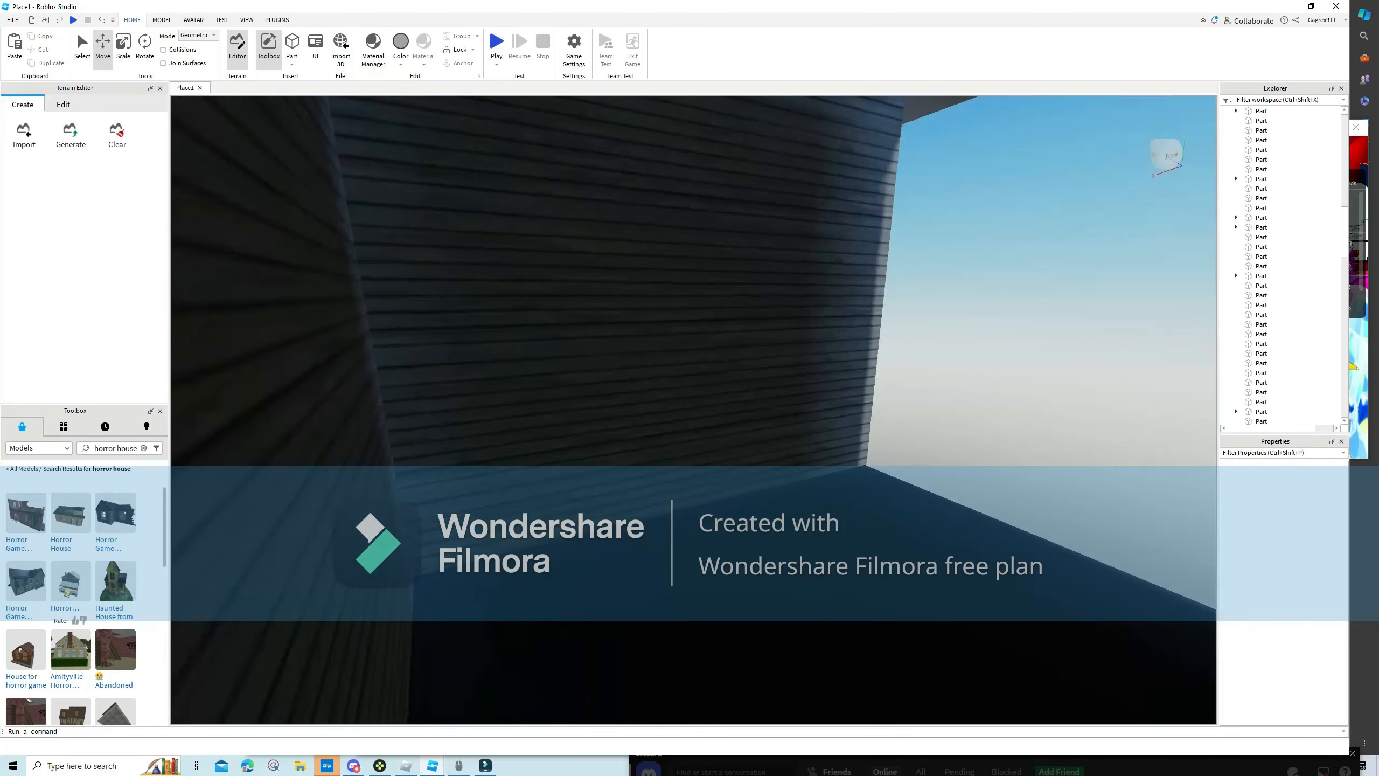
Move the tall interior wall panel into line with the chimney-side wall of the house.
{"action": "key", "text": "f"}
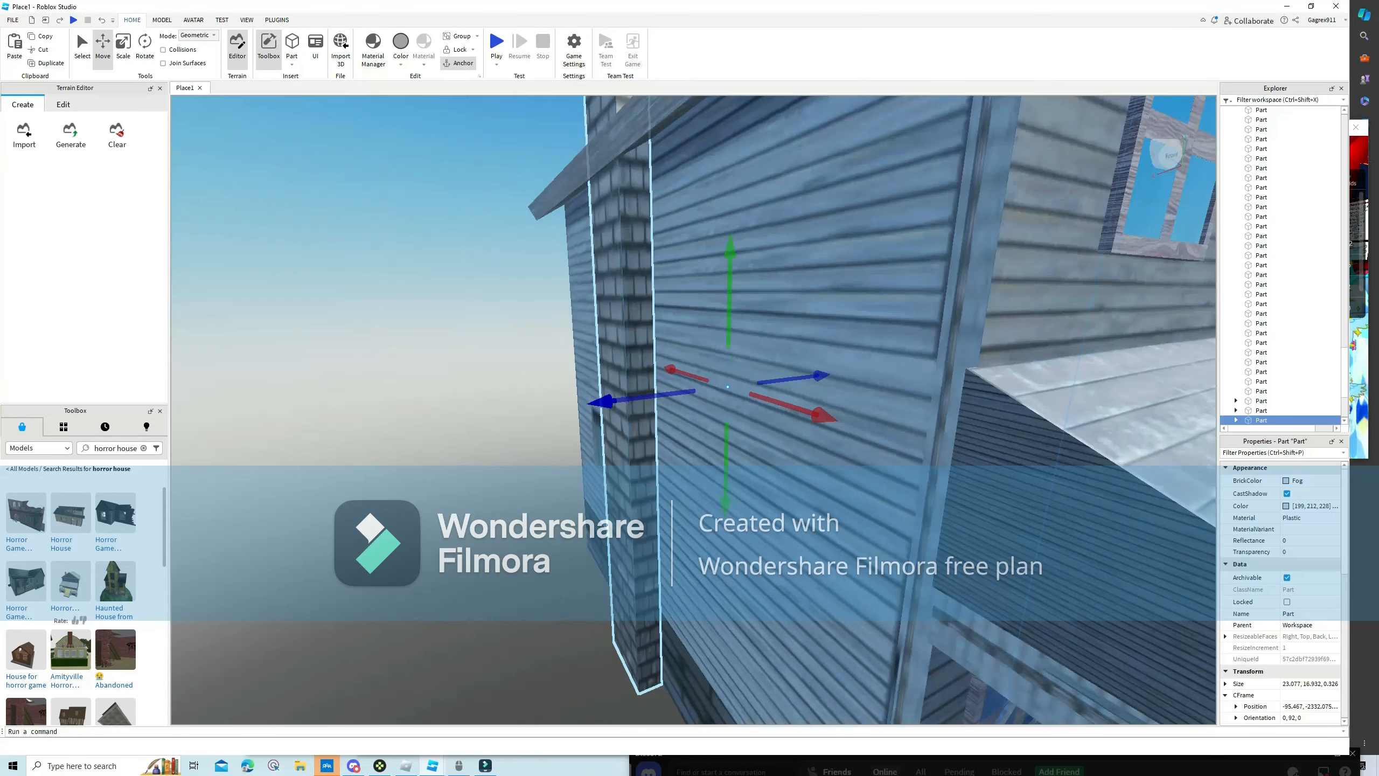
{"action": "left_click_drag", "start_coordinate": [485, 416], "coordinate": [495, 442]}
{"action": "key", "text": "a"}
{"action": "right_click_drag", "start_coordinate": [495, 441], "coordinate": [613, 489]}
{"action": "left_click_drag", "start_coordinate": [616, 341], "coordinate": [488, 325]}
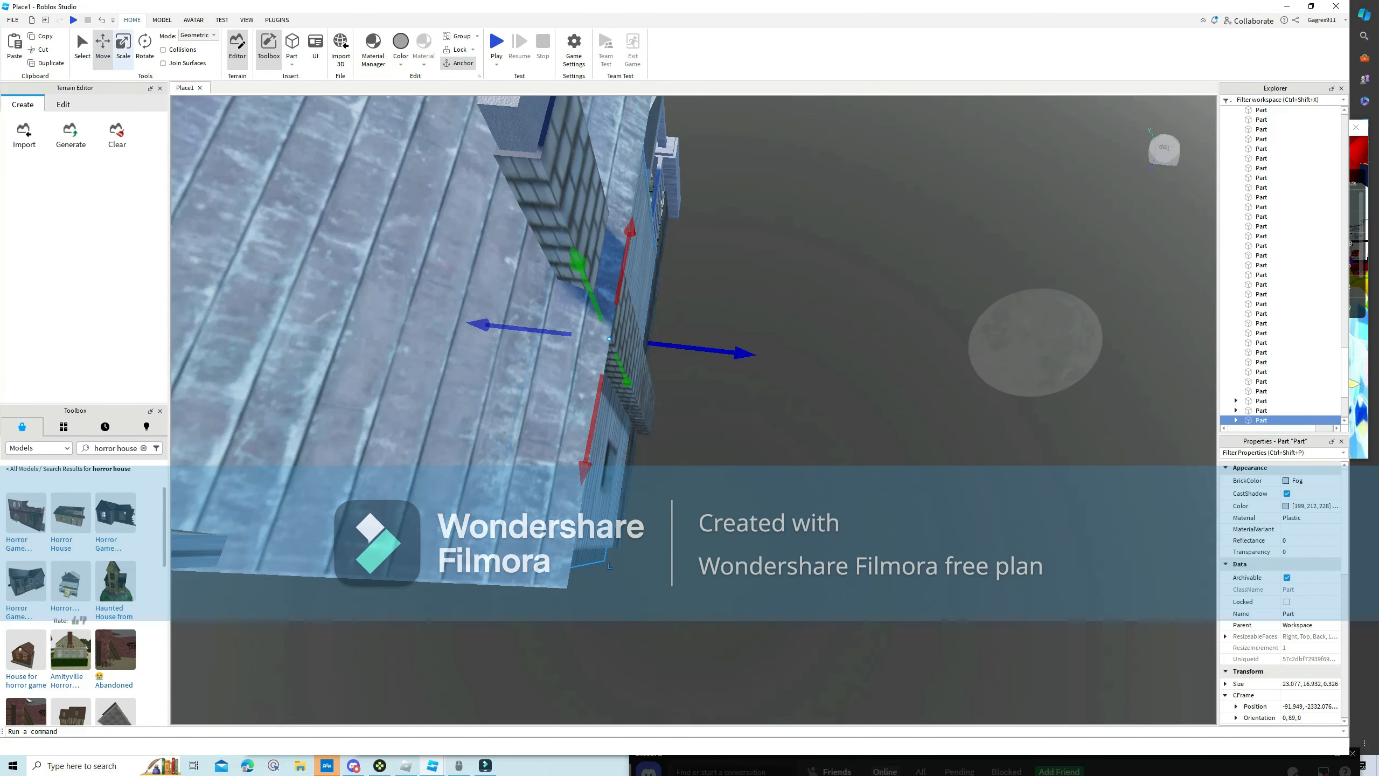
Rotate the wall panel to a 90° Y orientation and scale its length to about 21.94.
{"action": "left_click", "coordinate": [144, 43]}
{"action": "left_click_drag", "start_coordinate": [691, 396], "coordinate": [687, 399]}
{"action": "left_click", "coordinate": [123, 44]}
{"action": "right_click_drag", "start_coordinate": [700, 381], "coordinate": [847, 356]}
{"action": "left_click_drag", "start_coordinate": [848, 357], "coordinate": [814, 357]}
{"action": "right_click_drag", "start_coordinate": [814, 358], "coordinate": [375, 343]}
Duplicate the wall panel and place the copy along the opposite interior side of the house.
{"action": "key", "text": "s"}
{"action": "key", "text": "s"}
{"action": "key", "text": "s"}
{"action": "key", "text": "a"}
{"action": "key", "text": "ctrl+d"}
{"action": "key", "text": "w"}
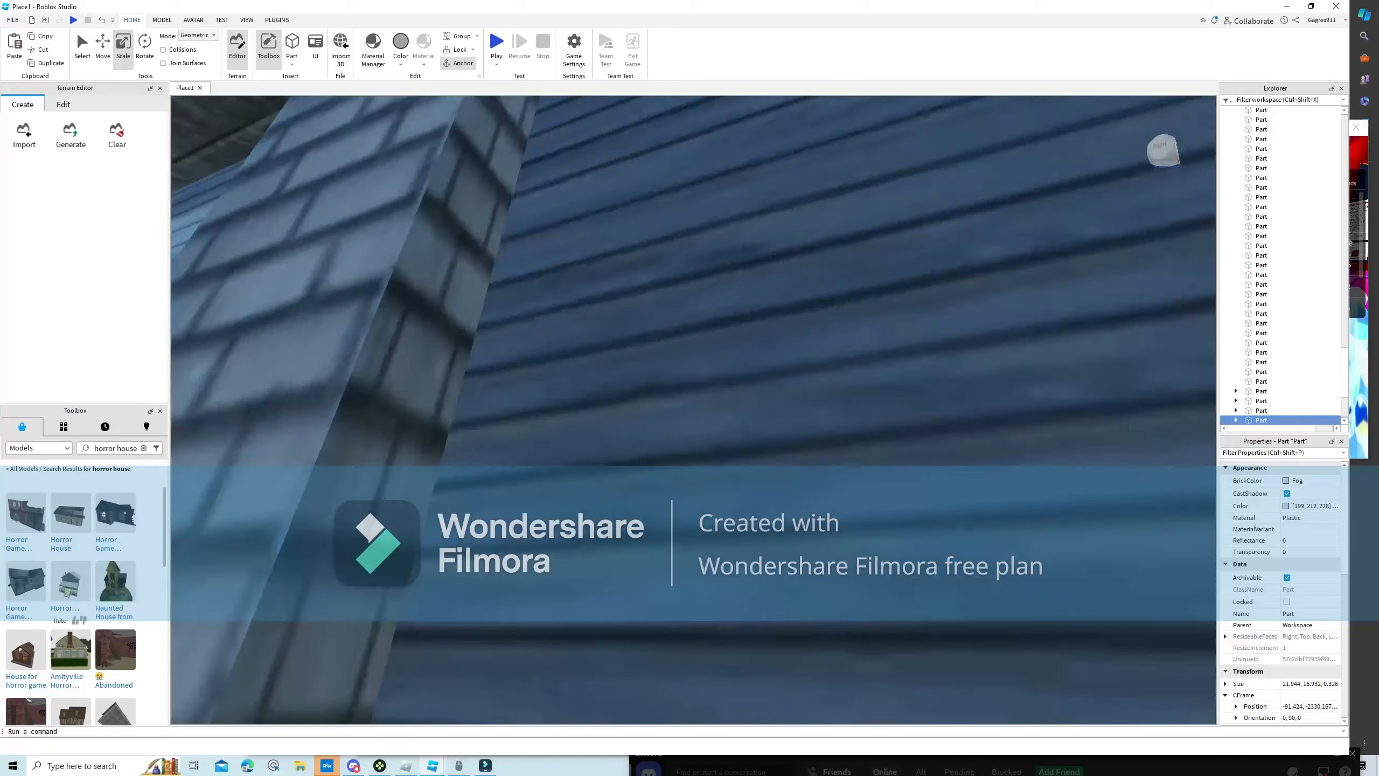
{"action": "right_click_drag", "start_coordinate": [874, 218], "coordinate": [869, 163]}
{"action": "left_click_drag", "start_coordinate": [841, 674], "coordinate": [1153, 594]}
{"action": "right_click_drag", "start_coordinate": [1031, 581], "coordinate": [1152, 594]}
{"action": "left_click_drag", "start_coordinate": [1152, 594], "coordinate": [798, 316]}
{"action": "right_click_drag", "start_coordinate": [1152, 595], "coordinate": [799, 316]}
{"action": "left_click_drag", "start_coordinate": [798, 316], "coordinate": [705, 321]}
{"action": "right_click_drag", "start_coordinate": [798, 316], "coordinate": [705, 320]}
{"action": "left_click_drag", "start_coordinate": [705, 321], "coordinate": [733, 294]}
{"action": "right_click_drag", "start_coordinate": [705, 321], "coordinate": [733, 294]}
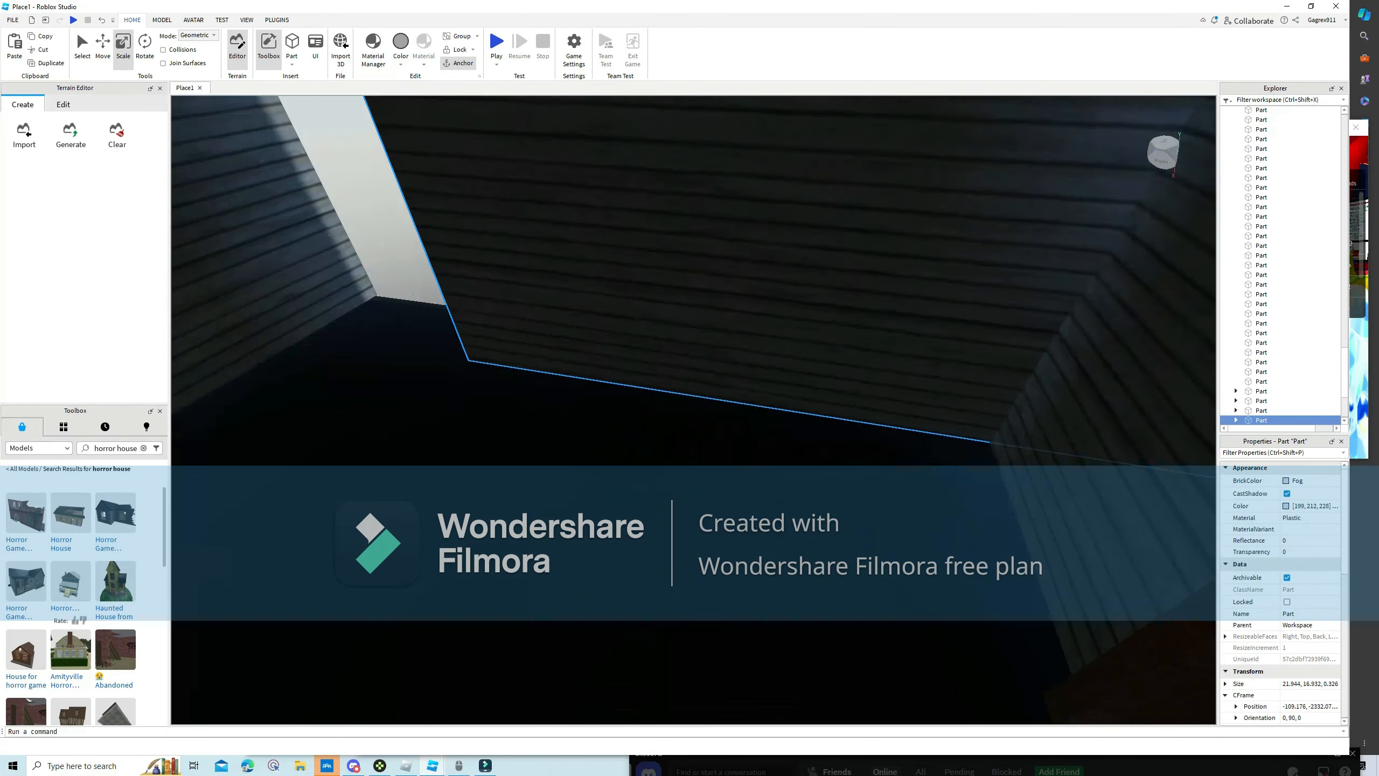
{"action": "left_click_drag", "start_coordinate": [733, 294], "coordinate": [716, 272]}
{"action": "right_click_drag", "start_coordinate": [733, 294], "coordinate": [717, 272]}
{"action": "left_click_drag", "start_coordinate": [717, 271], "coordinate": [740, 274]}
{"action": "right_click_drag", "start_coordinate": [739, 275], "coordinate": [815, 326]}
{"action": "key", "text": "w"}
Adjust the copied panel's position so it fits against the opposite side wall.
{"action": "left_click", "coordinate": [102, 46]}
{"action": "left_click_drag", "start_coordinate": [811, 378], "coordinate": [810, 379]}
{"action": "right_click_drag", "start_coordinate": [810, 379], "coordinate": [901, 364]}
{"action": "key", "text": "s"}
{"action": "key", "text": "a"}
{"action": "key", "text": "s"}
{"action": "left_click_drag", "start_coordinate": [563, 347], "coordinate": [561, 347]}
{"action": "left_click", "coordinate": [959, 357]}
Rotate the upright siding panel floating above the roof to lie flat, with an orientation of -90, 0, 0.
{"action": "right_click_drag", "start_coordinate": [958, 356], "coordinate": [1081, 212]}
{"action": "key", "text": "w"}
{"action": "key", "text": "w"}
{"action": "right_click_drag", "start_coordinate": [869, 304], "coordinate": [868, 353]}
{"action": "key", "text": "s"}
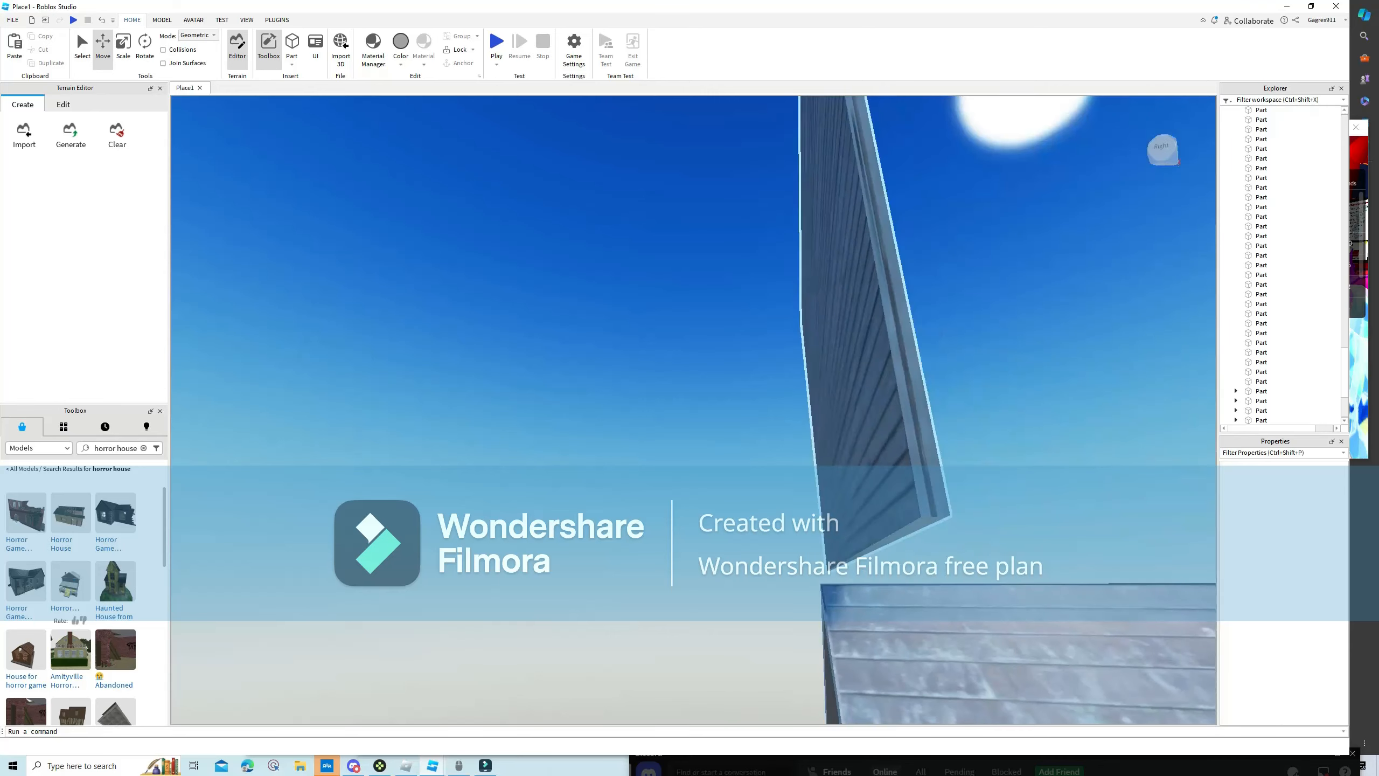
{"action": "left_click", "coordinate": [869, 353]}
{"action": "left_click", "coordinate": [145, 46]}
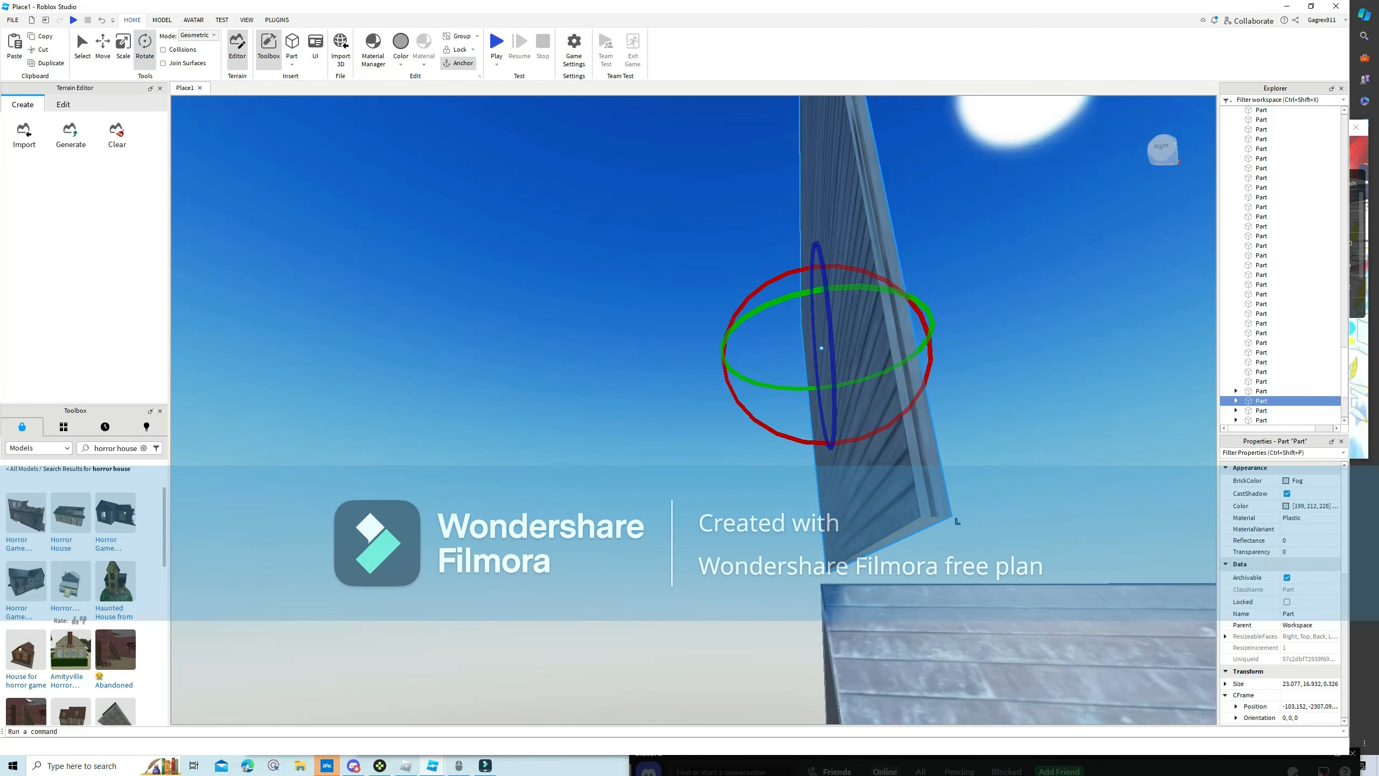
{"action": "left_click_drag", "start_coordinate": [840, 265], "coordinate": [938, 380]}
{"action": "key", "text": "w"}
{"action": "right_click_drag", "start_coordinate": [938, 382], "coordinate": [934, 478]}
{"action": "key", "text": "s"}
{"action": "right_click_drag", "start_coordinate": [825, 380], "coordinate": [819, 379]}
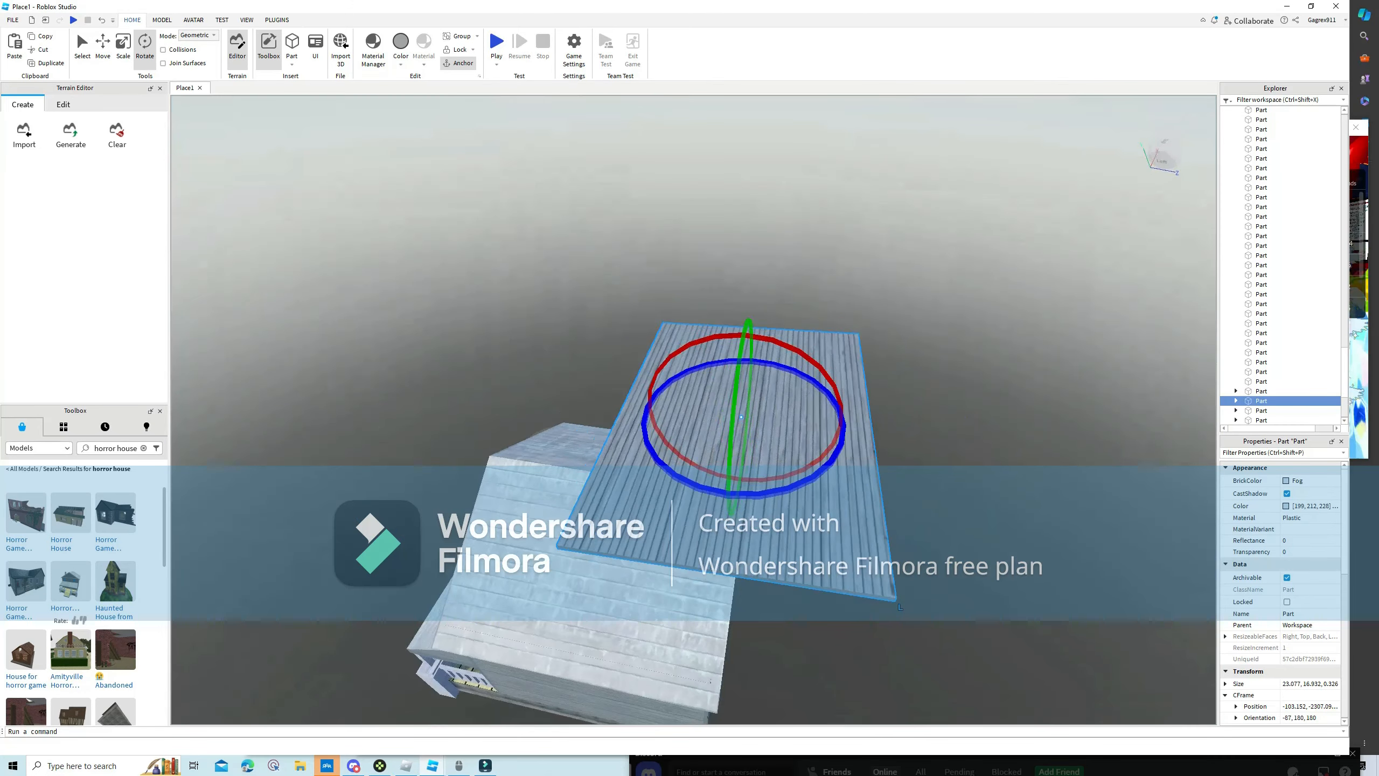
{"action": "left_click_drag", "start_coordinate": [807, 356], "coordinate": [814, 362]}
{"action": "right_click_drag", "start_coordinate": [814, 362], "coordinate": [760, 381]}
Lower the flat panel through the roof to the top of the interior walls as a ceiling.
{"action": "left_click", "coordinate": [102, 49]}
{"action": "right_click_drag", "start_coordinate": [380, 261], "coordinate": [543, 272]}
{"action": "key", "text": "a"}
{"action": "right_click_drag", "start_coordinate": [665, 146], "coordinate": [664, 160]}
{"action": "scroll", "coordinate": [664, 160], "scroll_direction": "up", "scroll_amount": 2}
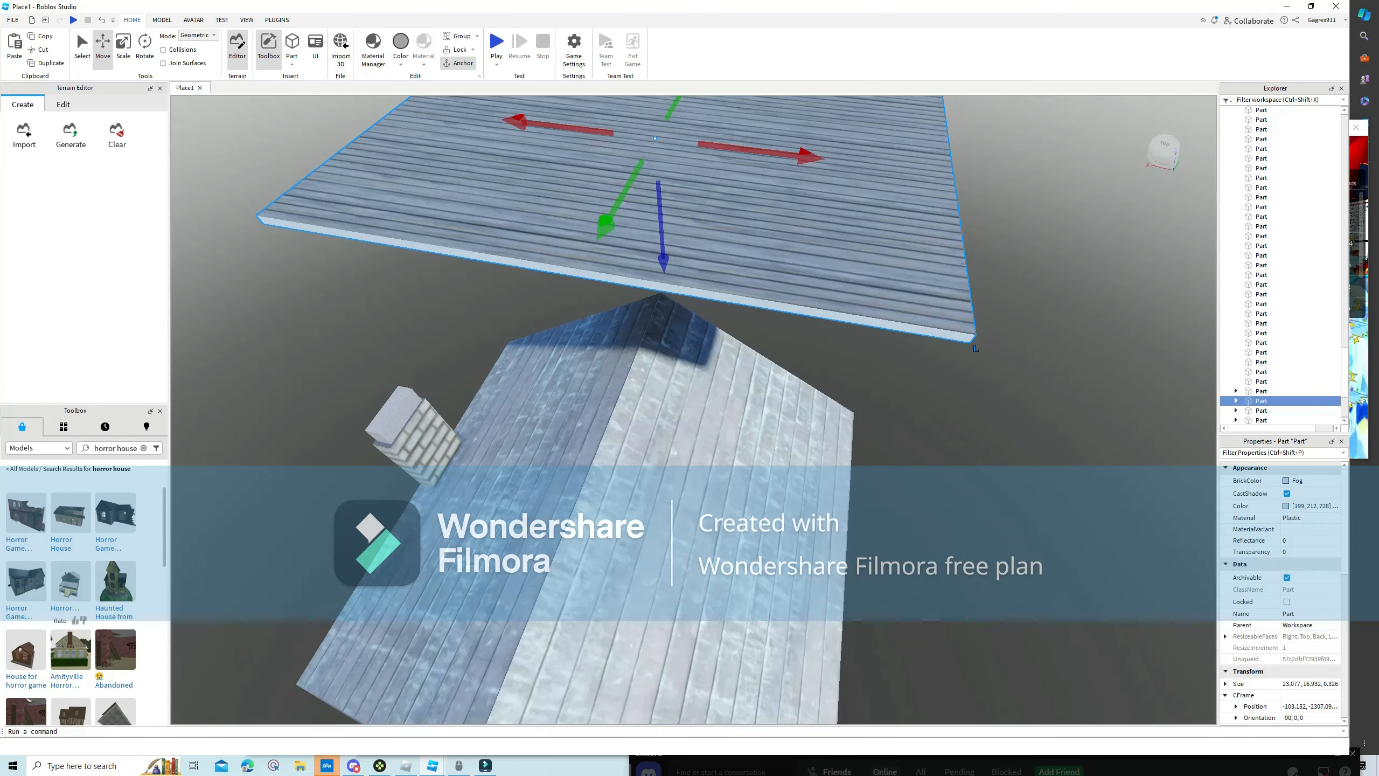
{"action": "scroll", "coordinate": [663, 160], "scroll_direction": "down", "scroll_amount": 3}
{"action": "left_click_drag", "start_coordinate": [665, 157], "coordinate": [676, 389]}
{"action": "right_click_drag", "start_coordinate": [676, 388], "coordinate": [675, 377]}
{"action": "key", "text": "w"}
{"action": "left_click_drag", "start_coordinate": [672, 404], "coordinate": [670, 347]}
{"action": "right_click_drag", "start_coordinate": [671, 348], "coordinate": [760, 326]}
{"action": "key", "text": "w"}
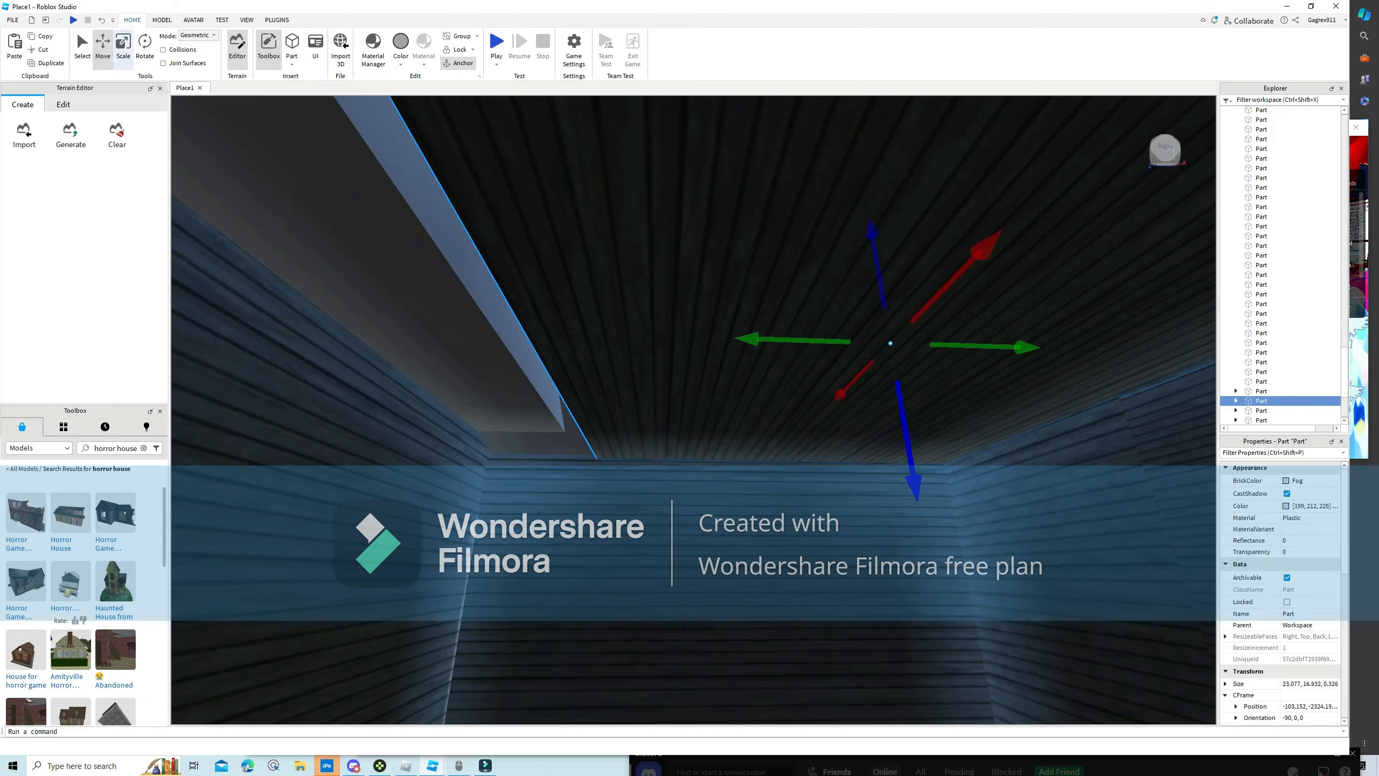
Scale the ceiling panel to about 22.0 across to close the gap beside the wall.
{"action": "left_click", "coordinate": [123, 48]}
{"action": "left_click_drag", "start_coordinate": [493, 331], "coordinate": [249, 323]}
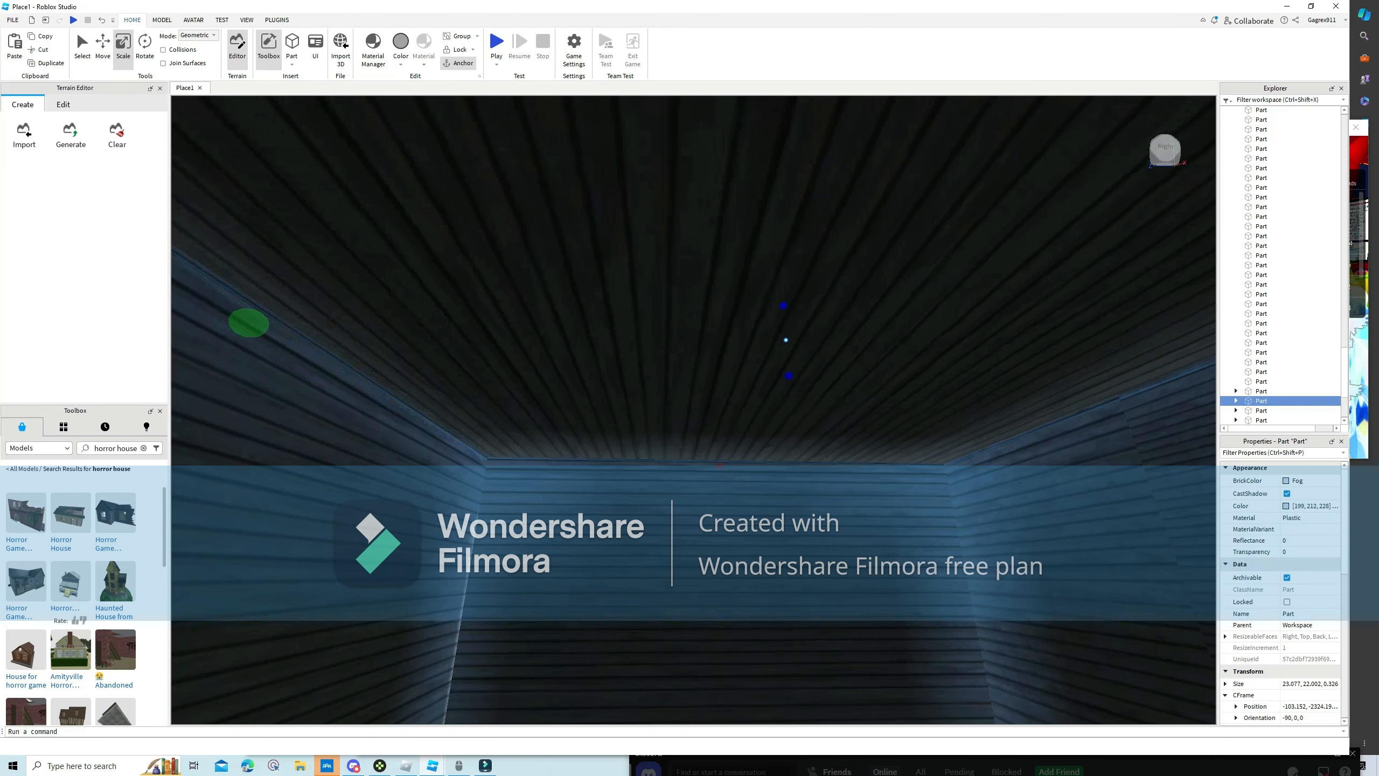
{"action": "right_click_drag", "start_coordinate": [788, 376], "coordinate": [880, 353]}
{"action": "key", "text": "w"}
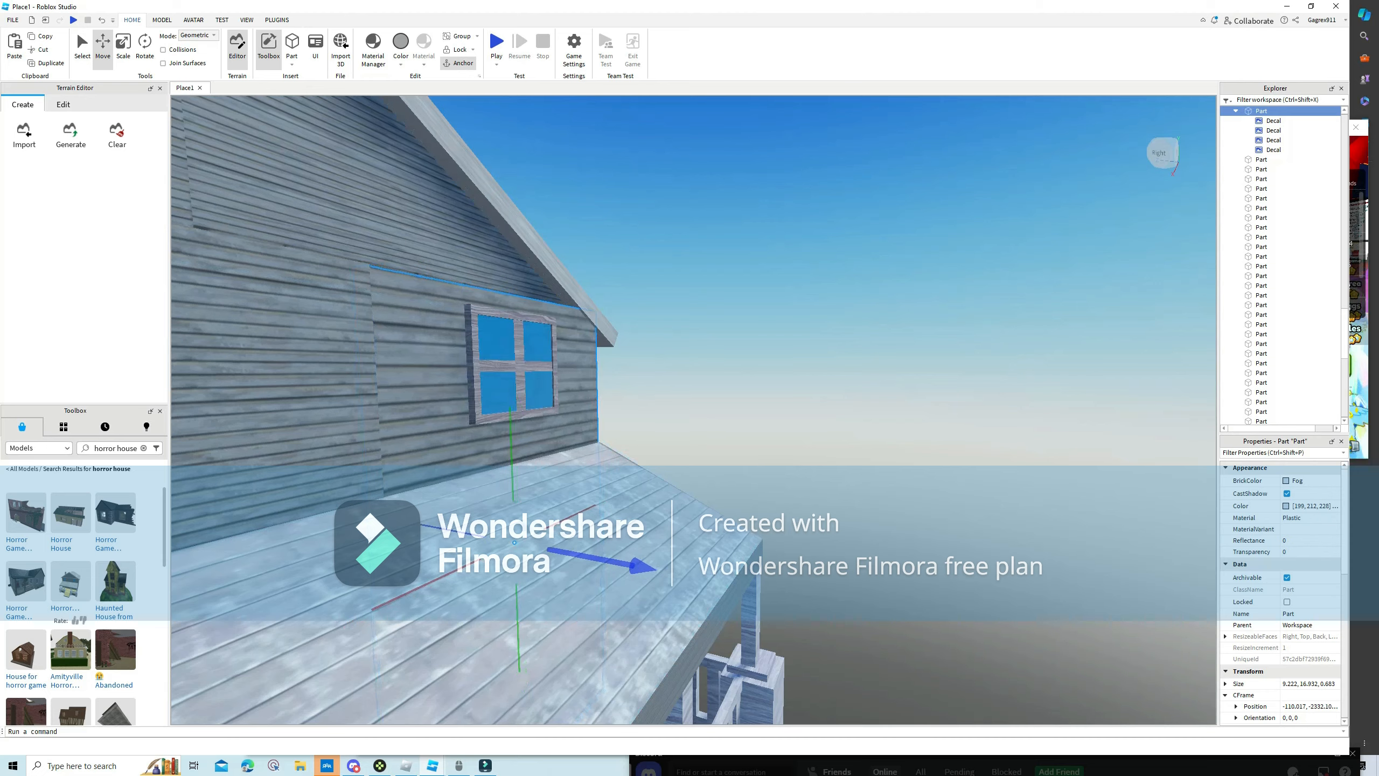
Delete three unneeded parts from the house.
{"action": "left_click", "coordinate": [815, 381]}
{"action": "key", "text": "w"}
{"action": "mouse_move", "coordinate": [814, 381]}
{"action": "right_mouse_down"}
{"action": "mouse_move", "coordinate": [836, 402]}
{"action": "mouse_move", "coordinate": [804, 348]}
{"action": "mouse_move", "coordinate": [760, 347]}
{"action": "mouse_move", "coordinate": [815, 353]}
{"action": "right_mouse_up"}
{"action": "key", "text": "s"}
{"action": "key", "text": "s"}
{"action": "left_click", "coordinate": [659, 372]}
{"action": "key", "text": "Delete"}
{"action": "left_click", "coordinate": [700, 426]}
{"action": "key", "text": "Delete"}
{"action": "left_click", "coordinate": [777, 440]}
{"action": "key", "text": "Delete"}
Recolor the black base part beneath the front porch planks light yellow.
{"action": "right_click_drag", "start_coordinate": [745, 412], "coordinate": [809, 413]}
{"action": "key", "text": "w"}
{"action": "key", "text": "s"}
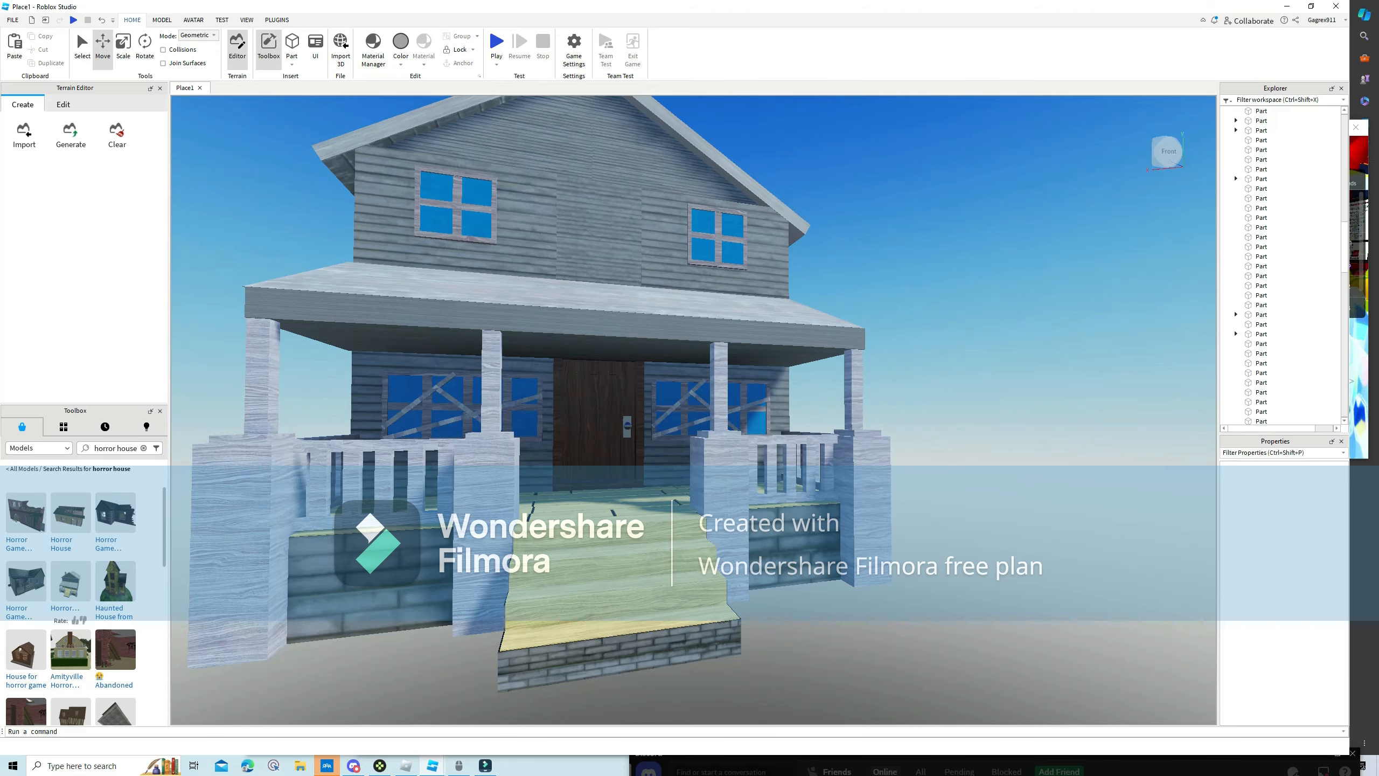
{"action": "key", "text": "s"}
{"action": "right_click_drag", "start_coordinate": [693, 409], "coordinate": [771, 453]}
{"action": "key", "text": "w"}
{"action": "key", "text": "a"}
{"action": "key", "text": "w"}
{"action": "key", "text": "s"}
{"action": "left_click", "coordinate": [760, 174]}
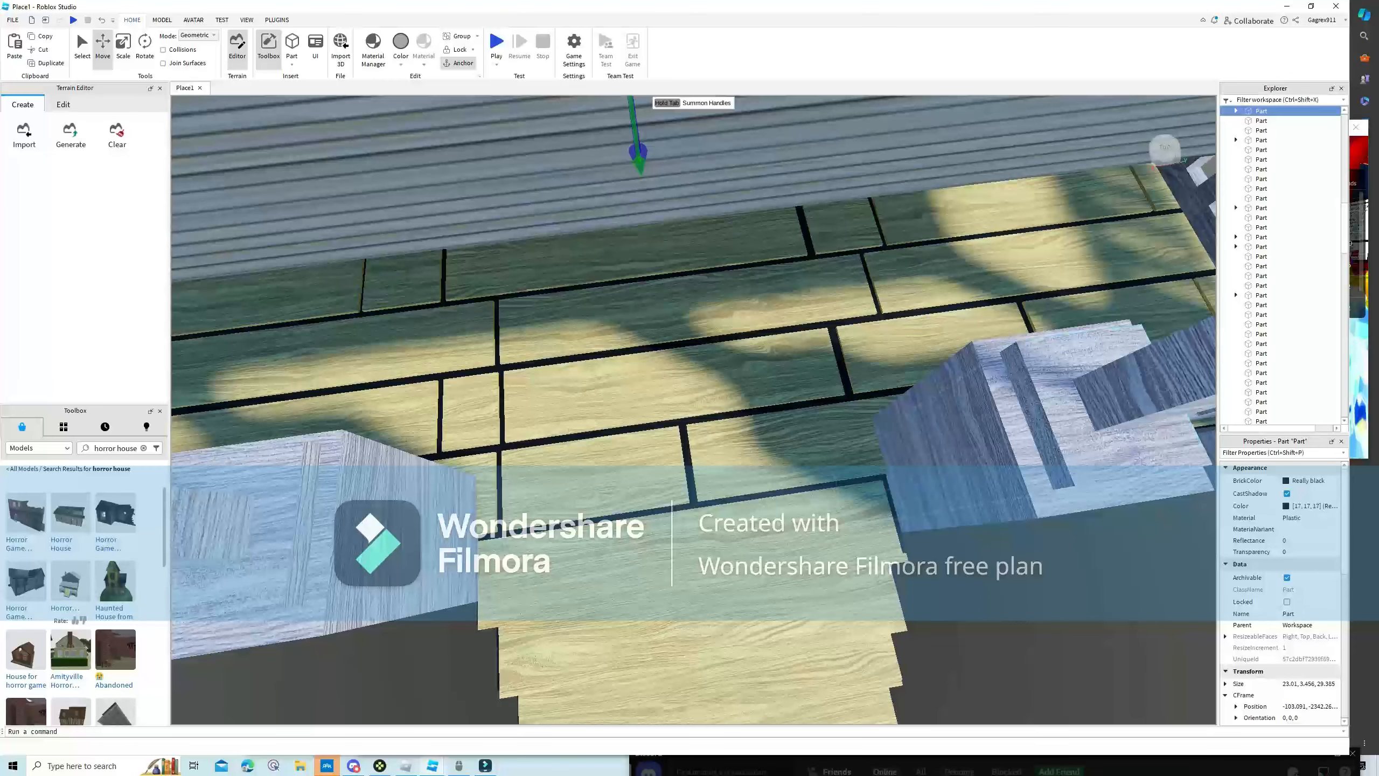
{"action": "left_click", "coordinate": [1303, 480]}
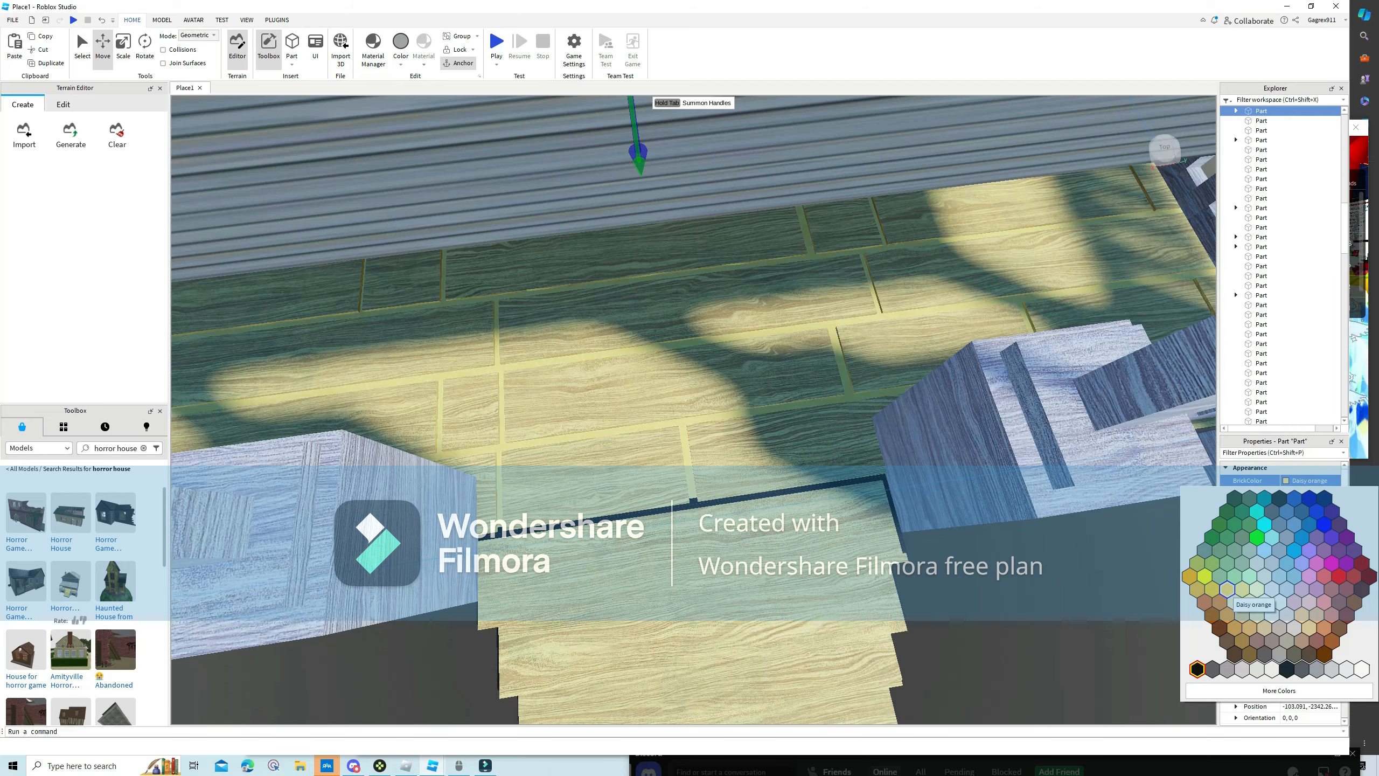
{"action": "left_click", "coordinate": [1241, 589]}
Set the BrickColor of the black part beneath the top stair to Cool yellow.
{"action": "scroll", "coordinate": [760, 522], "scroll_direction": "down", "scroll_amount": 3}
{"action": "right_click_drag", "start_coordinate": [760, 521], "coordinate": [806, 508]}
{"action": "left_click", "coordinate": [682, 519]}
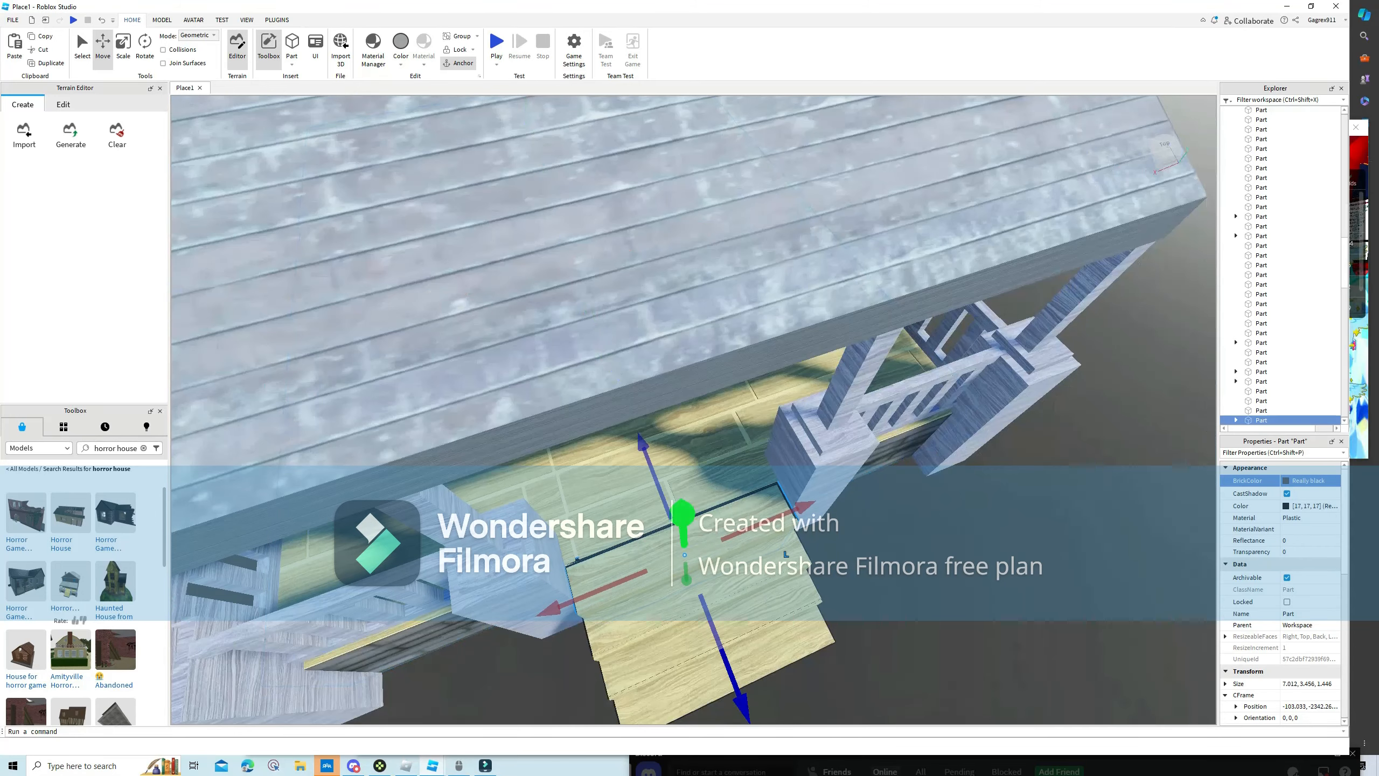
{"action": "left_click", "coordinate": [1309, 481]}
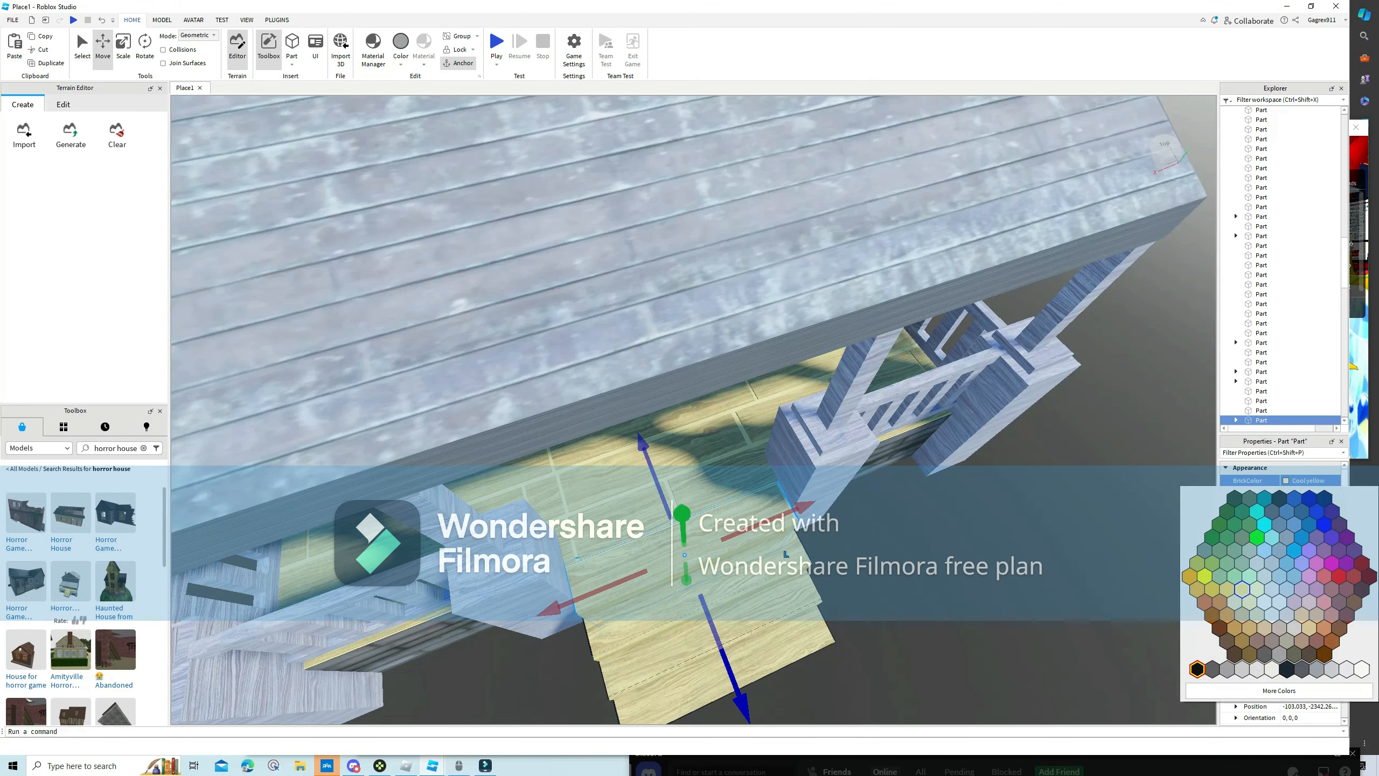
{"action": "left_click", "coordinate": [1242, 589]}
{"action": "left_click", "coordinate": [1064, 554]}
{"action": "right_click_drag", "start_coordinate": [1064, 555], "coordinate": [945, 555]}
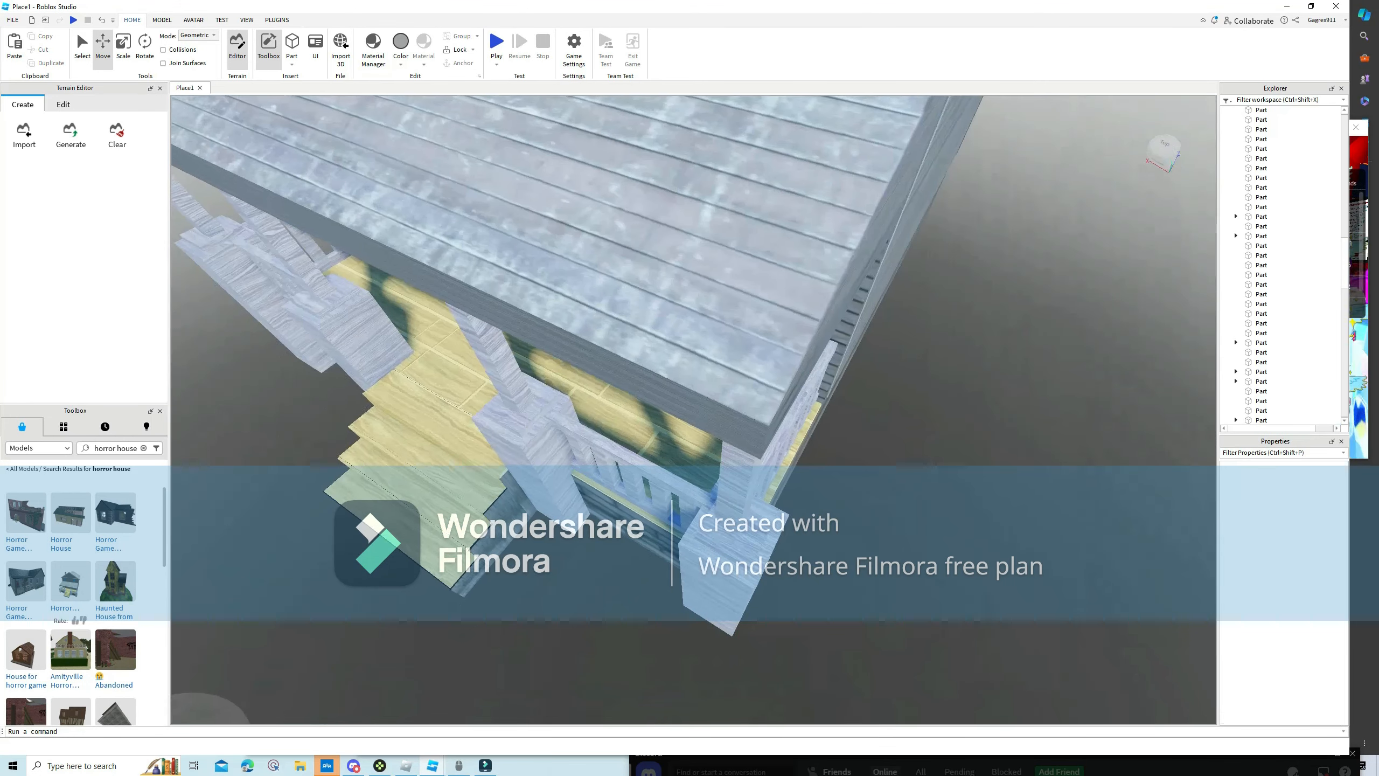
Set the BrickColor of the next black stair part down to Cool yellow.
{"action": "left_click", "coordinate": [518, 544]}
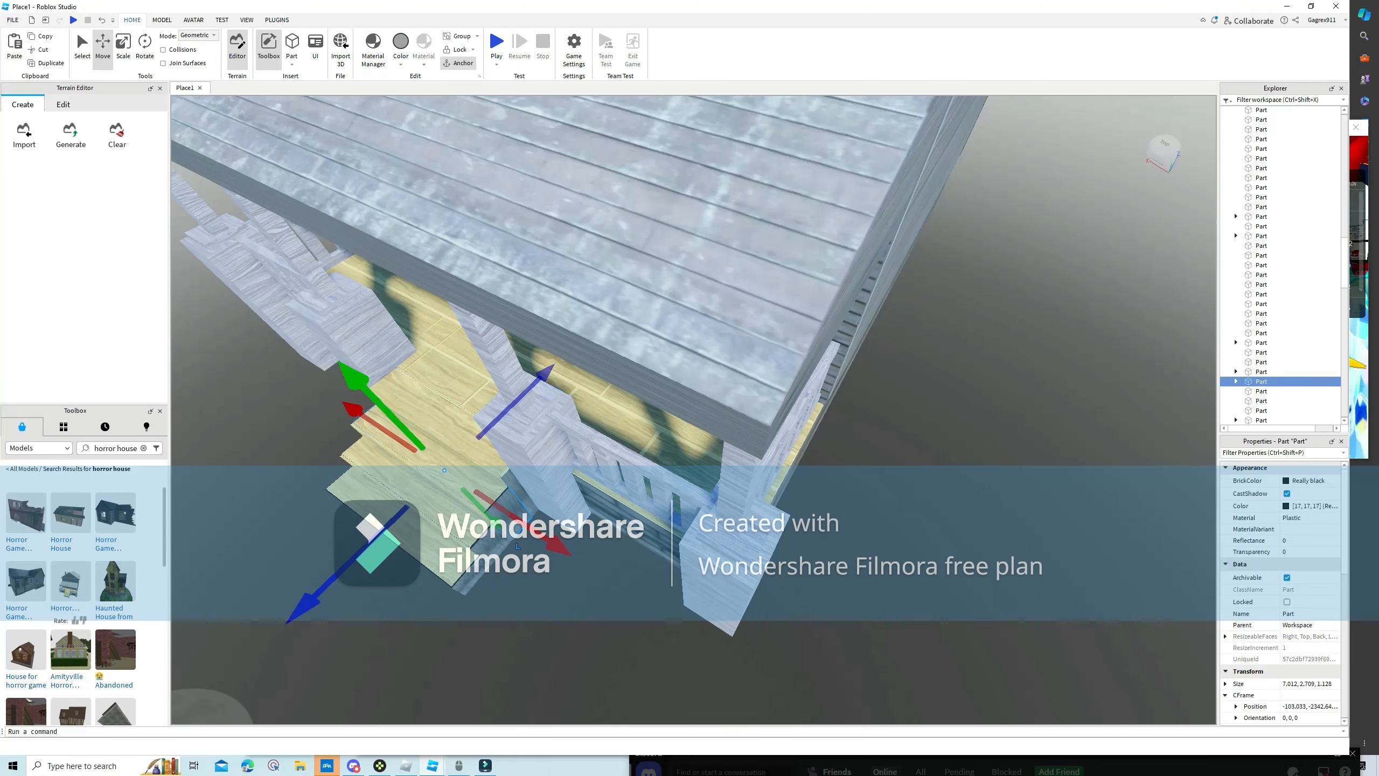
{"action": "left_click", "coordinate": [1303, 480]}
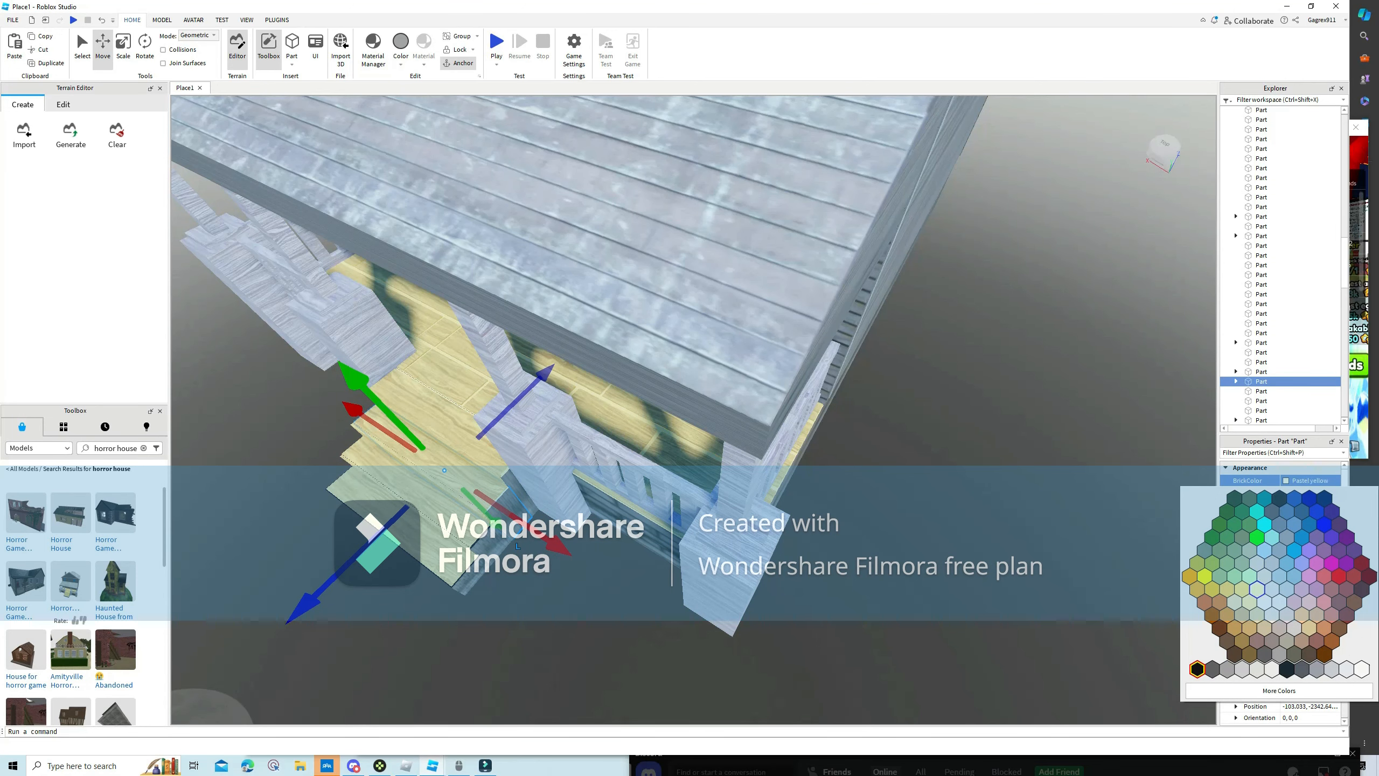
{"action": "left_click", "coordinate": [1242, 589]}
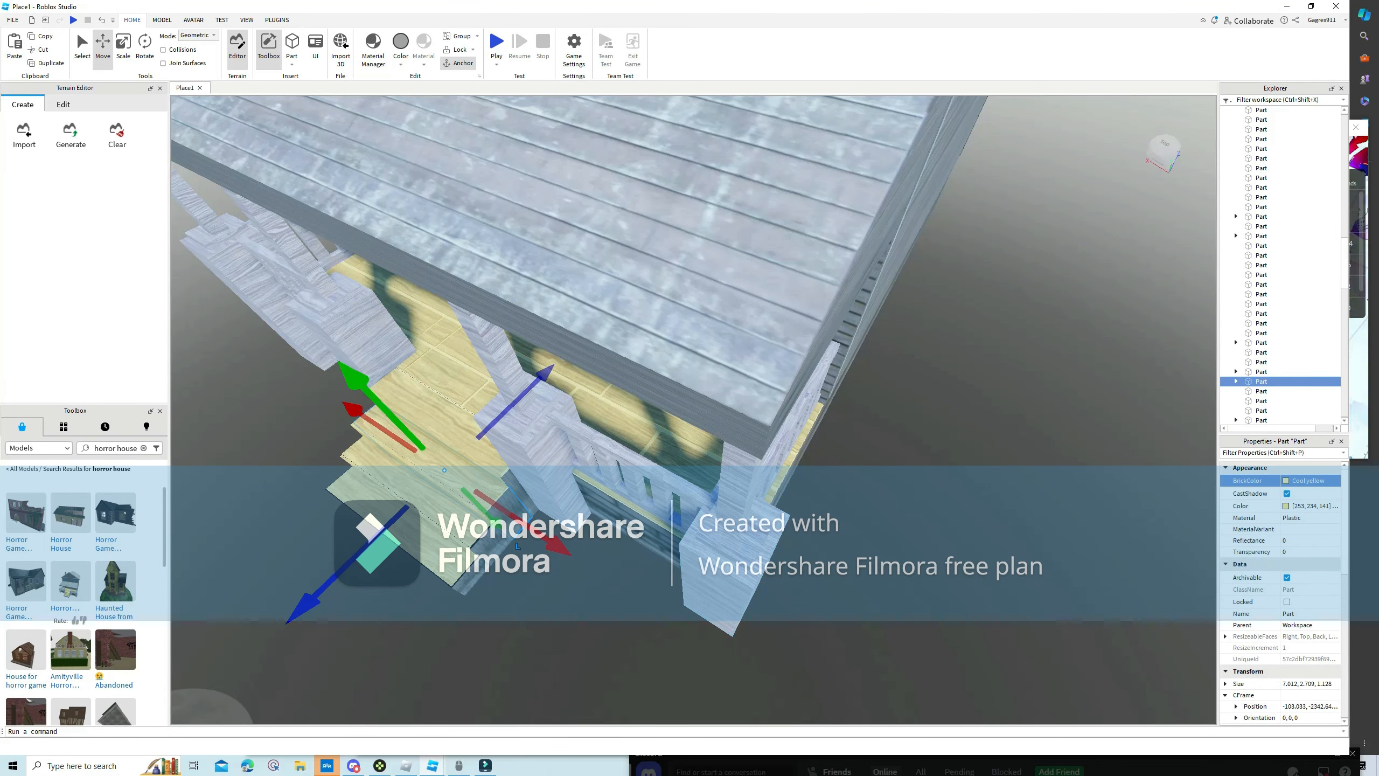
Recolor the two lowest black stair parts Daisy orange.
{"action": "left_click", "coordinate": [497, 570]}
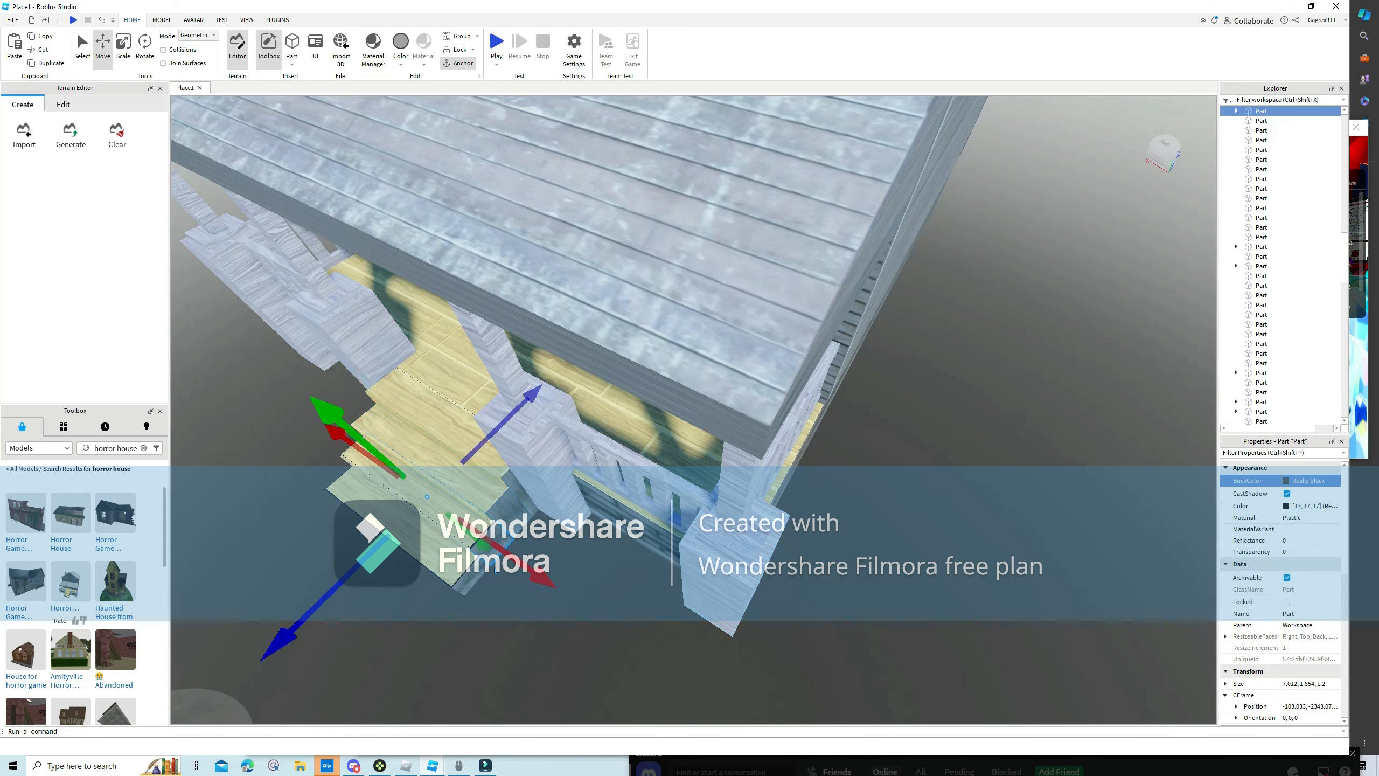
{"action": "left_click", "coordinate": [1308, 480]}
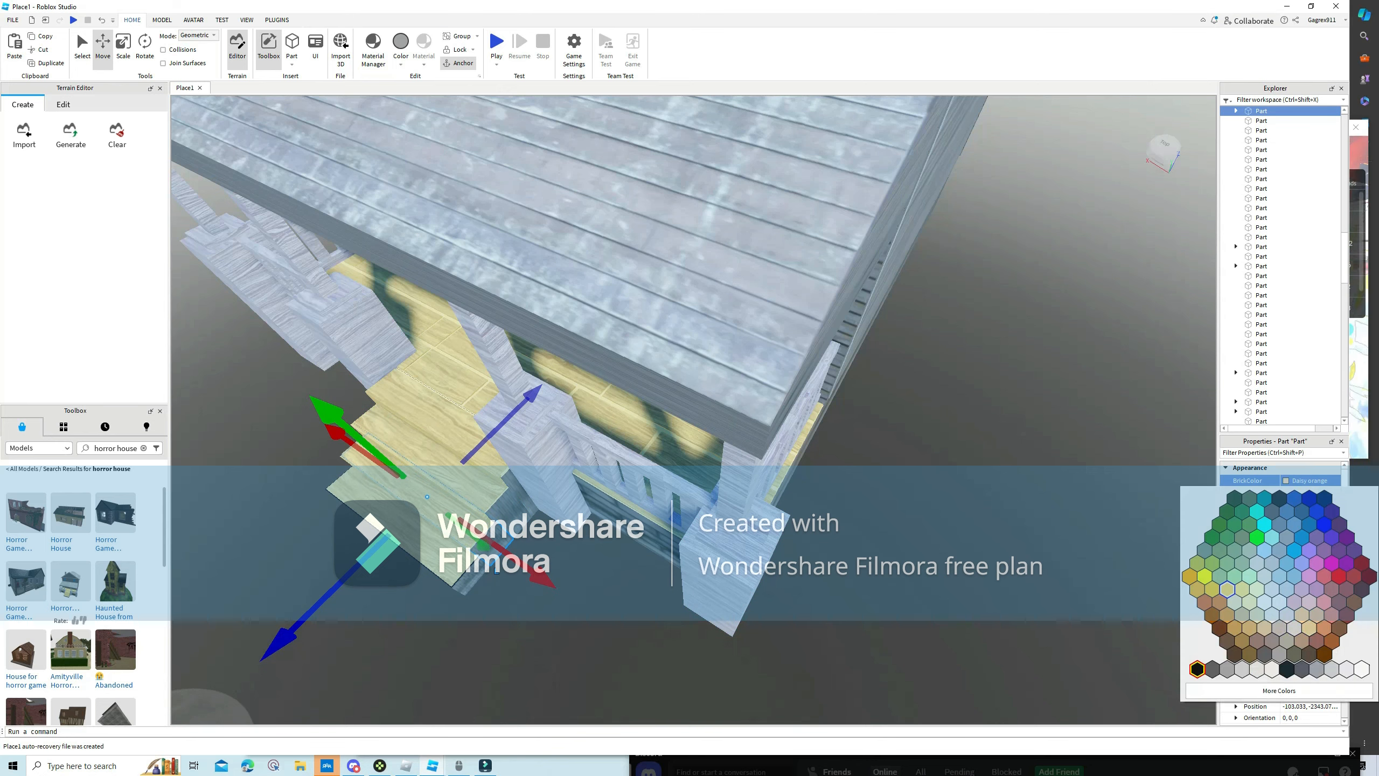
{"action": "left_click", "coordinate": [1310, 628]}
{"action": "left_click", "coordinate": [471, 585]}
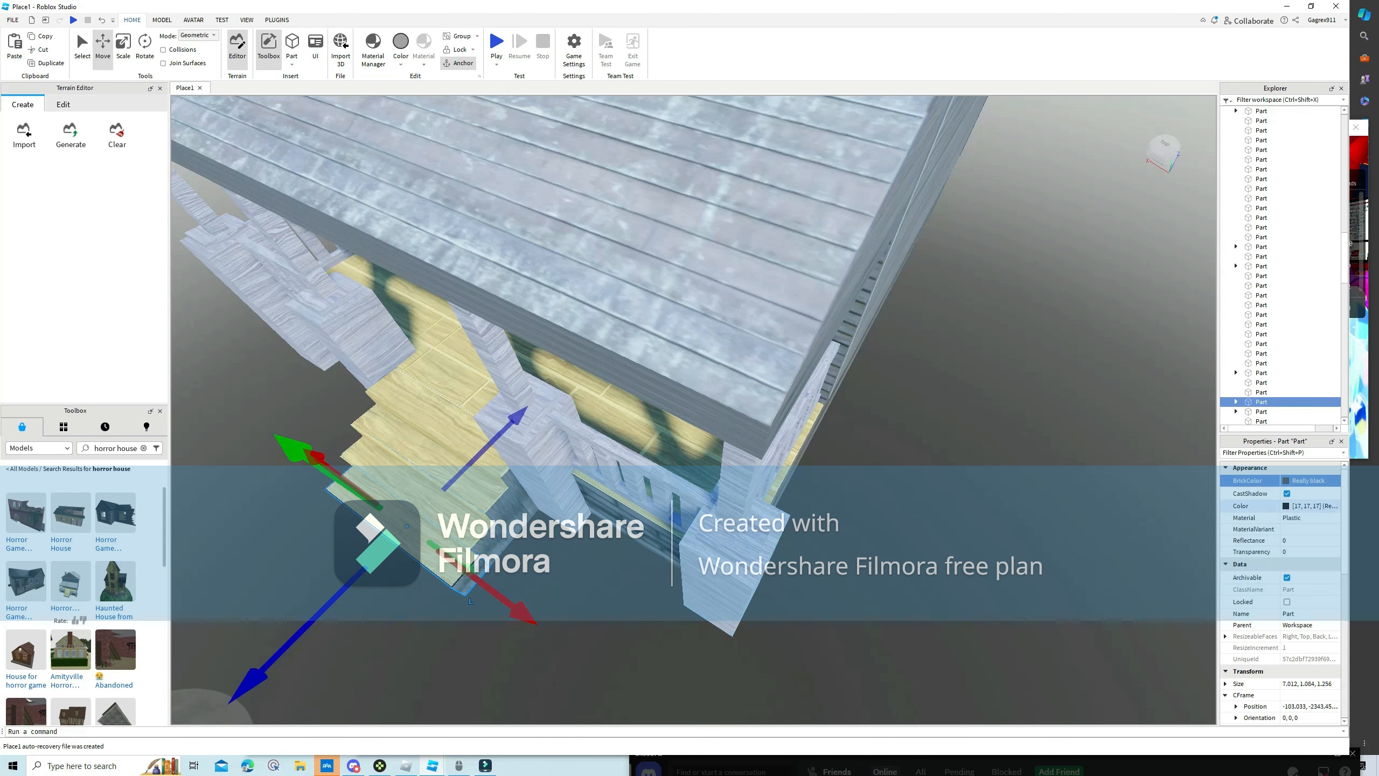
{"action": "left_click", "coordinate": [1298, 481]}
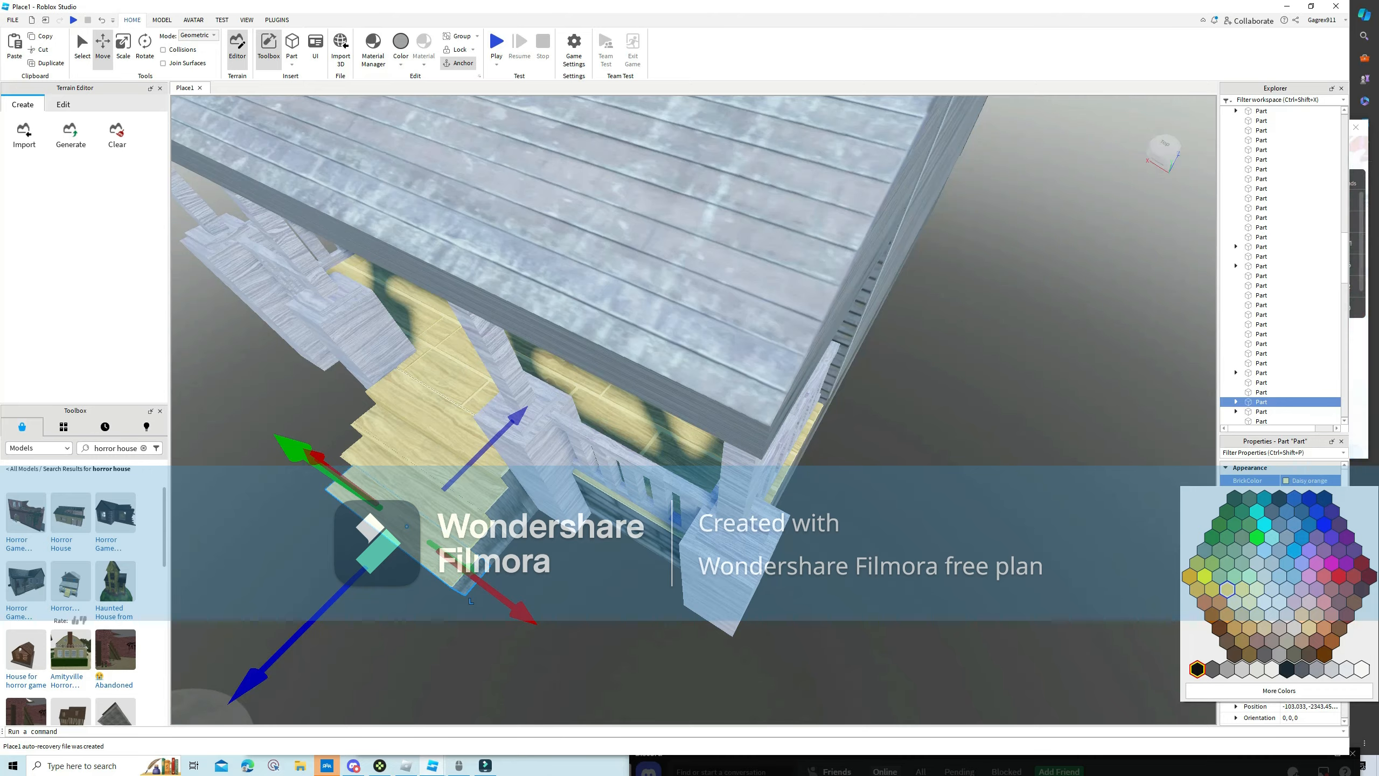
{"action": "left_click", "coordinate": [1227, 590]}
{"action": "left_click", "coordinate": [1048, 554]}
Search the Toolbox models for "wood floor" to cover the bare interior floor.
{"action": "scroll", "coordinate": [1048, 554], "scroll_direction": "down", "scroll_amount": 1}
{"action": "key", "text": "a"}
{"action": "right_click_drag", "start_coordinate": [694, 410], "coordinate": [763, 404]}
{"action": "key", "text": "d"}
{"action": "key", "text": "w"}
{"action": "key", "text": "w"}
{"action": "key", "text": "w"}
{"action": "left_click", "coordinate": [143, 448]}
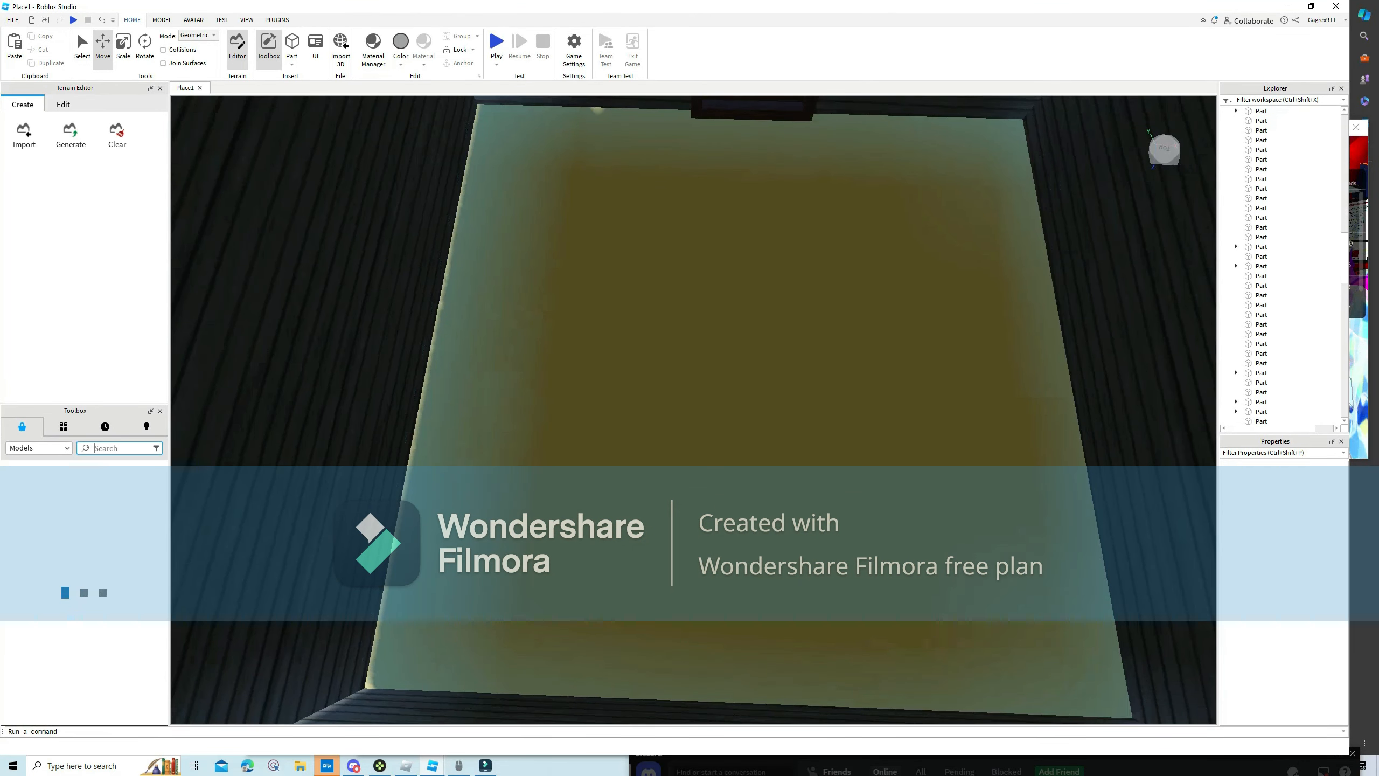
{"action": "type", "text": "wood floor"}
{"action": "key", "text": "Return"}
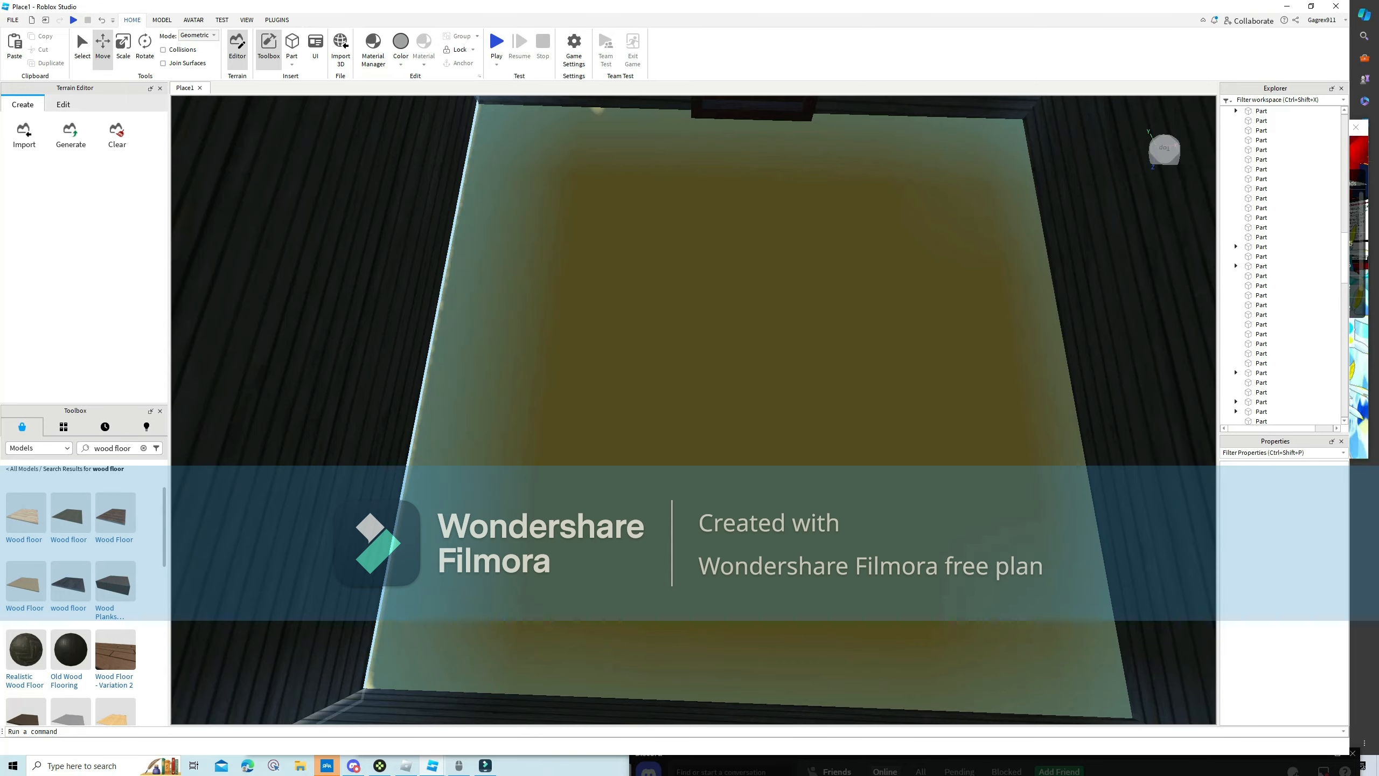
Insert the dark brown Wood Floor model from the search results near the house.
{"action": "right_click_drag", "start_coordinate": [694, 435], "coordinate": [651, 332]}
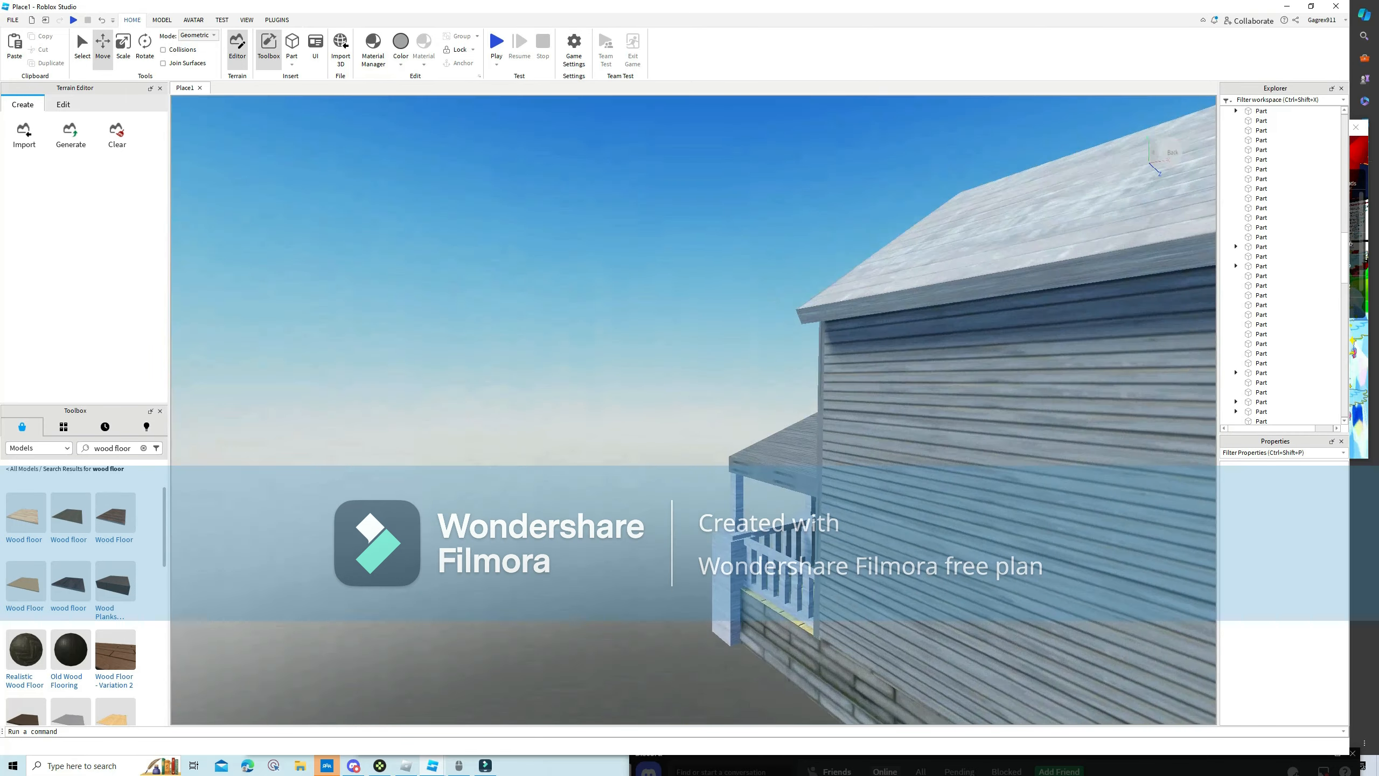
{"action": "left_click_drag", "start_coordinate": [115, 516], "coordinate": [750, 459]}
{"action": "key", "text": "w"}
{"action": "right_click_drag", "start_coordinate": [694, 410], "coordinate": [700, 511]}
{"action": "key", "text": "s"}
{"action": "right_click_drag", "start_coordinate": [694, 410], "coordinate": [760, 423]}
{"action": "key", "text": "w"}
{"action": "key", "text": "s"}
Move the wood floor part inside the house and lay it over the bare floor.
{"action": "left_click_drag", "start_coordinate": [608, 489], "coordinate": [738, 332]}
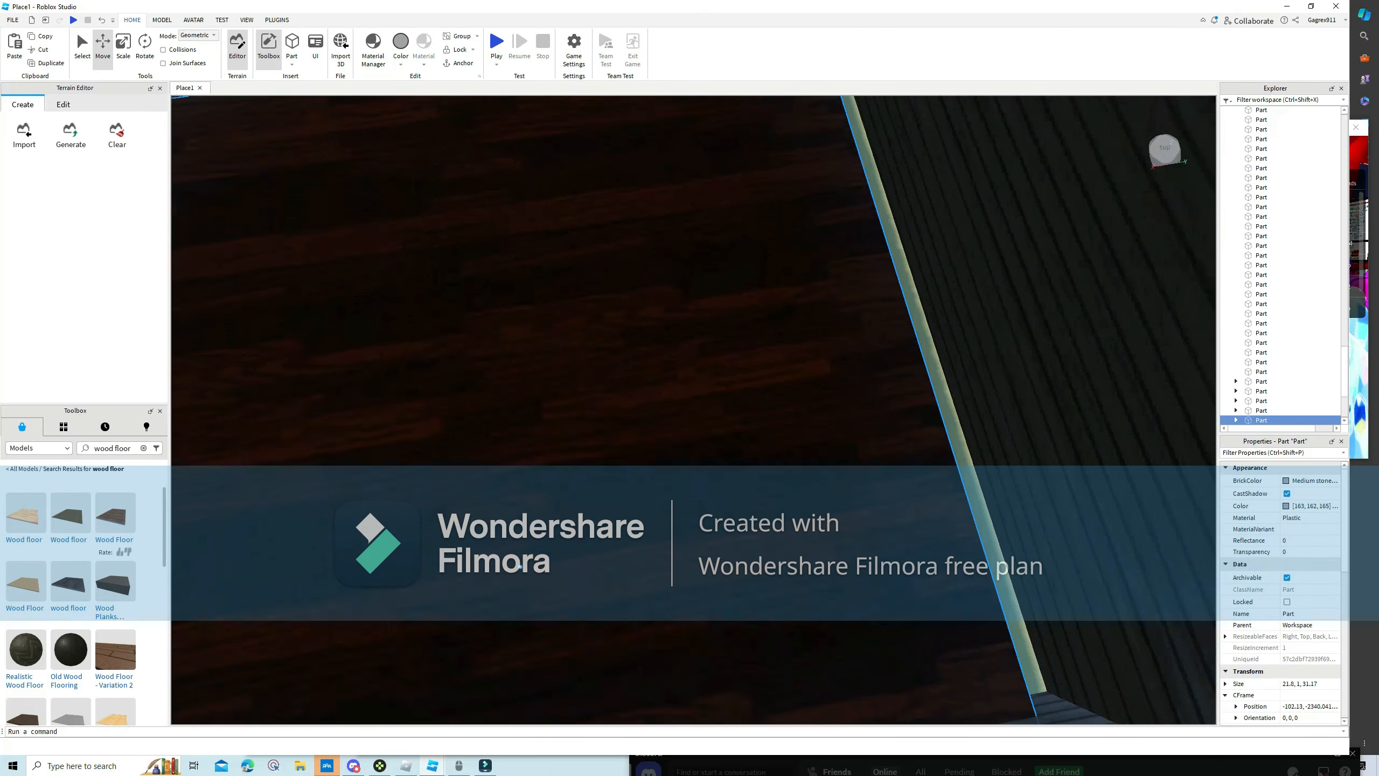
{"action": "left_click_drag", "start_coordinate": [519, 567], "coordinate": [562, 505]}
{"action": "key", "text": "s"}
{"action": "right_click_drag", "start_coordinate": [694, 410], "coordinate": [880, 418]}
{"action": "key", "text": "s"}
{"action": "right_click_drag", "start_coordinate": [760, 353], "coordinate": [576, 279]}
{"action": "key", "text": "w"}
{"action": "key", "text": "d"}
{"action": "mouse_move", "coordinate": [465, 367]}
{"action": "left_mouse_down"}
{"action": "mouse_move", "coordinate": [447, 334]}
{"action": "mouse_move", "coordinate": [472, 380]}
{"action": "left_mouse_up"}
{"action": "key", "text": "a"}
{"action": "right_click_drag", "start_coordinate": [472, 380], "coordinate": [564, 396]}
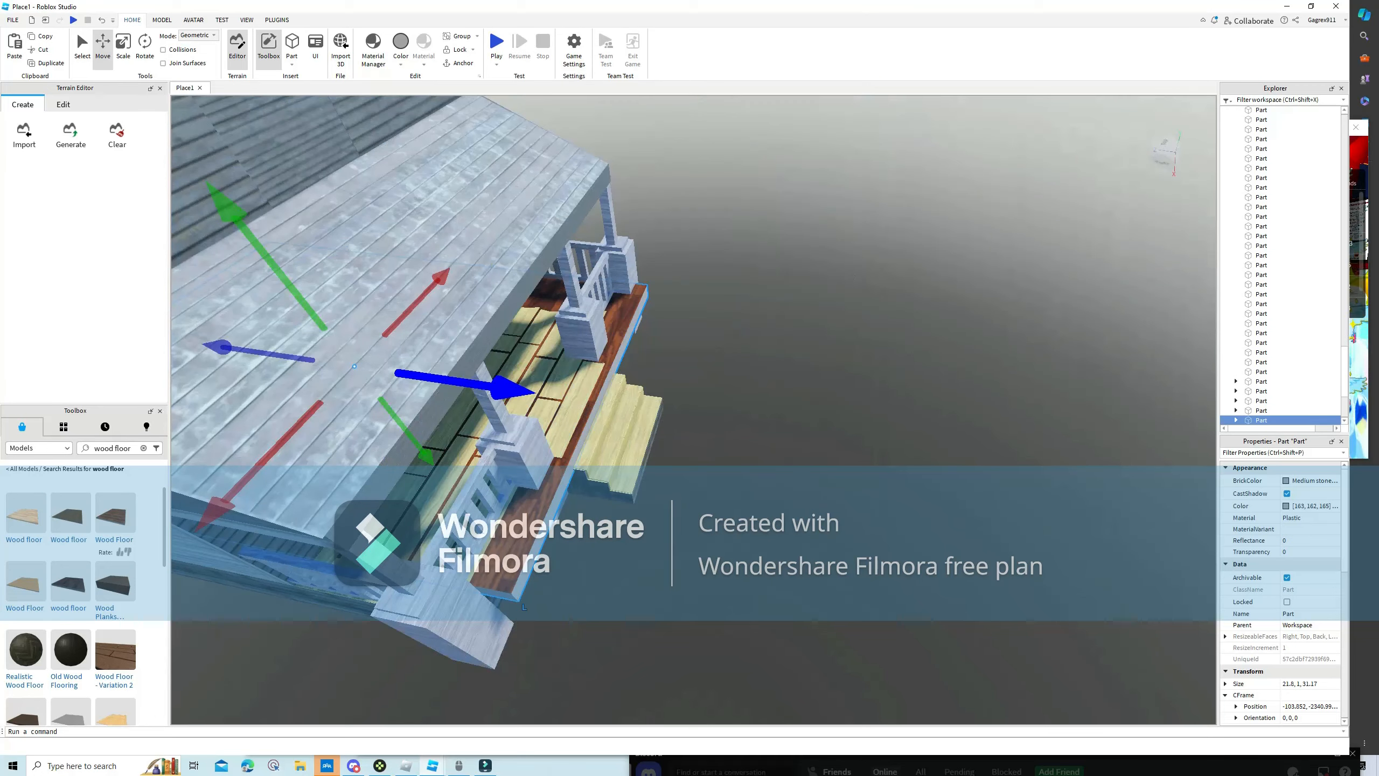
Shift the wood floor back from the front porch toward the rear of the house.
{"action": "left_click_drag", "start_coordinate": [233, 348], "coordinate": [197, 344]}
{"action": "key", "text": "a"}
{"action": "key", "text": "w"}
{"action": "key", "text": "s"}
{"action": "right_click_drag", "start_coordinate": [564, 380], "coordinate": [456, 400]}
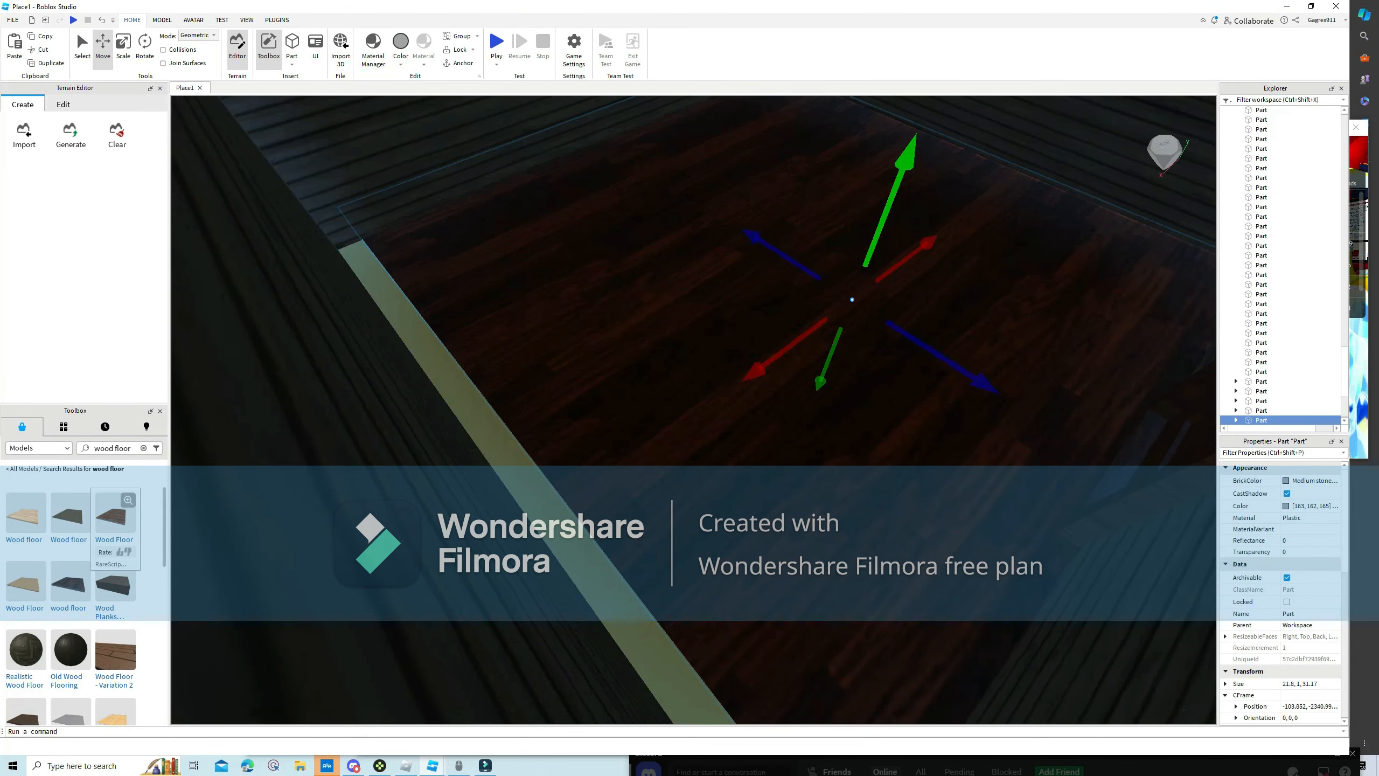
{"action": "key", "text": "s"}
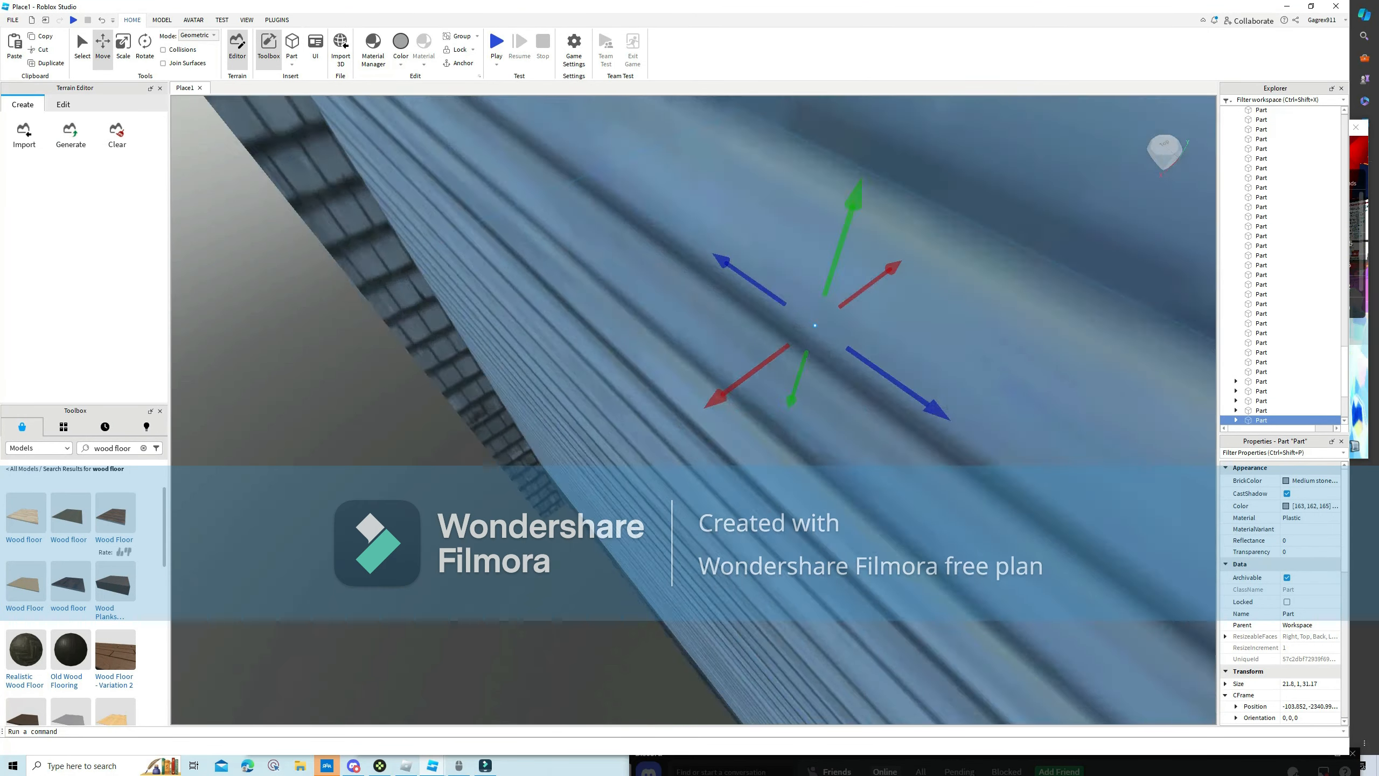
{"action": "key", "text": "w"}
Scale the wood floor's depth down to about 23.9.
{"action": "left_click", "coordinate": [124, 48]}
{"action": "scroll", "coordinate": [694, 409], "scroll_direction": "down", "scroll_amount": 1}
{"action": "right_click_drag", "start_coordinate": [694, 410], "coordinate": [814, 410]}
{"action": "scroll", "coordinate": [693, 410], "scroll_direction": "up", "scroll_amount": 1}
{"action": "scroll", "coordinate": [694, 410], "scroll_direction": "down", "scroll_amount": 1}
{"action": "scroll", "coordinate": [694, 410], "scroll_direction": "up", "scroll_amount": 1}
{"action": "left_click_drag", "start_coordinate": [977, 141], "coordinate": [756, 178]}
{"action": "key", "text": "a"}
{"action": "key", "text": "s"}
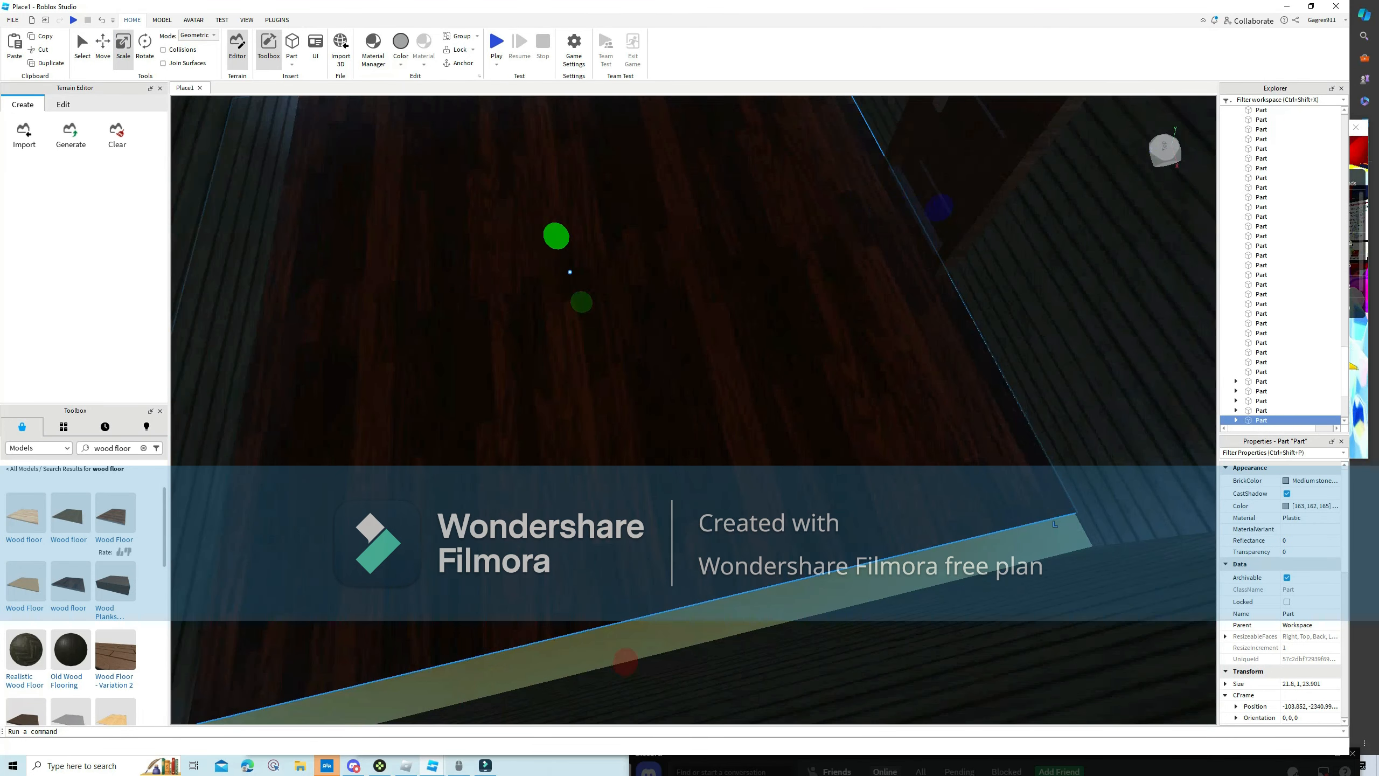
Widen the wood floor to about 22.79 and trim its overhanging end to a depth of 21.7.
{"action": "right_click_drag", "start_coordinate": [757, 178], "coordinate": [890, 198]}
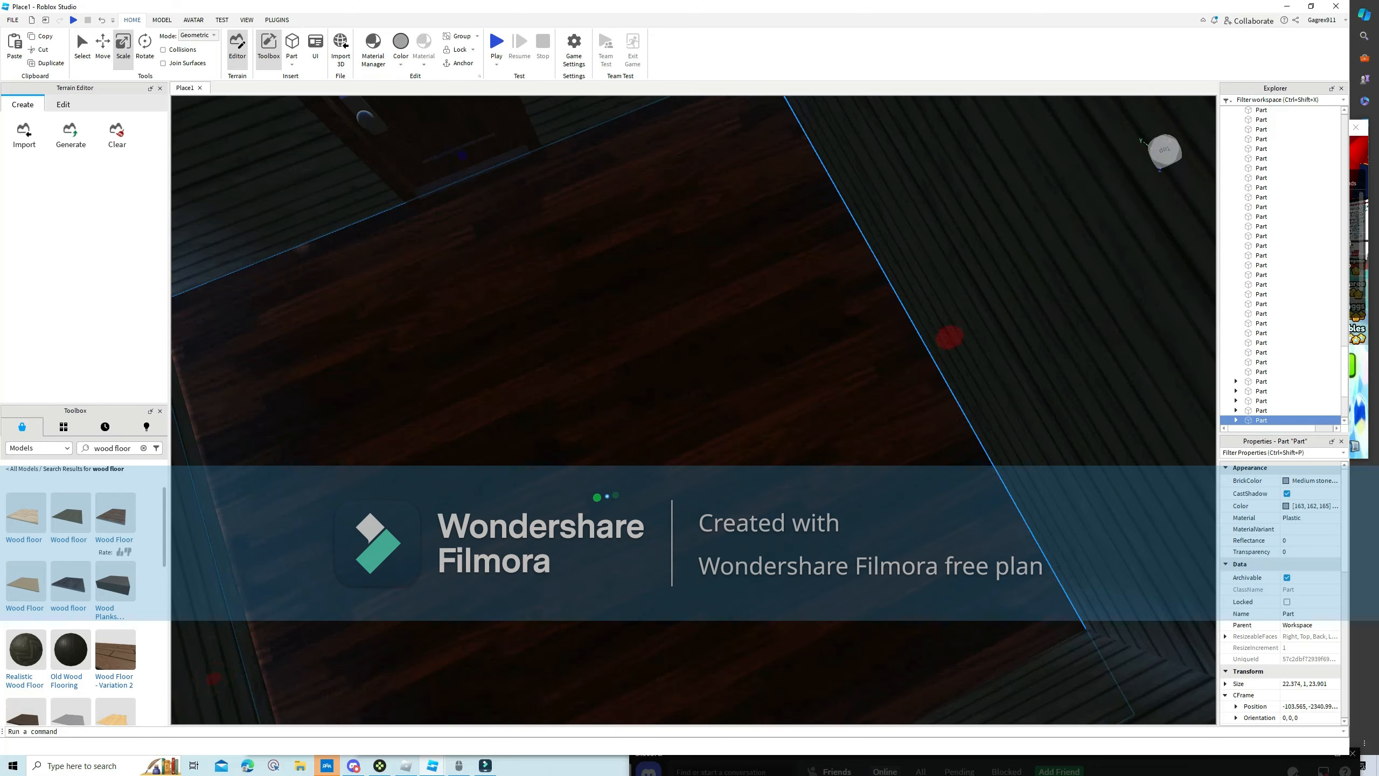
{"action": "scroll", "coordinate": [675, 453], "scroll_direction": "down", "scroll_amount": 5}
{"action": "scroll", "coordinate": [676, 452], "scroll_direction": "up", "scroll_amount": 2}
{"action": "right_click_drag", "start_coordinate": [675, 452], "coordinate": [514, 464]}
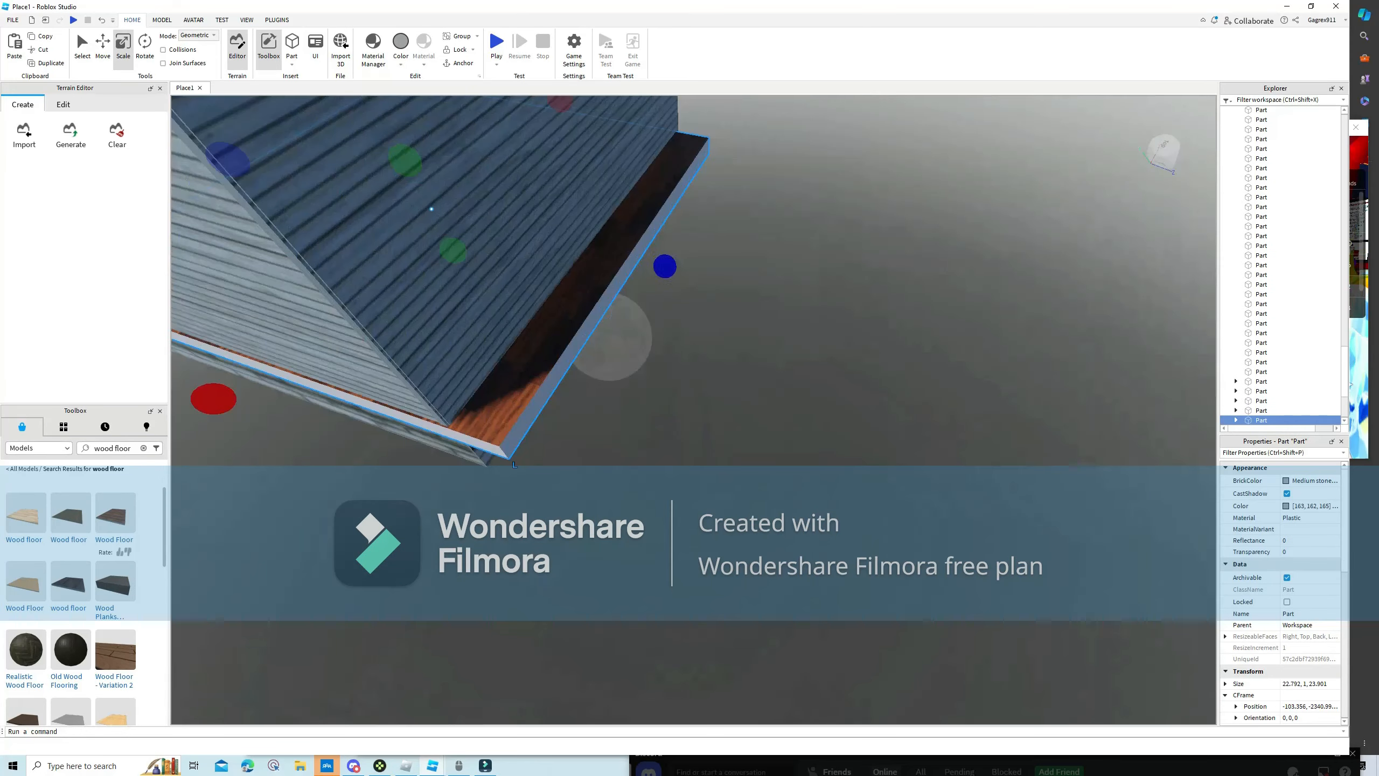
{"action": "left_click_drag", "start_coordinate": [665, 266], "coordinate": [626, 257]}
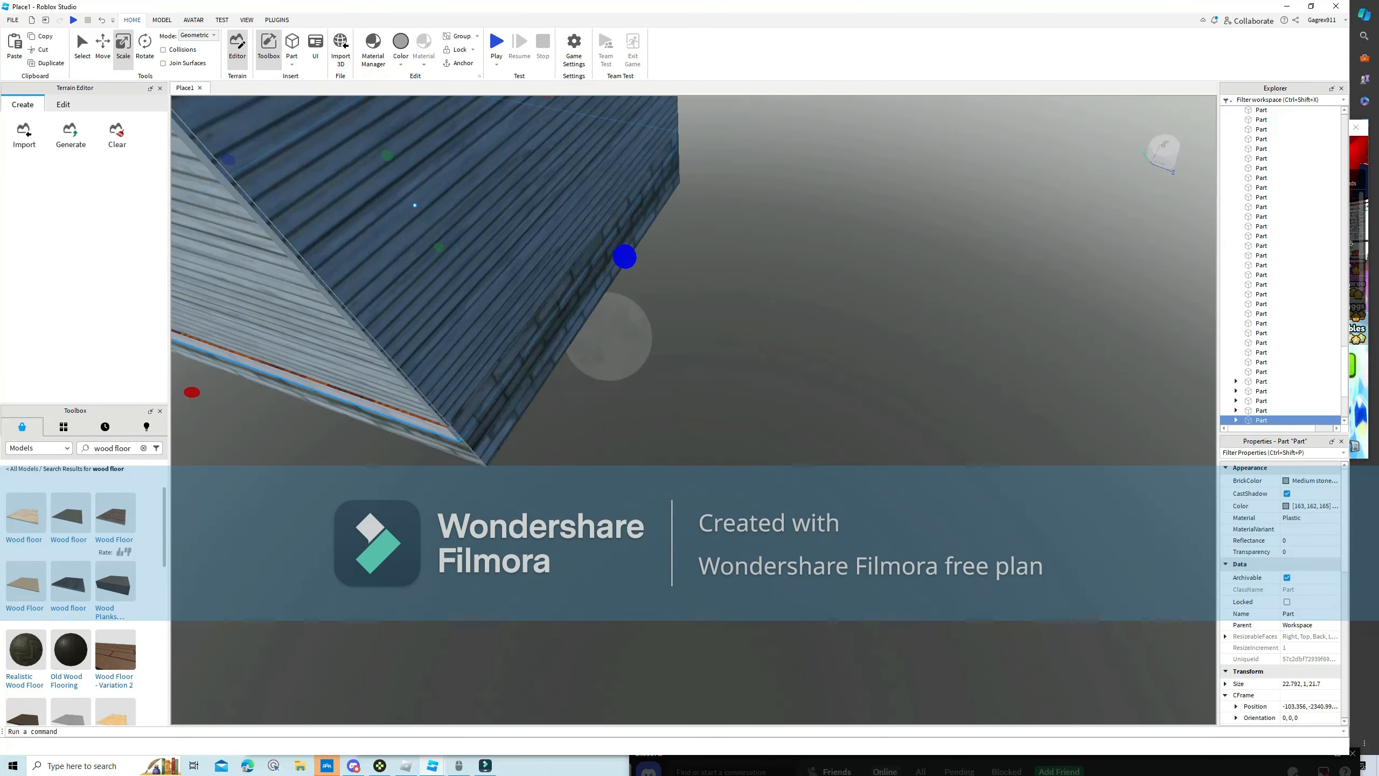
Adjust the wood floor's width so that its side edges line up with the house's outer walls.
{"action": "right_click_drag", "start_coordinate": [626, 257], "coordinate": [543, 258]}
{"action": "right_click_drag", "start_coordinate": [586, 370], "coordinate": [521, 375]}
{"action": "left_click", "coordinate": [652, 375]}
{"action": "left_click", "coordinate": [585, 396]}
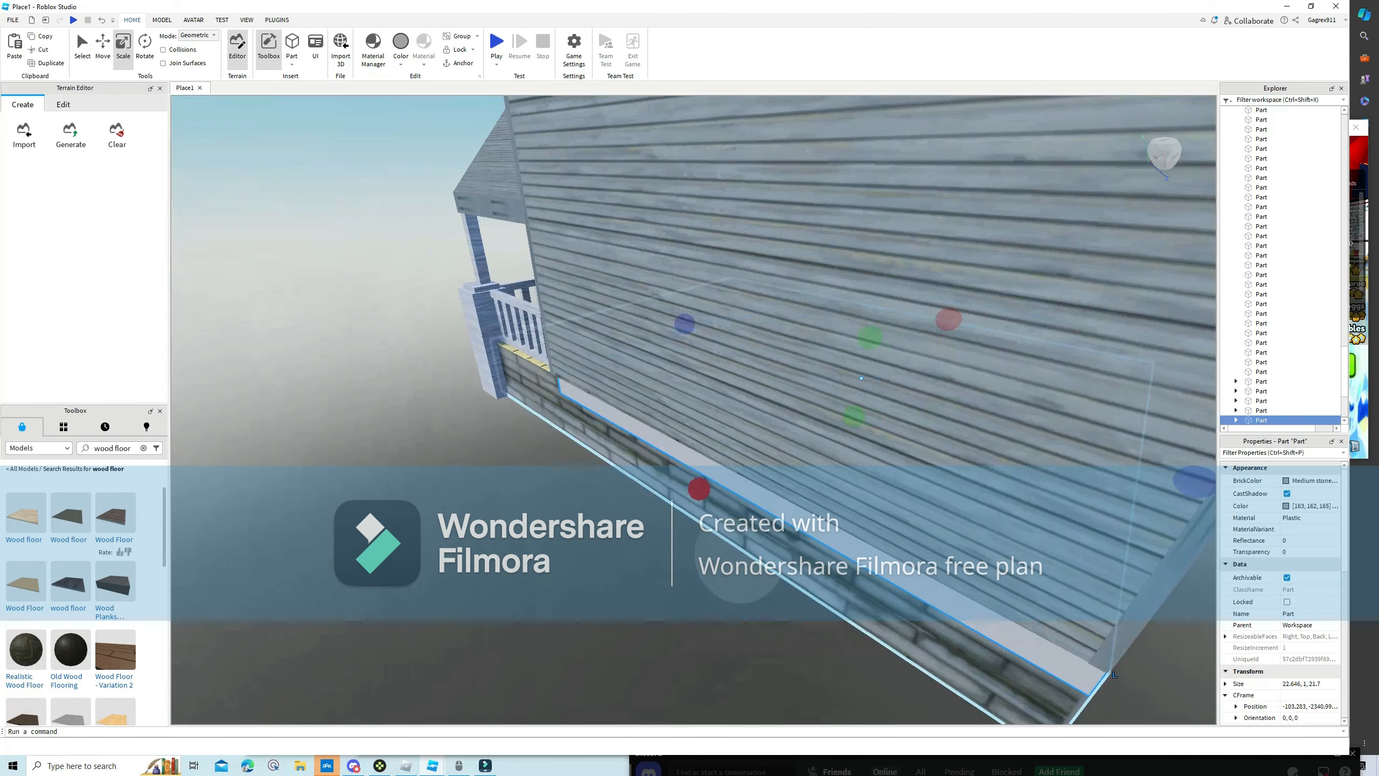
{"action": "left_click_drag", "start_coordinate": [699, 489], "coordinate": [704, 486]}
{"action": "right_click_drag", "start_coordinate": [704, 486], "coordinate": [521, 326]}
{"action": "left_click", "coordinate": [543, 461]}
Duplicate the wood floor part inside the house.
{"action": "right_click_drag", "start_coordinate": [625, 467], "coordinate": [804, 576]}
{"action": "scroll", "coordinate": [746, 525], "scroll_direction": "down", "scroll_amount": 5}
{"action": "scroll", "coordinate": [751, 526], "scroll_direction": "up", "scroll_amount": 10}
{"action": "scroll", "coordinate": [751, 526], "scroll_direction": "down", "scroll_amount": 3}
{"action": "scroll", "coordinate": [751, 526], "scroll_direction": "up", "scroll_amount": 3}
{"action": "right_click_drag", "start_coordinate": [751, 526], "coordinate": [912, 497]}
{"action": "scroll", "coordinate": [815, 493], "scroll_direction": "up", "scroll_amount": 5}
{"action": "scroll", "coordinate": [810, 494], "scroll_direction": "down", "scroll_amount": 5}
{"action": "right_click_drag", "start_coordinate": [809, 493], "coordinate": [934, 565]}
{"action": "scroll", "coordinate": [809, 493], "scroll_direction": "up", "scroll_amount": 4}
{"action": "left_click", "coordinate": [549, 445]}
{"action": "right_click_drag", "start_coordinate": [809, 413], "coordinate": [787, 288]}
{"action": "scroll", "coordinate": [829, 373], "scroll_direction": "down", "scroll_amount": 4}
{"action": "left_click", "coordinate": [829, 373]}
{"action": "scroll", "coordinate": [829, 372], "scroll_direction": "up", "scroll_amount": 4}
{"action": "right_click", "coordinate": [829, 373]}
{"action": "left_click", "coordinate": [865, 572]}
Raise the duplicated wood floor to ceiling height as the floor of the upper storey.
{"action": "key", "text": "s"}
{"action": "left_click_drag", "start_coordinate": [755, 359], "coordinate": [398, 401]}
{"action": "key", "text": "w"}
{"action": "right_click_drag", "start_coordinate": [399, 400], "coordinate": [651, 375]}
{"action": "left_click_drag", "start_coordinate": [652, 375], "coordinate": [640, 532]}
{"action": "right_click_drag", "start_coordinate": [640, 532], "coordinate": [836, 440]}
{"action": "key", "text": "s"}
{"action": "key", "text": "w"}
{"action": "key", "text": "s"}
{"action": "key", "text": "w"}
{"action": "key", "text": "s"}
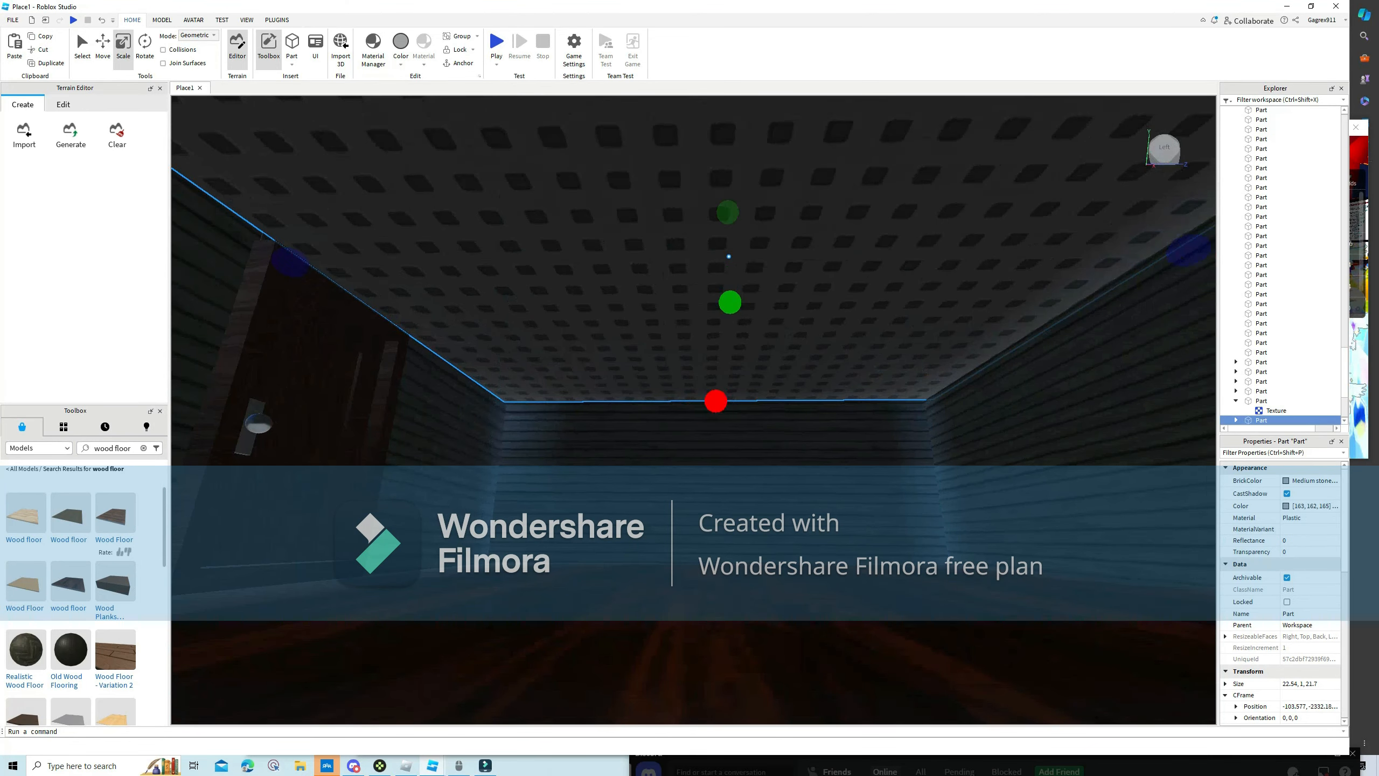
Thin the upper storey's floor to a thickness of 0.001.
{"action": "left_click_drag", "start_coordinate": [730, 302], "coordinate": [729, 266]}
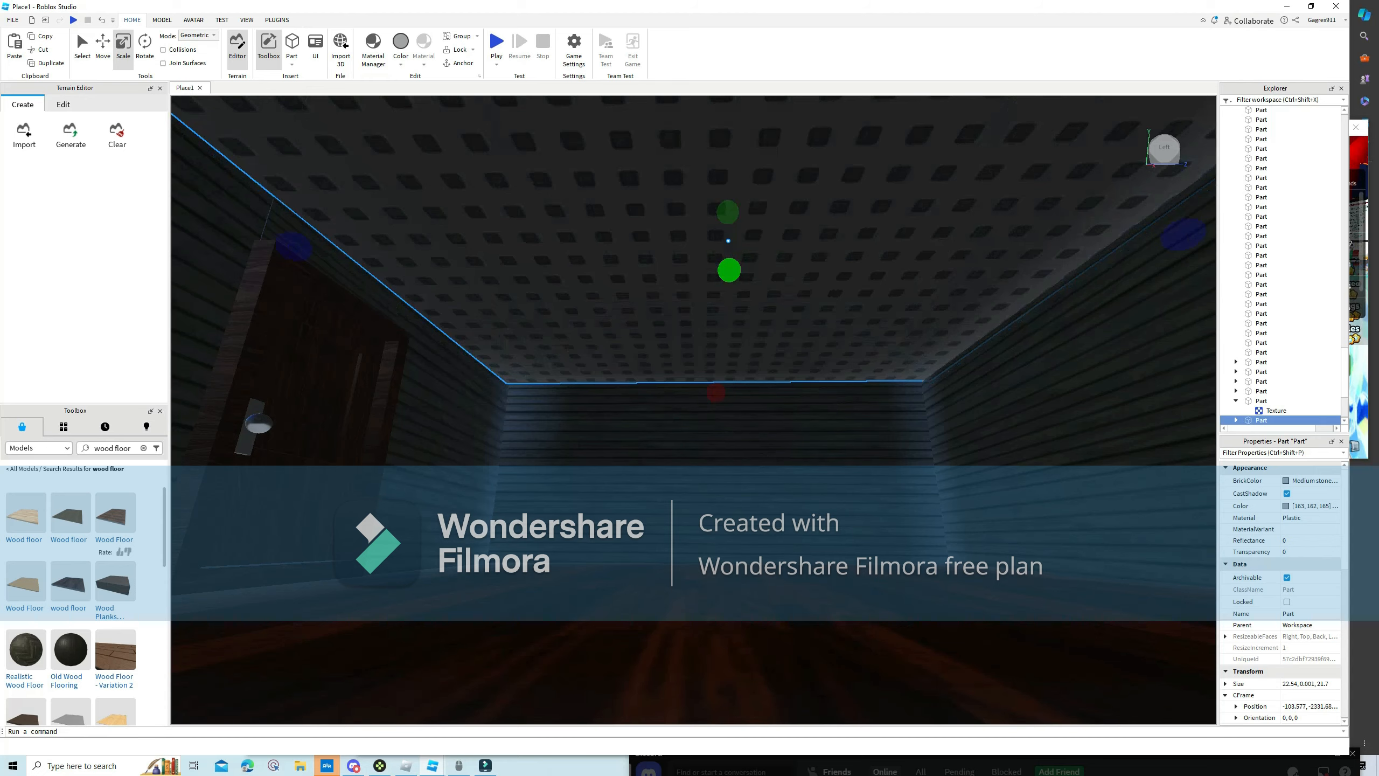
{"action": "key", "text": "s"}
{"action": "right_click_drag", "start_coordinate": [730, 304], "coordinate": [728, 361]}
{"action": "key", "text": "e"}
{"action": "key", "text": "s"}
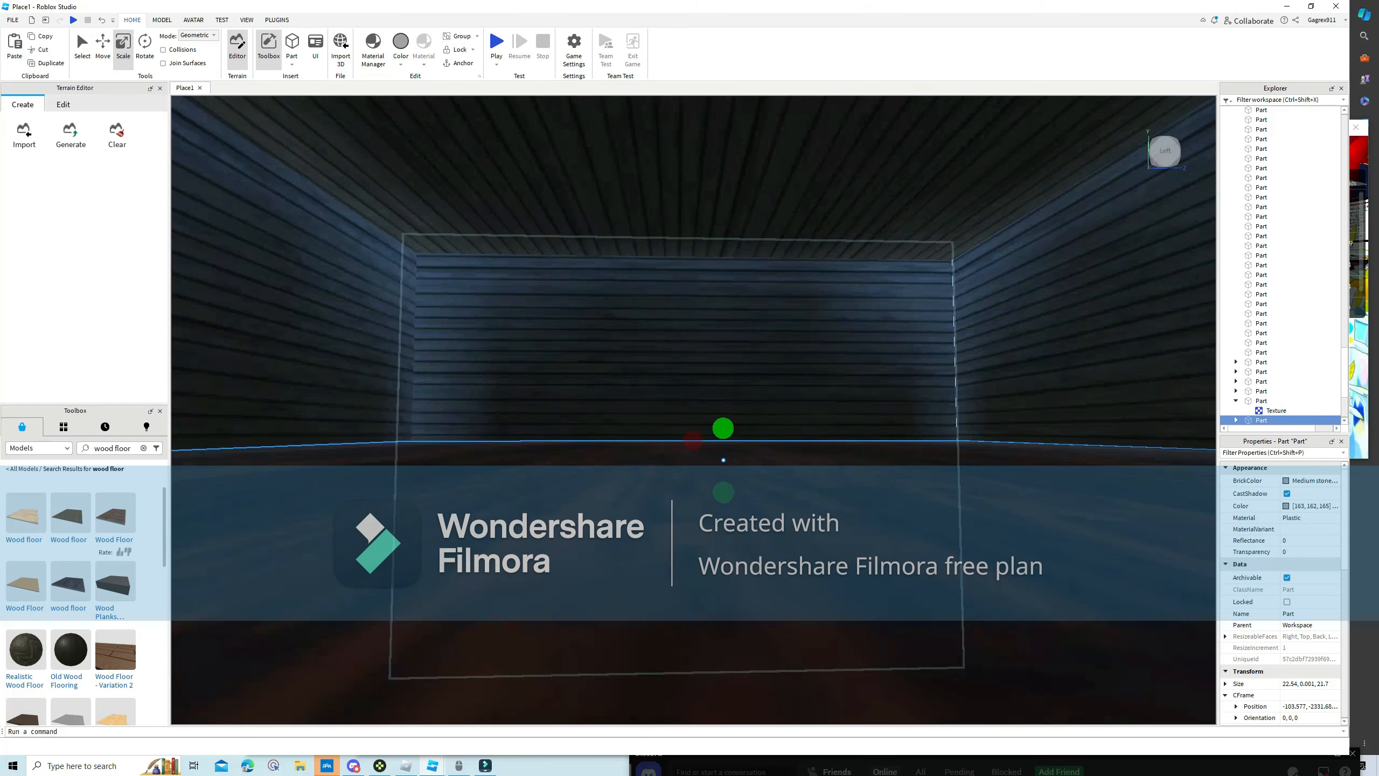
Scale the upper floor's edges to fit against the upper storey's walls.
{"action": "left_click_drag", "start_coordinate": [716, 449], "coordinate": [684, 427]}
{"action": "right_click_drag", "start_coordinate": [684, 426], "coordinate": [711, 427]}
{"action": "key", "text": "s"}
{"action": "left_click_drag", "start_coordinate": [509, 395], "coordinate": [459, 395]}
{"action": "right_click_drag", "start_coordinate": [706, 412], "coordinate": [721, 489]}
{"action": "key", "text": "w"}
Inspect the house's interior and its front exterior.
{"action": "right_click_drag", "start_coordinate": [706, 413], "coordinate": [420, 494]}
{"action": "key", "text": "s"}
{"action": "key", "text": "a"}
{"action": "key", "text": "d"}
{"action": "key", "text": "w"}
{"action": "key", "text": "w"}
{"action": "key", "text": "a"}
{"action": "key", "text": "d"}
{"action": "key", "text": "w"}
{"action": "key", "text": "s"}
{"action": "key", "text": "s"}
{"action": "key", "text": "w"}
{"action": "key", "text": "s"}
{"action": "key", "text": "s"}
{"action": "left_click", "coordinate": [417, 465]}
{"action": "key", "text": "s"}
{"action": "key", "text": "a"}
{"action": "key", "text": "w"}
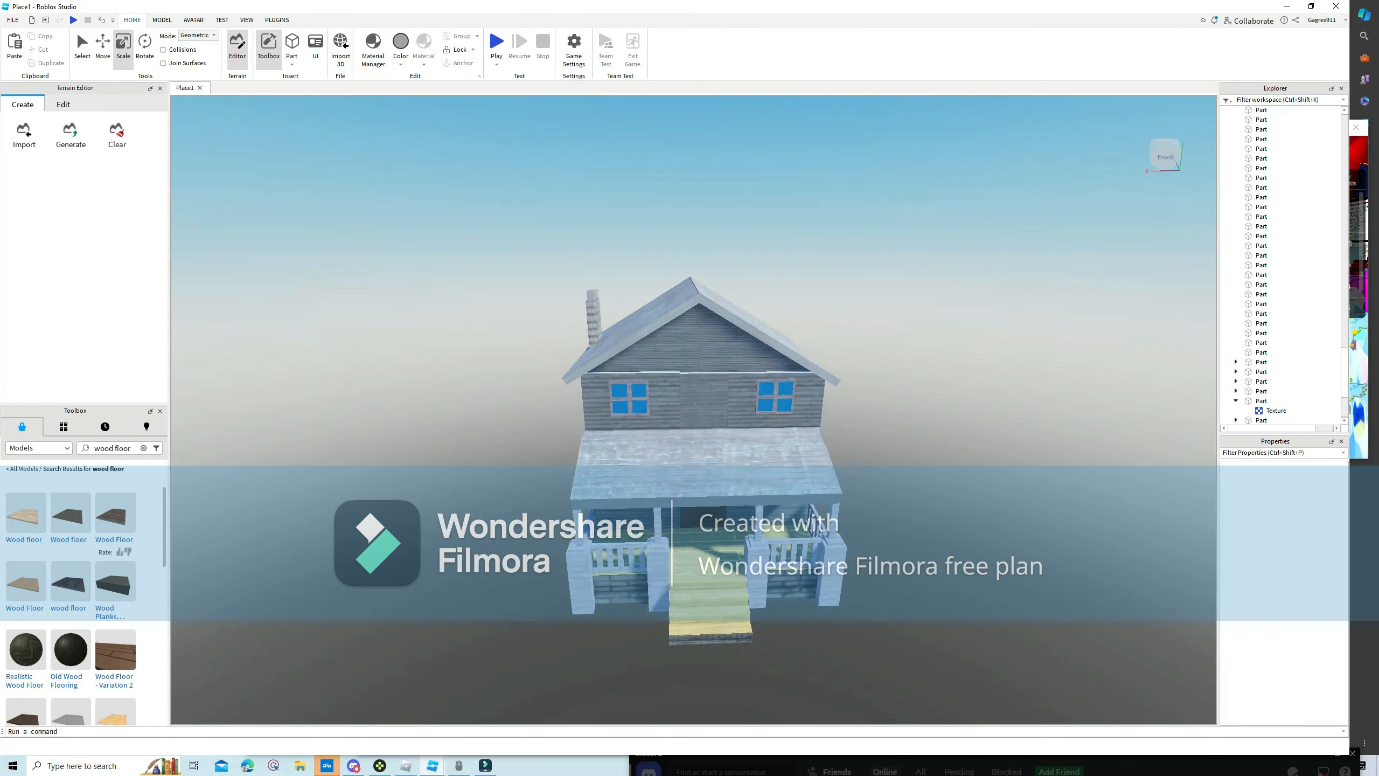
Group all the parts of the house into a single model and clear the selection.
{"action": "key", "text": "w"}
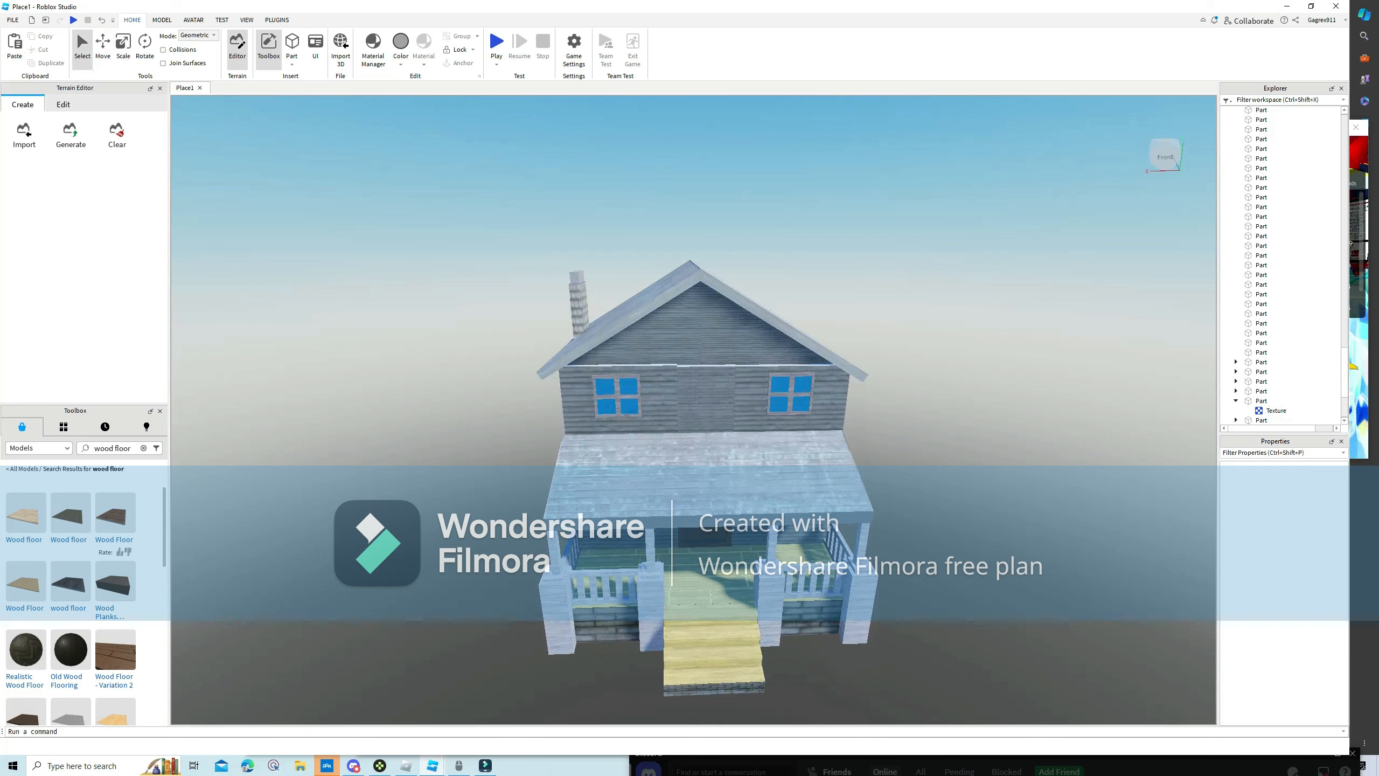
{"action": "key", "text": "s"}
{"action": "left_click_drag", "start_coordinate": [446, 178], "coordinate": [953, 688]}
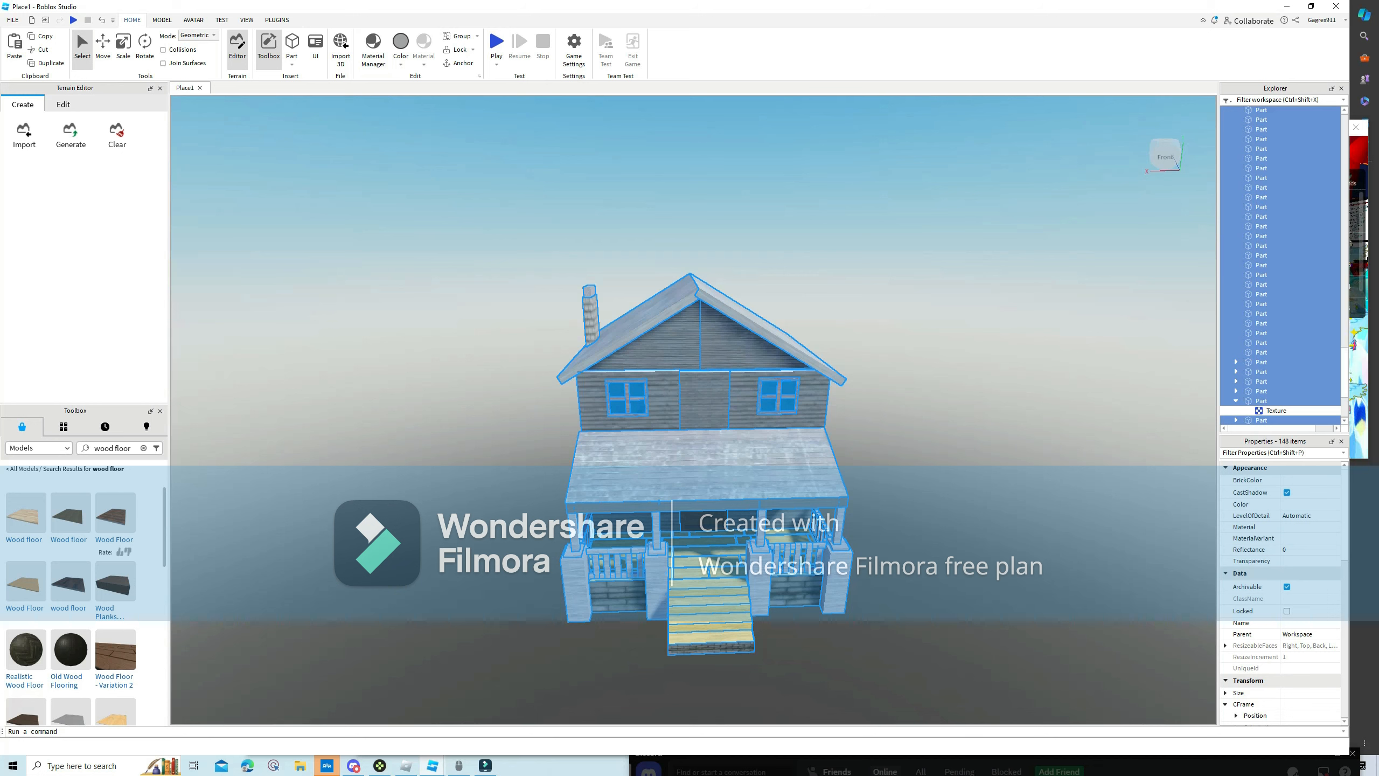
{"action": "key", "text": "ctrl+g"}
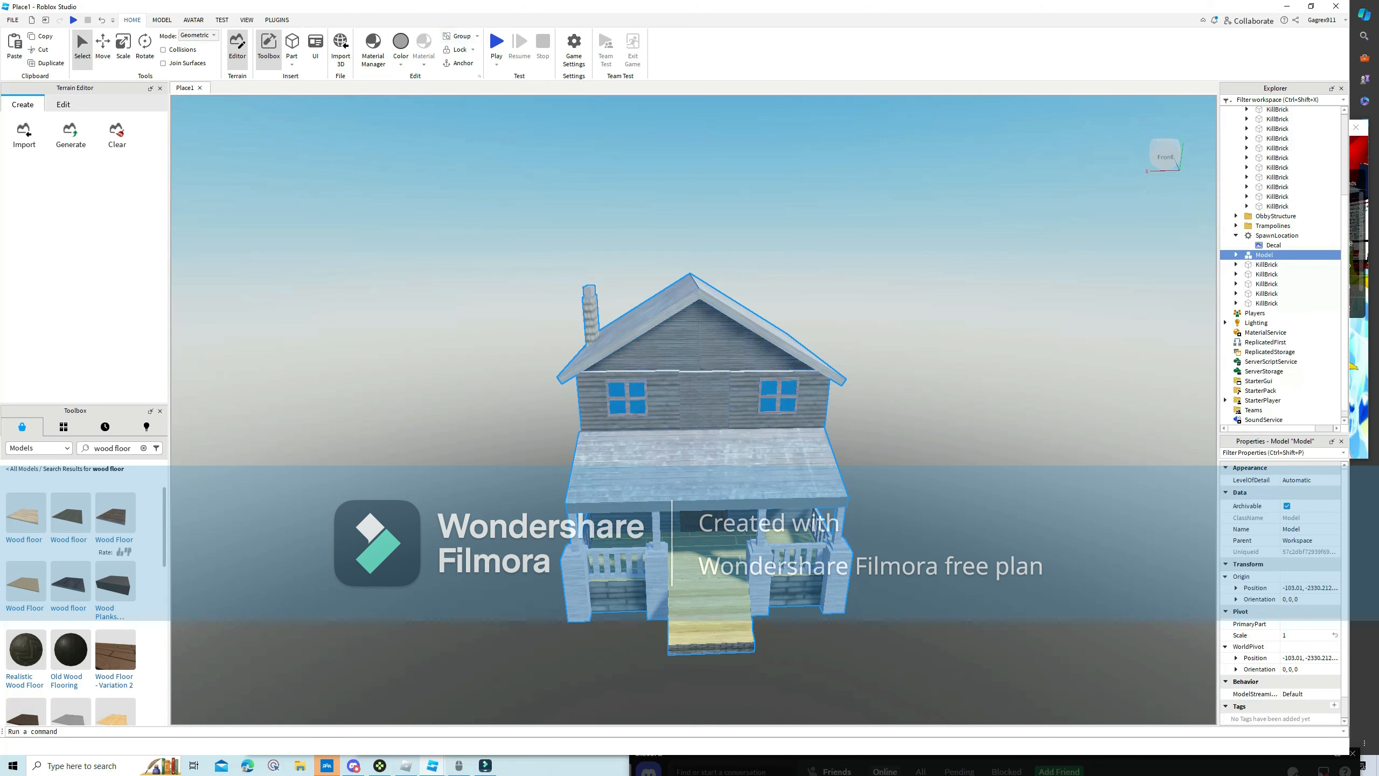
{"action": "key", "text": "Escape"}
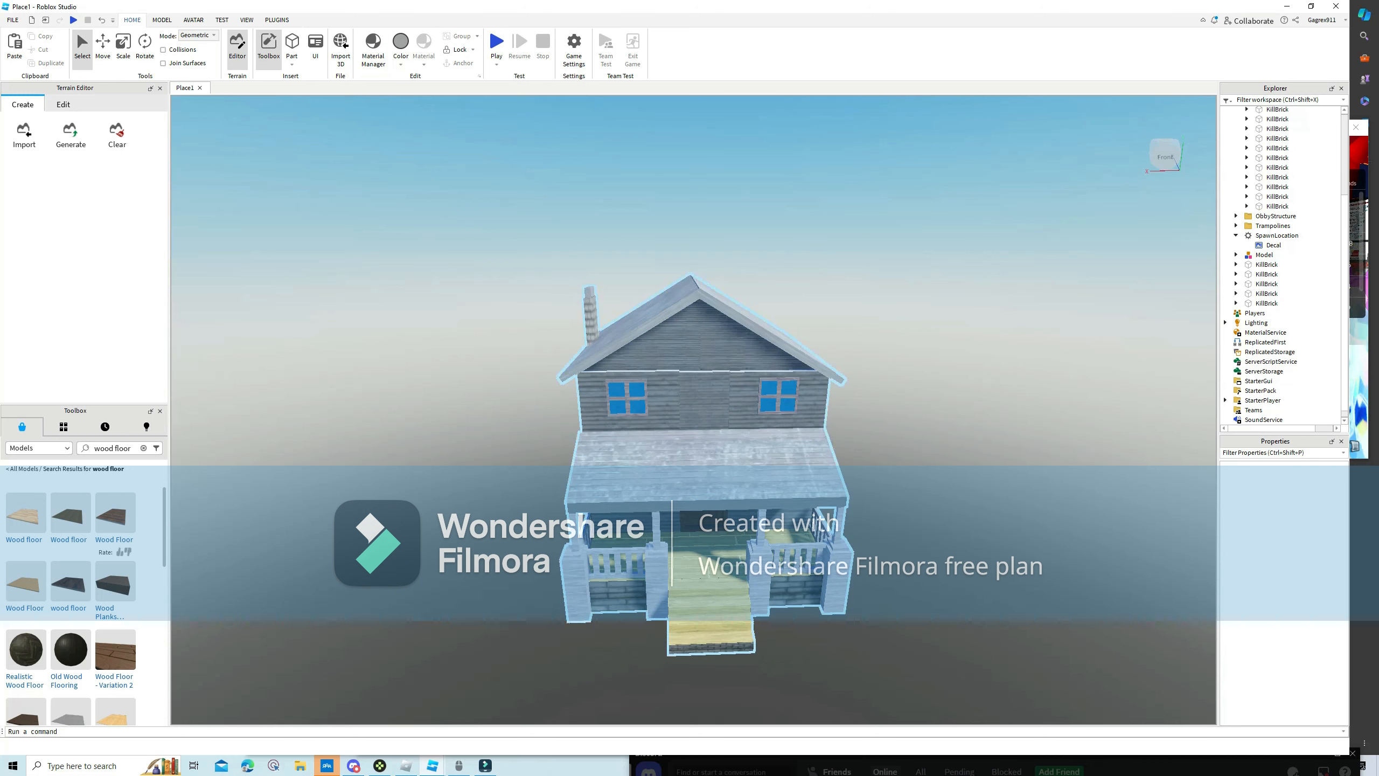
{"action": "left_click", "coordinate": [705, 461]}
{"action": "key", "text": "Escape"}
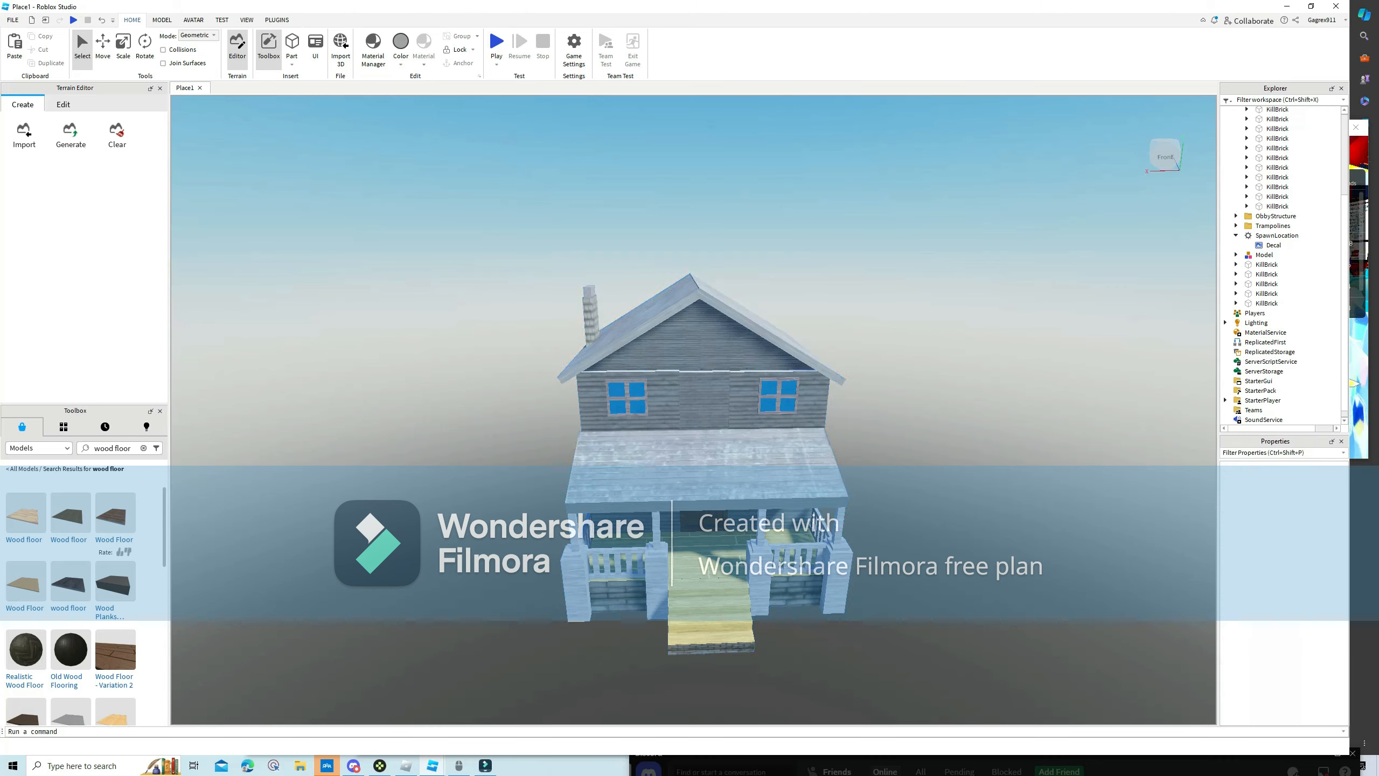
{"action": "left_click", "coordinate": [705, 461]}
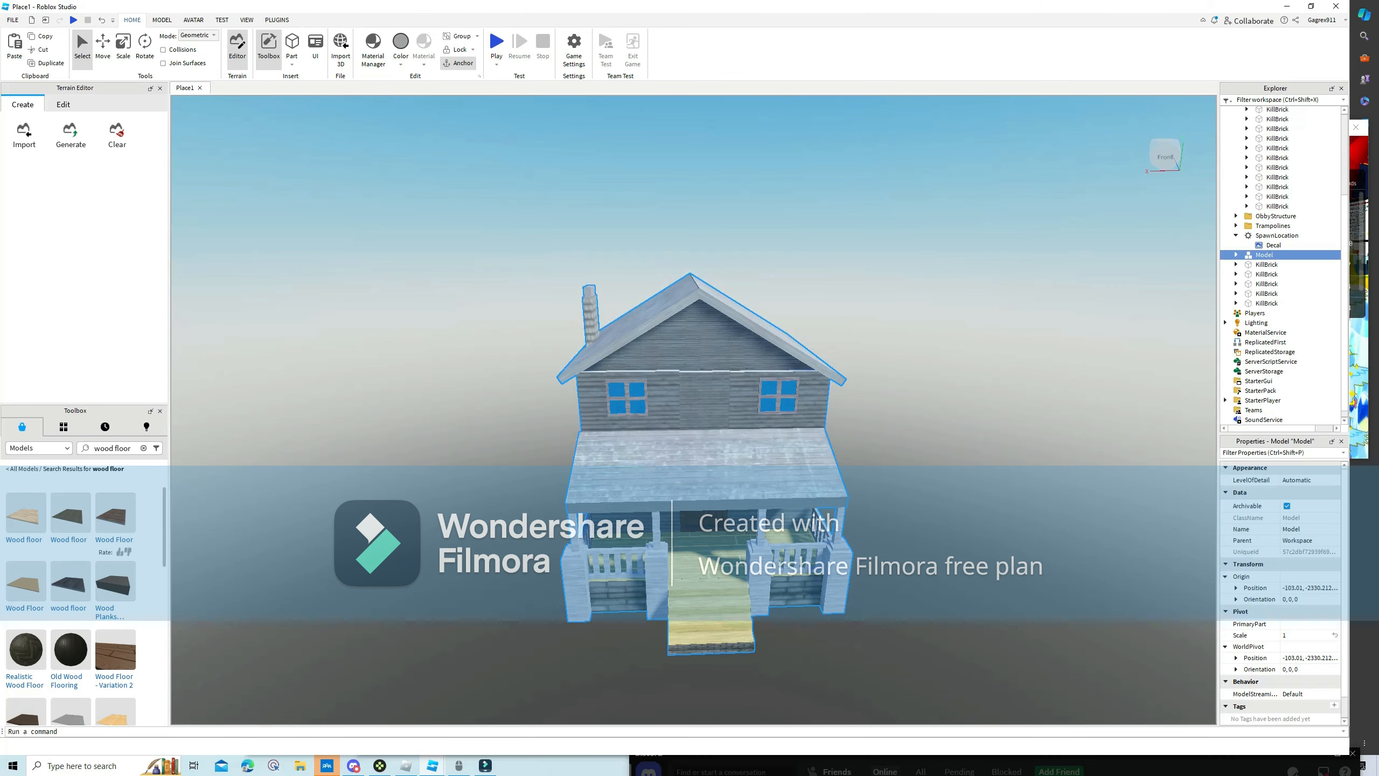
{"action": "key", "text": "Escape"}
Examine the grouped house from the front corner and porch side.
{"action": "key", "text": "d"}
{"action": "right_click_drag", "start_coordinate": [704, 462], "coordinate": [803, 423]}
{"action": "key", "text": "w"}
{"action": "key", "text": "w"}
{"action": "key", "text": "w"}
{"action": "key", "text": "s"}
{"action": "key", "text": "w"}
{"action": "key", "text": "w"}
{"action": "key", "text": "s"}
{"action": "key", "text": "a"}
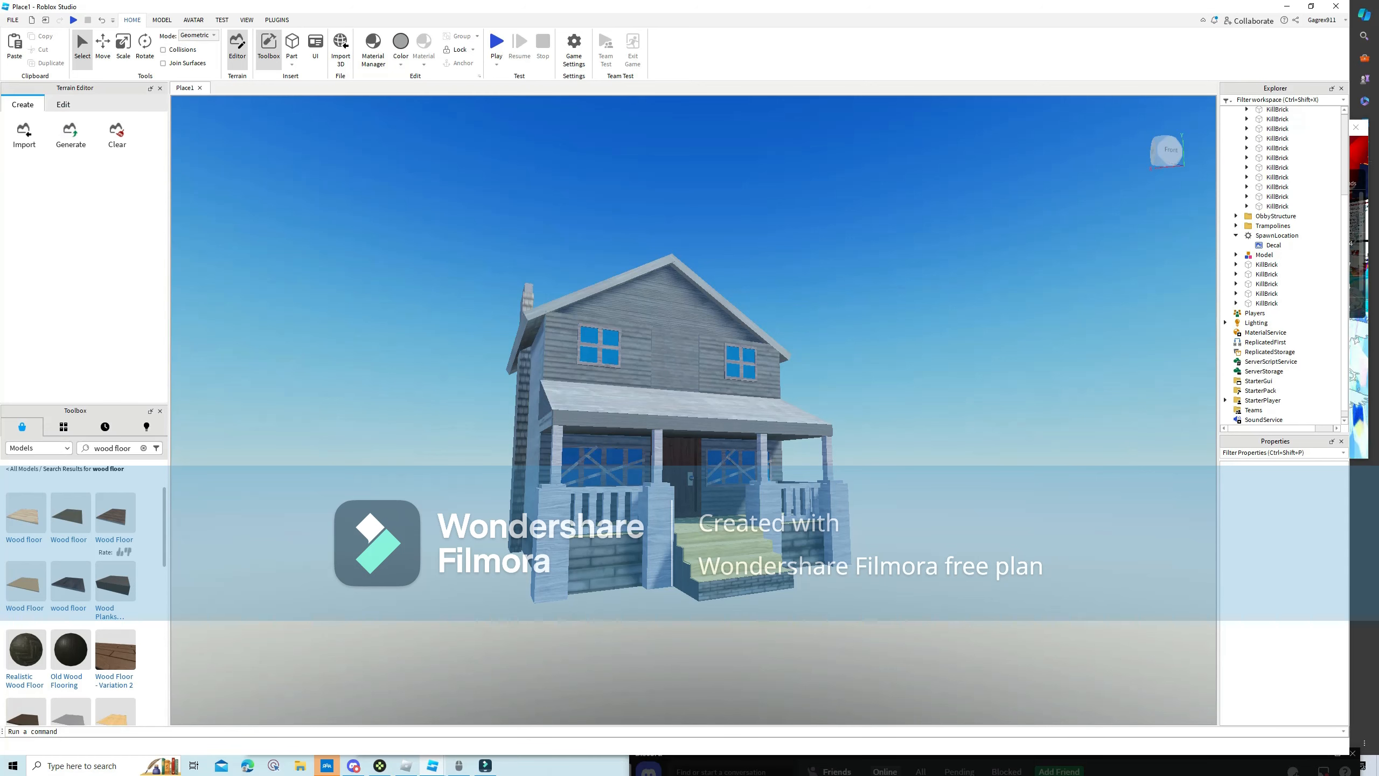
Search the model library for "grass" and insert the Grass platform model.
{"action": "left_click", "coordinate": [144, 447]}
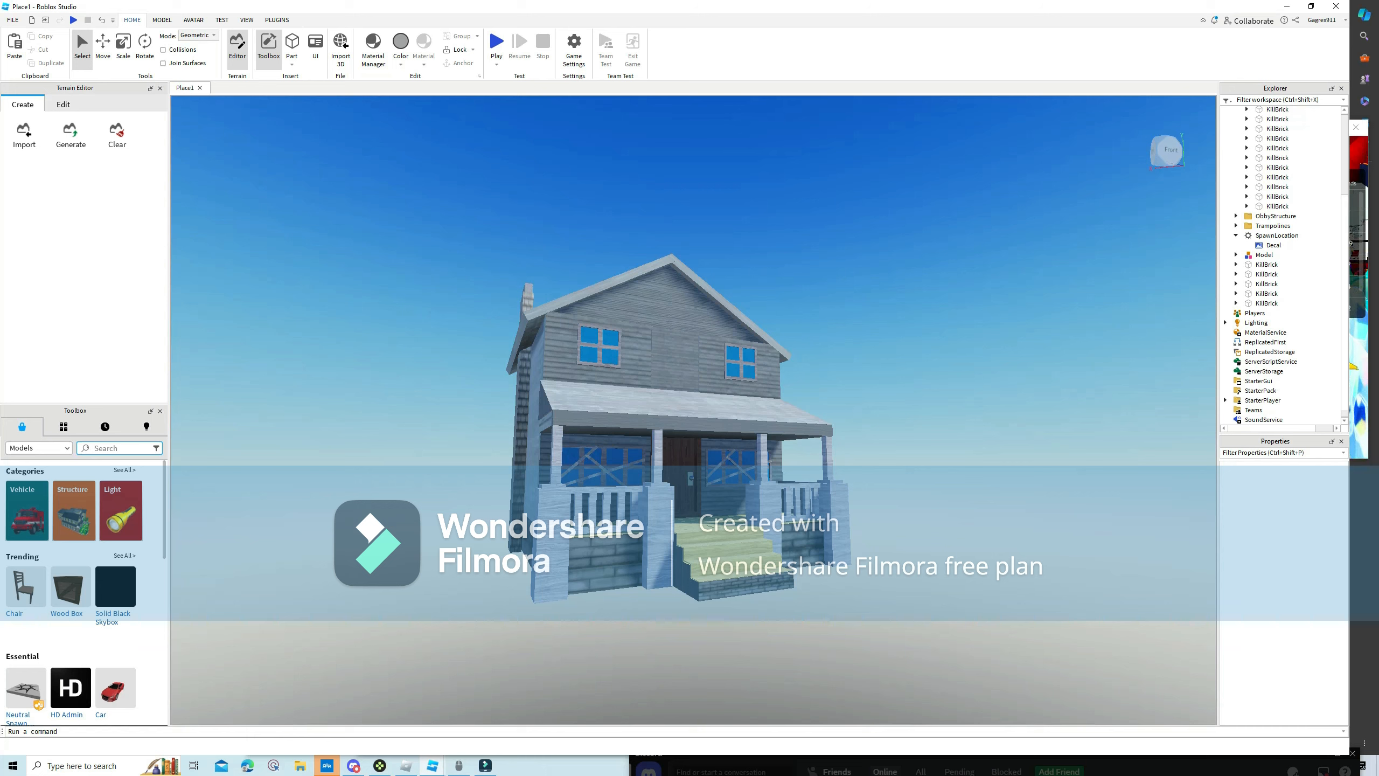
{"action": "type", "text": "grass"}
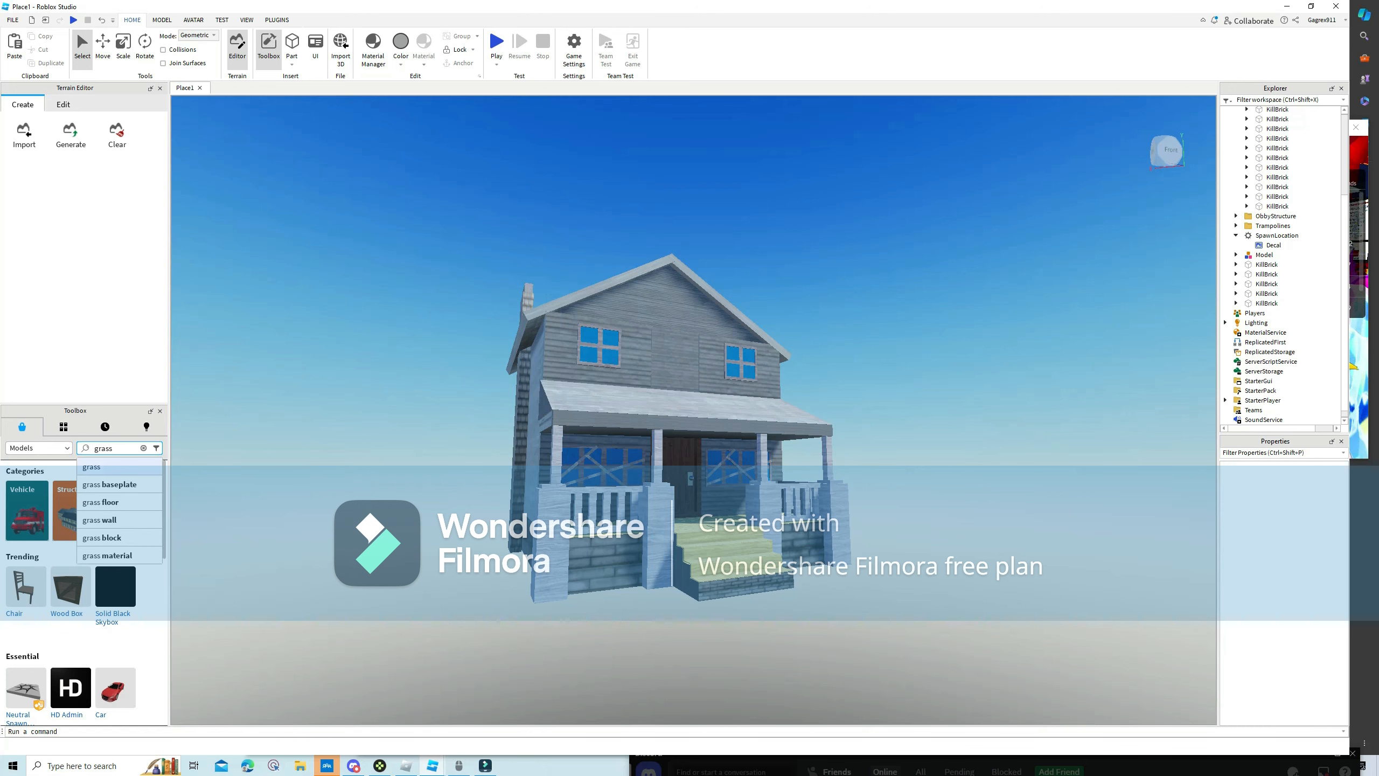
{"action": "key", "text": "Return"}
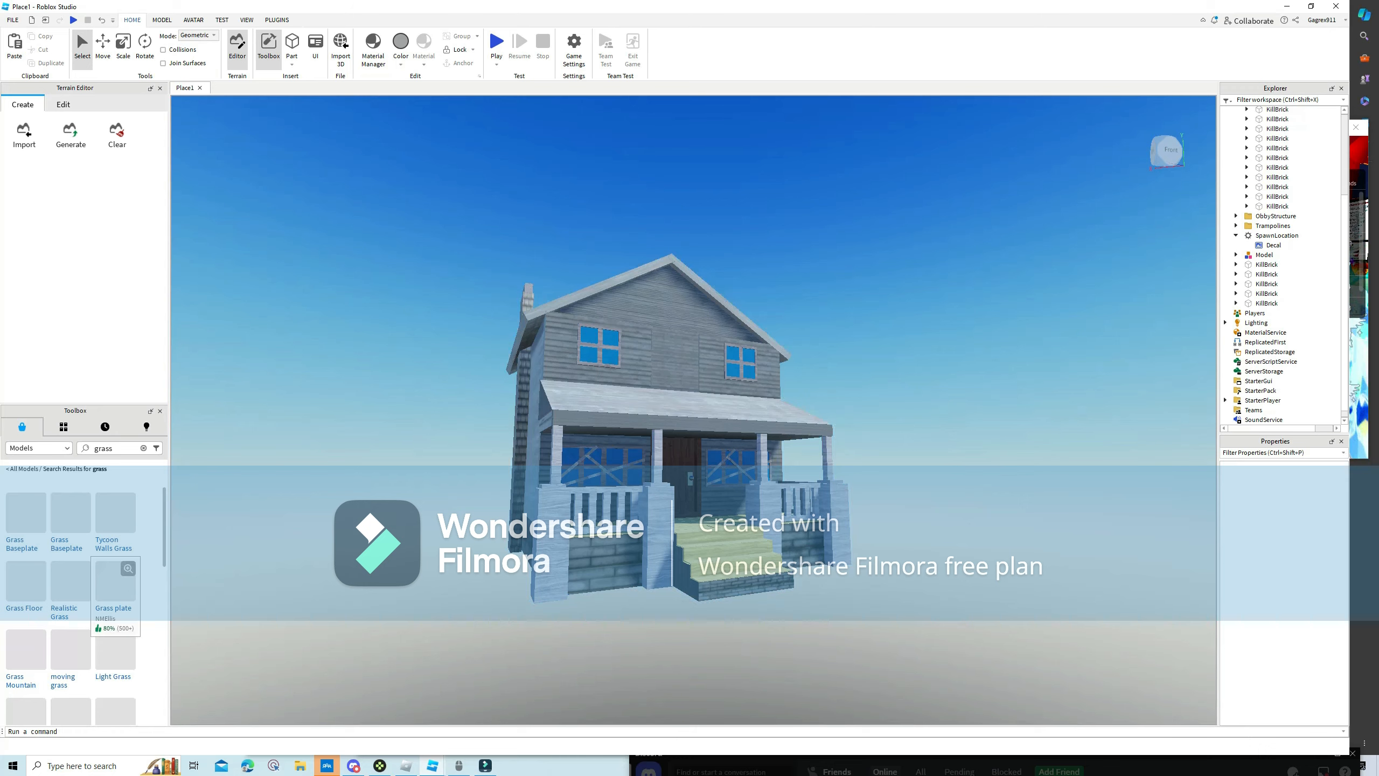
{"action": "scroll", "coordinate": [115, 651], "scroll_direction": "down", "scroll_amount": 5}
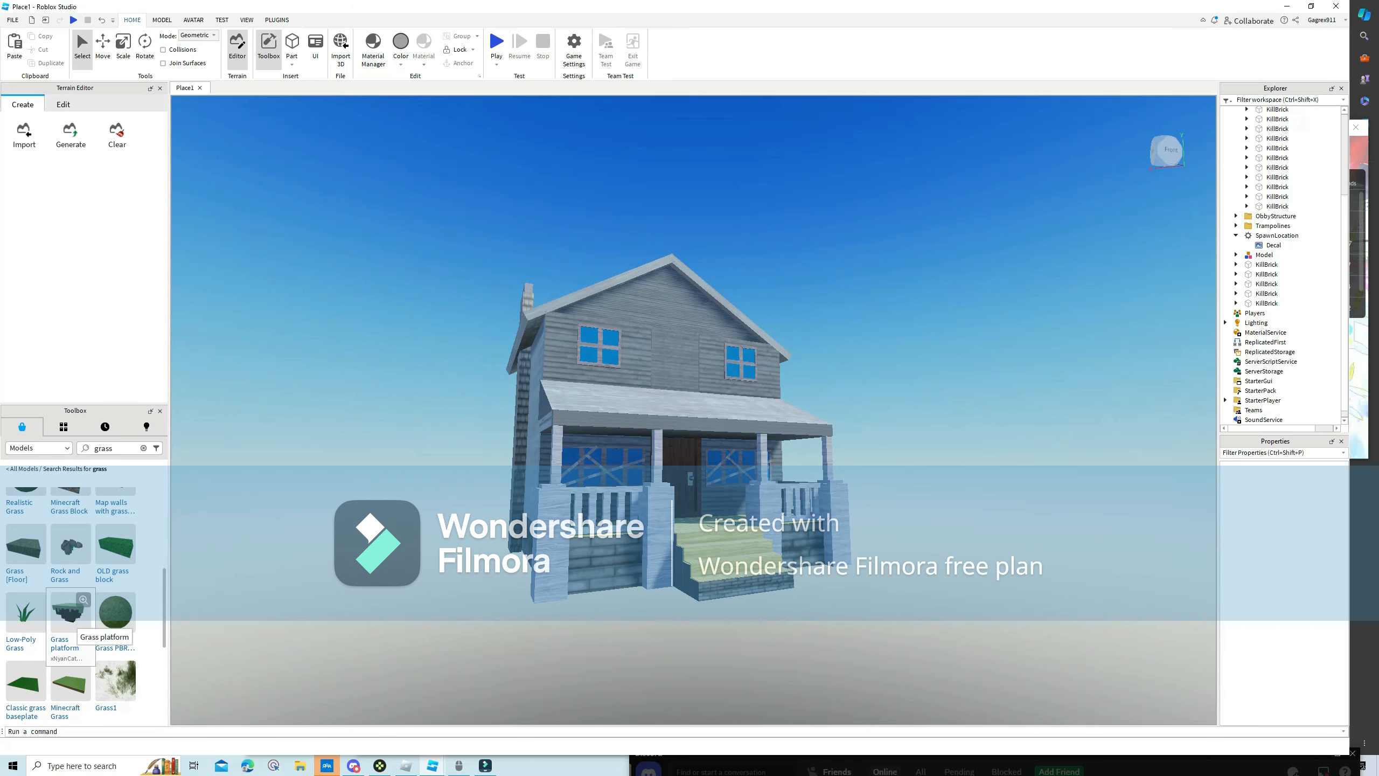
{"action": "left_click", "coordinate": [71, 611]}
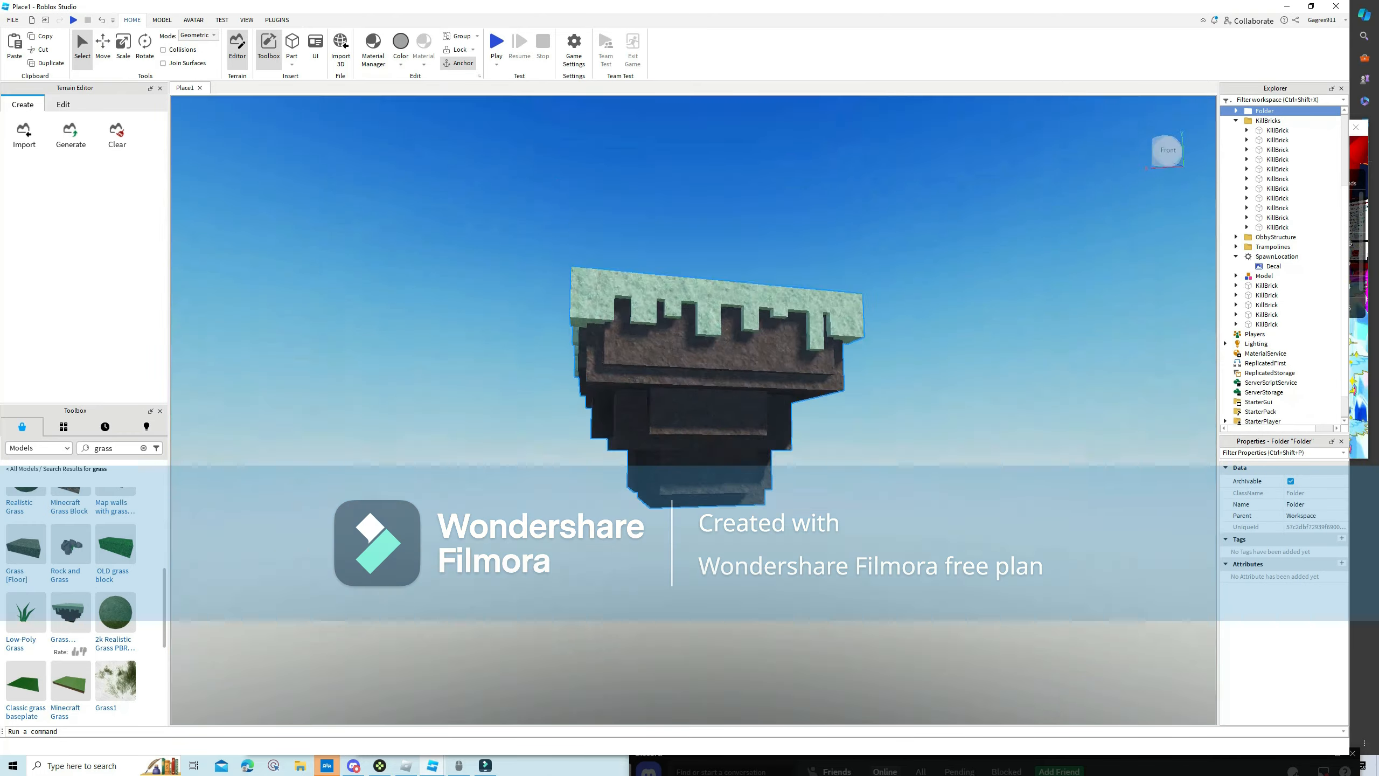
Move the grass platform clear of the house and set it upright at a lower height beside it.
{"action": "right_click_drag", "start_coordinate": [694, 381], "coordinate": [752, 477]}
{"action": "left_click", "coordinate": [701, 391]}
{"action": "key", "text": "w"}
{"action": "right_click_drag", "start_coordinate": [700, 391], "coordinate": [687, 523]}
{"action": "key", "text": "w"}
{"action": "left_click_drag", "start_coordinate": [685, 531], "coordinate": [701, 568]}
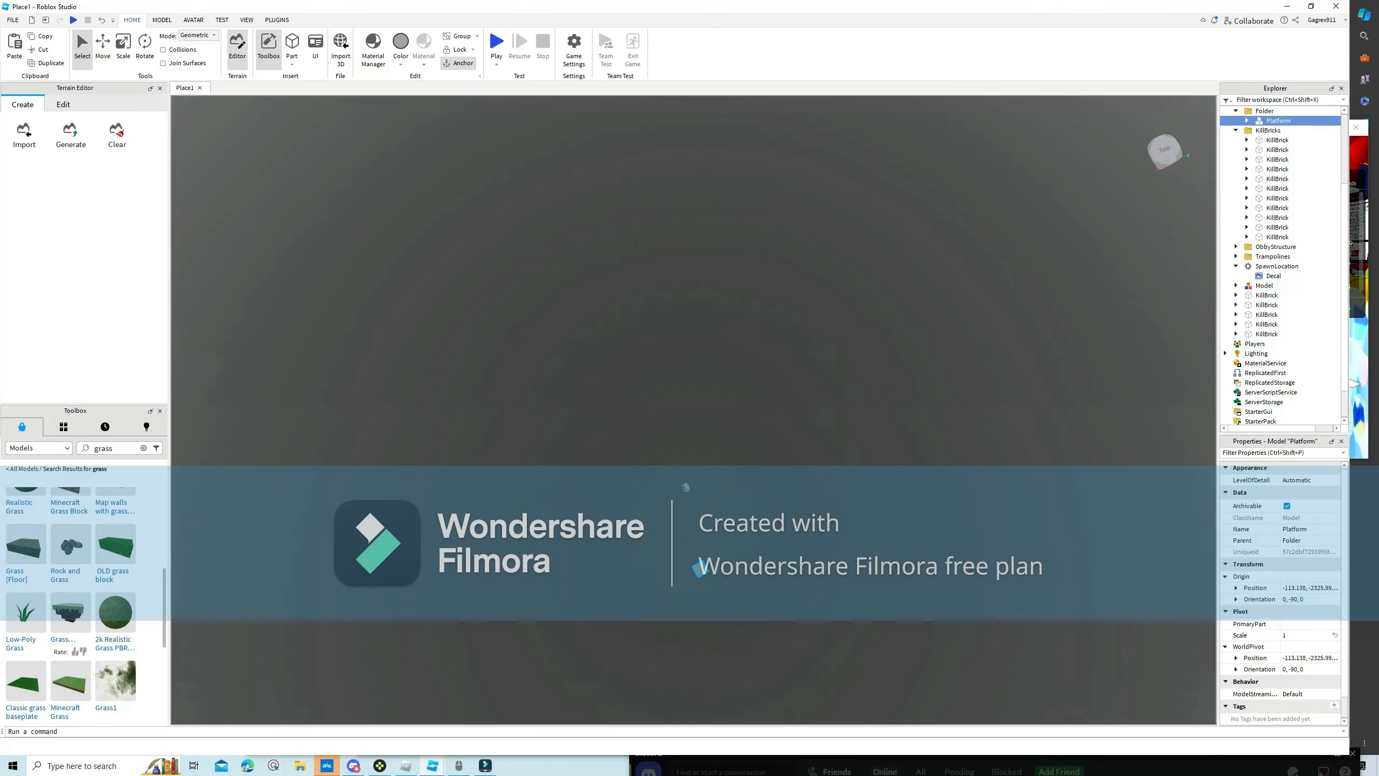
{"action": "right_click_drag", "start_coordinate": [701, 569], "coordinate": [696, 581]}
{"action": "right_click_drag", "start_coordinate": [692, 559], "coordinate": [692, 527]}
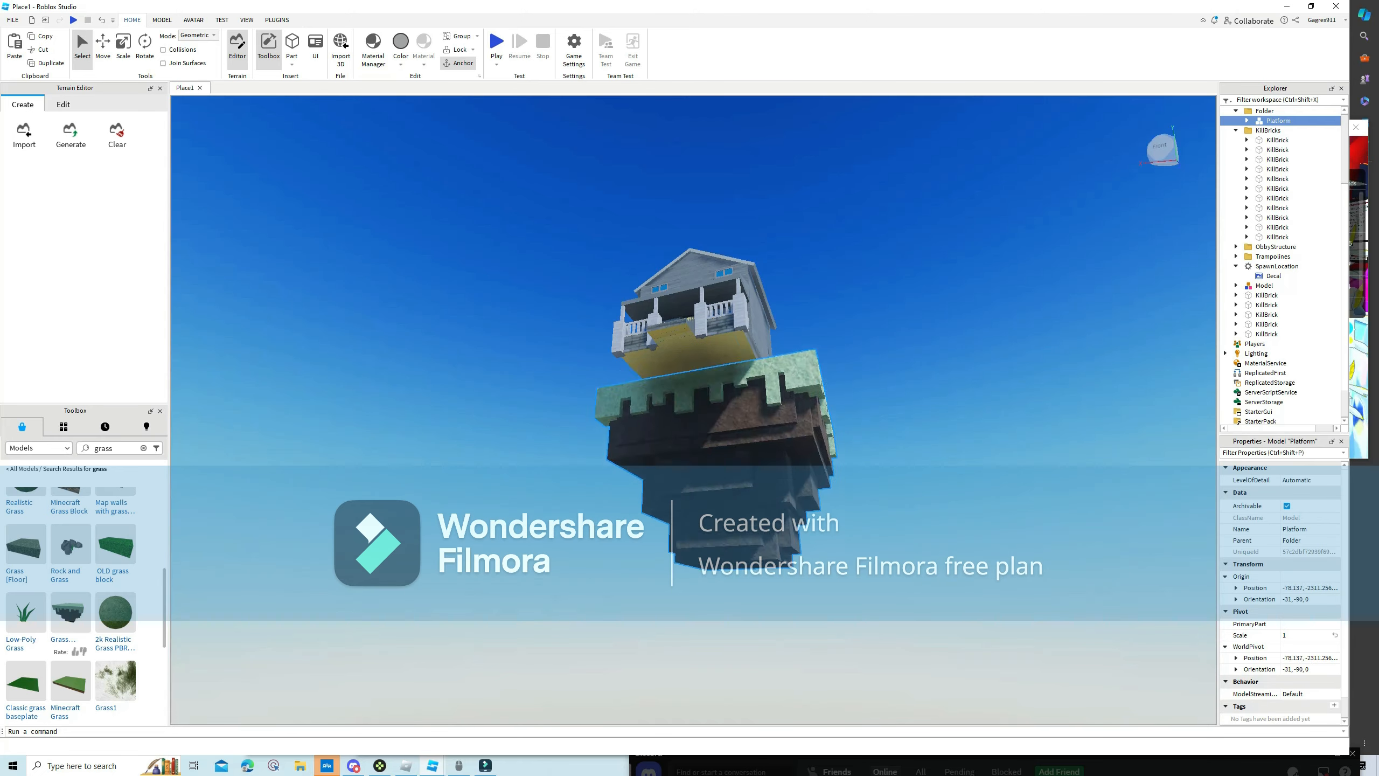
{"action": "left_click_drag", "start_coordinate": [607, 554], "coordinate": [304, 538]}
{"action": "key", "text": "f"}
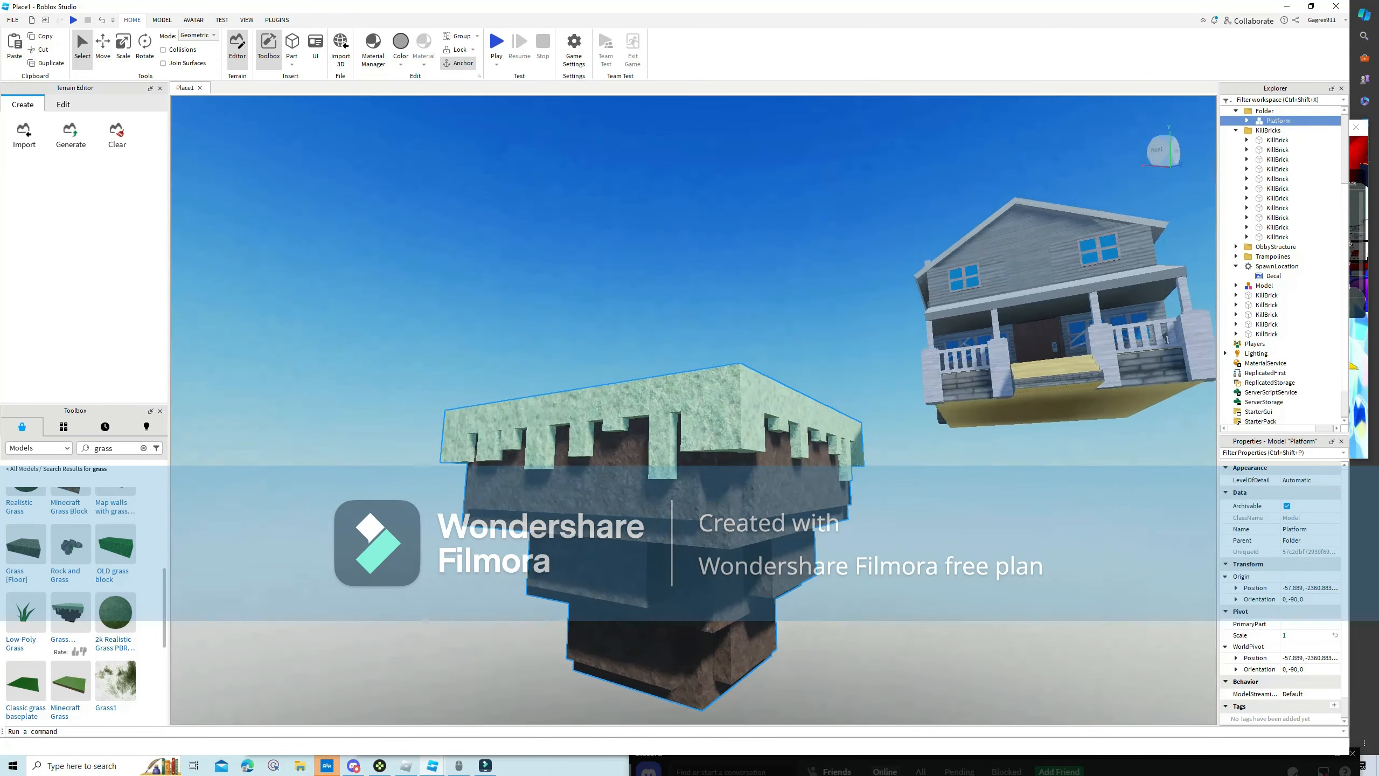
Ungroup the grass platform into its individual parts and clear the selection.
{"action": "key", "text": "w"}
{"action": "right_click_drag", "start_coordinate": [692, 413], "coordinate": [771, 461]}
{"action": "key", "text": "s"}
{"action": "key", "text": "a"}
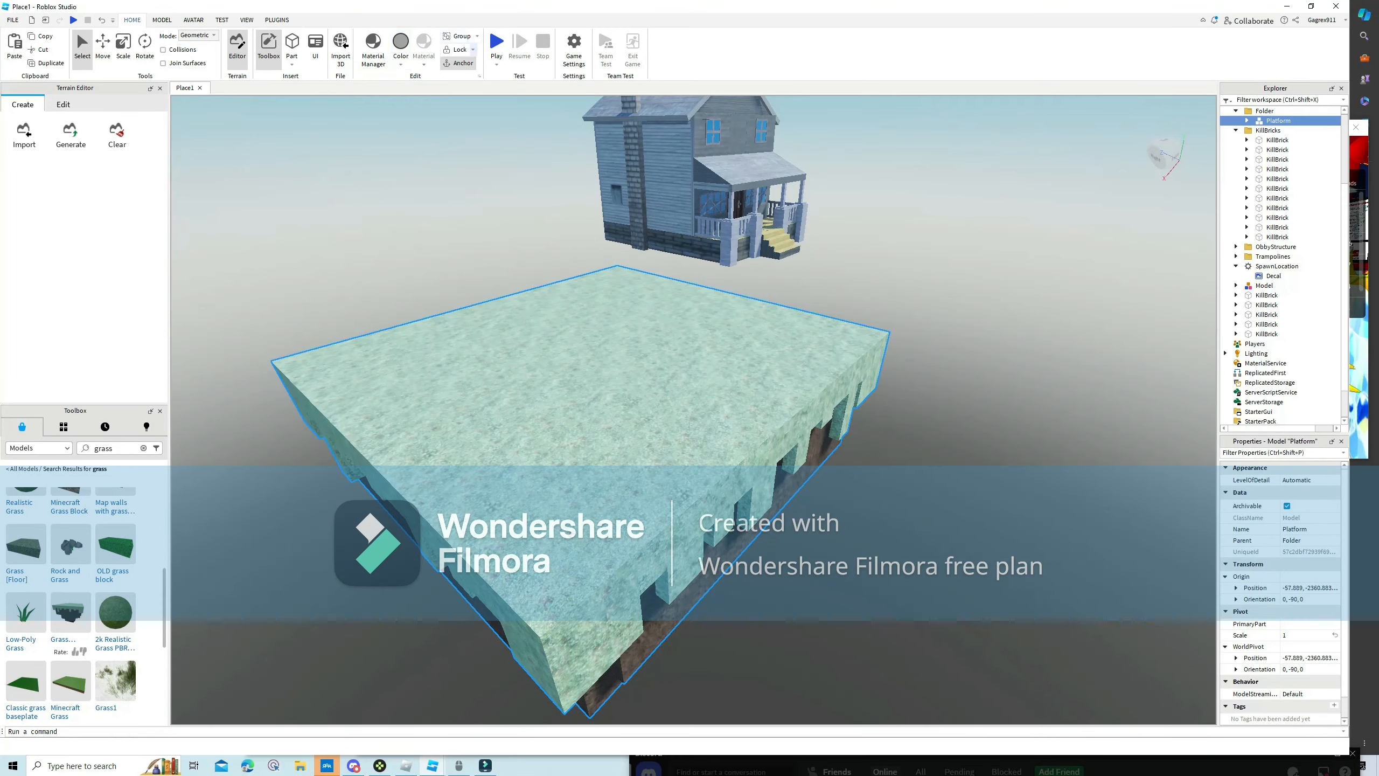
{"action": "left_click", "coordinate": [478, 37]}
{"action": "left_click", "coordinate": [480, 72]}
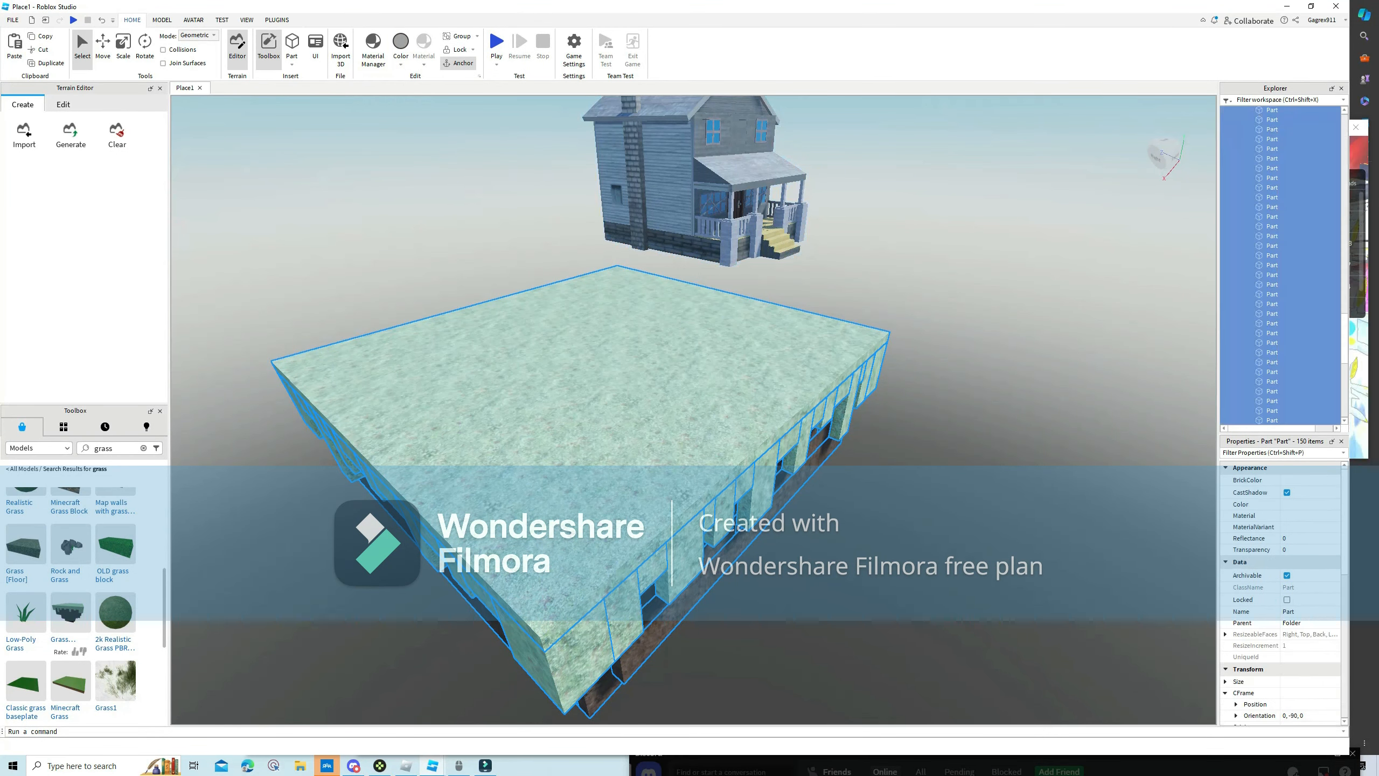
{"action": "left_click", "coordinate": [489, 191]}
{"action": "right_click_drag", "start_coordinate": [489, 191], "coordinate": [484, 200]}
Select the parts of the platform's upper grass layer together and recolor them Shamrock green.
{"action": "key", "text": "a"}
{"action": "key", "text": "a"}
{"action": "right_click_drag", "start_coordinate": [673, 380], "coordinate": [640, 331]}
{"action": "key", "text": "s"}
{"action": "key", "text": "w"}
{"action": "key", "text": "s"}
{"action": "left_click_drag", "start_coordinate": [972, 404], "coordinate": [1117, 445]}
{"action": "right_click_drag", "start_coordinate": [1119, 438], "coordinate": [1119, 380]}
{"action": "key", "text": "w"}
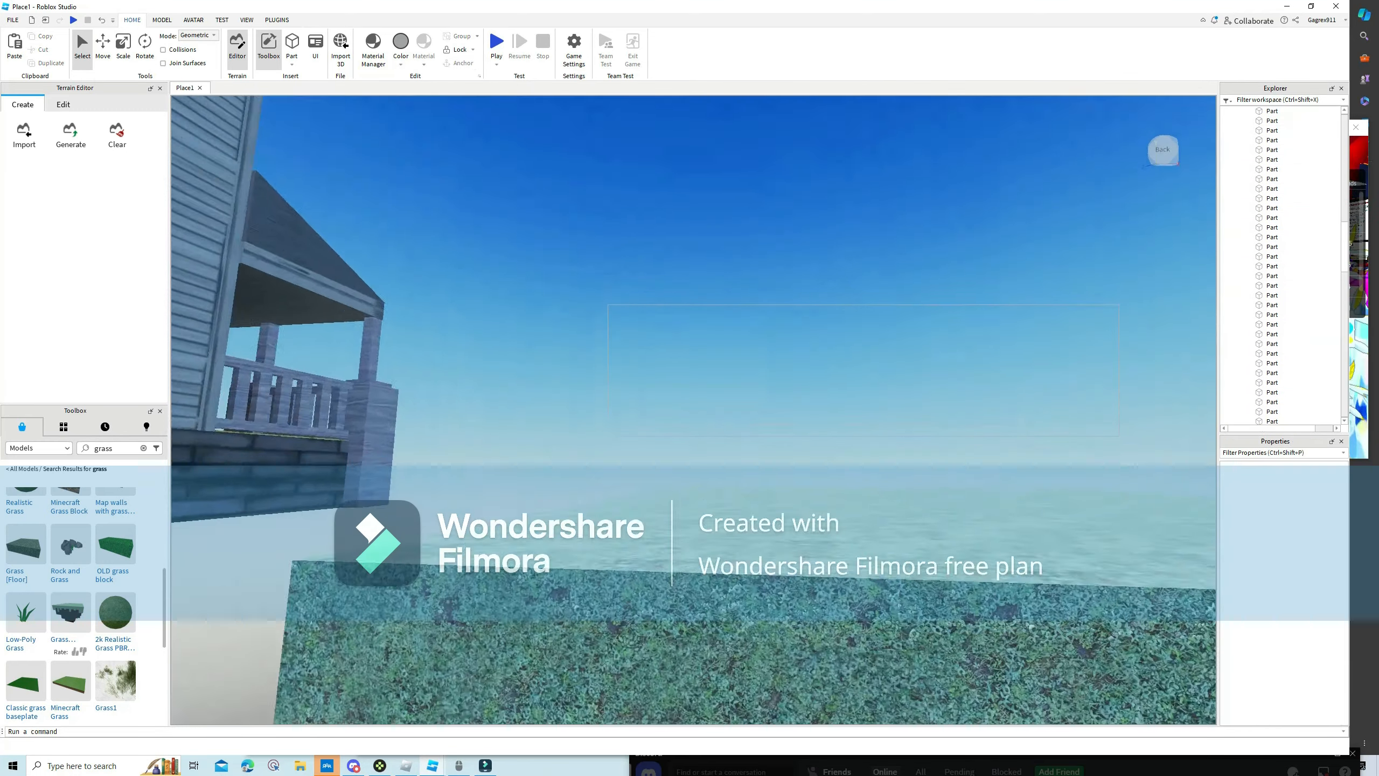
{"action": "key", "text": "s"}
{"action": "left_click_drag", "start_coordinate": [1119, 436], "coordinate": [1151, 480]}
{"action": "key", "text": "d"}
{"action": "key", "text": "w"}
{"action": "right_click_drag", "start_coordinate": [1151, 480], "coordinate": [932, 487]}
{"action": "key", "text": "d"}
{"action": "key", "text": "w"}
{"action": "key", "text": "d"}
{"action": "key", "text": "w"}
{"action": "key", "text": "a"}
{"action": "key", "text": "w"}
{"action": "key", "text": "a"}
{"action": "key", "text": "a"}
{"action": "key", "text": "s"}
{"action": "key", "text": "a"}
{"action": "key", "text": "a"}
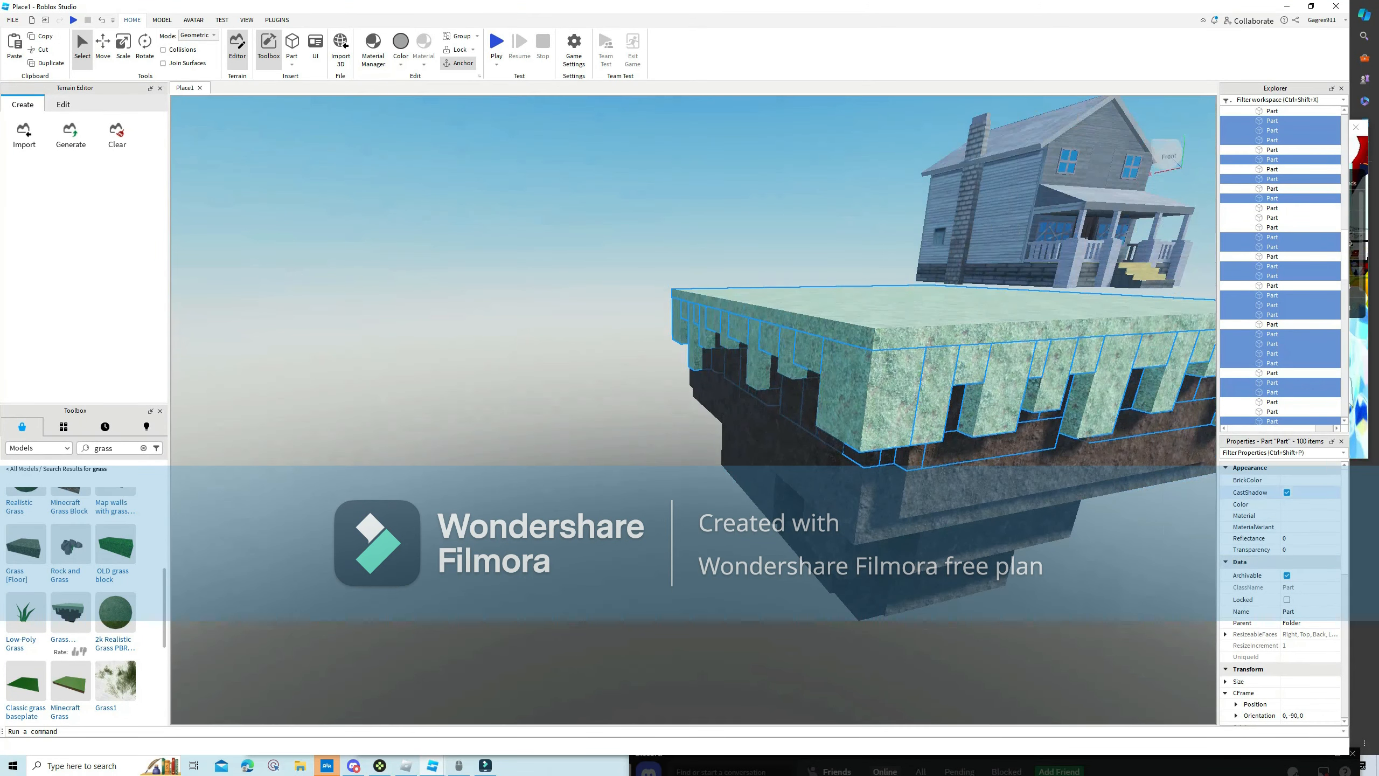
{"action": "left_click", "coordinate": [1308, 480]}
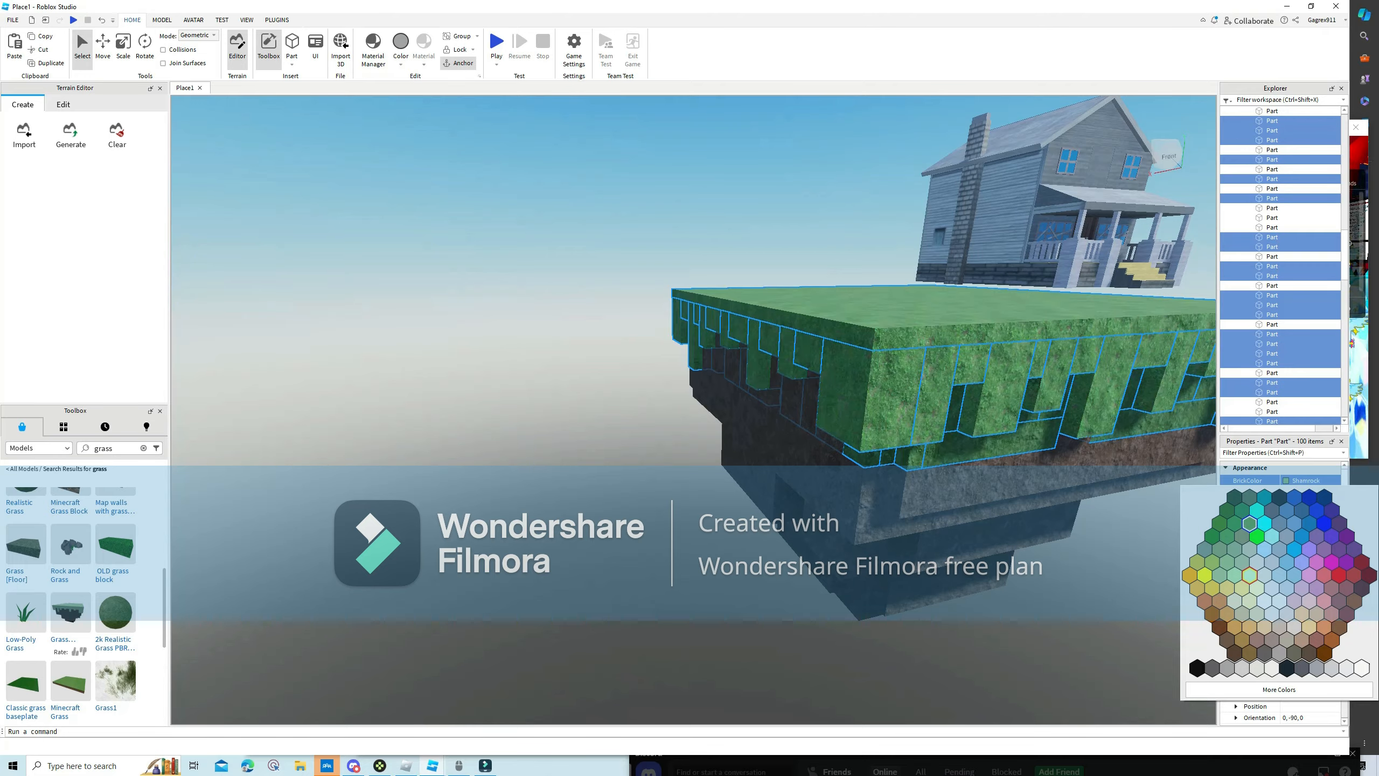
{"action": "left_click", "coordinate": [1249, 524]}
Recolor the square block in the middle gap between the grass drips and the long strip beneath it Brown.
{"action": "key", "text": "d"}
{"action": "right_click_drag", "start_coordinate": [923, 435], "coordinate": [700, 359]}
{"action": "key", "text": "d"}
{"action": "key", "text": "d"}
{"action": "key", "text": "d"}
{"action": "left_click", "coordinate": [640, 228]}
{"action": "key", "text": "w"}
{"action": "left_click", "coordinate": [701, 358]}
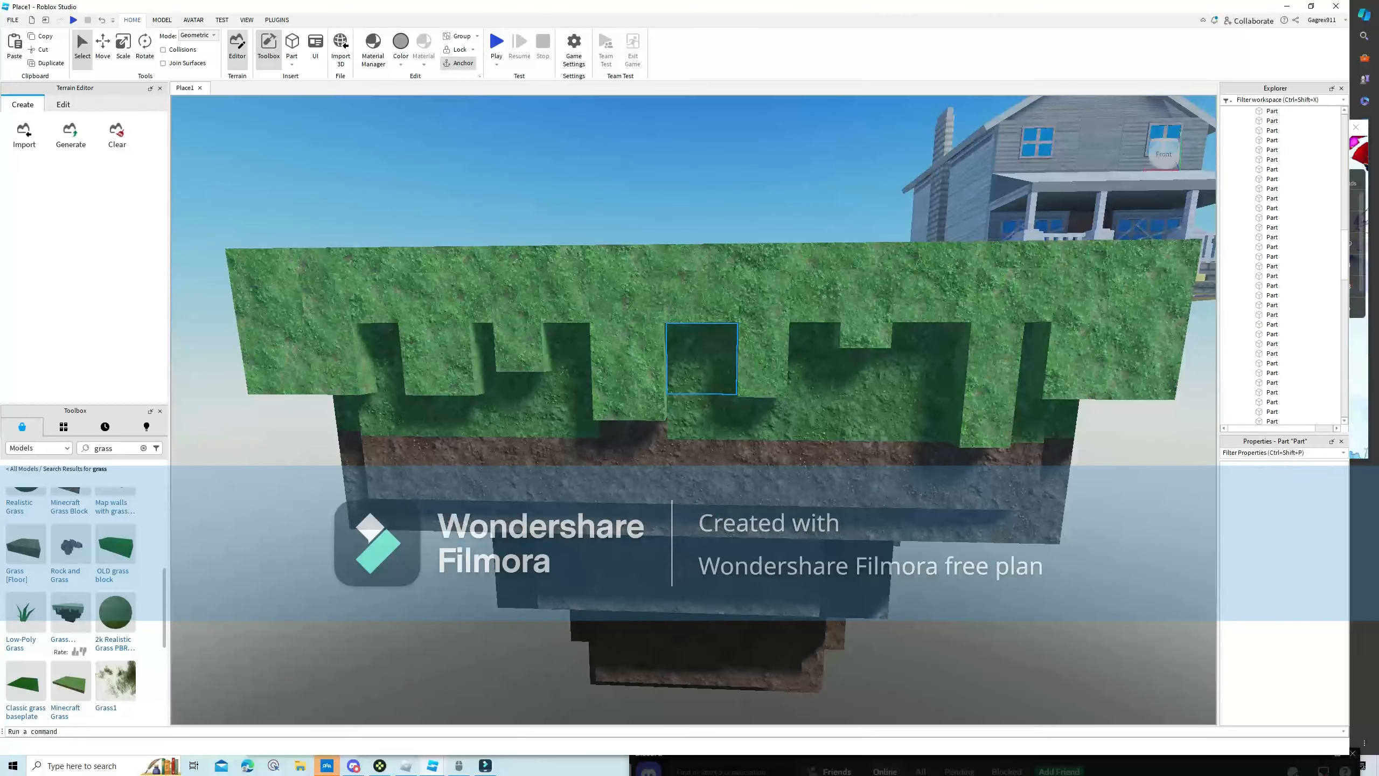
{"action": "left_click", "coordinate": [1306, 480]}
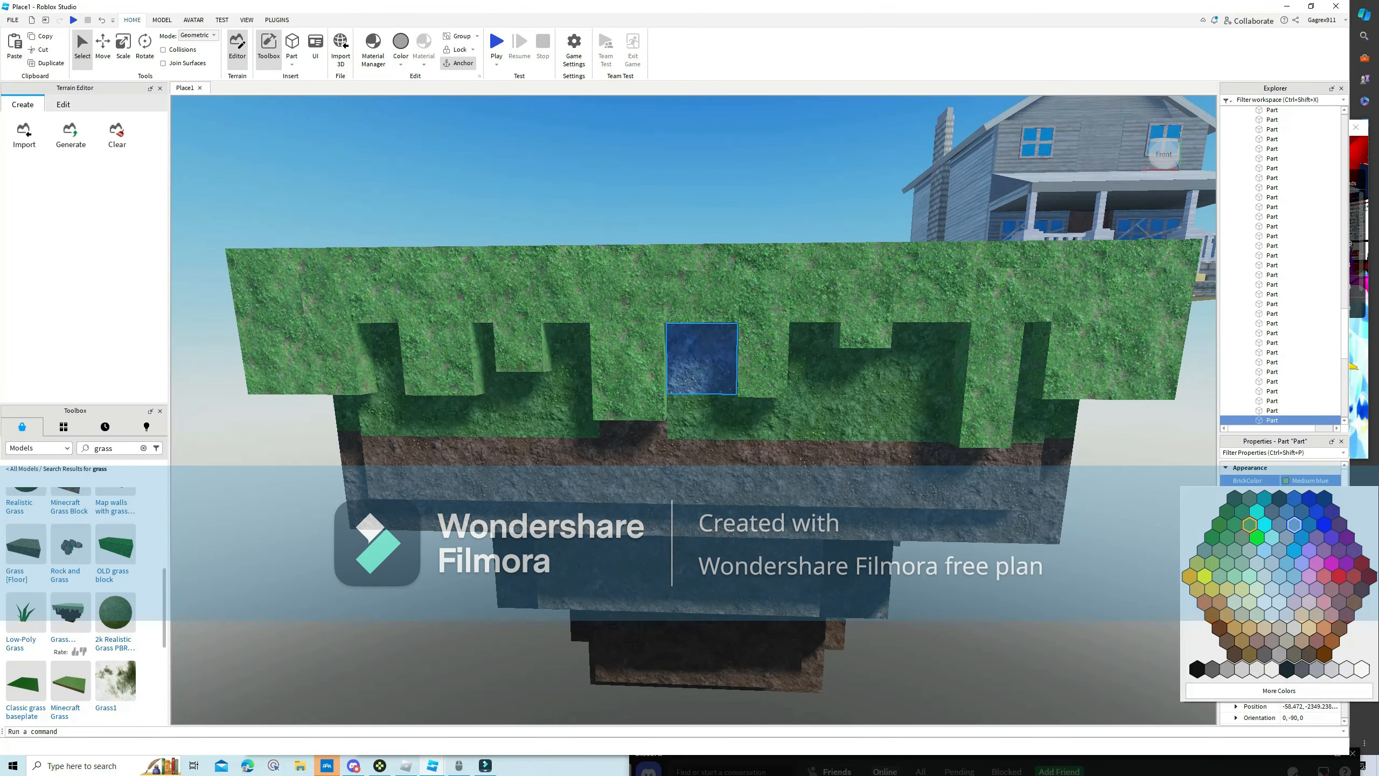
{"action": "left_click", "coordinate": [1339, 628]}
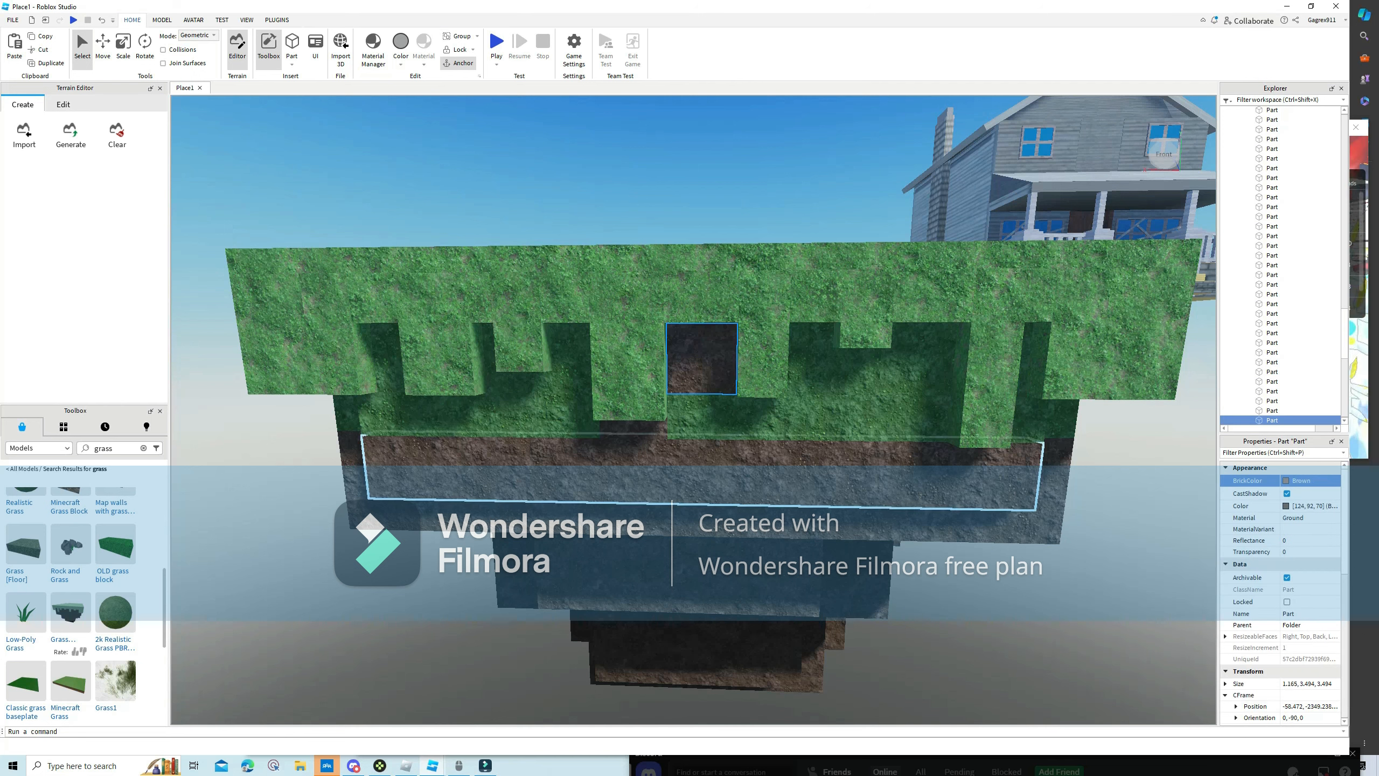
{"action": "left_click", "coordinate": [857, 423]}
{"action": "left_click", "coordinate": [1305, 480]}
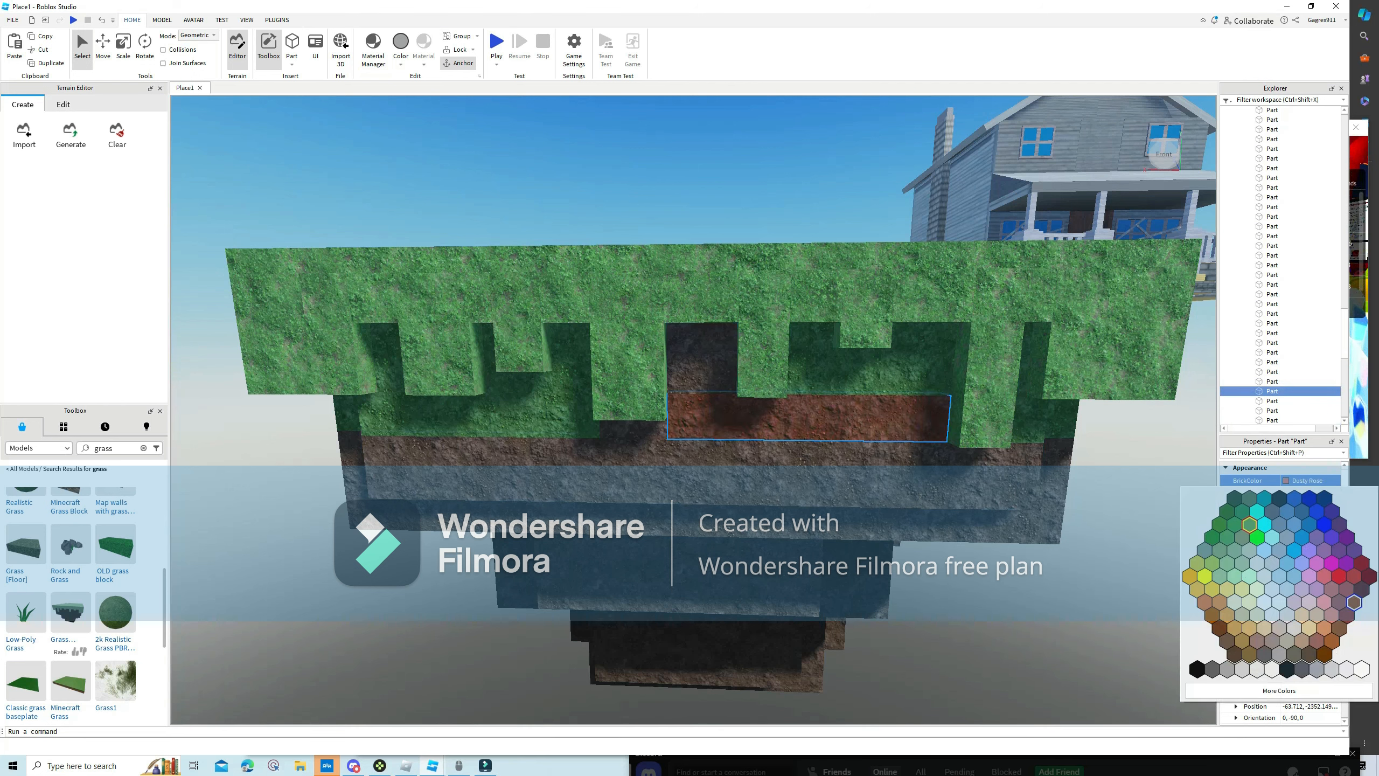
{"action": "left_click", "coordinate": [1339, 628]}
Recolor the two dirt blocks on either side of the short grass drip Brown.
{"action": "left_click", "coordinate": [918, 359]}
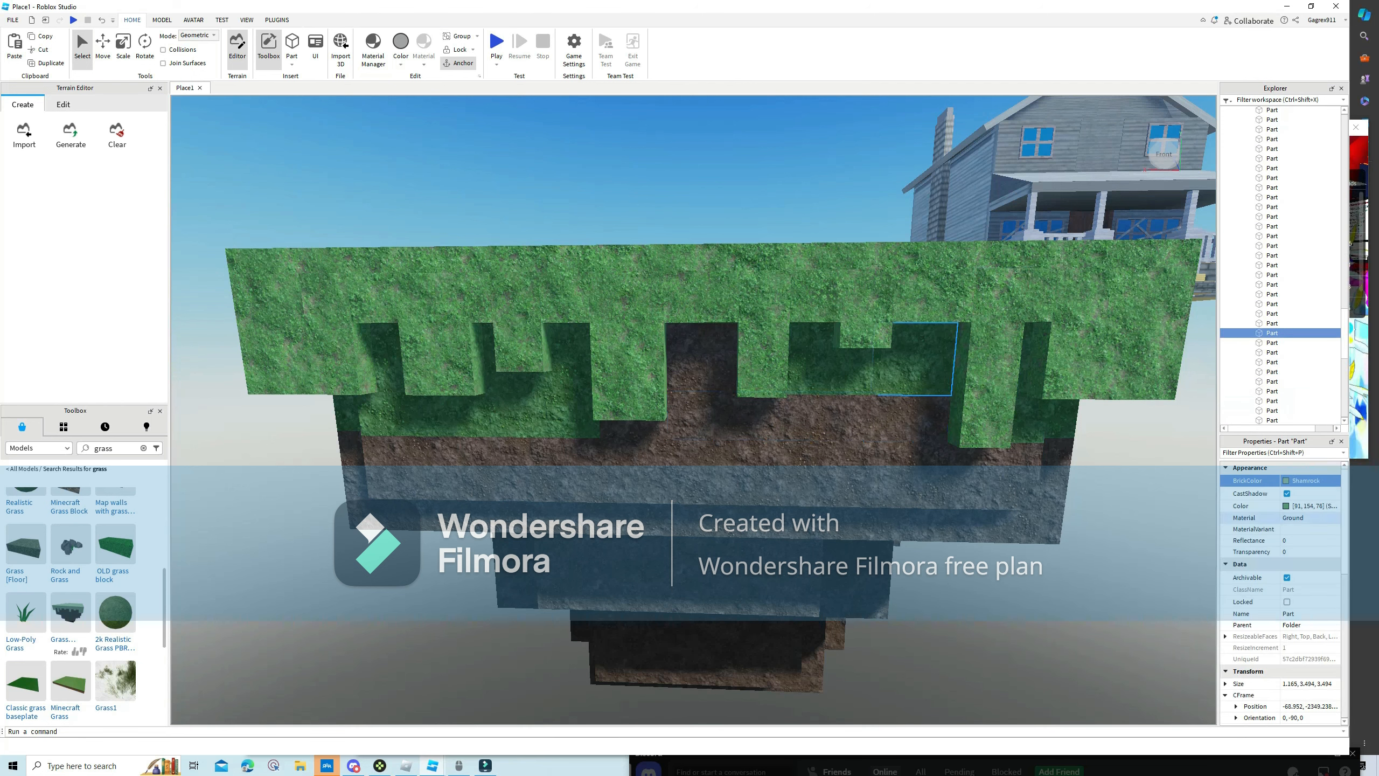
{"action": "left_click", "coordinate": [1306, 480]}
{"action": "left_click", "coordinate": [1330, 633]}
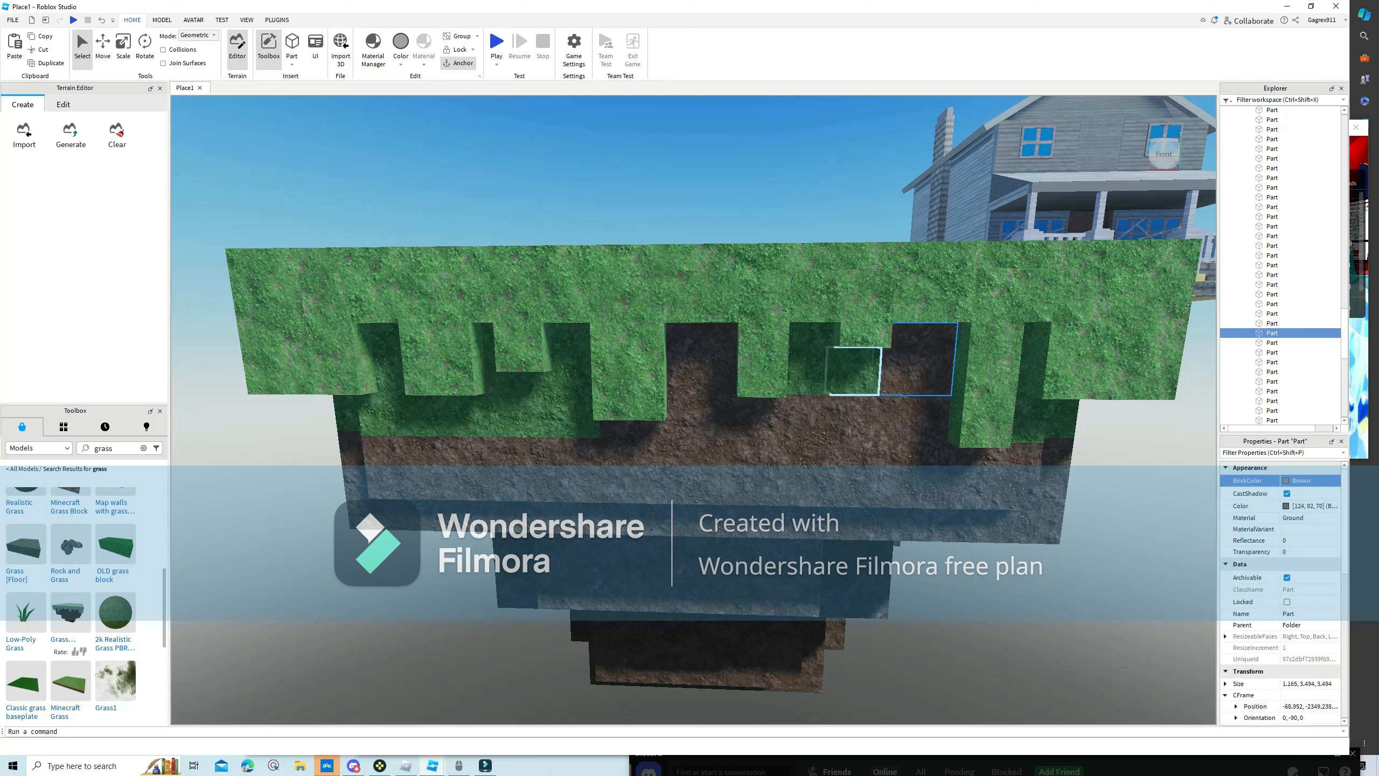
{"action": "left_click", "coordinate": [1305, 480]}
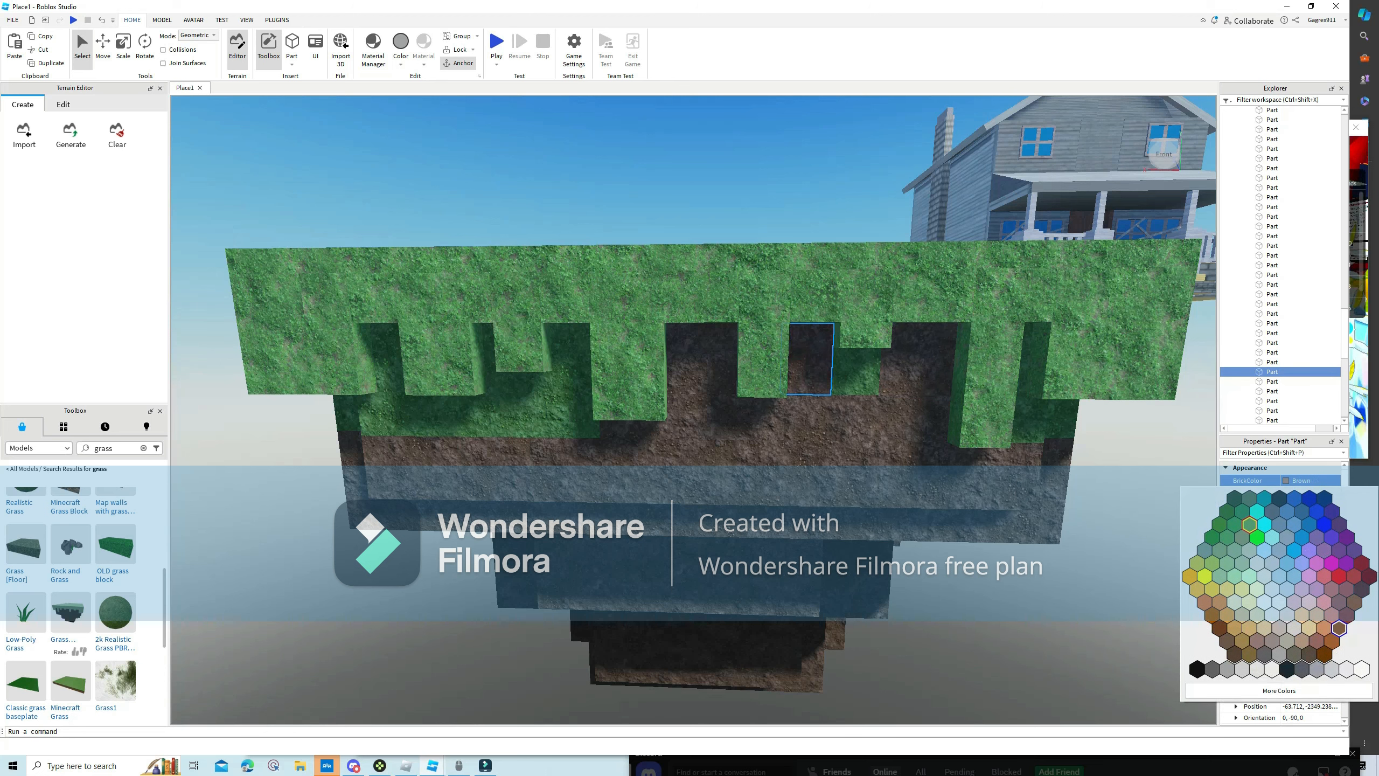
{"action": "left_click", "coordinate": [1338, 628]}
Recolor the block beneath the short grass drip and the one beside the long grass drip Brown.
{"action": "left_click", "coordinate": [855, 371]}
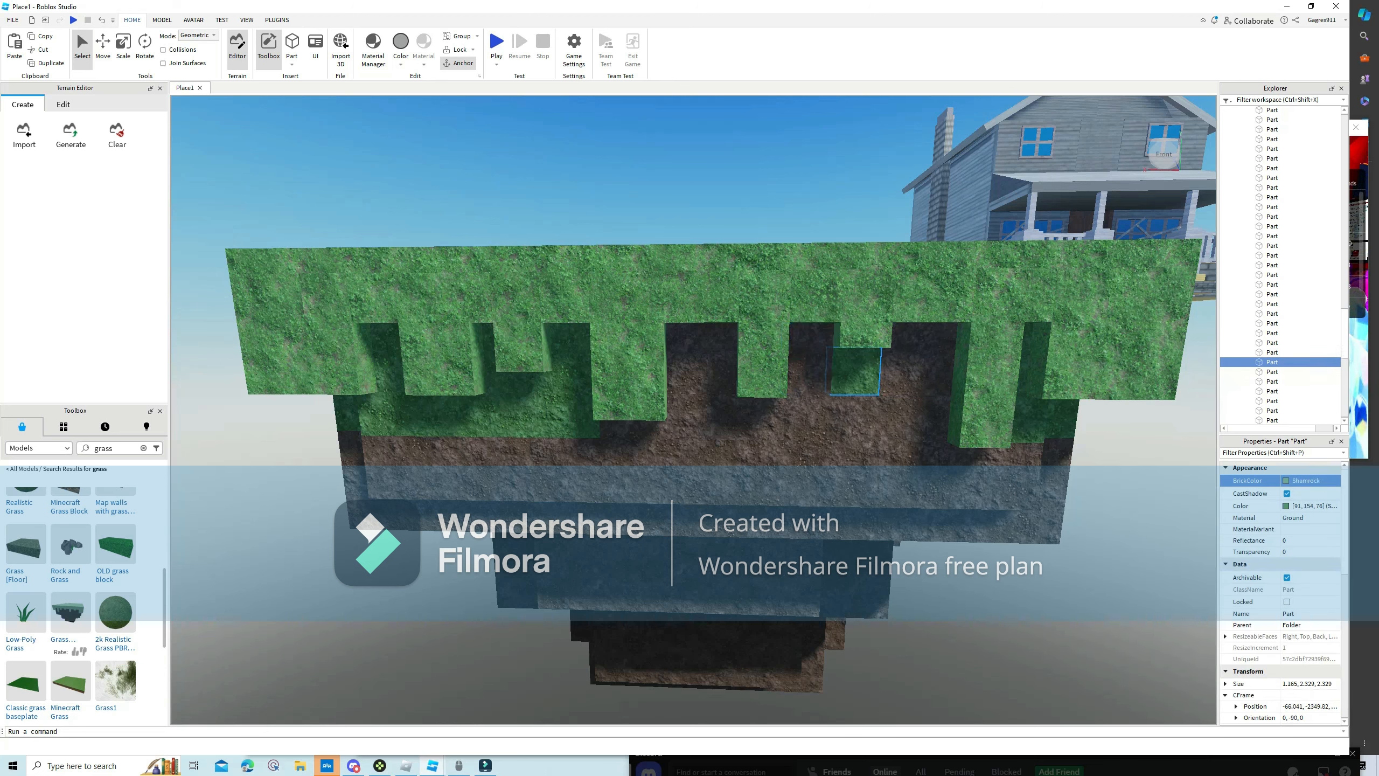
{"action": "left_click", "coordinate": [1306, 480]}
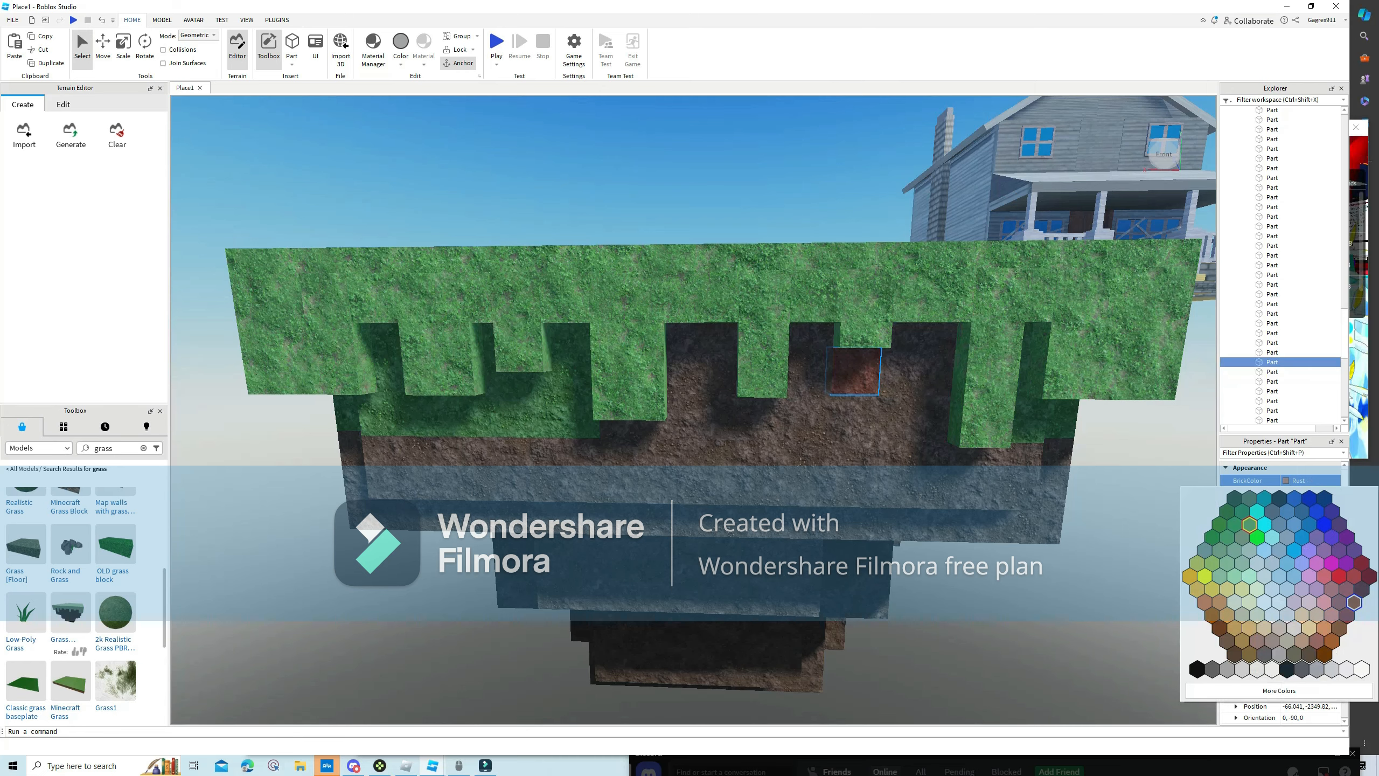
{"action": "left_click", "coordinate": [1339, 628]}
{"action": "left_click", "coordinate": [1030, 419]}
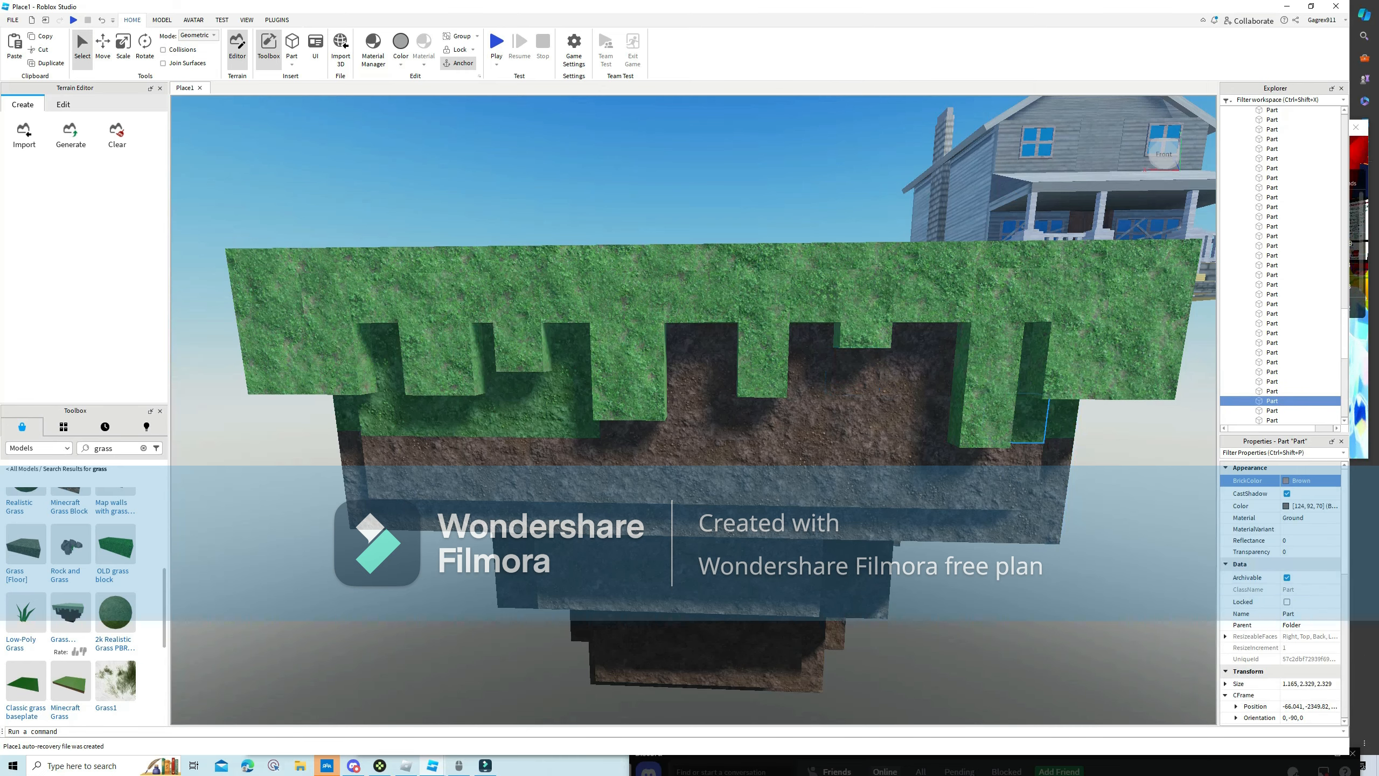
{"action": "left_click", "coordinate": [1309, 480]}
{"action": "left_click", "coordinate": [1338, 628]}
Recolor the green corner block tucked under the right end of the grass layer Brown.
{"action": "right_click_drag", "start_coordinate": [891, 413], "coordinate": [923, 380]}
{"action": "left_click", "coordinate": [923, 381]}
{"action": "left_click", "coordinate": [537, 307]}
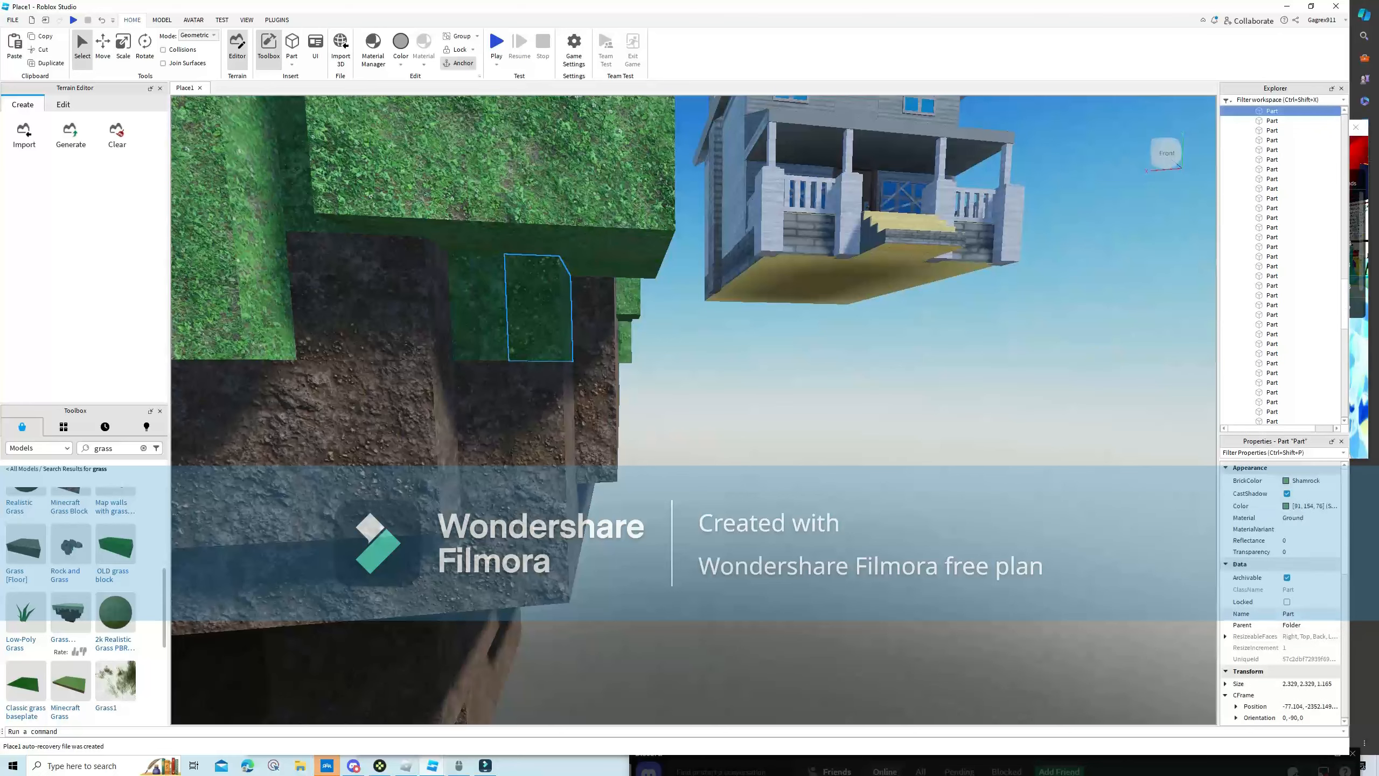
{"action": "left_click", "coordinate": [1308, 480]}
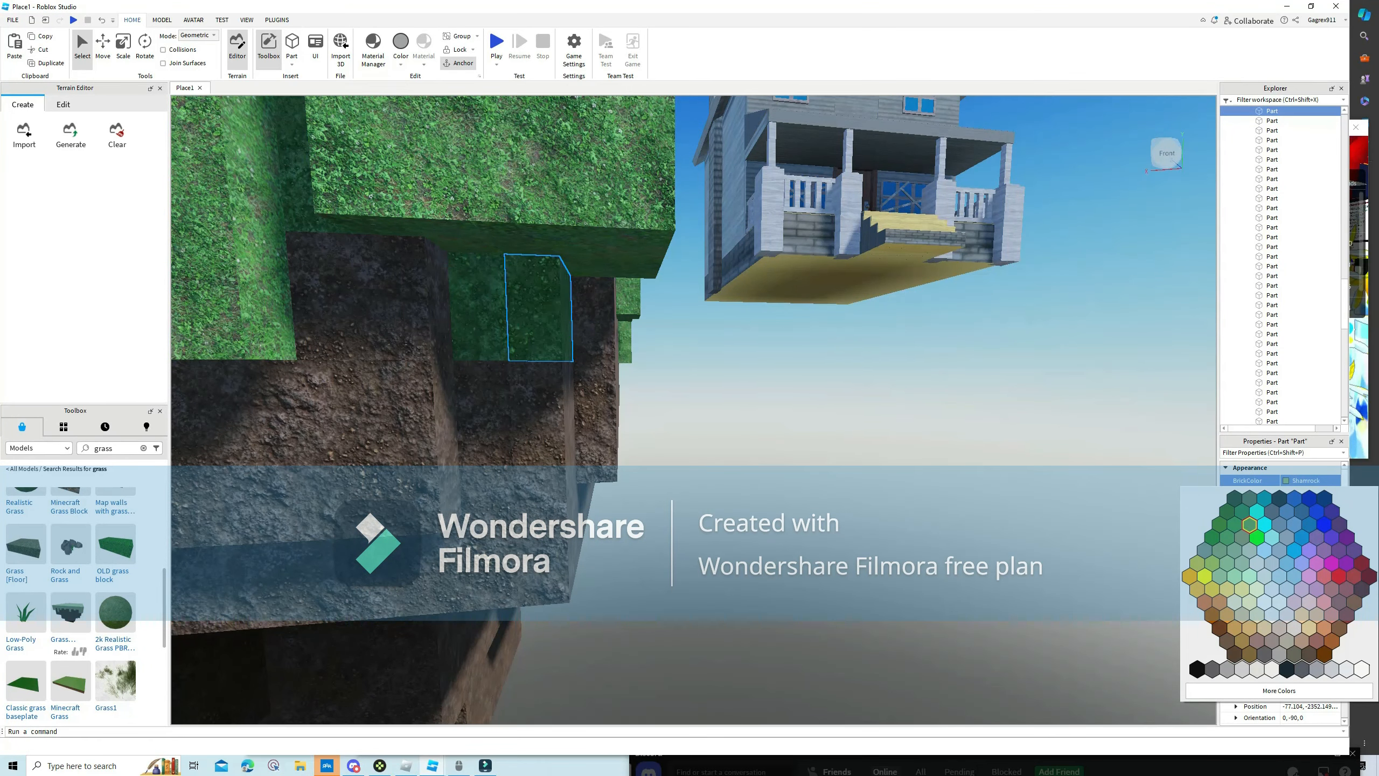
{"action": "left_click", "coordinate": [1338, 630]}
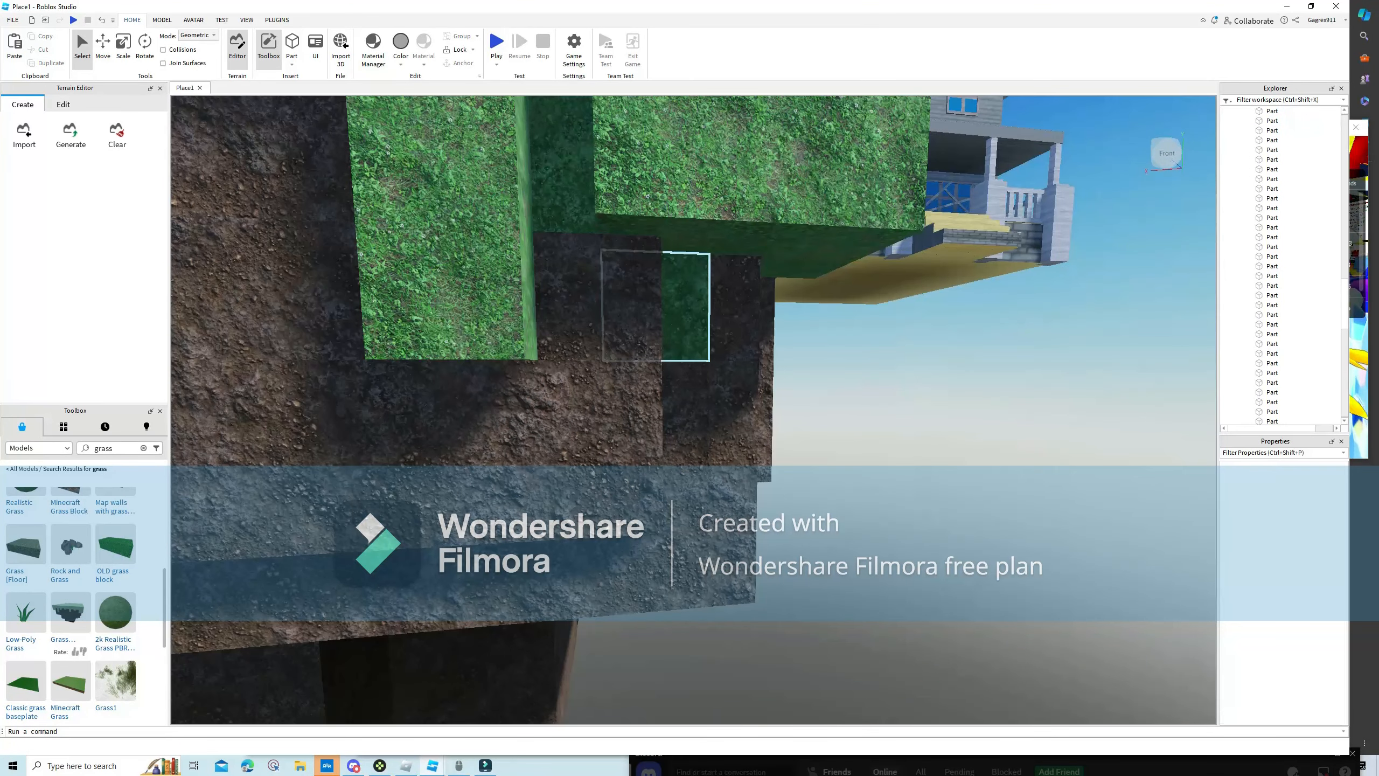
Recolor the small green block next to the right corner block Rust.
{"action": "left_click", "coordinate": [668, 339]}
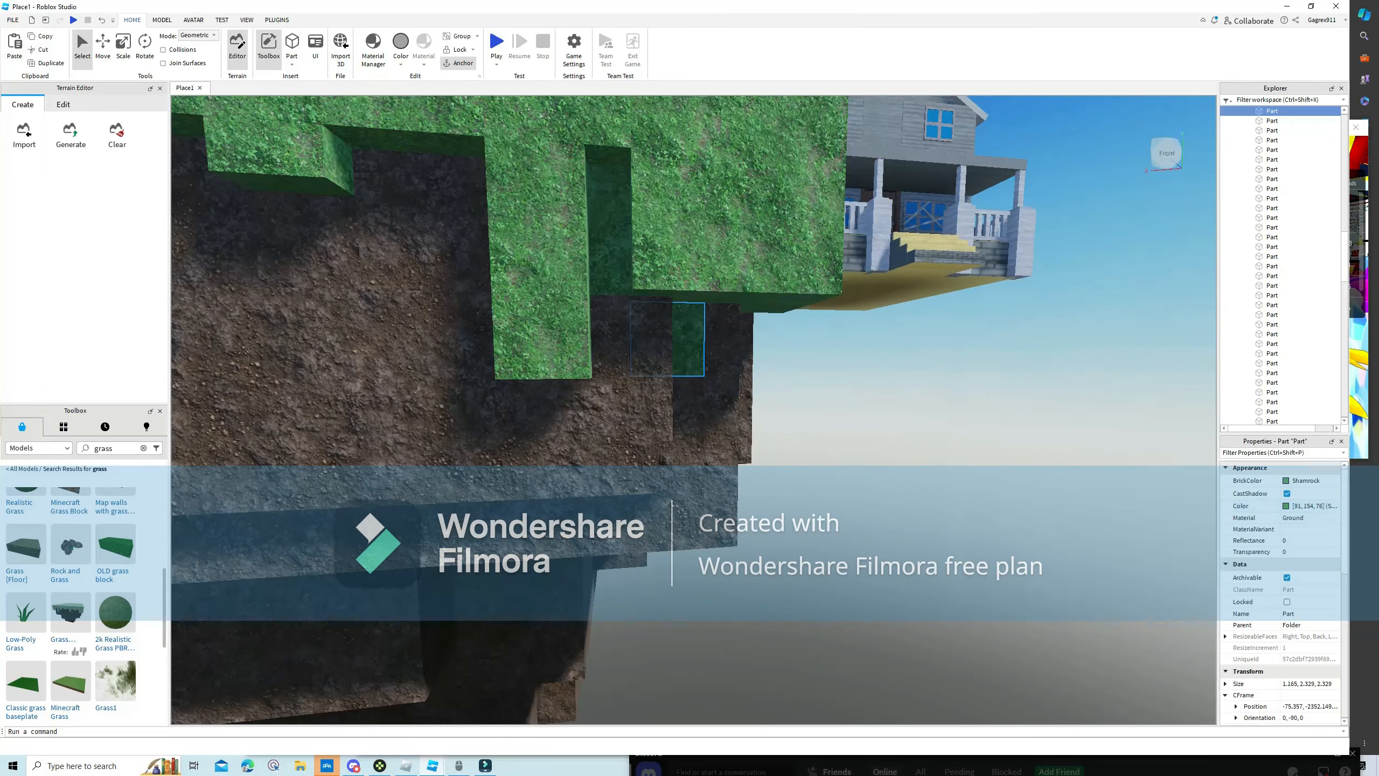
{"action": "left_click", "coordinate": [1308, 480]}
{"action": "left_click", "coordinate": [1347, 615]}
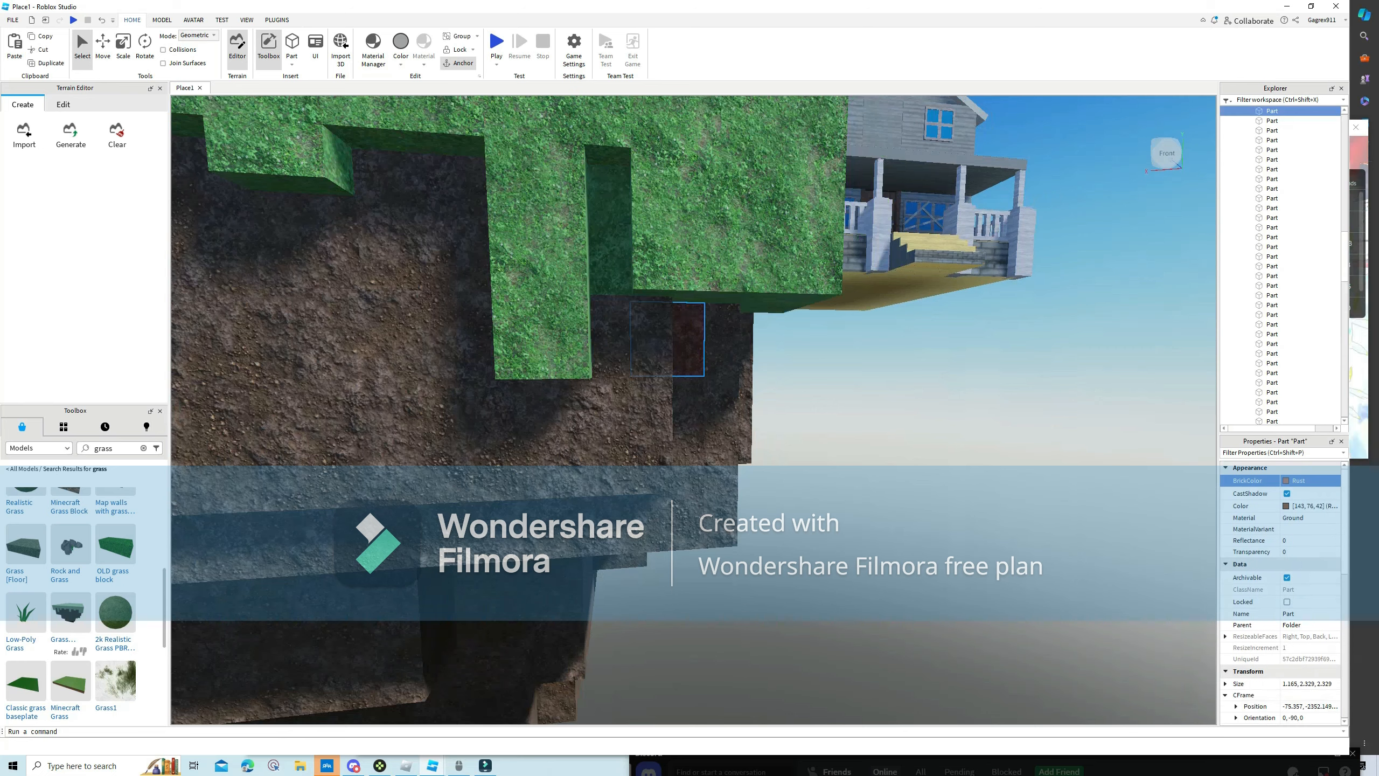
Recolor the narrow green block in the gap between the long drip and the right grass overhang Brown.
{"action": "right_click_drag", "start_coordinate": [725, 348], "coordinate": [705, 347]}
{"action": "key", "text": "s"}
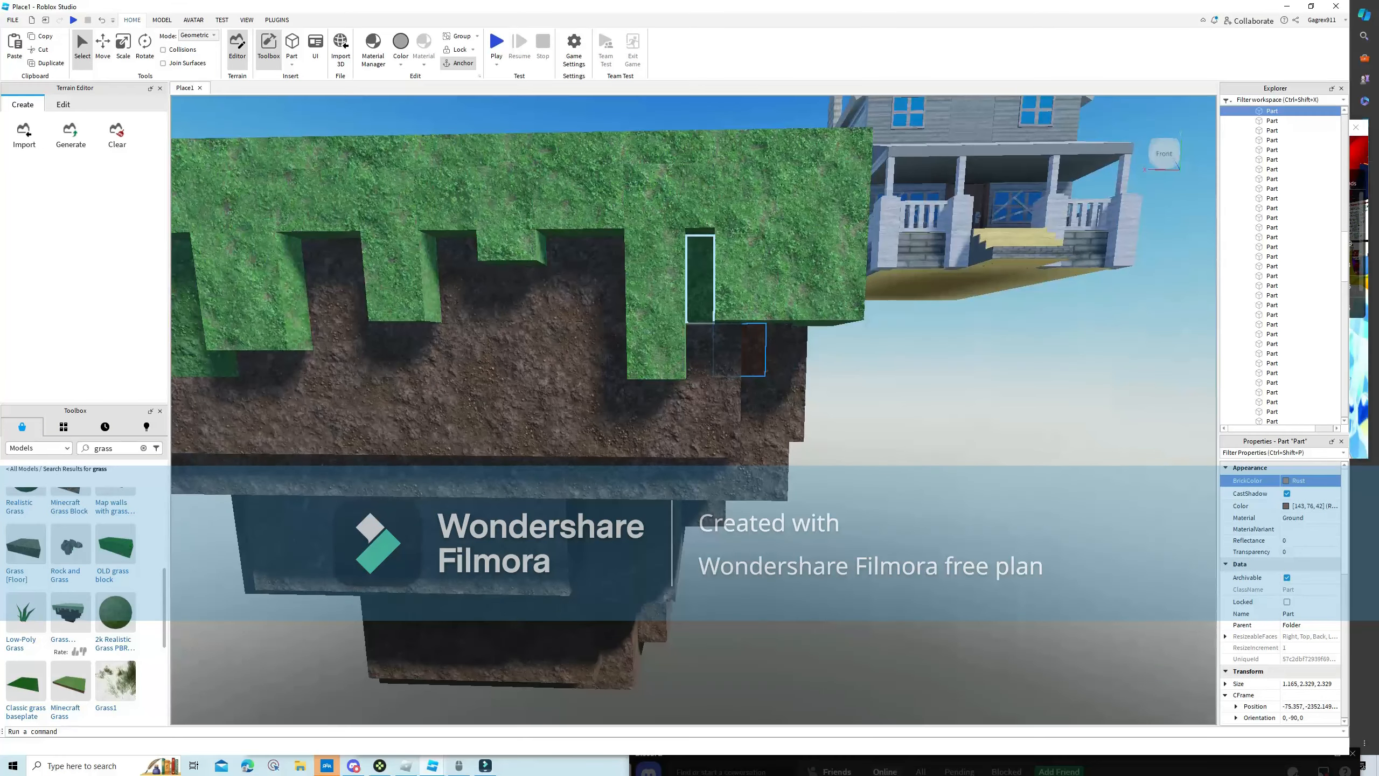
{"action": "left_click", "coordinate": [700, 280]}
{"action": "left_click", "coordinate": [1308, 480]}
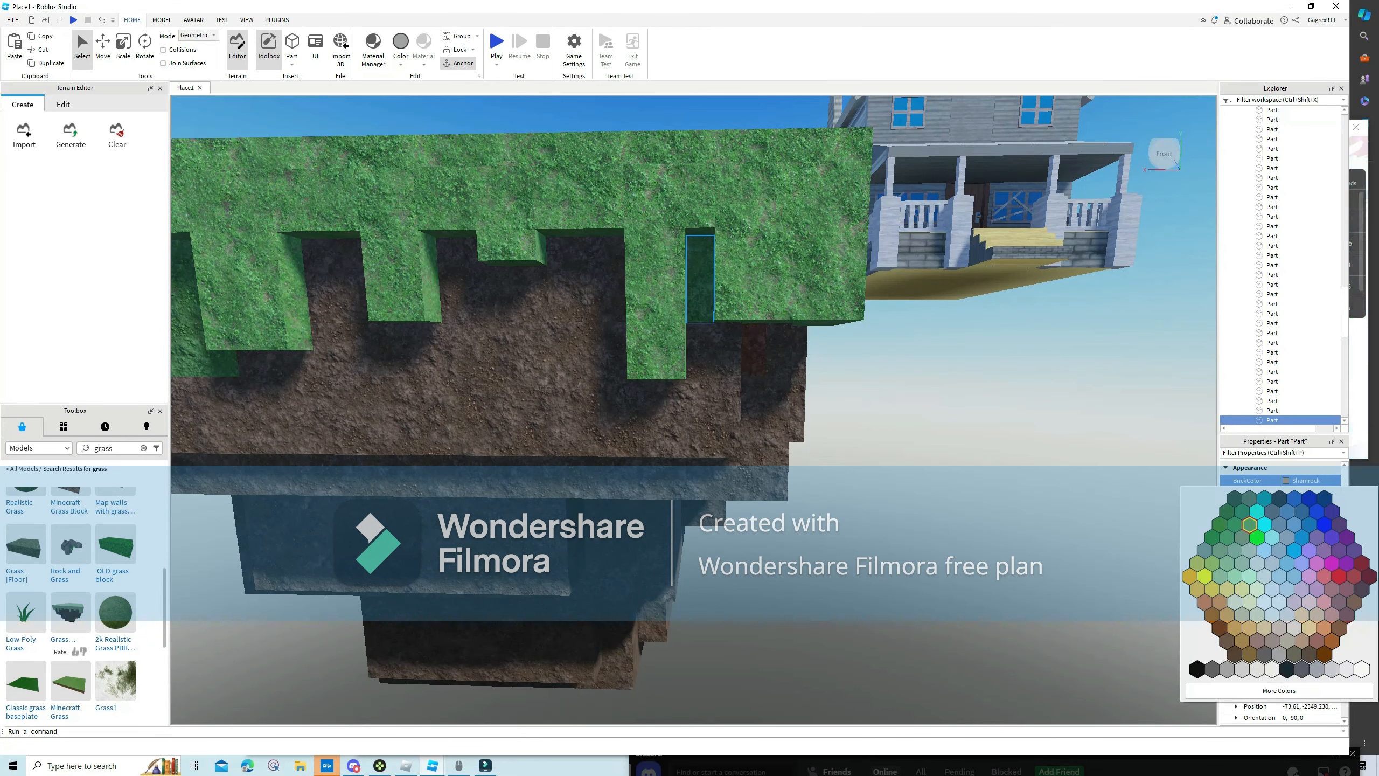
{"action": "left_click", "coordinate": [1337, 630]}
Recolor the long dirt strip running beneath the grass drips Rust.
{"action": "left_click", "coordinate": [698, 416]}
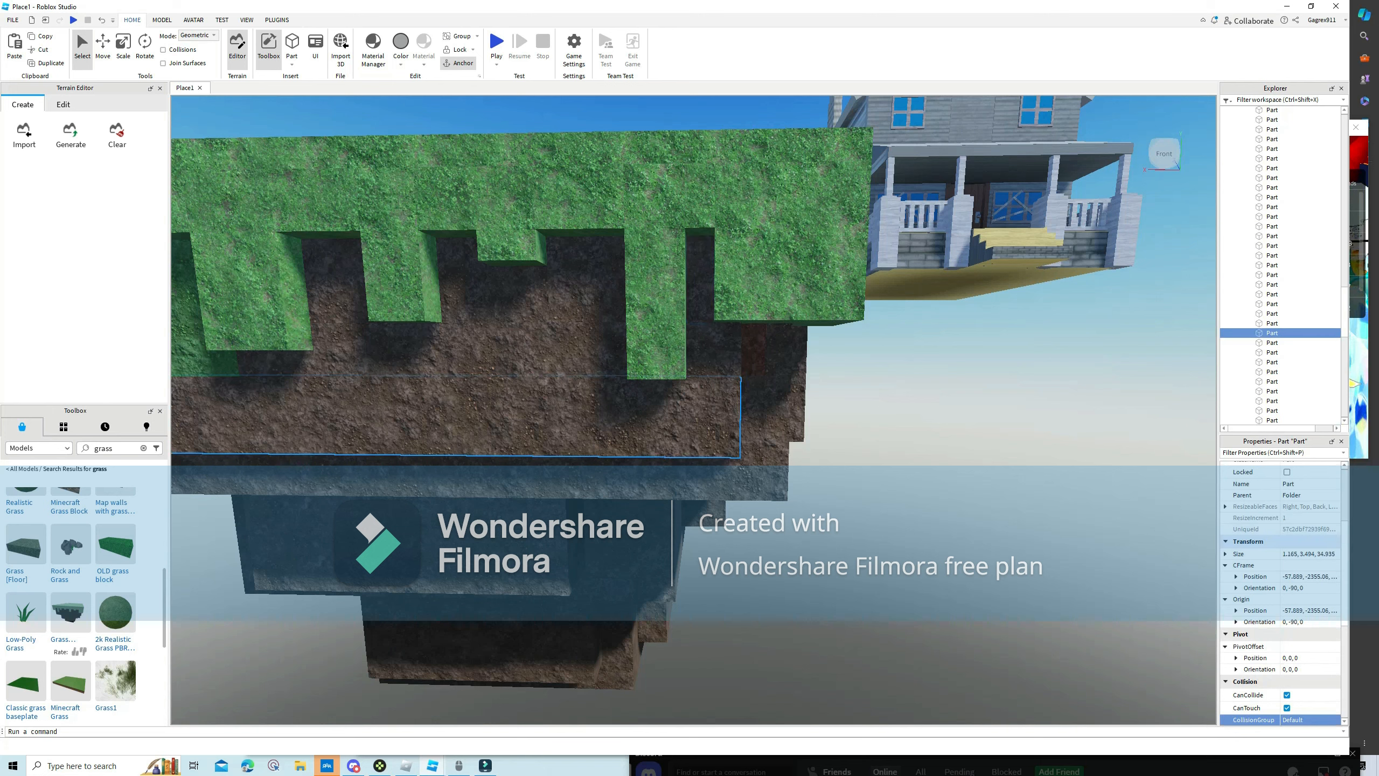
{"action": "scroll", "coordinate": [1280, 592], "scroll_direction": "up", "scroll_amount": 2}
{"action": "scroll", "coordinate": [1281, 592], "scroll_direction": "up", "scroll_amount": 3}
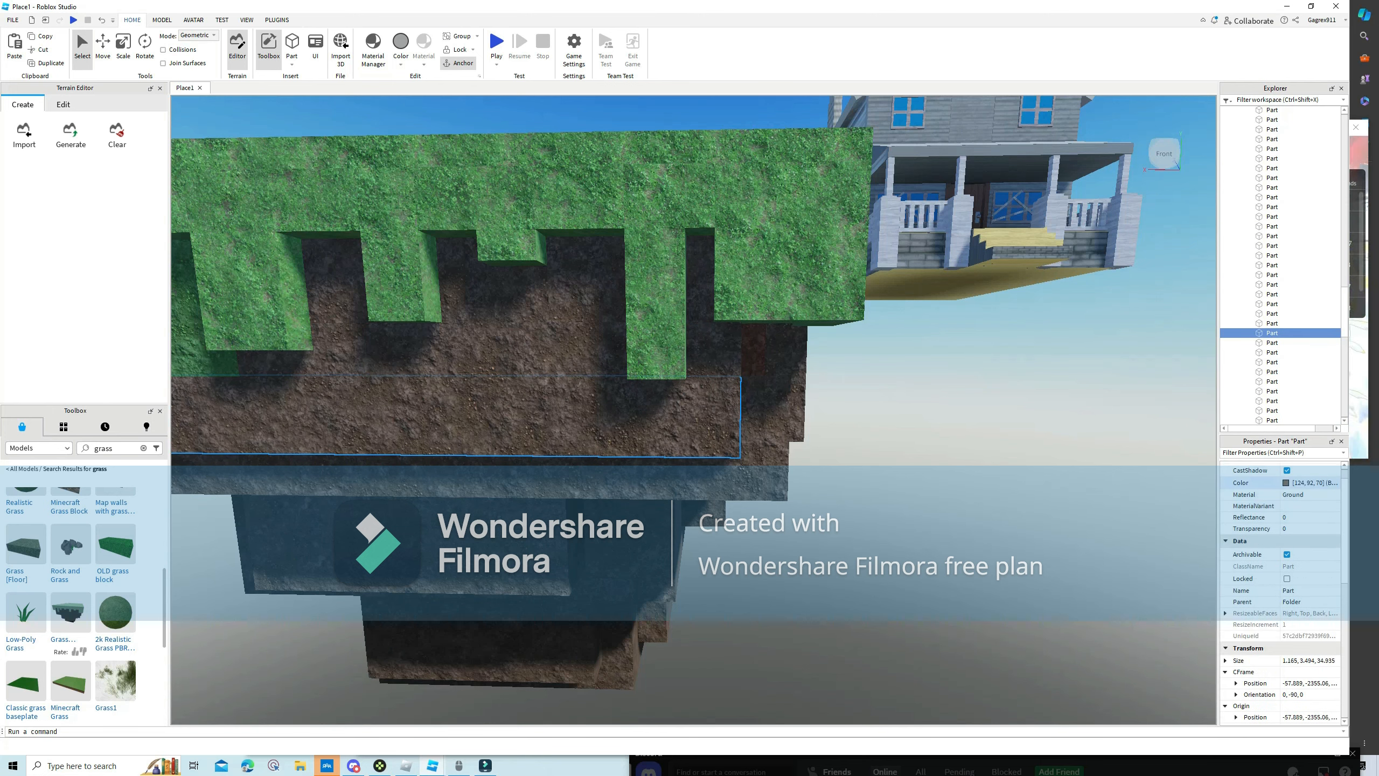
{"action": "left_click", "coordinate": [1303, 480]}
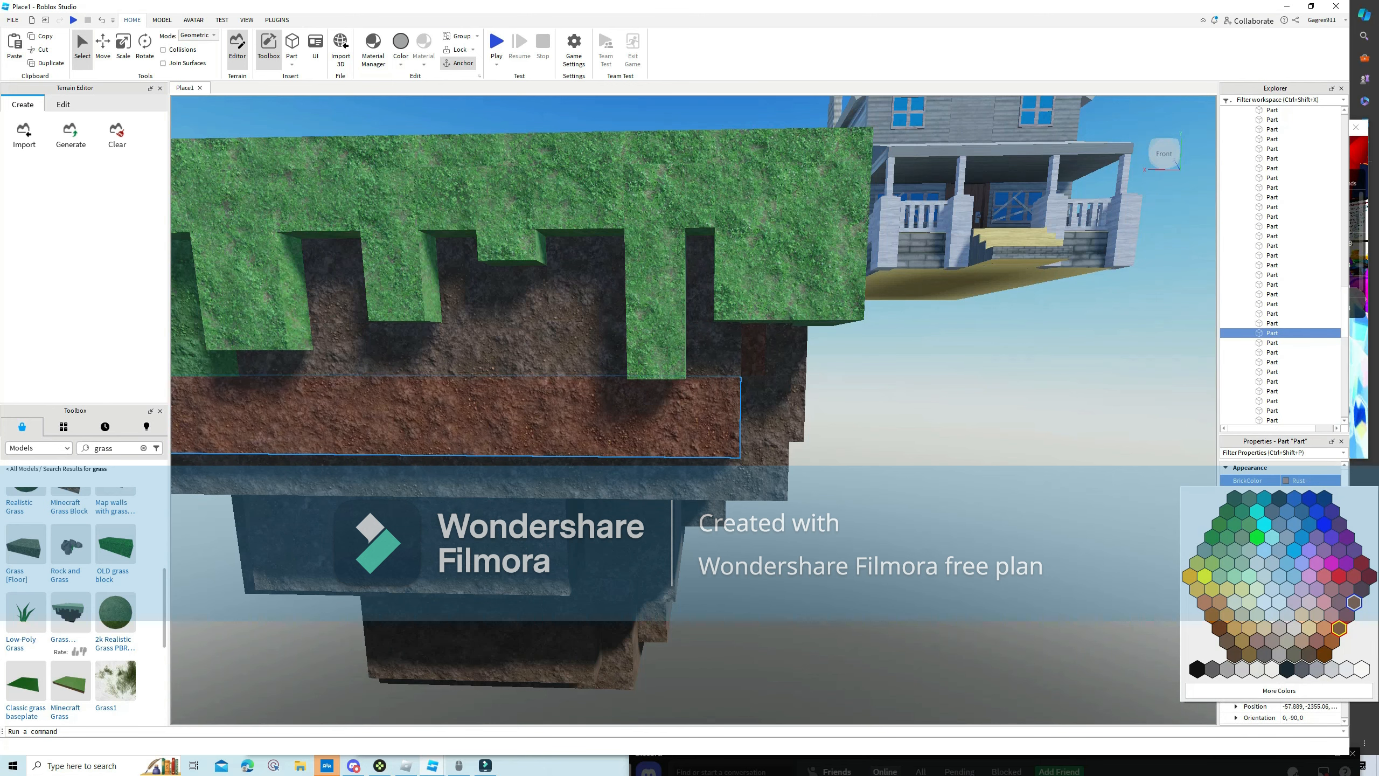
{"action": "left_click", "coordinate": [1354, 601]}
{"action": "left_click", "coordinate": [1032, 435]}
Recolor the long dirt strip beneath the drips and the small block beside the right corner Reddish brown.
{"action": "scroll", "coordinate": [814, 407], "scroll_direction": "down", "scroll_amount": 3}
{"action": "right_click_drag", "start_coordinate": [814, 407], "coordinate": [597, 391]}
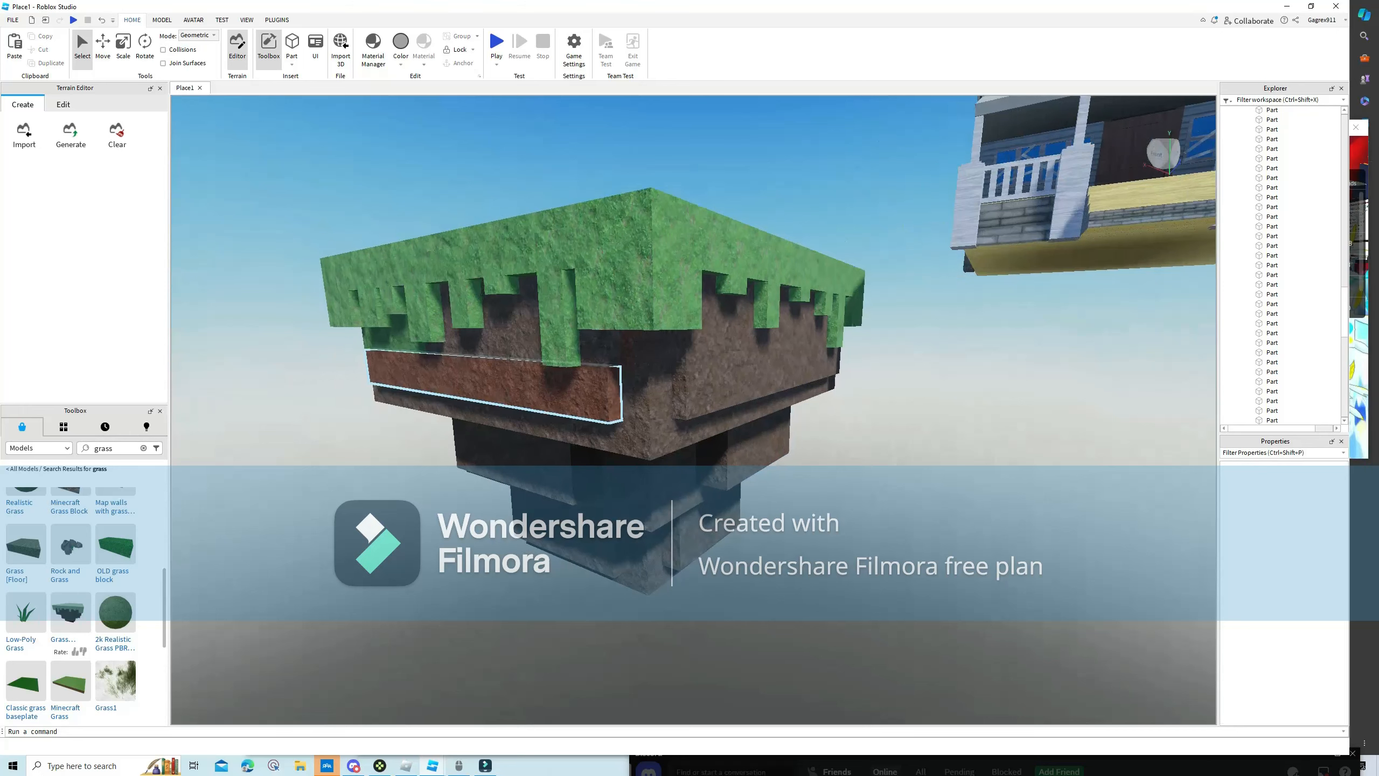
{"action": "left_click", "coordinate": [494, 387]}
{"action": "left_click", "coordinate": [1298, 480]}
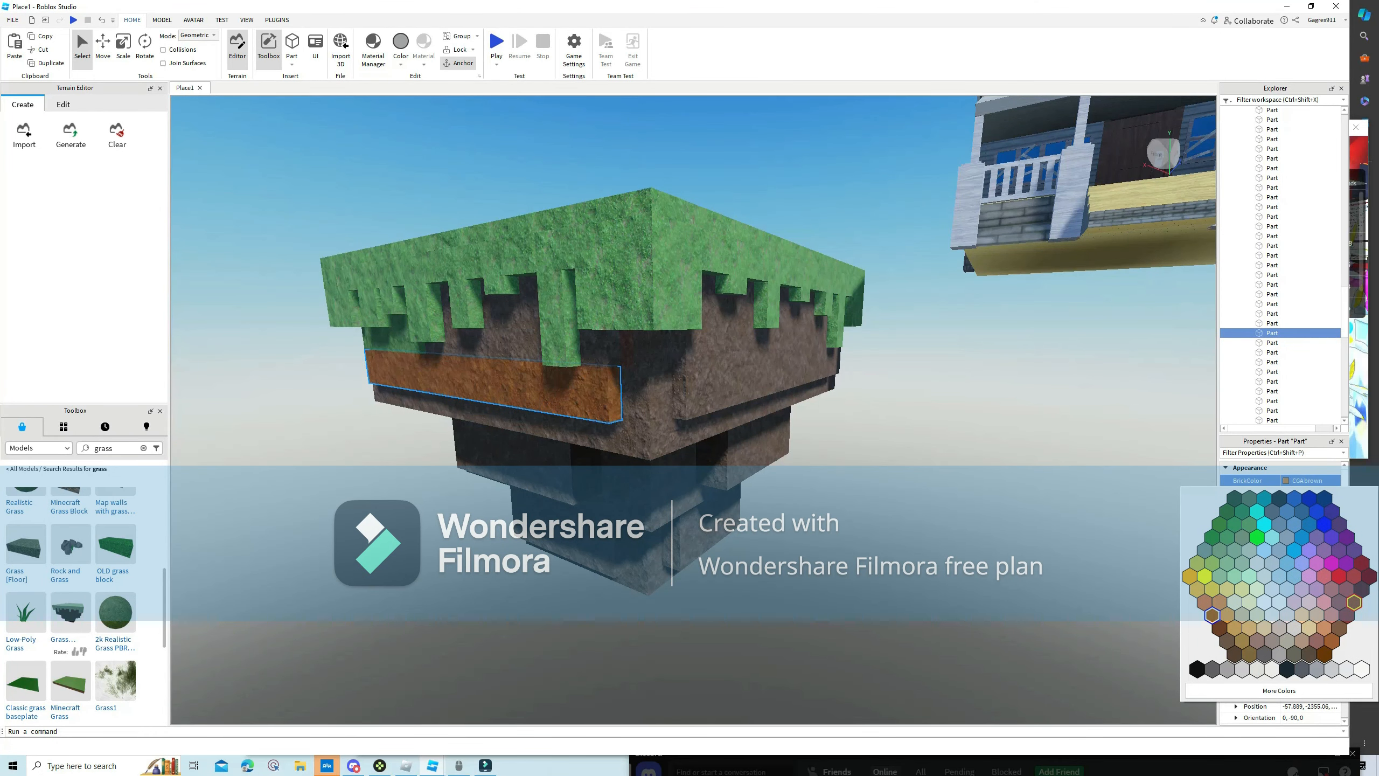
{"action": "left_click", "coordinate": [1220, 628]}
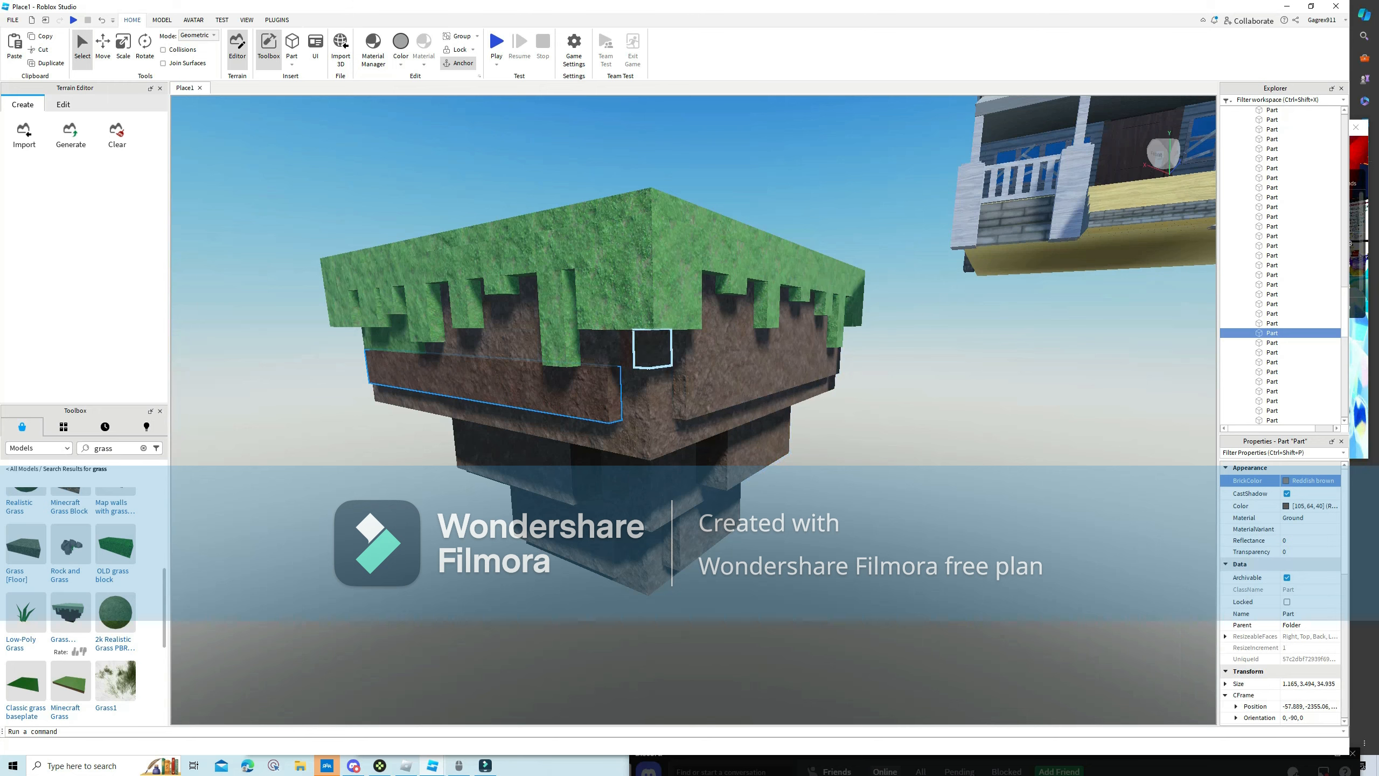
{"action": "left_click", "coordinate": [627, 348]}
{"action": "key", "text": "w"}
{"action": "left_click", "coordinate": [1303, 480]}
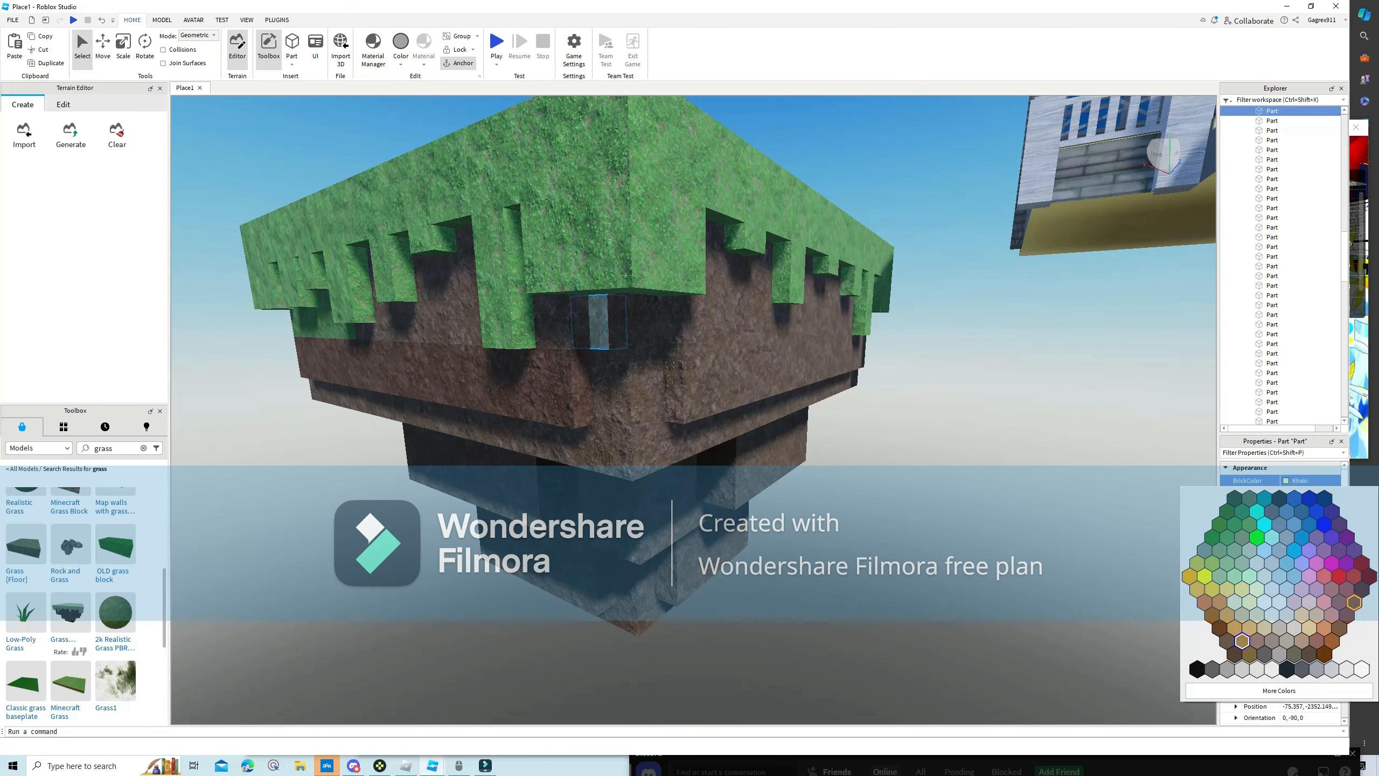
{"action": "left_click", "coordinate": [1219, 629]}
Recolor two of the dirt blocks on the platform's lower tiers Reddish brown.
{"action": "left_click", "coordinate": [950, 534]}
{"action": "key", "text": "w"}
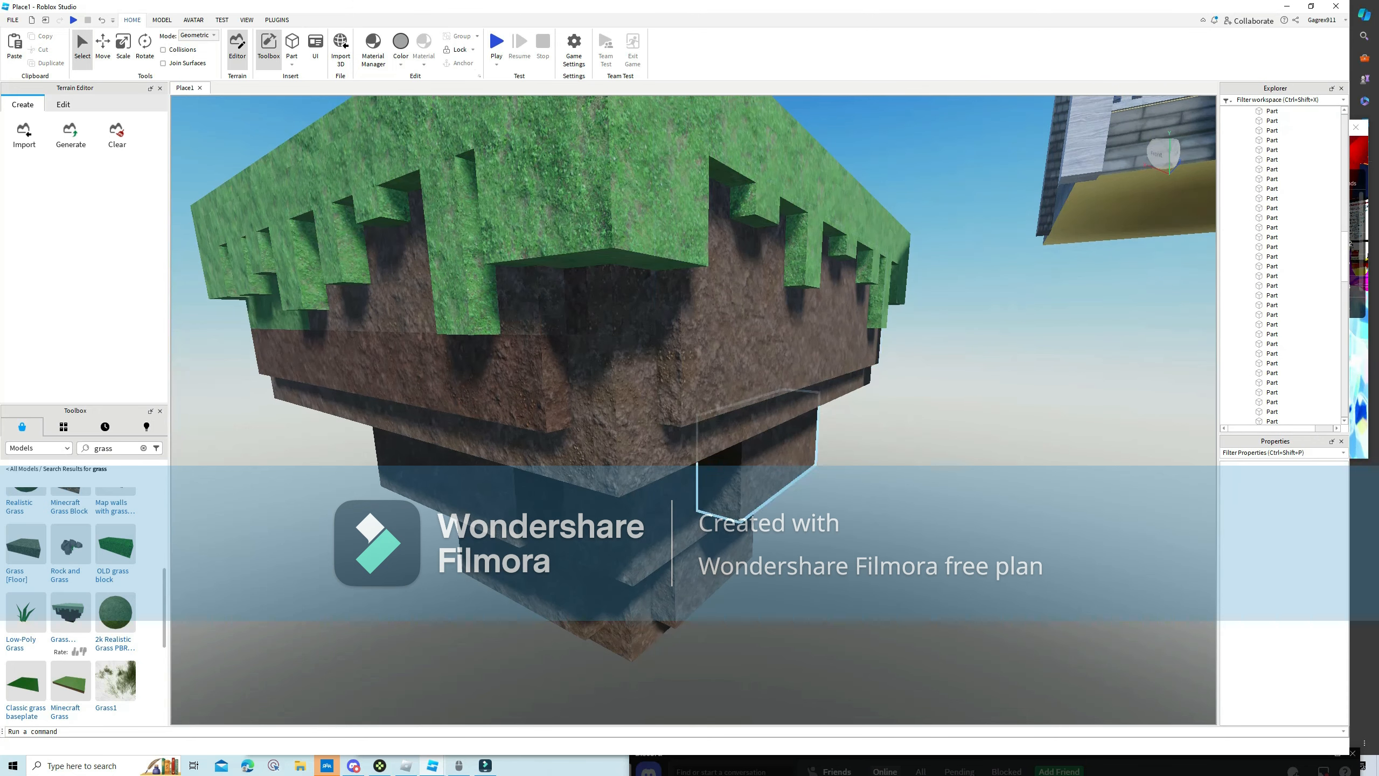
{"action": "left_click", "coordinate": [1303, 480]}
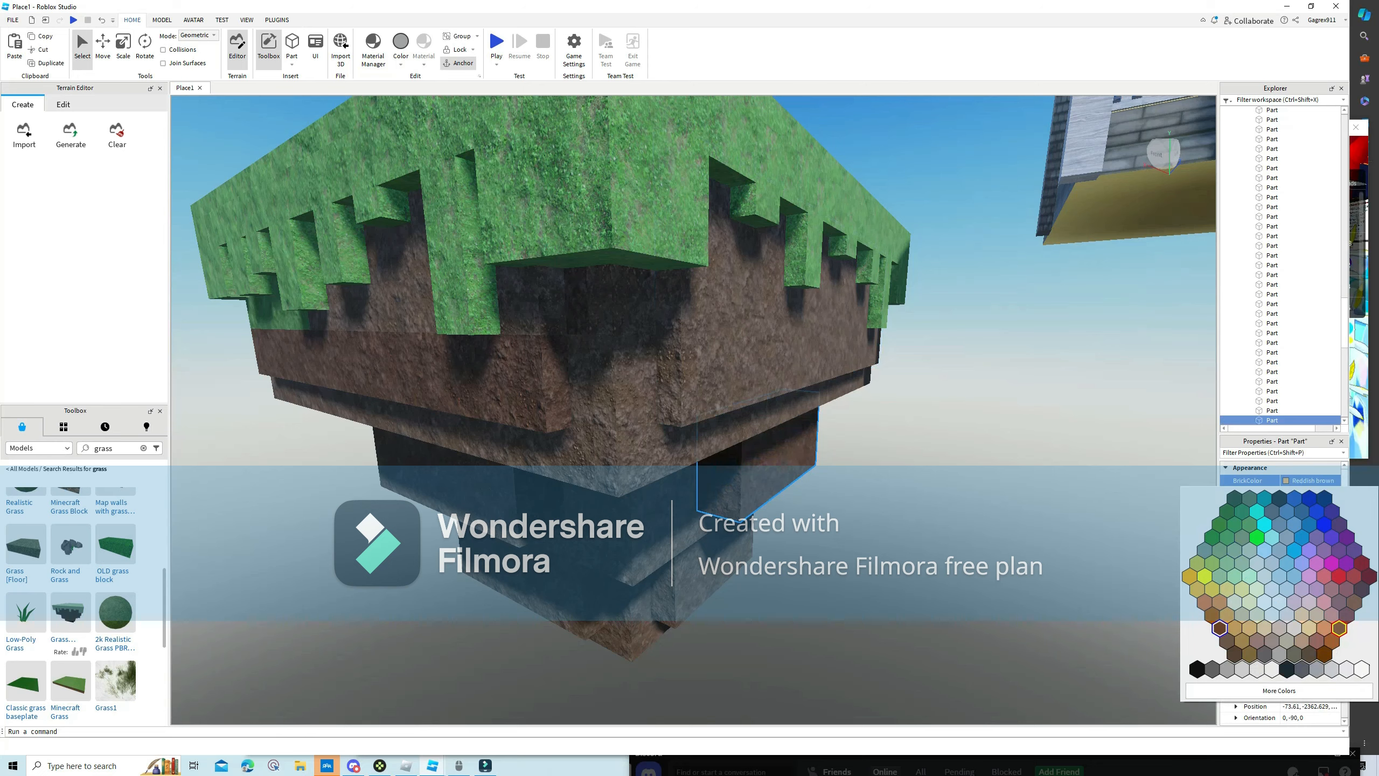
{"action": "left_click", "coordinate": [1219, 628]}
{"action": "left_click", "coordinate": [950, 554]}
{"action": "key", "text": "a"}
{"action": "right_click_drag", "start_coordinate": [651, 554], "coordinate": [651, 565]}
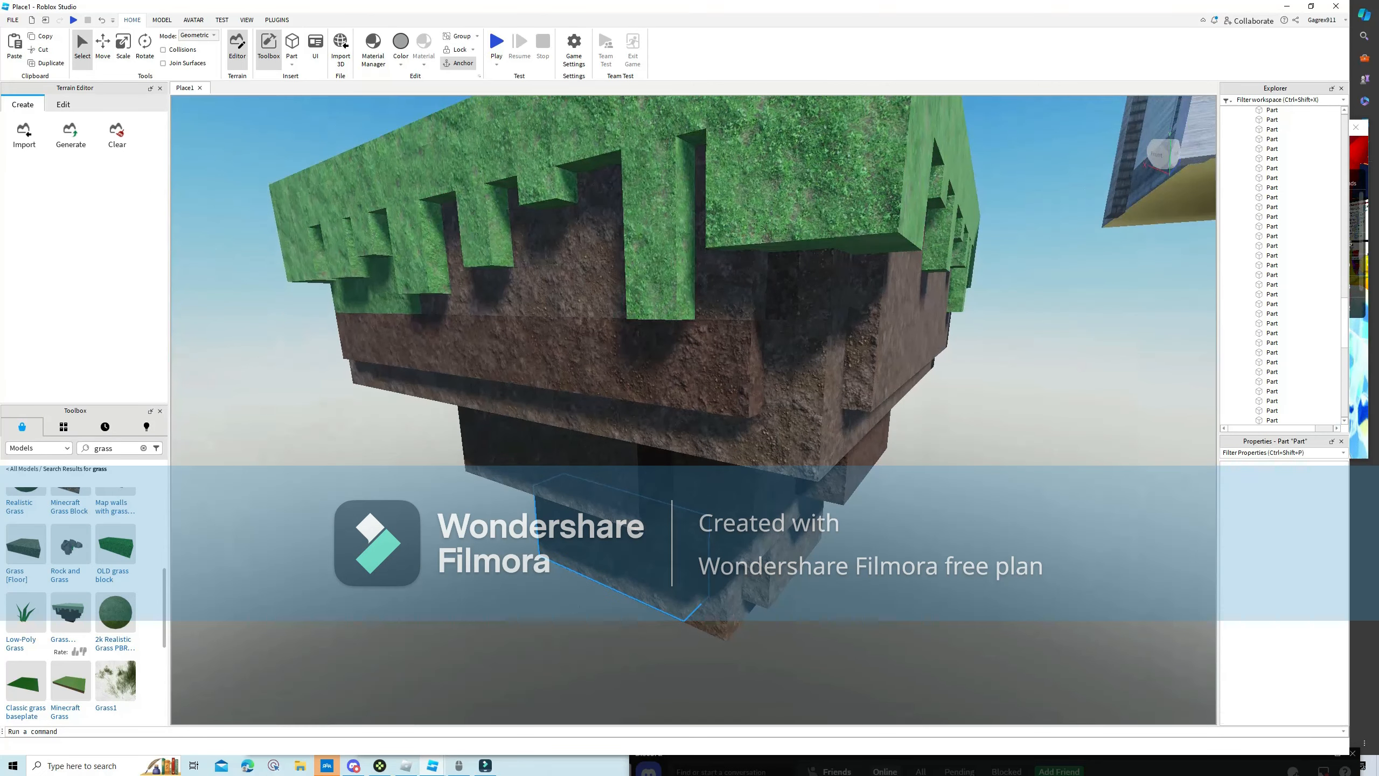
{"action": "left_click", "coordinate": [1303, 480]}
{"action": "left_click", "coordinate": [1220, 630]}
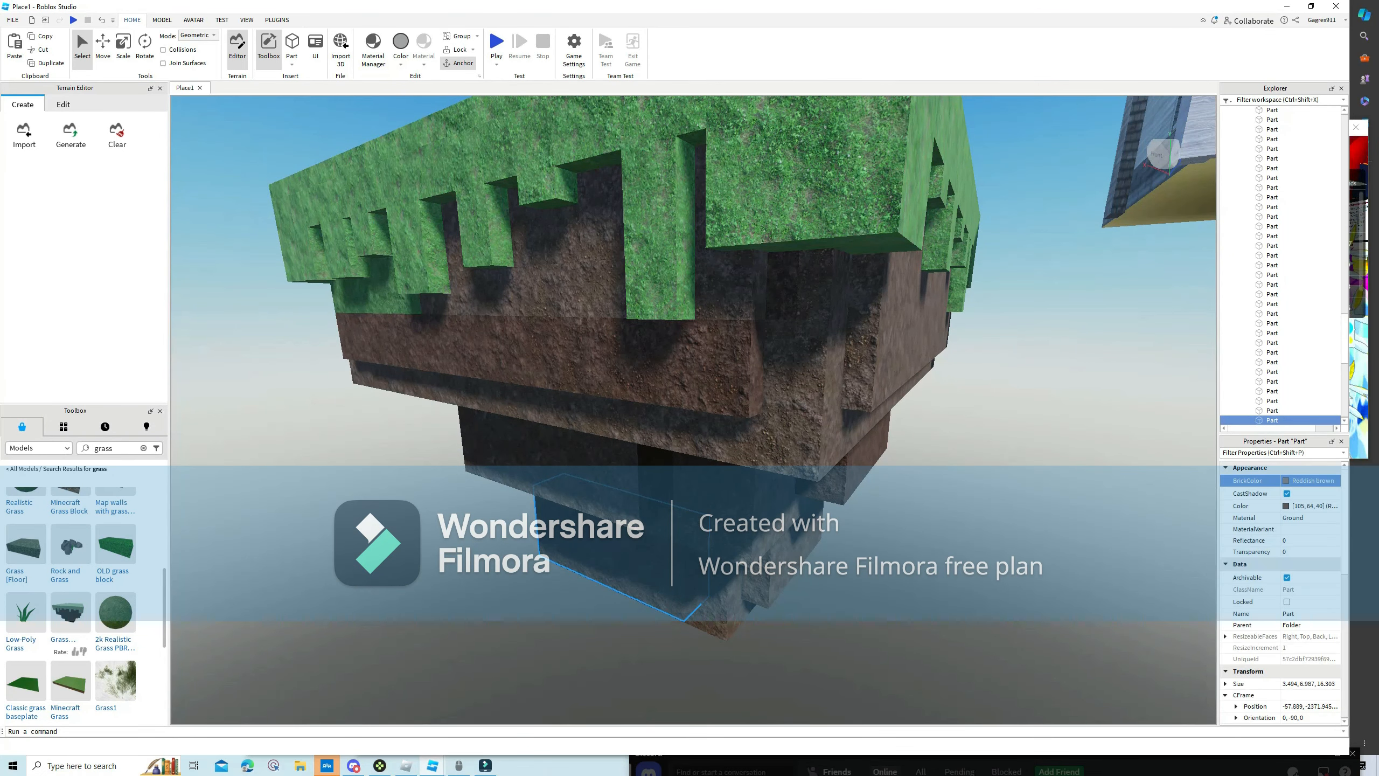
{"action": "left_click", "coordinate": [950, 548]}
Recolor the green horizontal strip beneath the left grass drips Brown.
{"action": "key", "text": "s"}
{"action": "key", "text": "d"}
{"action": "mouse_move", "coordinate": [706, 451]}
{"action": "right_mouse_down"}
{"action": "mouse_move", "coordinate": [673, 446]}
{"action": "mouse_move", "coordinate": [728, 435]}
{"action": "right_mouse_up"}
{"action": "key", "text": "a"}
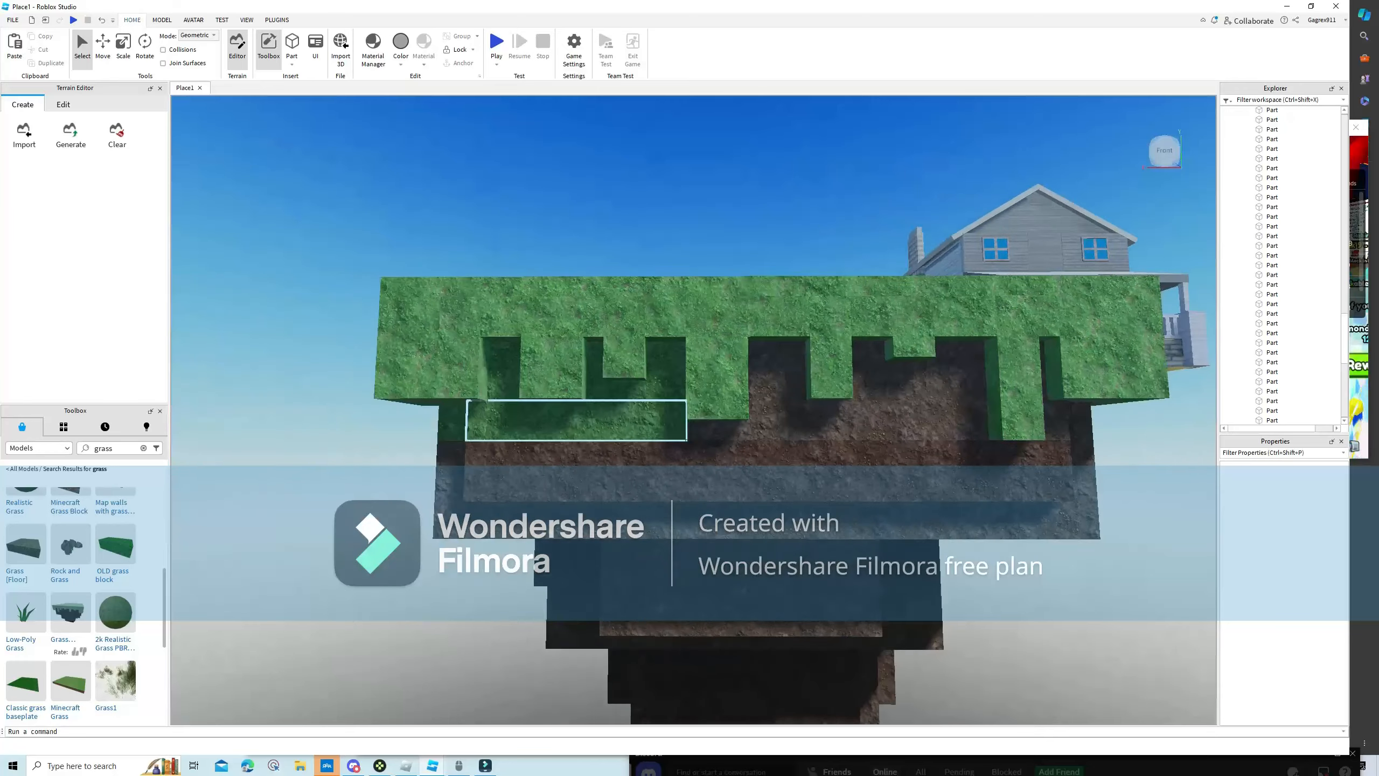
{"action": "key", "text": "a"}
{"action": "key", "text": "w"}
{"action": "left_click", "coordinate": [640, 422]}
{"action": "left_click", "coordinate": [1303, 480]}
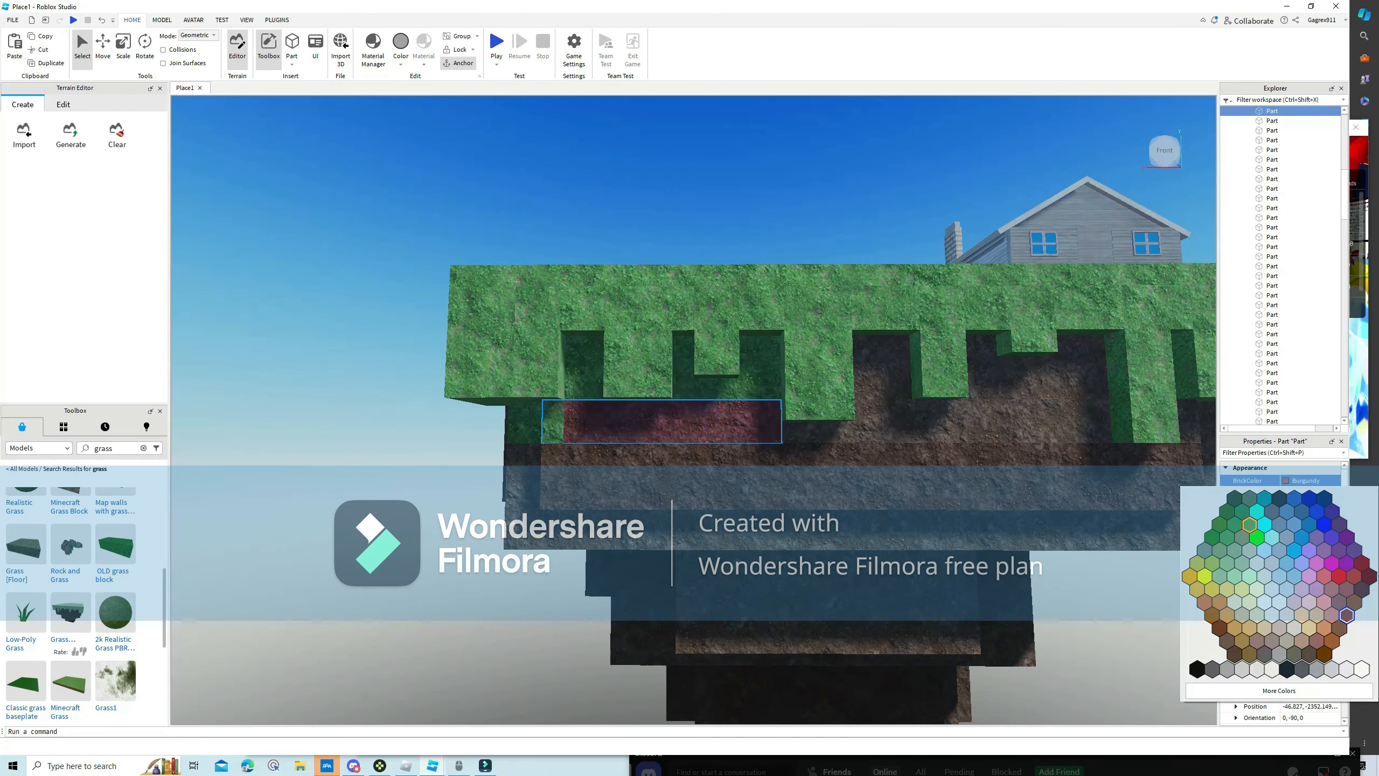
{"action": "left_click", "coordinate": [1338, 629]}
Recolor the block to the right of the left short grass drip and the small one directly beneath that drip Brown.
{"action": "left_click", "coordinate": [761, 371]}
{"action": "left_click", "coordinate": [1303, 480]}
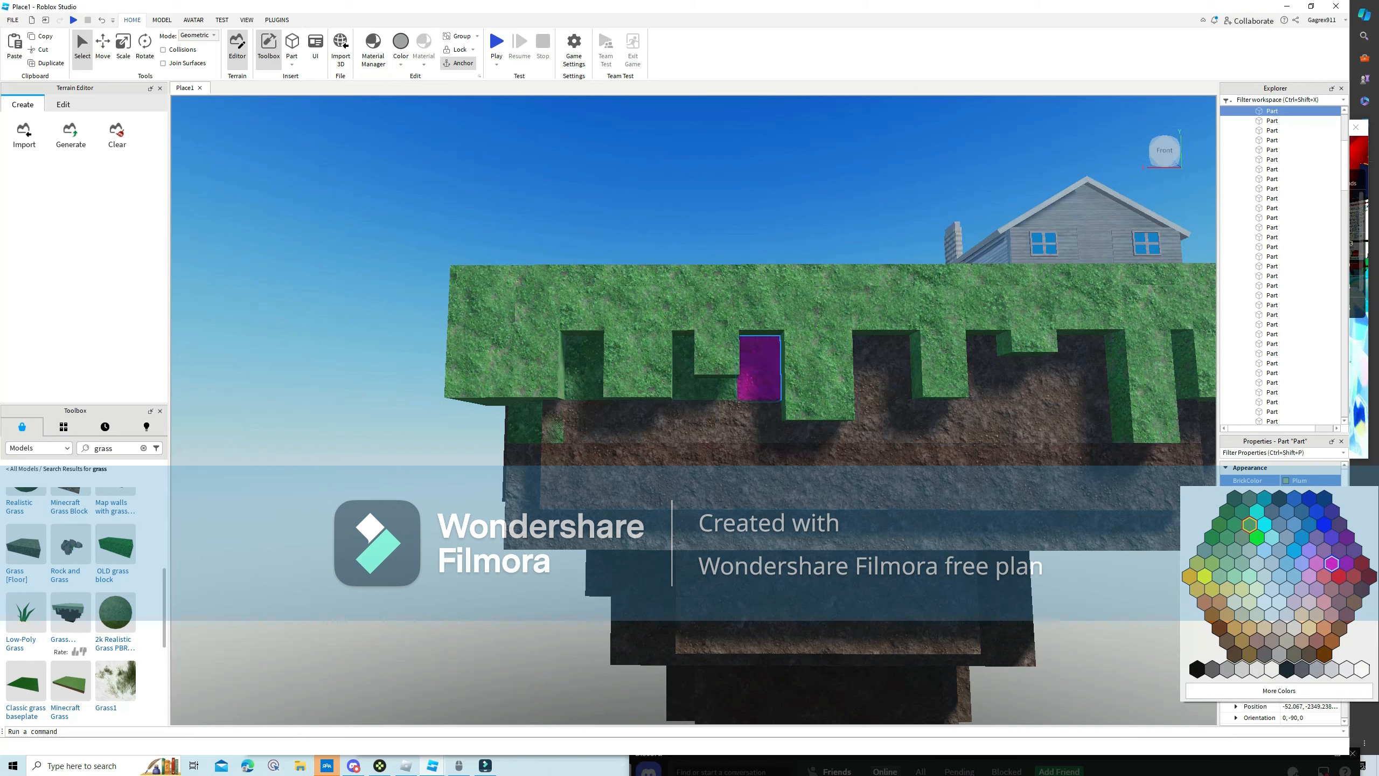
{"action": "left_click", "coordinate": [1339, 629]}
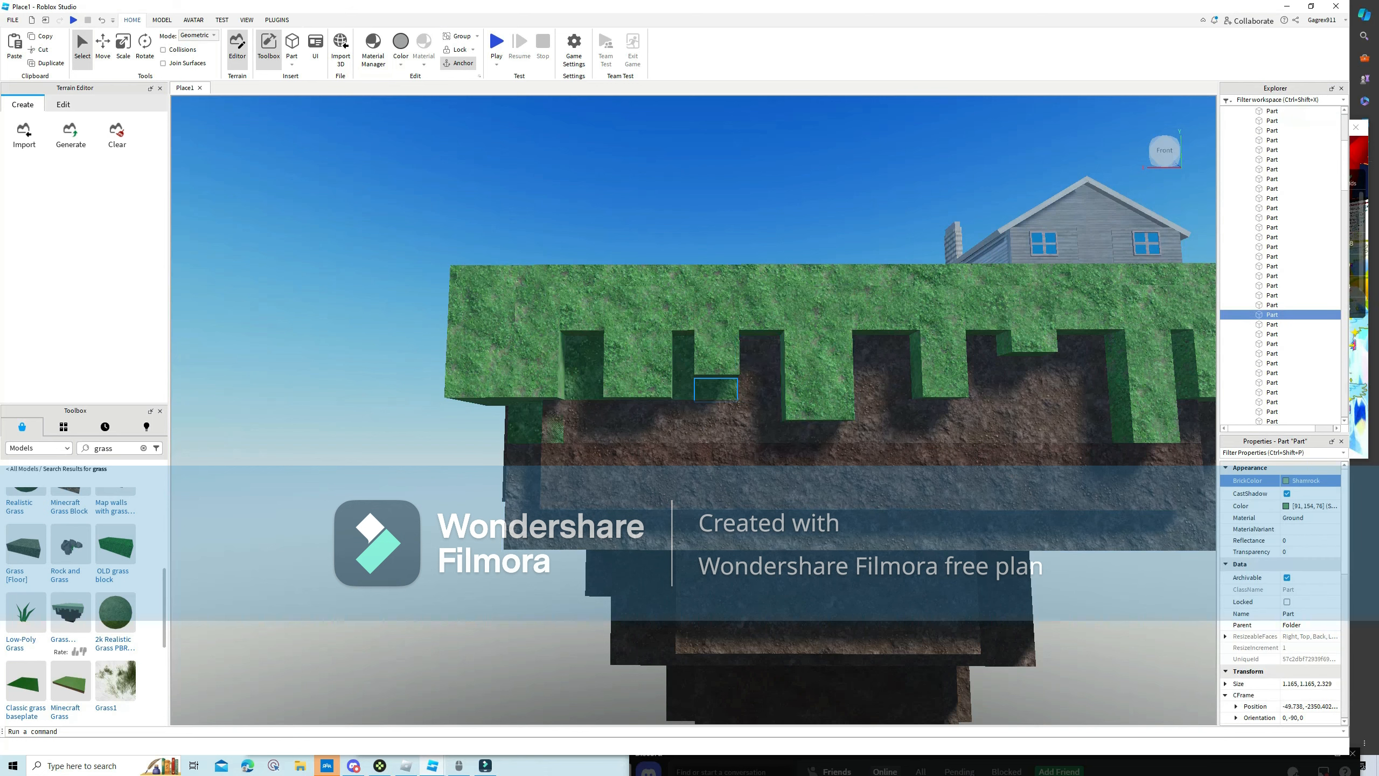
{"action": "left_click", "coordinate": [1303, 480]}
{"action": "left_click", "coordinate": [1339, 628]}
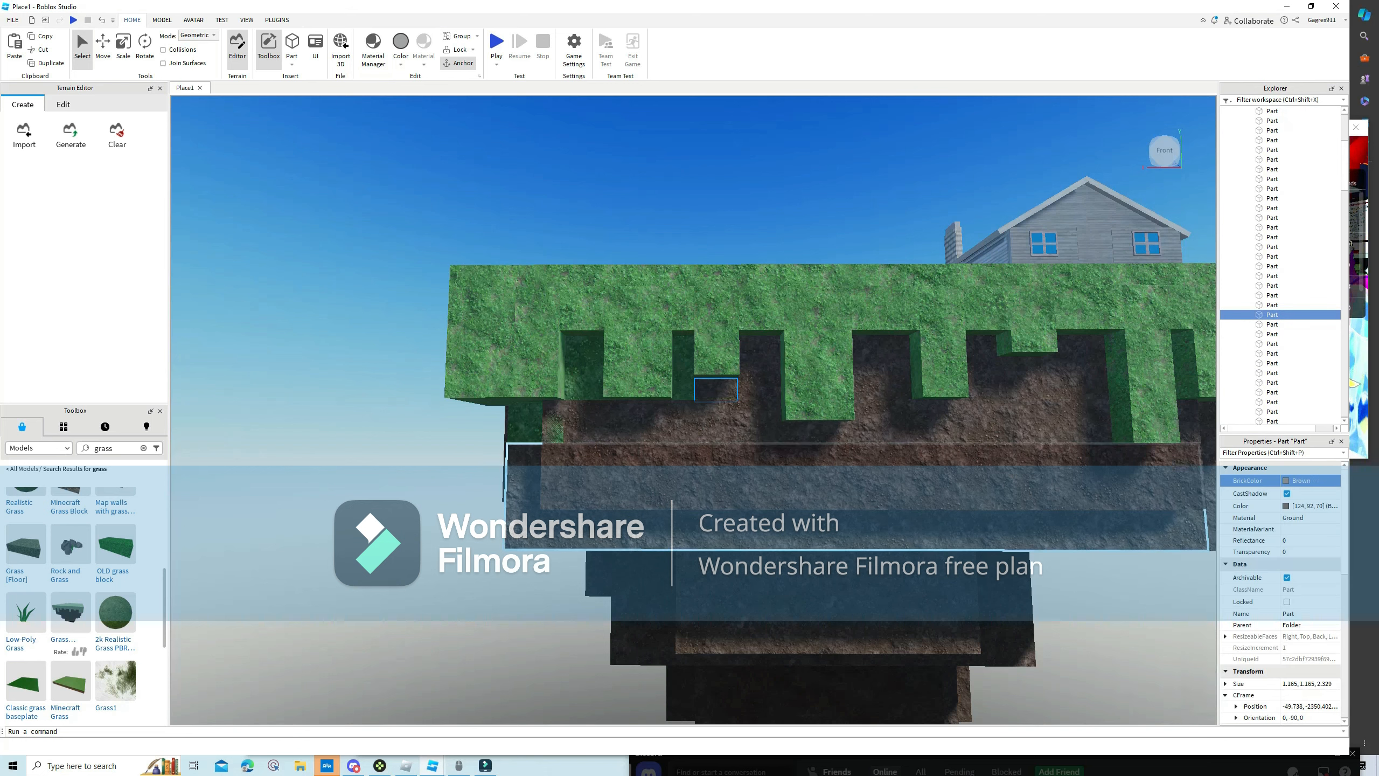
Recolor the narrow block left of the short drip and the block in the leftmost gap Brown.
{"action": "left_click", "coordinate": [683, 369]}
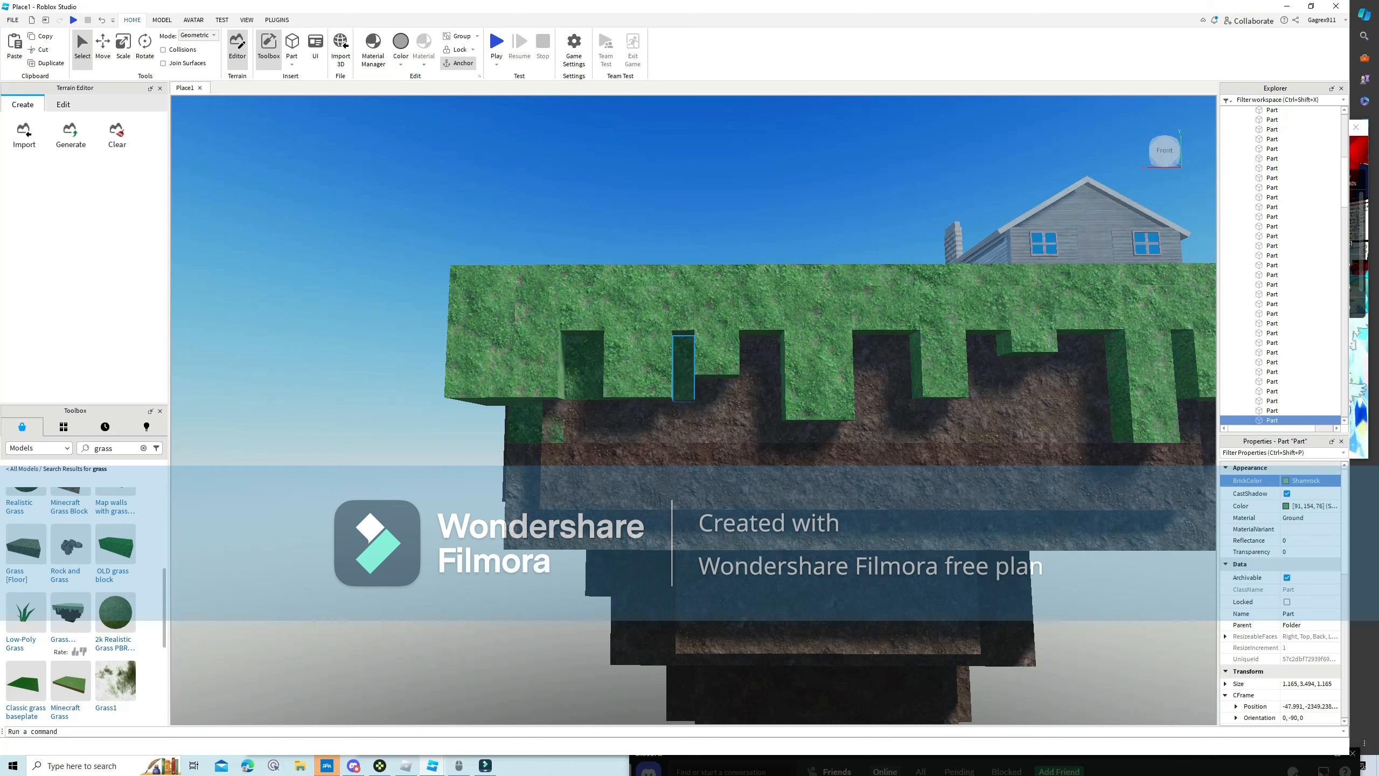
{"action": "left_click", "coordinate": [1303, 480]}
{"action": "left_click", "coordinate": [1338, 629]}
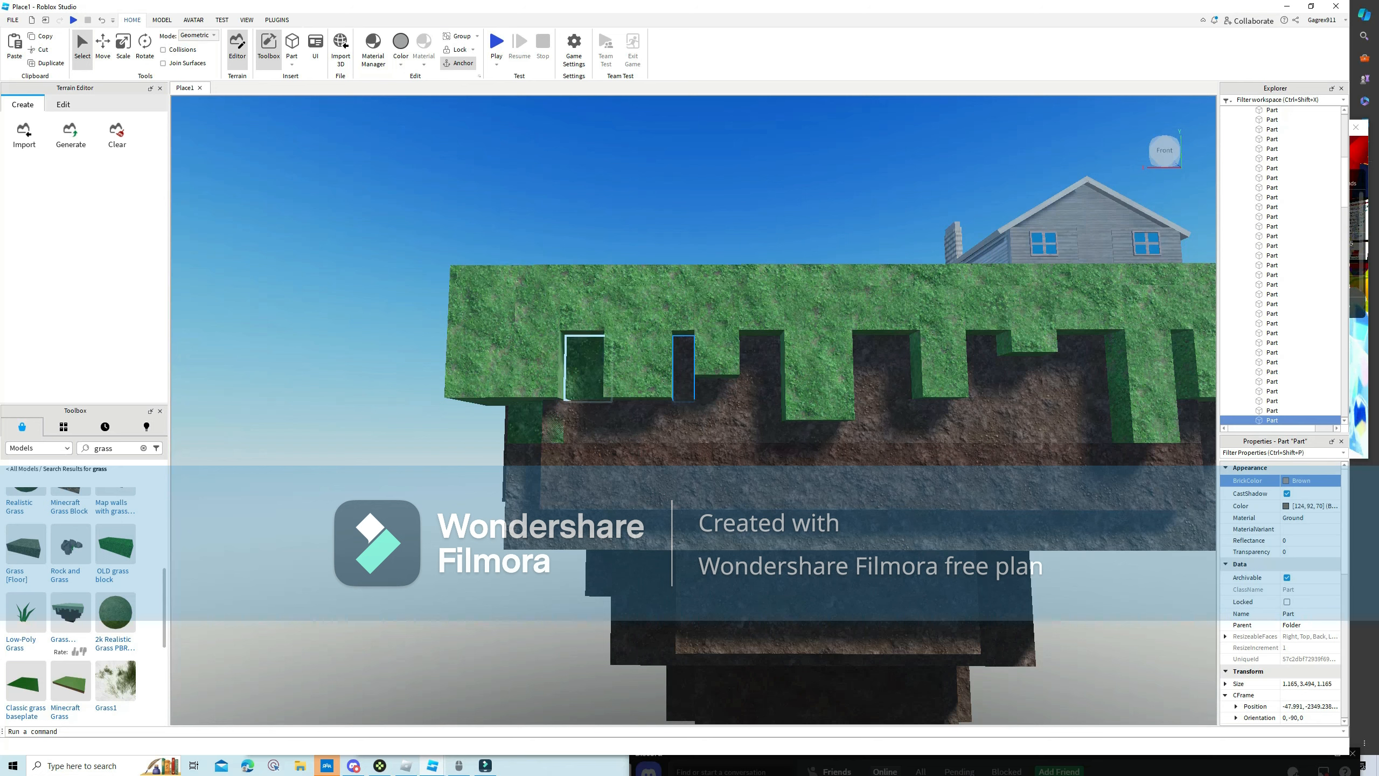
{"action": "left_click", "coordinate": [585, 369]}
{"action": "left_click", "coordinate": [1303, 480]}
{"action": "left_click", "coordinate": [1347, 616]}
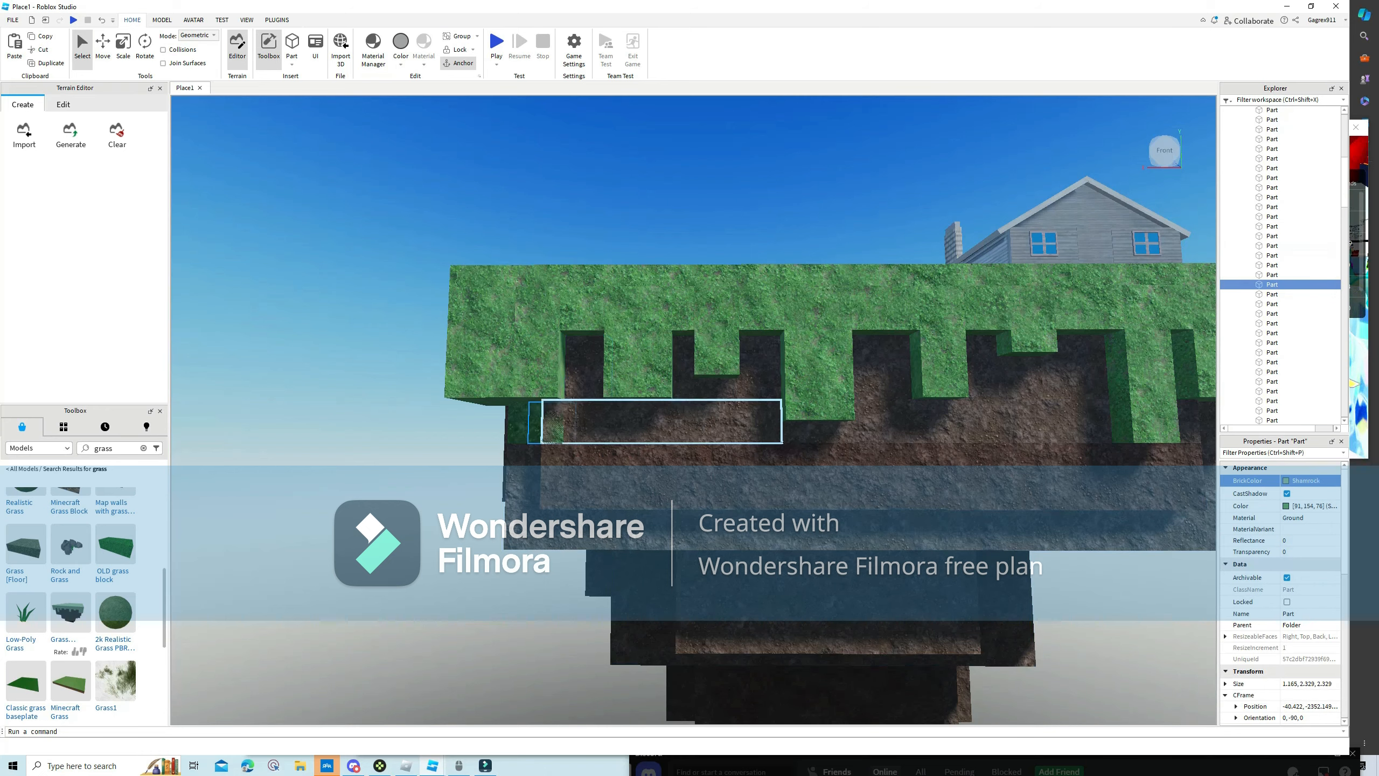
Recolor the two green blocks under the left corner of the grass layer Brown.
{"action": "left_click", "coordinate": [1303, 480]}
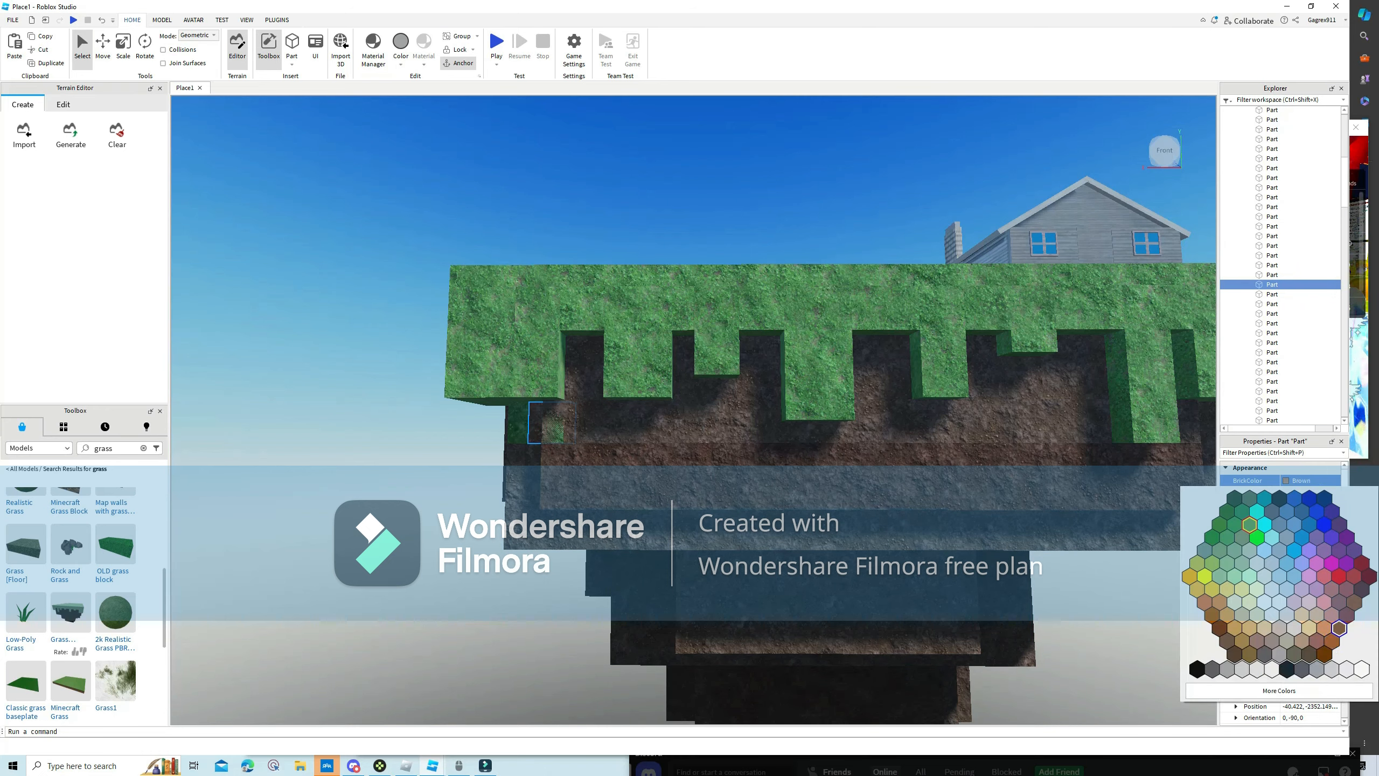
{"action": "left_click", "coordinate": [1338, 629]}
{"action": "key", "text": "a"}
{"action": "key", "text": "w"}
{"action": "mouse_move", "coordinate": [687, 429]}
{"action": "right_mouse_down"}
{"action": "mouse_move", "coordinate": [760, 435]}
{"action": "mouse_move", "coordinate": [706, 435]}
{"action": "right_mouse_up"}
{"action": "key", "text": "w"}
{"action": "key", "text": "d"}
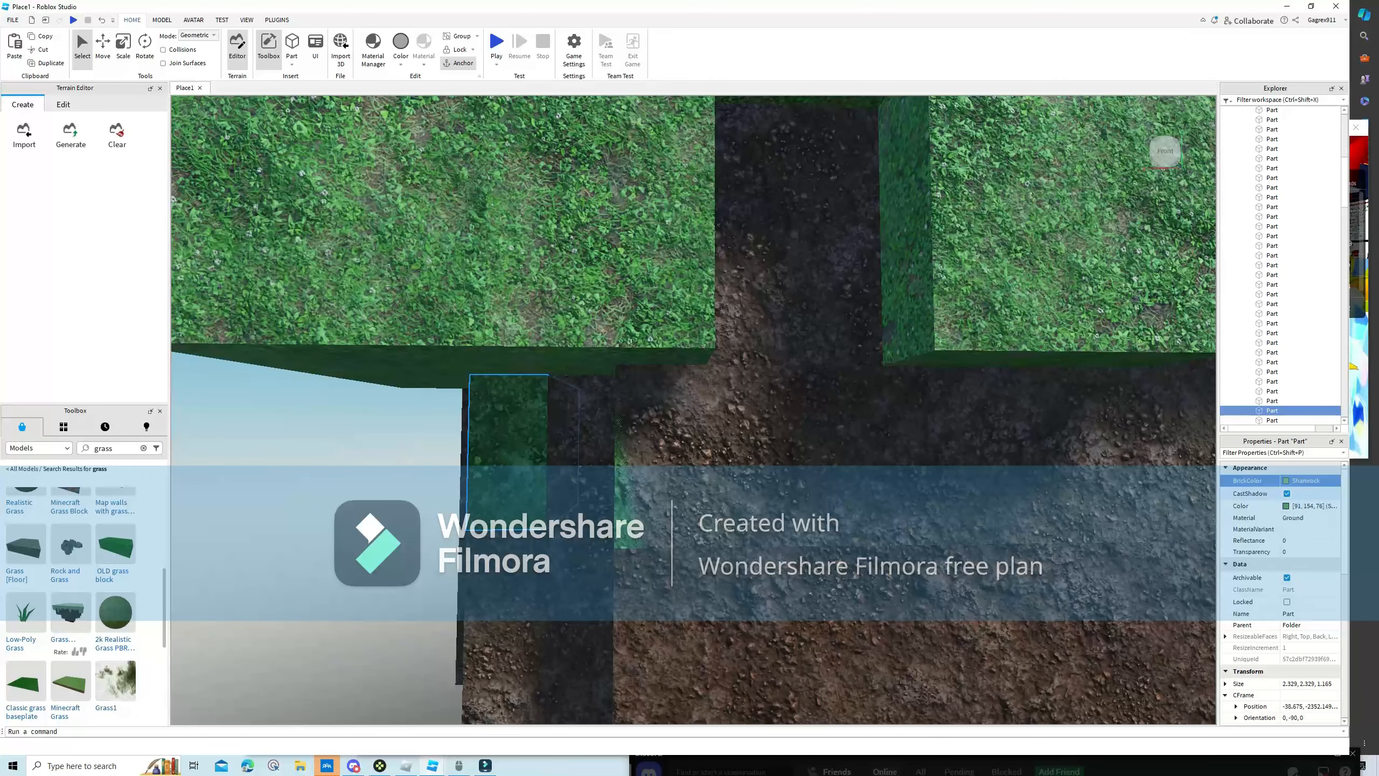
{"action": "left_click", "coordinate": [1309, 481]}
{"action": "left_click", "coordinate": [1338, 629]}
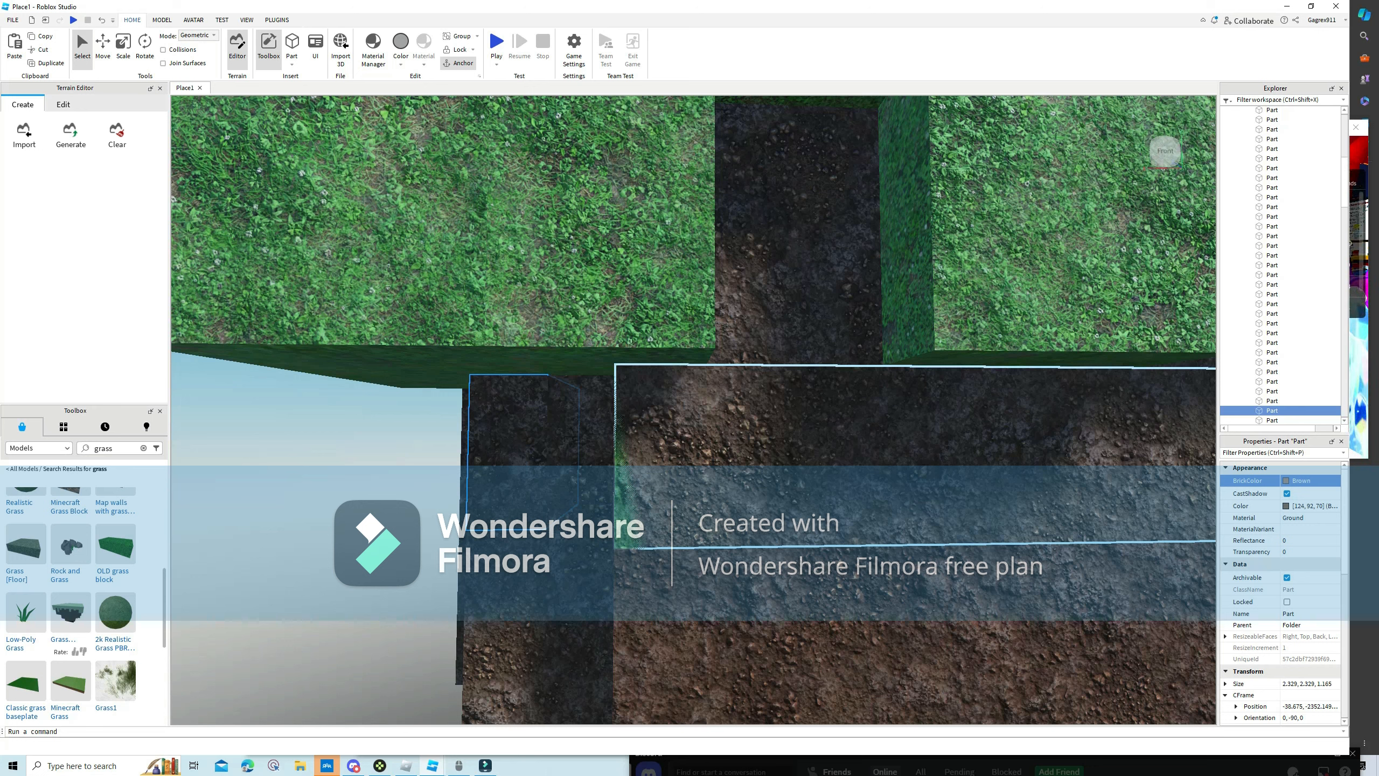
Examine the blocks behind the grass drips at the platform's corner for parts that are still green.
{"action": "left_click", "coordinate": [891, 456]}
{"action": "mouse_move", "coordinate": [641, 434]}
{"action": "right_mouse_down"}
{"action": "mouse_move", "coordinate": [722, 435]}
{"action": "mouse_move", "coordinate": [679, 413]}
{"action": "mouse_move", "coordinate": [652, 424]}
{"action": "right_mouse_up"}
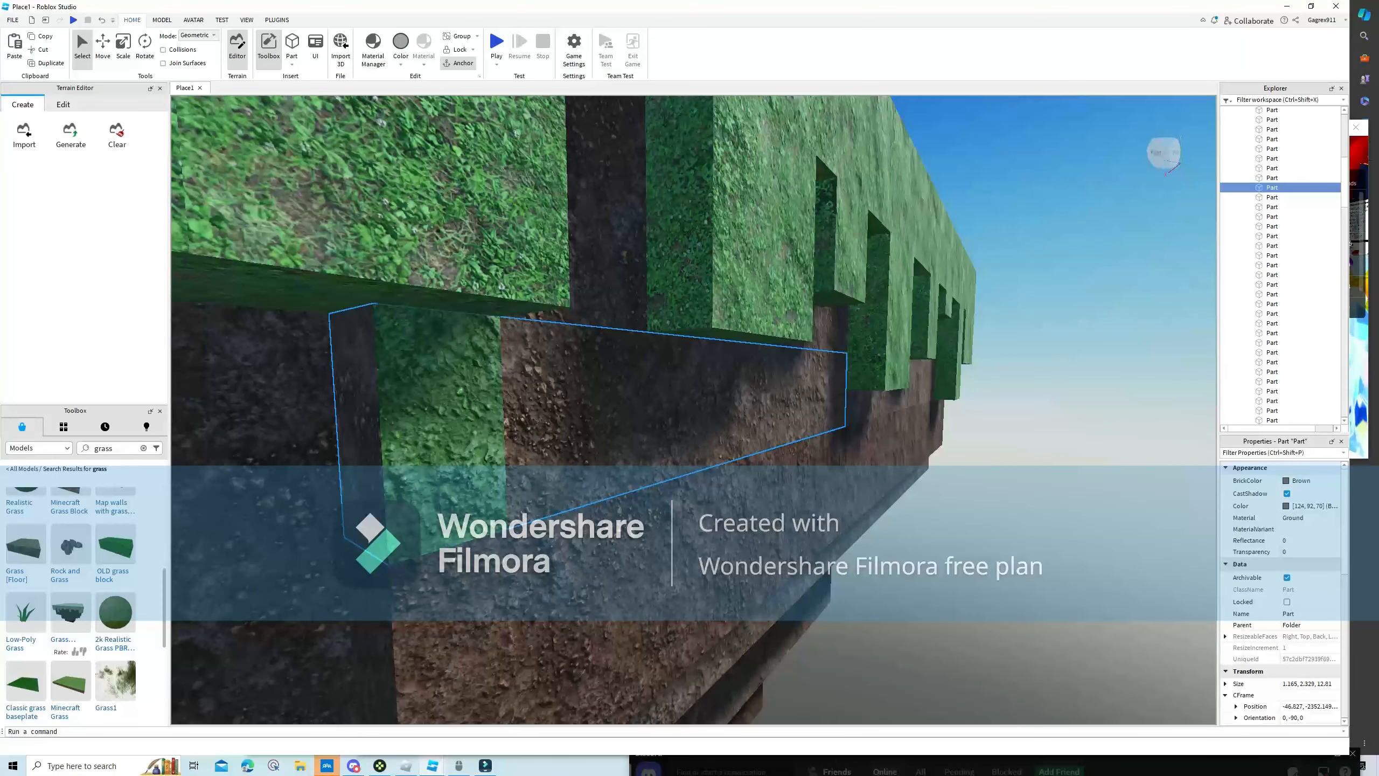
{"action": "right_click_drag", "start_coordinate": [679, 424], "coordinate": [570, 418]}
{"action": "right_click_drag", "start_coordinate": [678, 412], "coordinate": [527, 401]}
{"action": "key", "text": "w"}
{"action": "left_click", "coordinate": [543, 412]}
{"action": "key", "text": "s"}
{"action": "key", "text": "w"}
{"action": "key", "text": "w"}
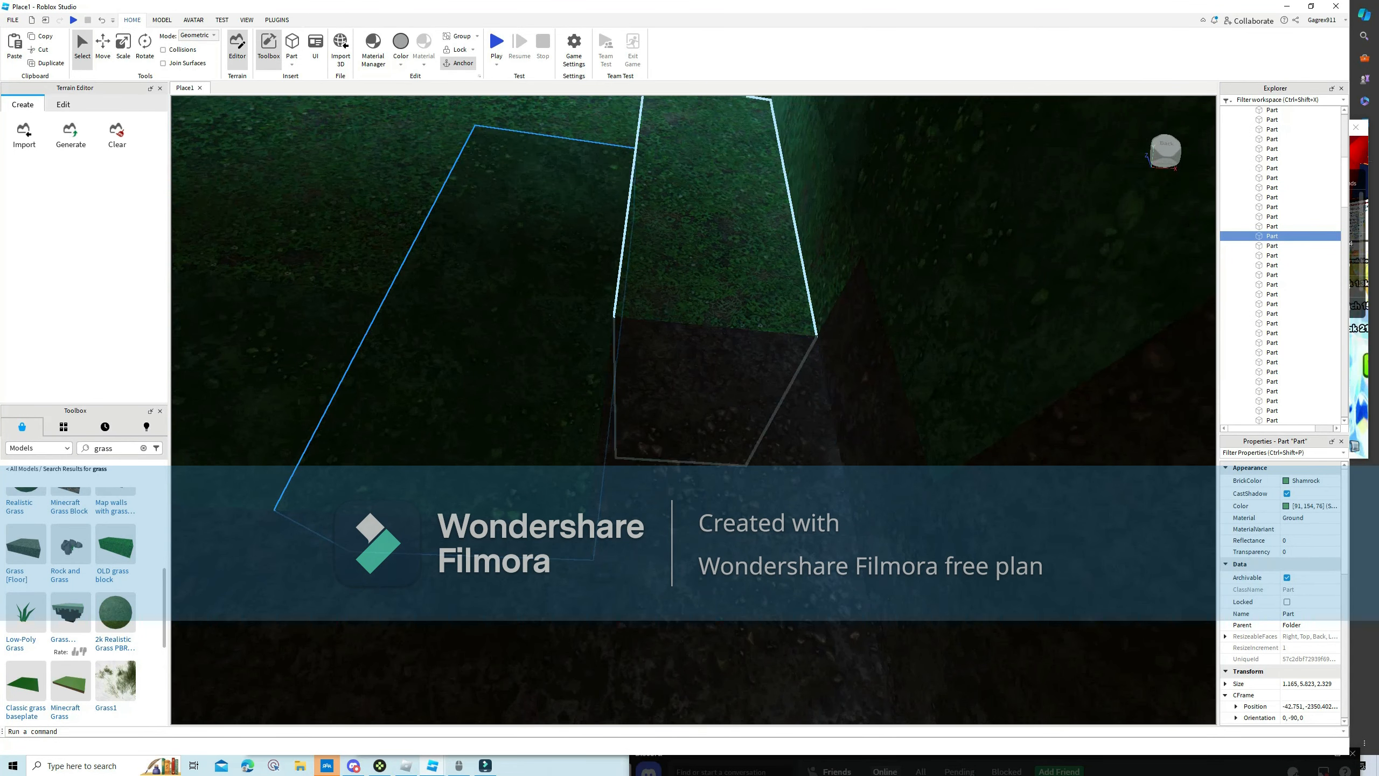
{"action": "right_click_drag", "start_coordinate": [706, 424], "coordinate": [733, 331]}
{"action": "key", "text": "w"}
{"action": "key", "text": "w"}
{"action": "key", "text": "w"}
{"action": "key", "text": "w"}
{"action": "key", "text": "s"}
{"action": "key", "text": "w"}
{"action": "key", "text": "s"}
{"action": "key", "text": "w"}
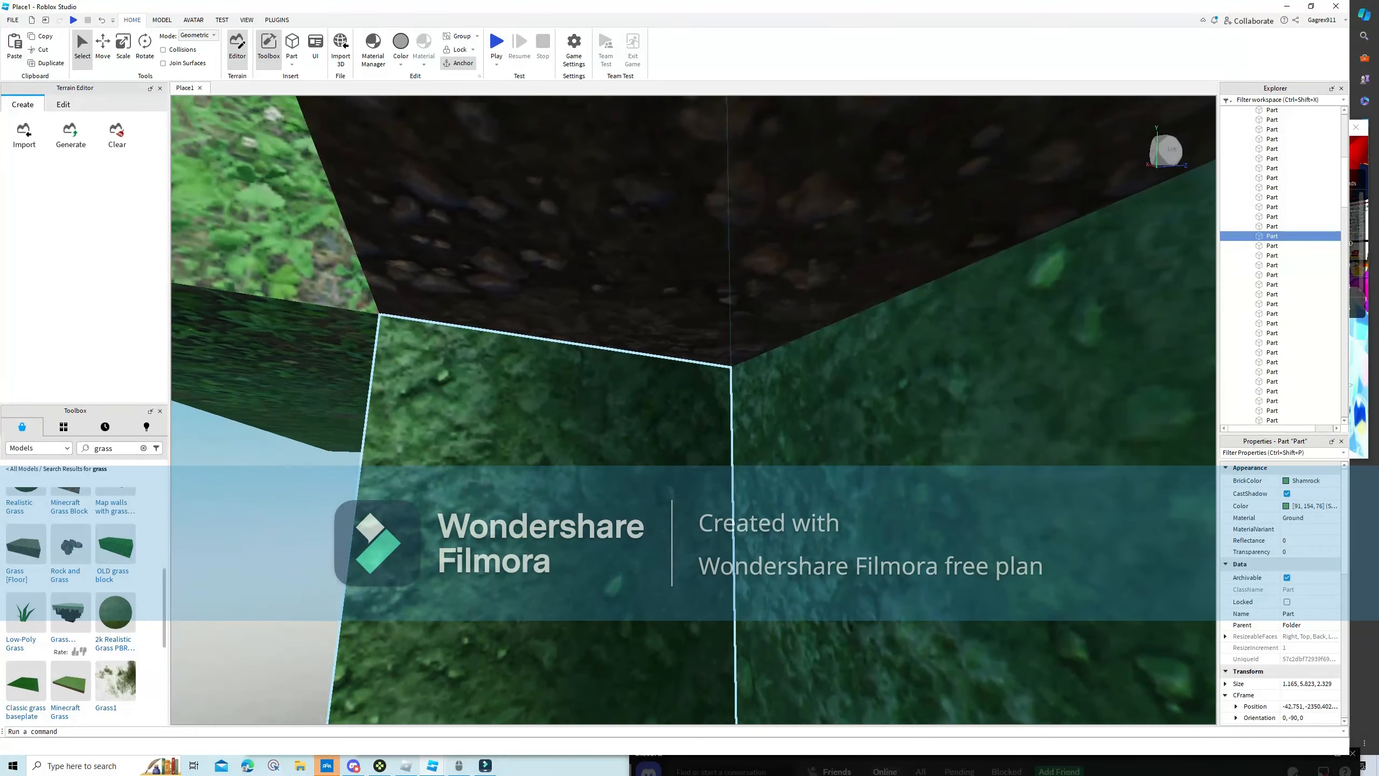
Recolor the small green block tucked under the grass layer's corner Brown.
{"action": "left_click", "coordinate": [651, 435]}
{"action": "key", "text": "s"}
{"action": "right_click_drag", "start_coordinate": [652, 435], "coordinate": [722, 429]}
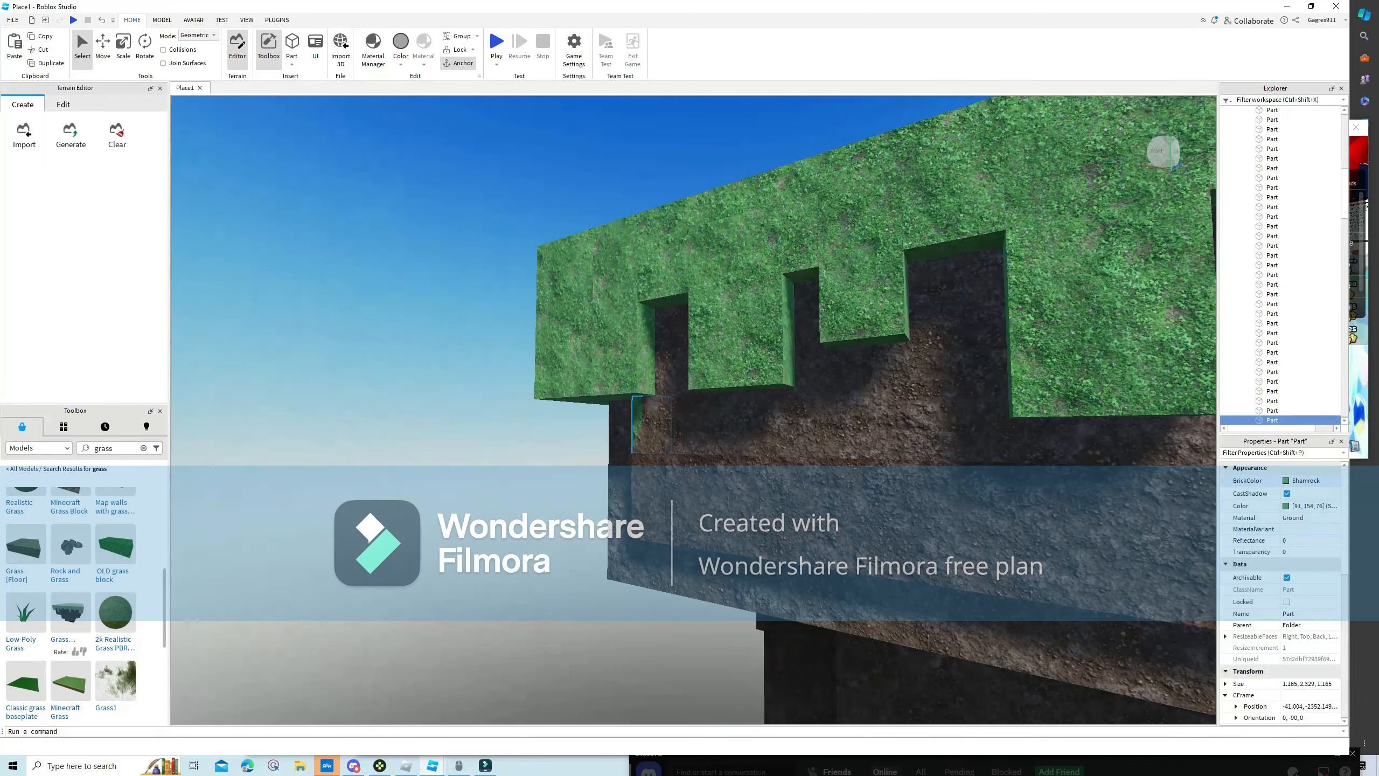
{"action": "left_click", "coordinate": [1287, 480]}
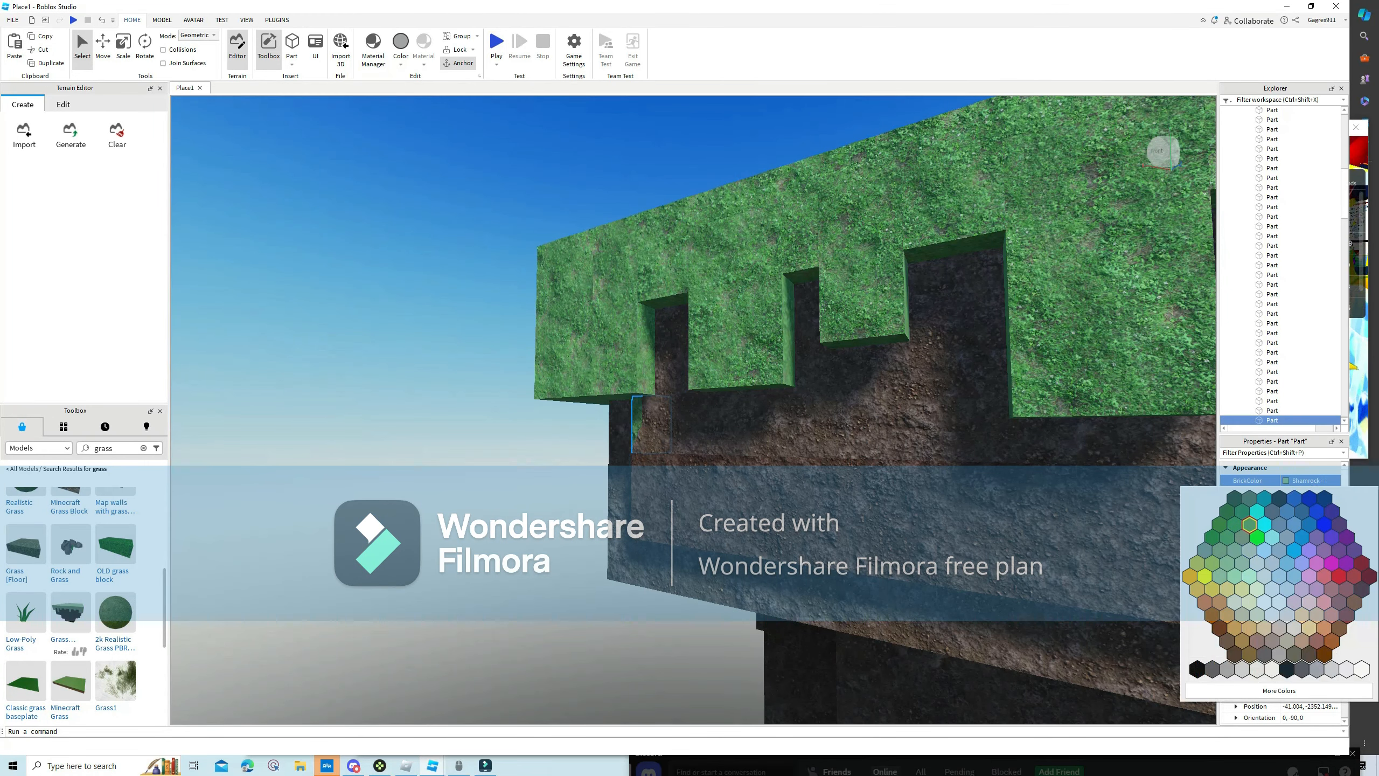
{"action": "left_click", "coordinate": [1339, 628]}
Examine the shaded side of the platform for dirt parts with the wrong color.
{"action": "right_click_drag", "start_coordinate": [760, 489], "coordinate": [793, 489]}
{"action": "left_click", "coordinate": [467, 462]}
{"action": "key", "text": "w"}
{"action": "right_click_drag", "start_coordinate": [467, 461], "coordinate": [412, 451]}
{"action": "key", "text": "d"}
{"action": "key", "text": "a"}
{"action": "right_click_drag", "start_coordinate": [815, 435], "coordinate": [868, 429]}
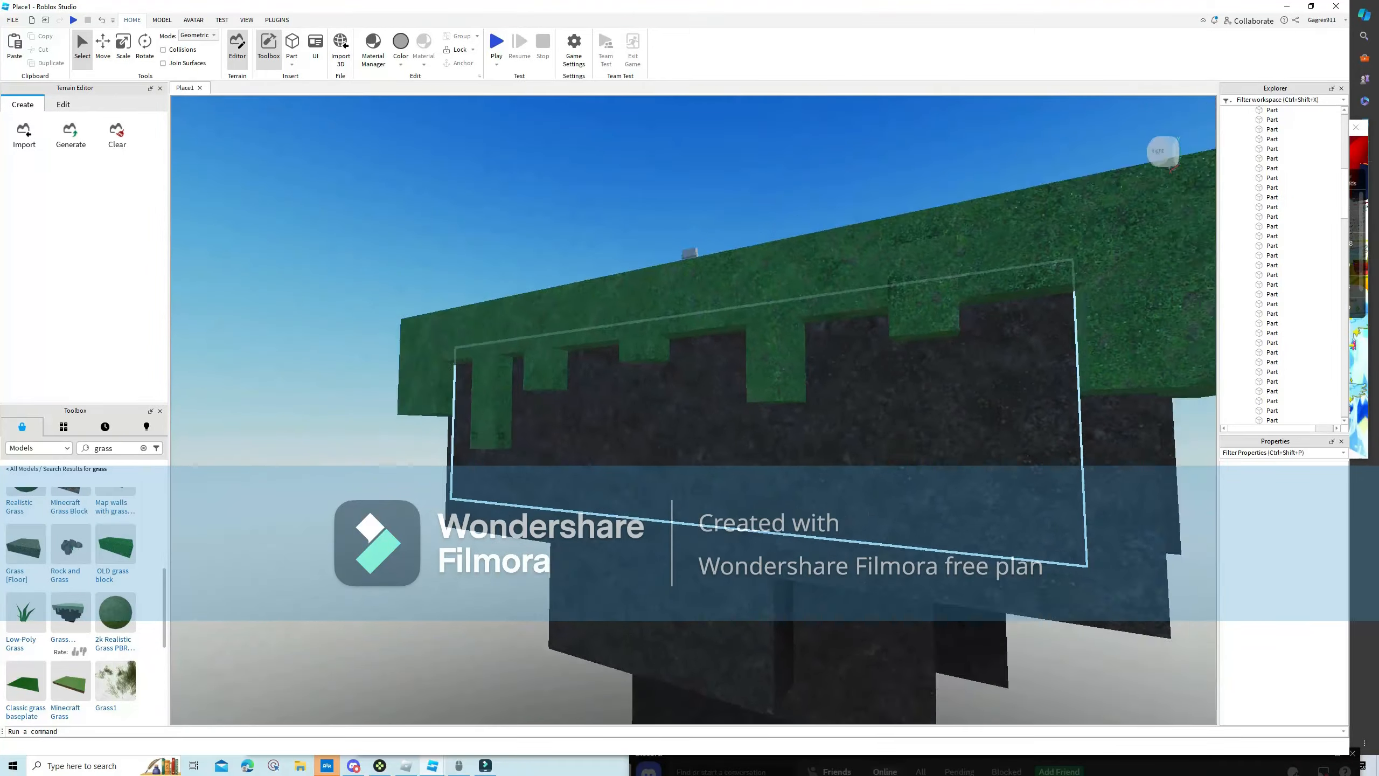
{"action": "right_click_drag", "start_coordinate": [687, 435], "coordinate": [760, 435]}
{"action": "key", "text": "w"}
{"action": "key", "text": "s"}
Recolor the long dirt strip below the grass drips and the lowest block on the shaded side Reddish brown.
{"action": "mouse_move", "coordinate": [586, 407]}
{"action": "right_mouse_down"}
{"action": "mouse_move", "coordinate": [586, 375]}
{"action": "mouse_move", "coordinate": [630, 412]}
{"action": "mouse_move", "coordinate": [673, 424]}
{"action": "mouse_move", "coordinate": [641, 435]}
{"action": "mouse_move", "coordinate": [630, 459]}
{"action": "mouse_move", "coordinate": [553, 462]}
{"action": "mouse_move", "coordinate": [562, 475]}
{"action": "mouse_move", "coordinate": [505, 505]}
{"action": "mouse_move", "coordinate": [515, 434]}
{"action": "mouse_move", "coordinate": [603, 412]}
{"action": "right_mouse_up"}
{"action": "key", "text": "w"}
{"action": "key", "text": "s"}
{"action": "key", "text": "s"}
{"action": "key", "text": "w"}
{"action": "key", "text": "a"}
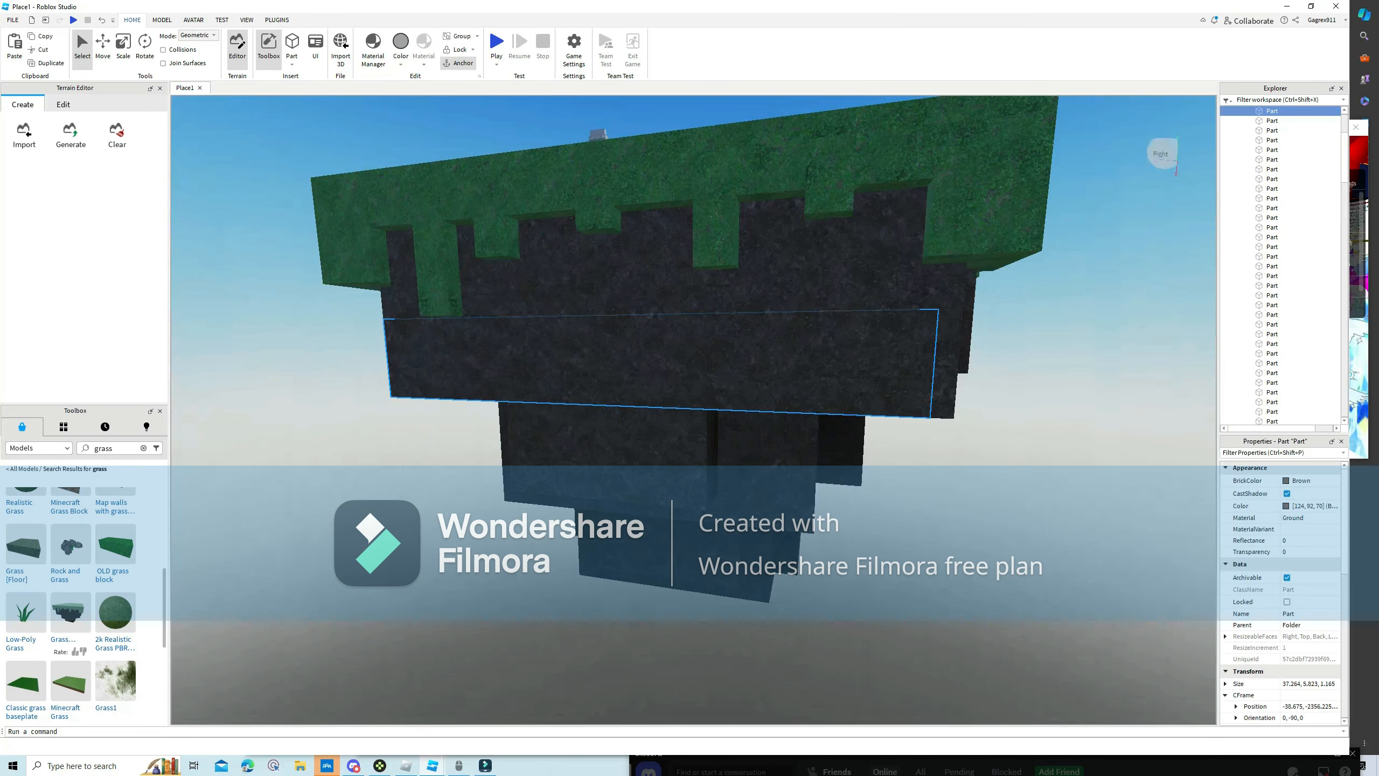
{"action": "left_click", "coordinate": [1301, 480]}
{"action": "double_click", "coordinate": [1221, 628]}
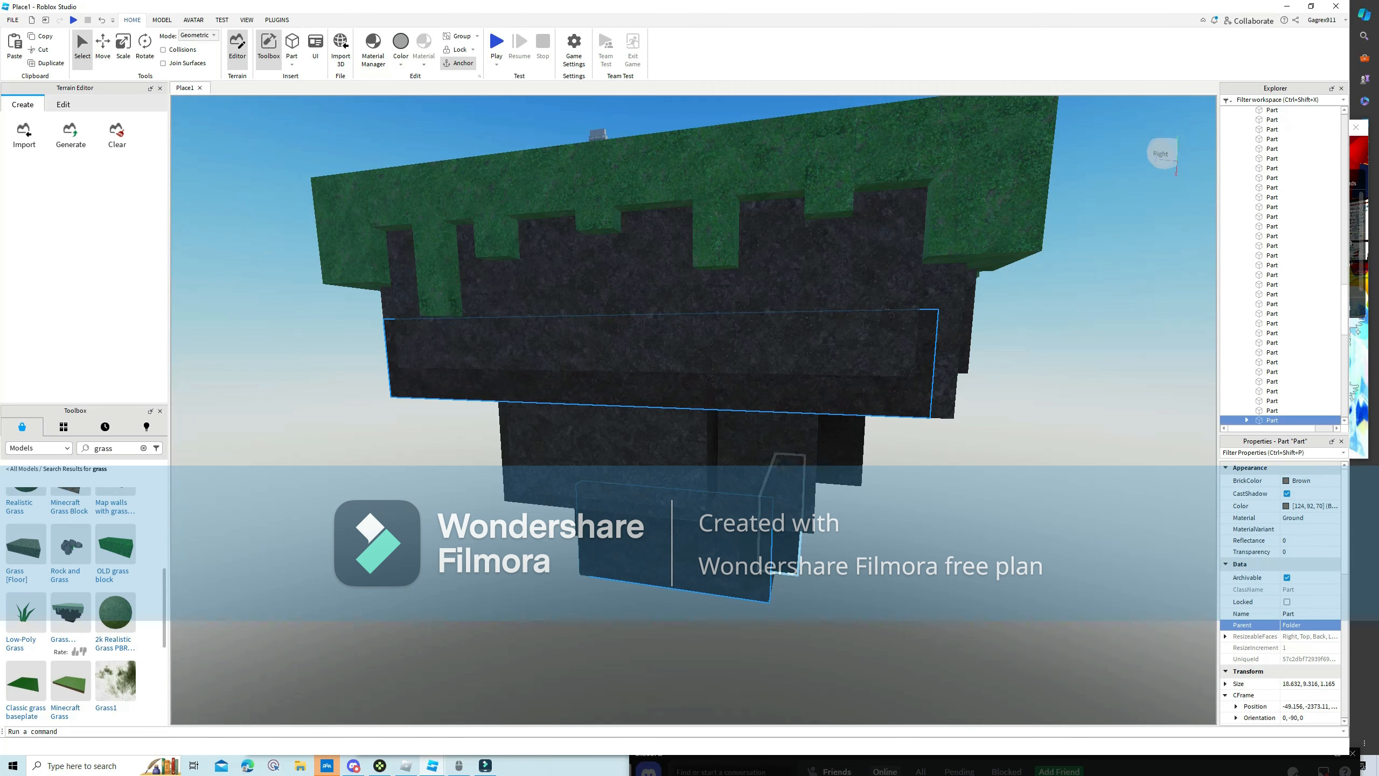
{"action": "left_click", "coordinate": [1288, 481]}
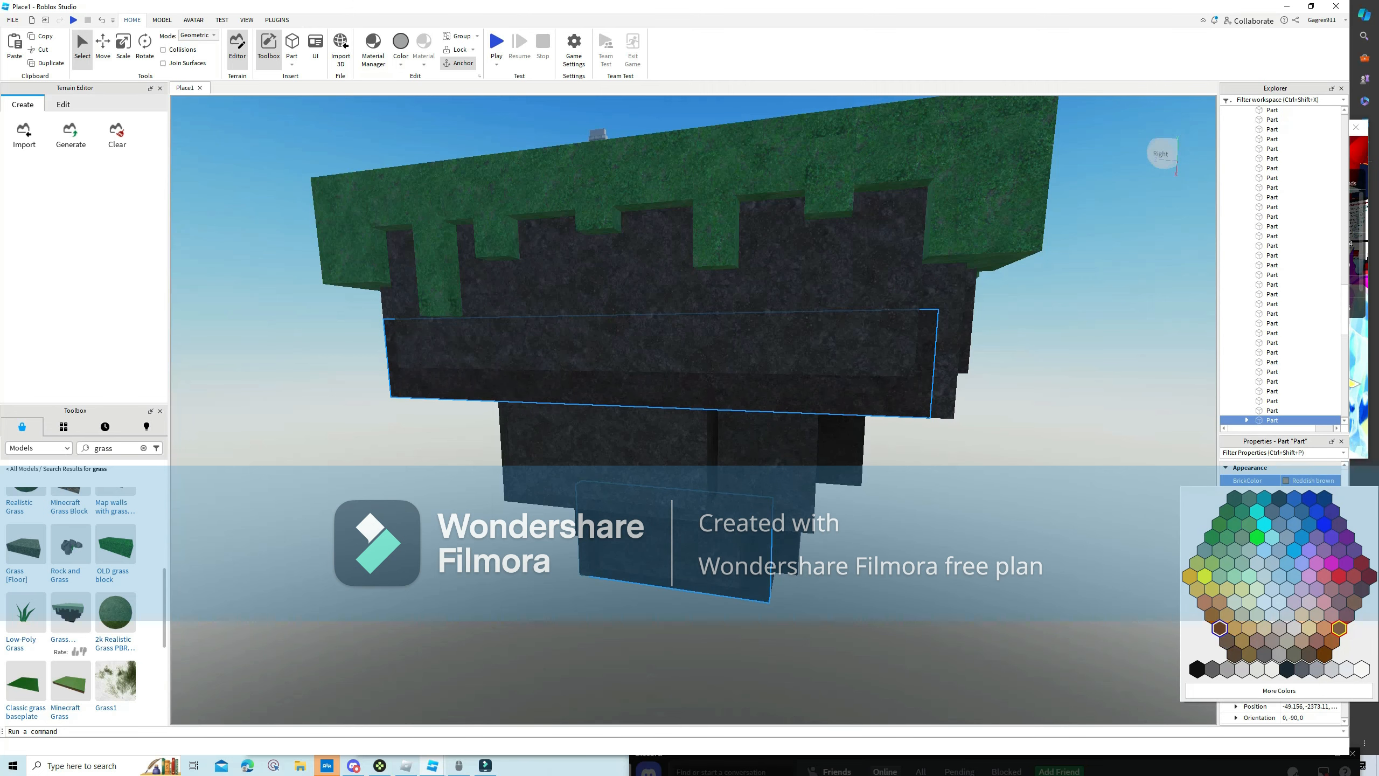
Select all parts of the grass platform and group them into one model.
{"action": "right_click_drag", "start_coordinate": [695, 272], "coordinate": [467, 293]}
{"action": "right_click_drag", "start_coordinate": [934, 598], "coordinate": [1032, 592]}
{"action": "key", "text": "a"}
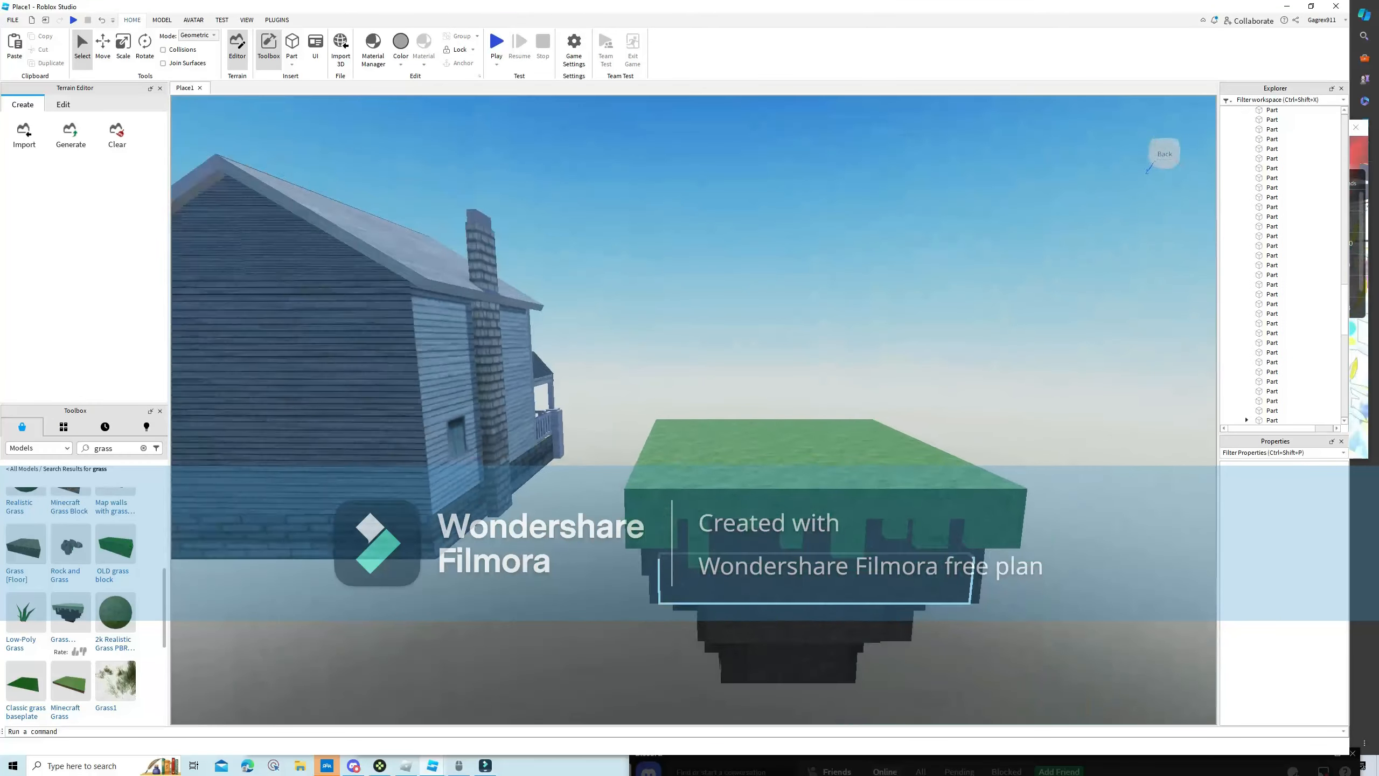
{"action": "key", "text": "s"}
{"action": "key", "text": "ctrl+a"}
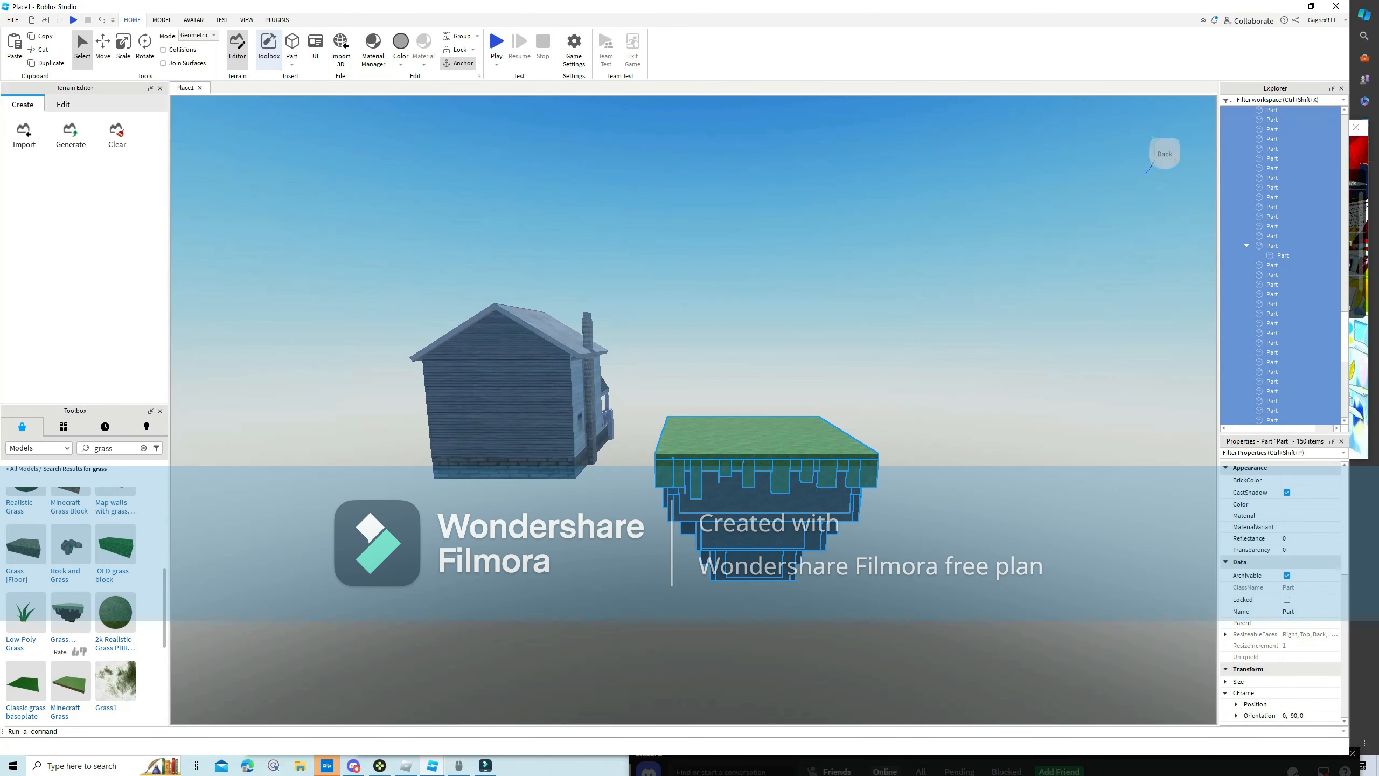
{"action": "left_click", "coordinate": [458, 36]}
Select the house model and move it next to the grass platform.
{"action": "left_click", "coordinate": [597, 217]}
{"action": "key", "text": "w"}
{"action": "right_click_drag", "start_coordinate": [598, 217], "coordinate": [559, 217]}
{"action": "left_click", "coordinate": [668, 402]}
{"action": "key", "text": "d"}
{"action": "key", "text": "w"}
{"action": "mouse_move", "coordinate": [668, 402]}
{"action": "right_mouse_down"}
{"action": "mouse_move", "coordinate": [692, 353]}
{"action": "mouse_move", "coordinate": [705, 413]}
{"action": "mouse_move", "coordinate": [668, 402]}
{"action": "mouse_move", "coordinate": [689, 391]}
{"action": "right_mouse_up"}
{"action": "key", "text": "s"}
{"action": "left_click_drag", "start_coordinate": [722, 348], "coordinate": [750, 402]}
{"action": "key", "text": "w"}
{"action": "right_click_drag", "start_coordinate": [749, 402], "coordinate": [711, 407]}
{"action": "key", "text": "s"}
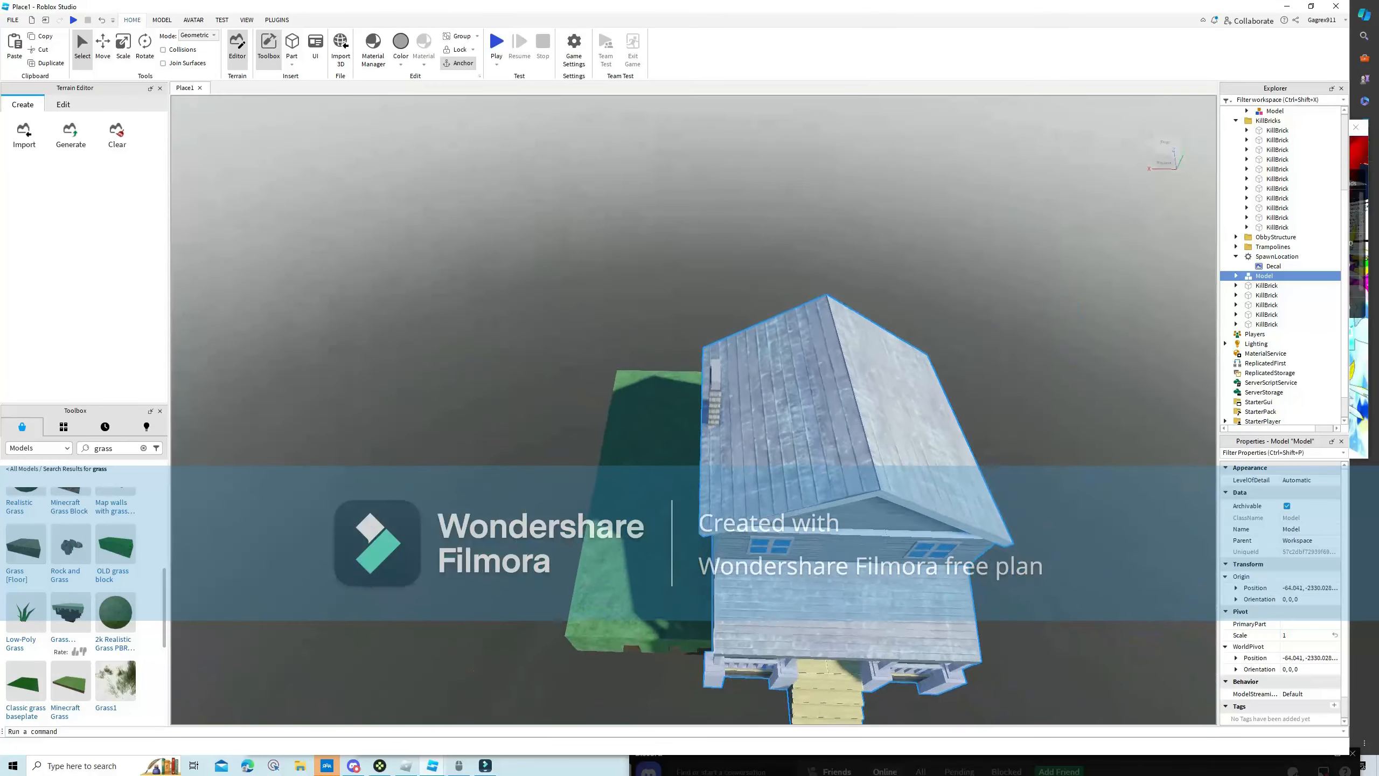
Place the house on top of the grass platform.
{"action": "left_click_drag", "start_coordinate": [814, 489], "coordinate": [733, 359]}
{"action": "key", "text": "a"}
{"action": "right_click_drag", "start_coordinate": [733, 380], "coordinate": [847, 386]}
{"action": "mouse_move", "coordinate": [613, 407]}
{"action": "left_mouse_down"}
{"action": "mouse_move", "coordinate": [602, 310]}
{"action": "mouse_move", "coordinate": [657, 348]}
{"action": "mouse_move", "coordinate": [629, 377]}
{"action": "mouse_move", "coordinate": [637, 413]}
{"action": "left_mouse_up"}
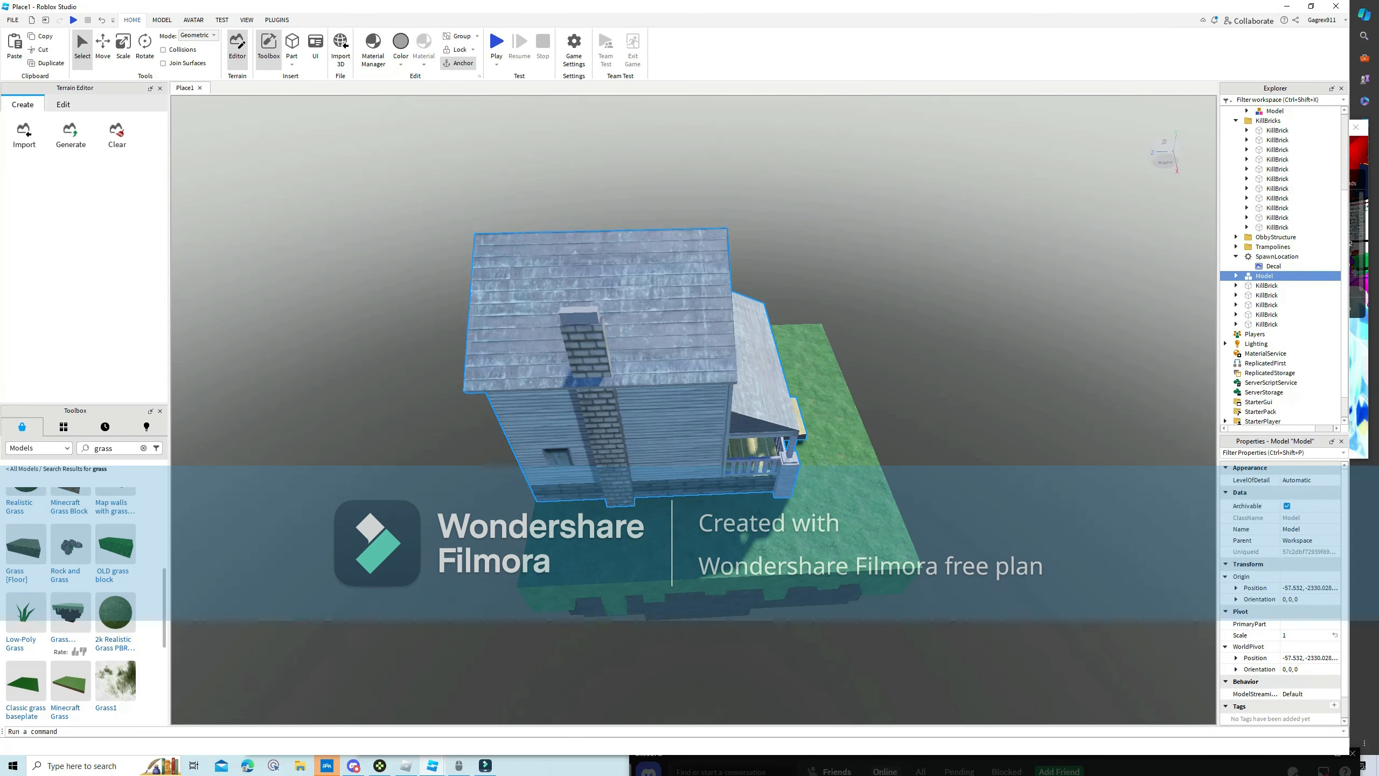
Shift the house sideways with the Move tool to center it on the grass platform.
{"action": "key", "text": "d"}
{"action": "right_click_drag", "start_coordinate": [637, 412], "coordinate": [472, 389]}
{"action": "key", "text": "s"}
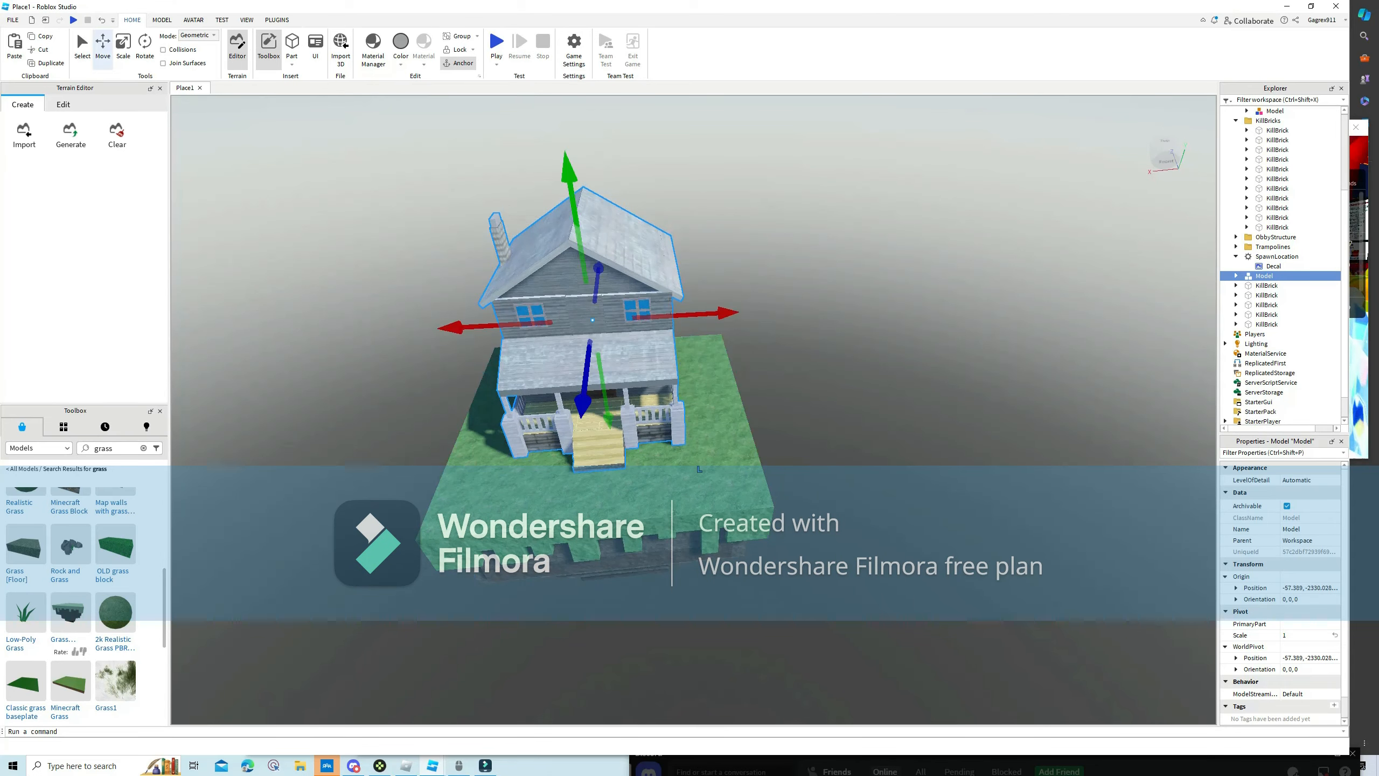
{"action": "left_click_drag", "start_coordinate": [730, 313], "coordinate": [745, 312]}
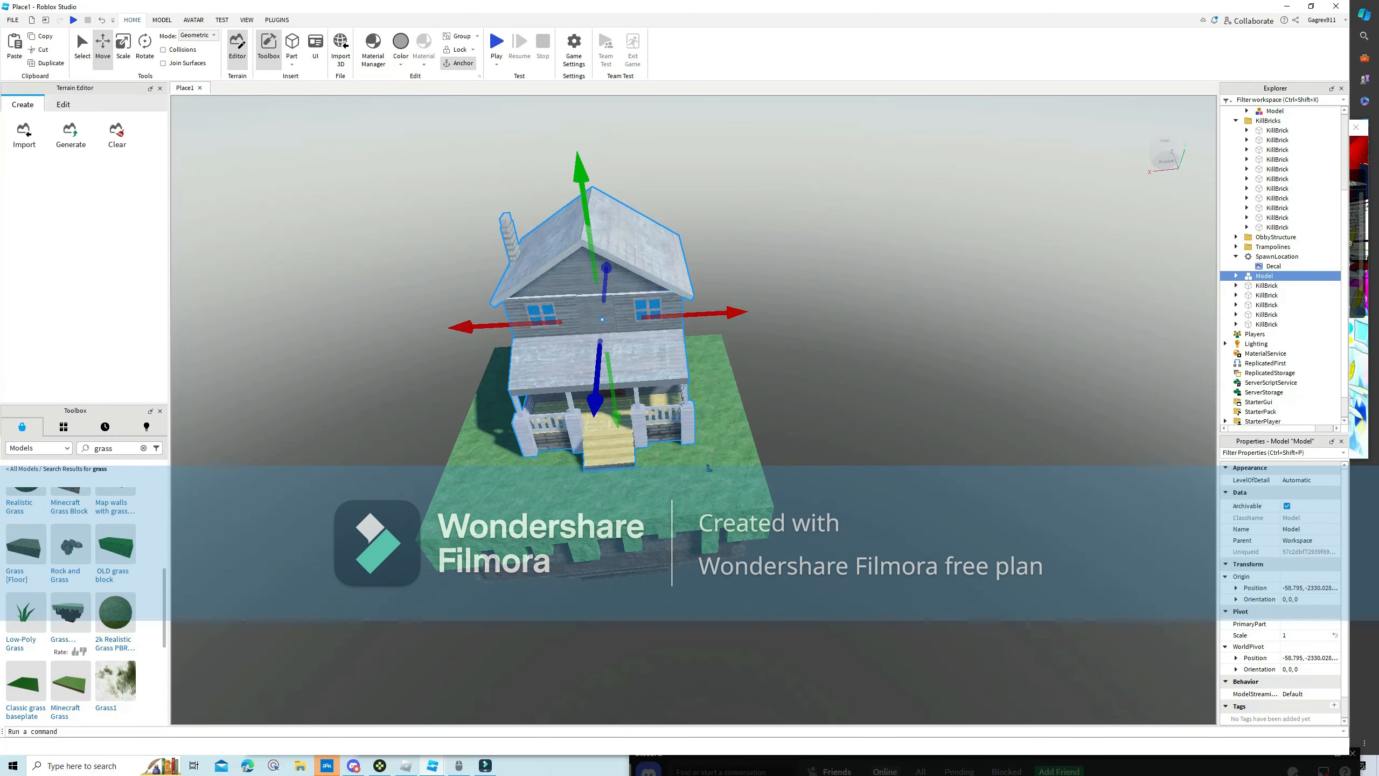
Enlarge the grass platform model to a scale of about 1.241 so it extends further around the house.
{"action": "key", "text": "a"}
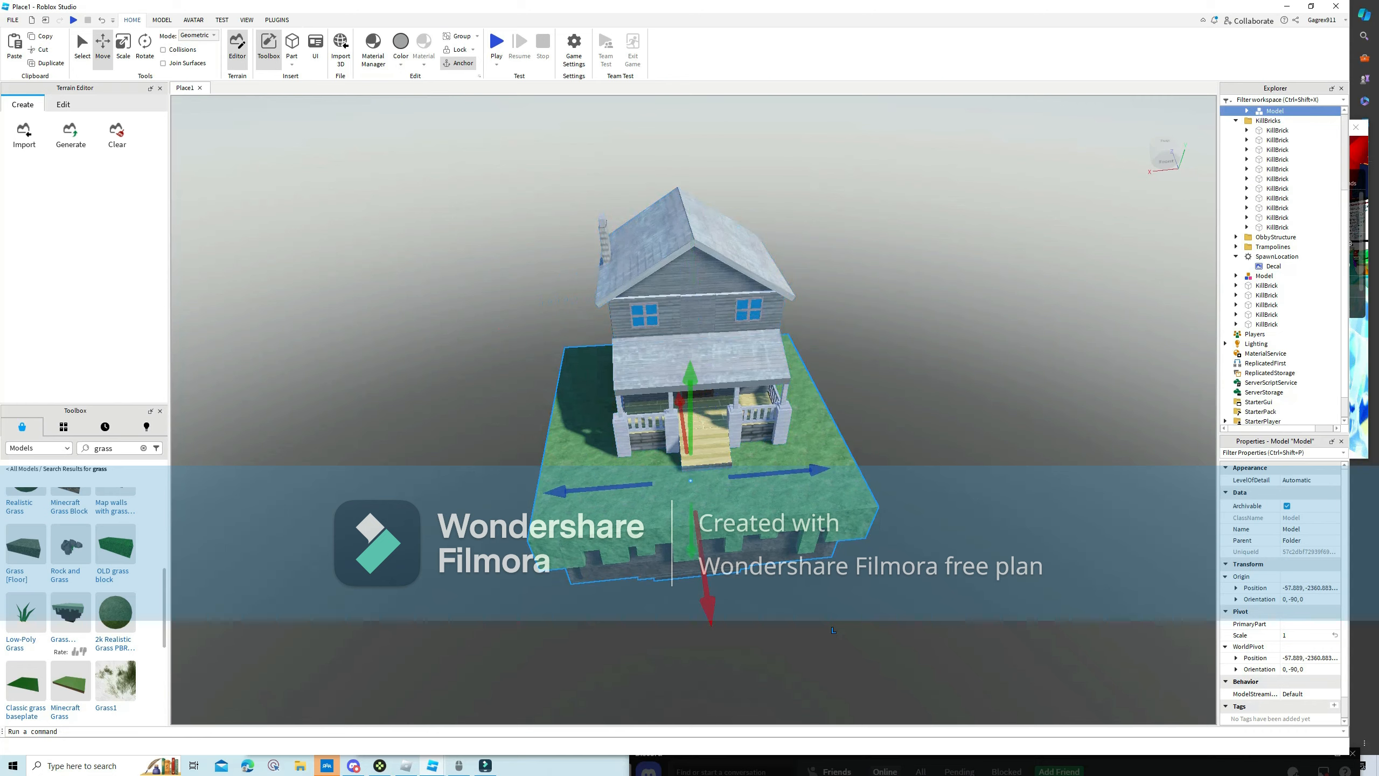
{"action": "left_click", "coordinate": [123, 49]}
{"action": "key", "text": "s"}
{"action": "key", "text": "a"}
{"action": "left_click_drag", "start_coordinate": [773, 607], "coordinate": [786, 661]}
{"action": "right_click_drag", "start_coordinate": [787, 661], "coordinate": [831, 633]}
{"action": "key", "text": "a"}
{"action": "left_click_drag", "start_coordinate": [695, 447], "coordinate": [695, 461]}
{"action": "right_click_drag", "start_coordinate": [695, 459], "coordinate": [688, 467]}
{"action": "left_click_drag", "start_coordinate": [705, 444], "coordinate": [707, 446]}
{"action": "left_click_drag", "start_coordinate": [795, 670], "coordinate": [824, 711]}
{"action": "key", "text": "a"}
{"action": "key", "text": "w"}
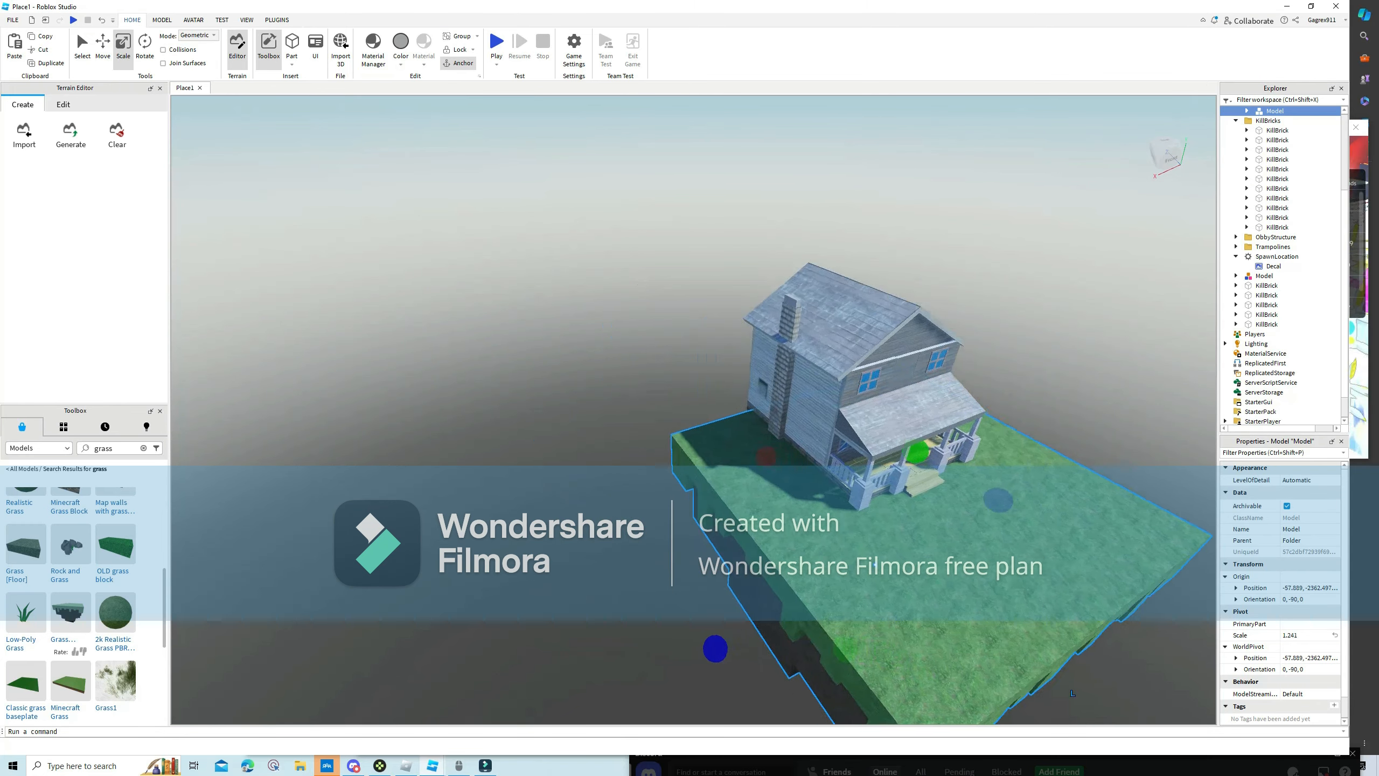
Reposition the house on the enlarged grass platform.
{"action": "mouse_move", "coordinate": [912, 375]}
{"action": "left_mouse_down"}
{"action": "mouse_move", "coordinate": [957, 375]}
{"action": "mouse_move", "coordinate": [948, 388]}
{"action": "mouse_move", "coordinate": [925, 376]}
{"action": "left_mouse_up"}
{"action": "key", "text": "d"}
{"action": "right_click_drag", "start_coordinate": [973, 505], "coordinate": [940, 521]}
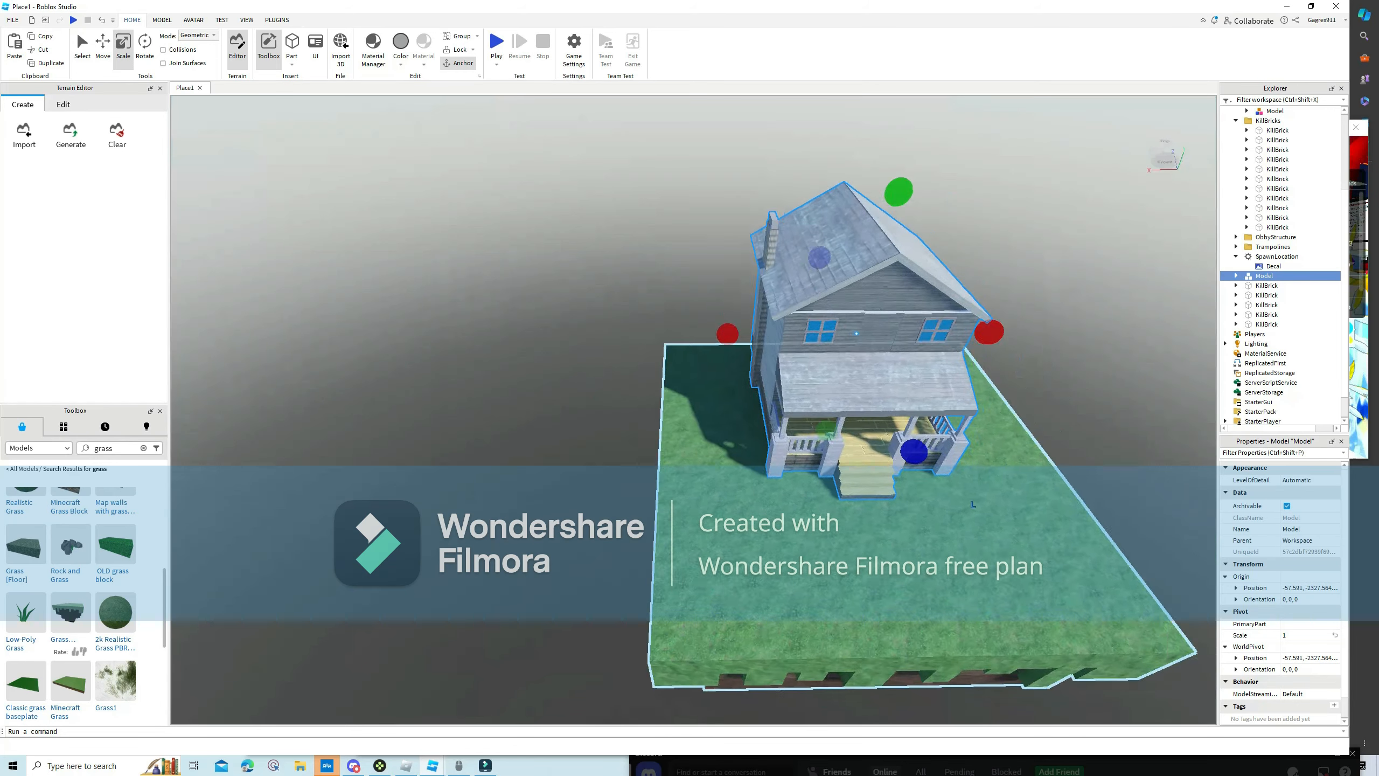
Resize the grass platform model to a scale of about 1.183.
{"action": "key", "text": "s"}
{"action": "key", "text": "d"}
{"action": "left_click", "coordinate": [793, 525]}
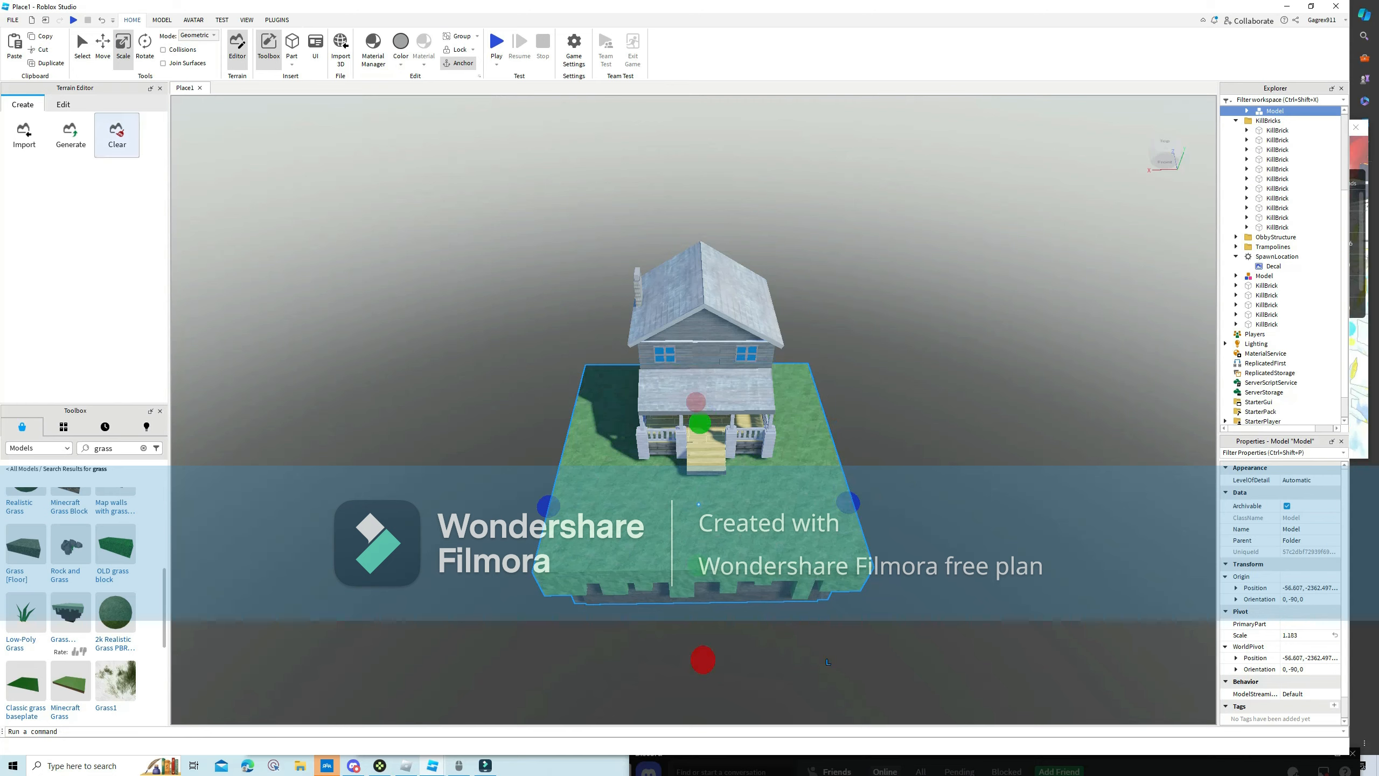
{"action": "left_click_drag", "start_coordinate": [831, 503], "coordinate": [833, 503]}
{"action": "mouse_move", "coordinate": [833, 503]}
{"action": "right_mouse_down"}
{"action": "mouse_move", "coordinate": [852, 505]}
{"action": "mouse_move", "coordinate": [798, 576]}
{"action": "mouse_move", "coordinate": [792, 560]}
{"action": "mouse_move", "coordinate": [842, 483]}
{"action": "right_mouse_up"}
{"action": "key", "text": "w"}
{"action": "key", "text": "a"}
Fine-tune how the house and the grass platform line up, and clear the selection.
{"action": "left_click_drag", "start_coordinate": [764, 425], "coordinate": [766, 413]}
{"action": "key", "text": "a"}
{"action": "right_click_drag", "start_coordinate": [766, 413], "coordinate": [887, 411]}
{"action": "left_click_drag", "start_coordinate": [722, 514], "coordinate": [715, 514]}
{"action": "key", "text": "d"}
{"action": "right_click_drag", "start_coordinate": [716, 514], "coordinate": [570, 555]}
{"action": "key", "text": "d"}
{"action": "key", "text": "s"}
{"action": "key", "text": "s"}
{"action": "key", "text": "a"}
{"action": "left_click", "coordinate": [730, 340]}
{"action": "left_click_drag", "start_coordinate": [855, 296], "coordinate": [854, 296]}
{"action": "left_click", "coordinate": [901, 375]}
Return to the obby course and insert the Teleport parts model from the toolbox.
{"action": "key", "text": "w"}
{"action": "right_click_drag", "start_coordinate": [902, 375], "coordinate": [1027, 201]}
{"action": "key", "text": "w"}
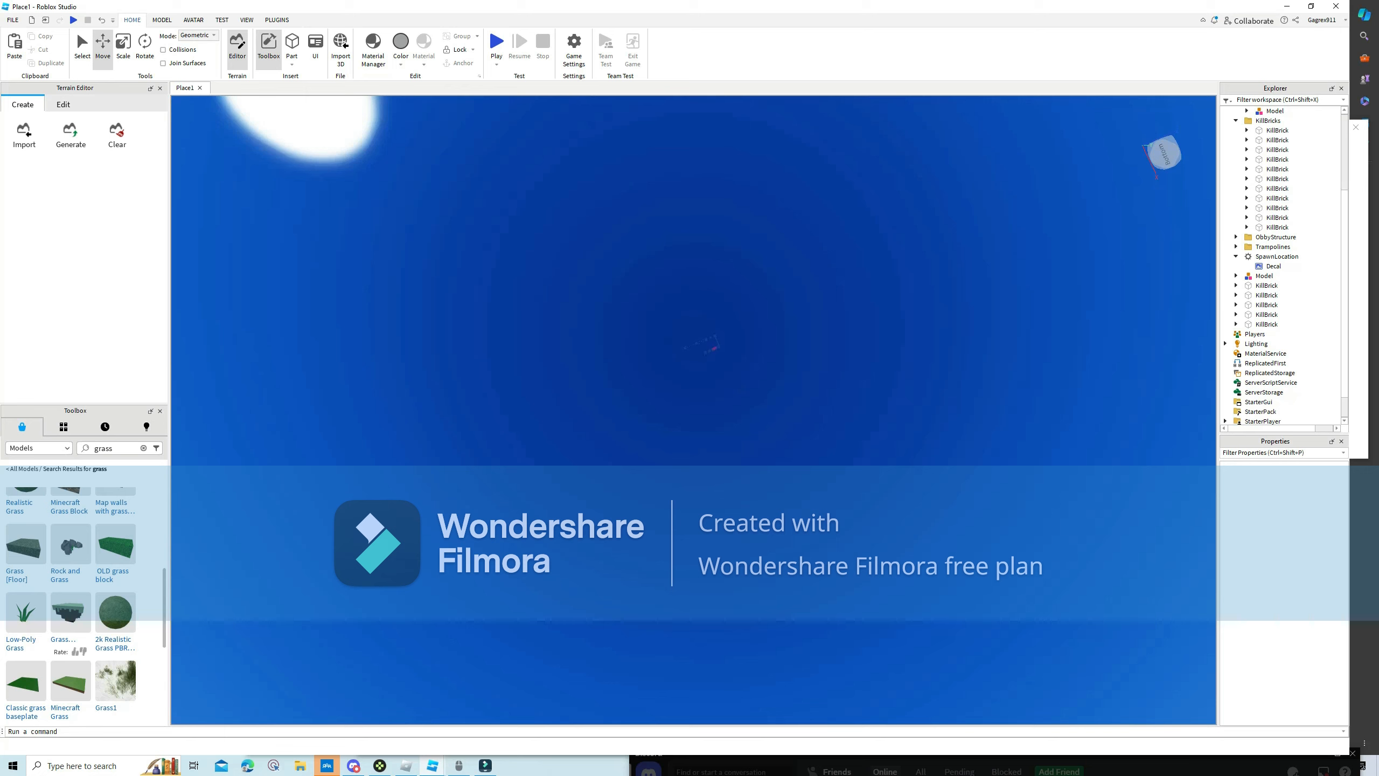
{"action": "right_click_drag", "start_coordinate": [1026, 201], "coordinate": [1265, 199]}
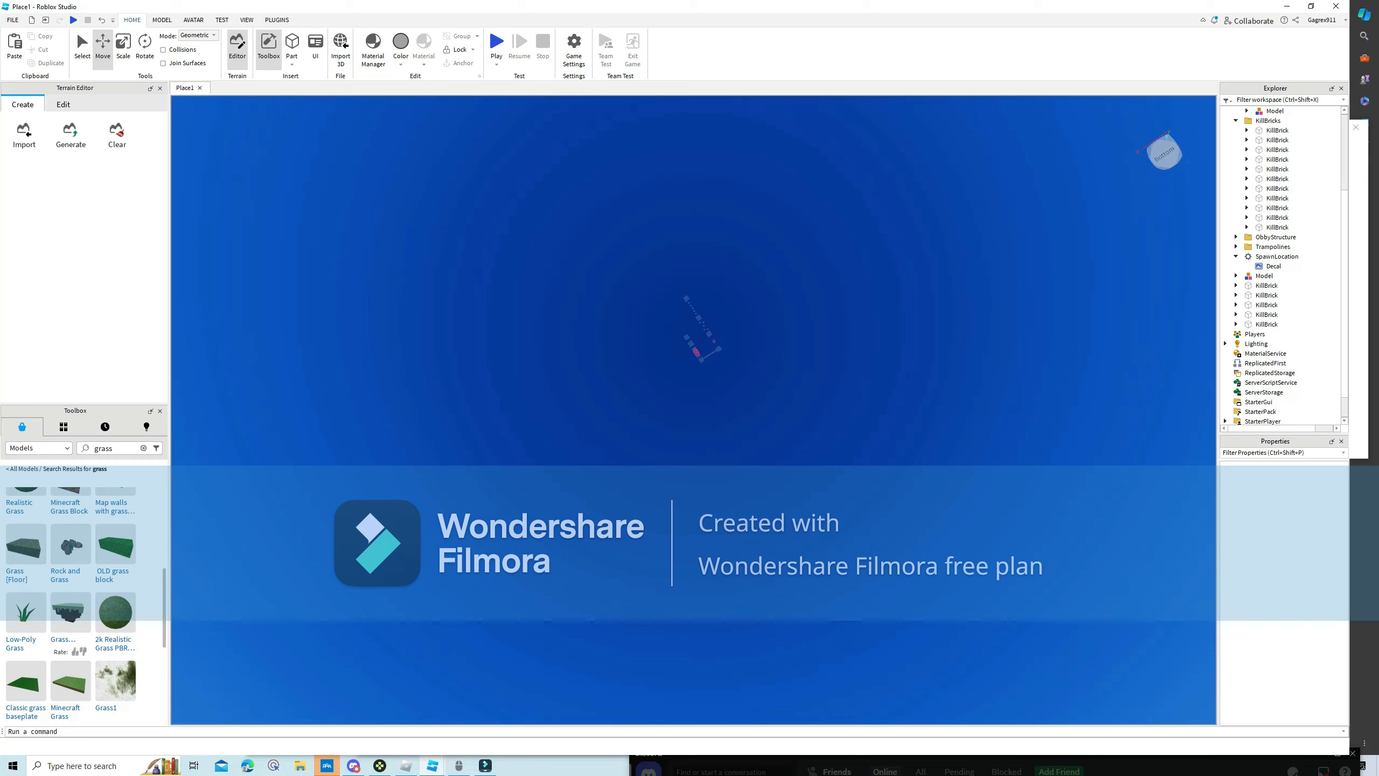
{"action": "key", "text": "w"}
{"action": "right_click_drag", "start_coordinate": [1265, 199], "coordinate": [1216, 401]}
{"action": "key", "text": "s"}
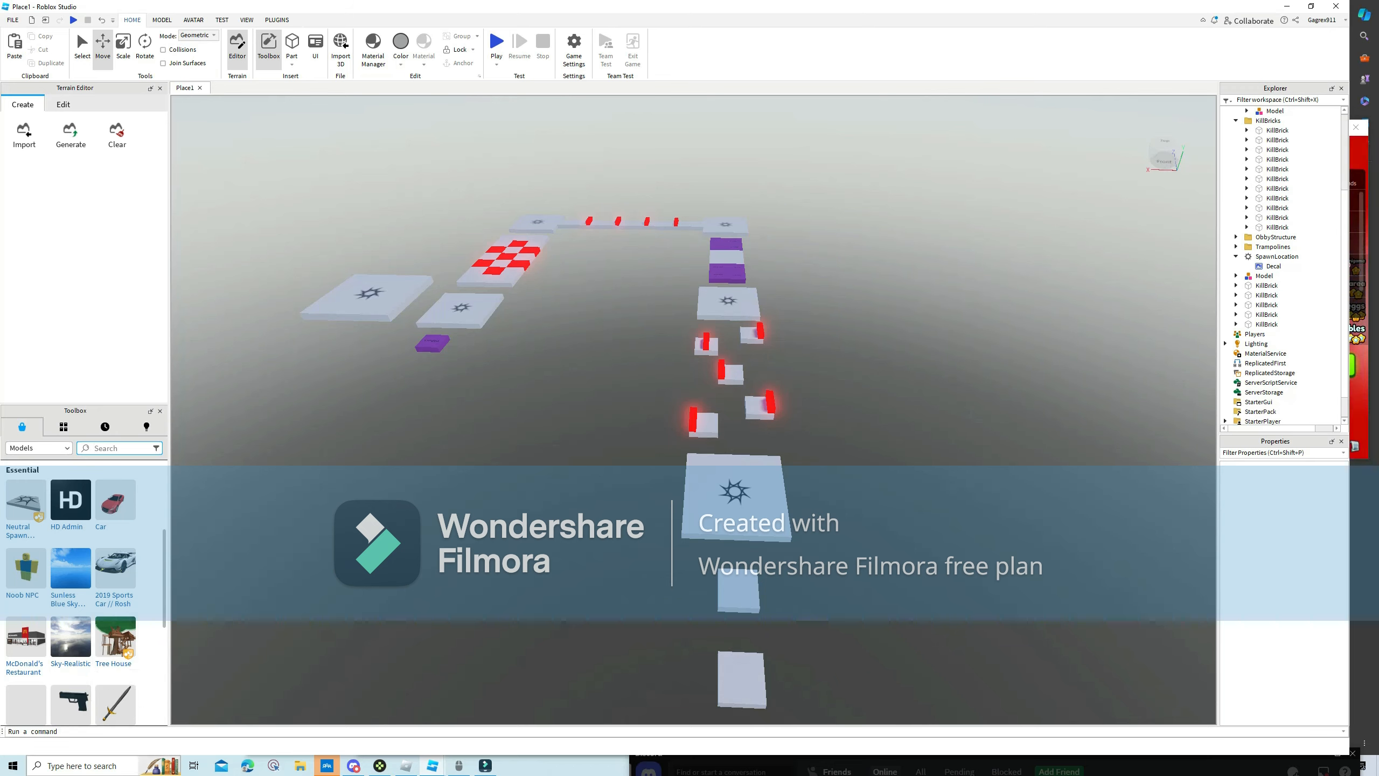
{"action": "type", "text": "s"}
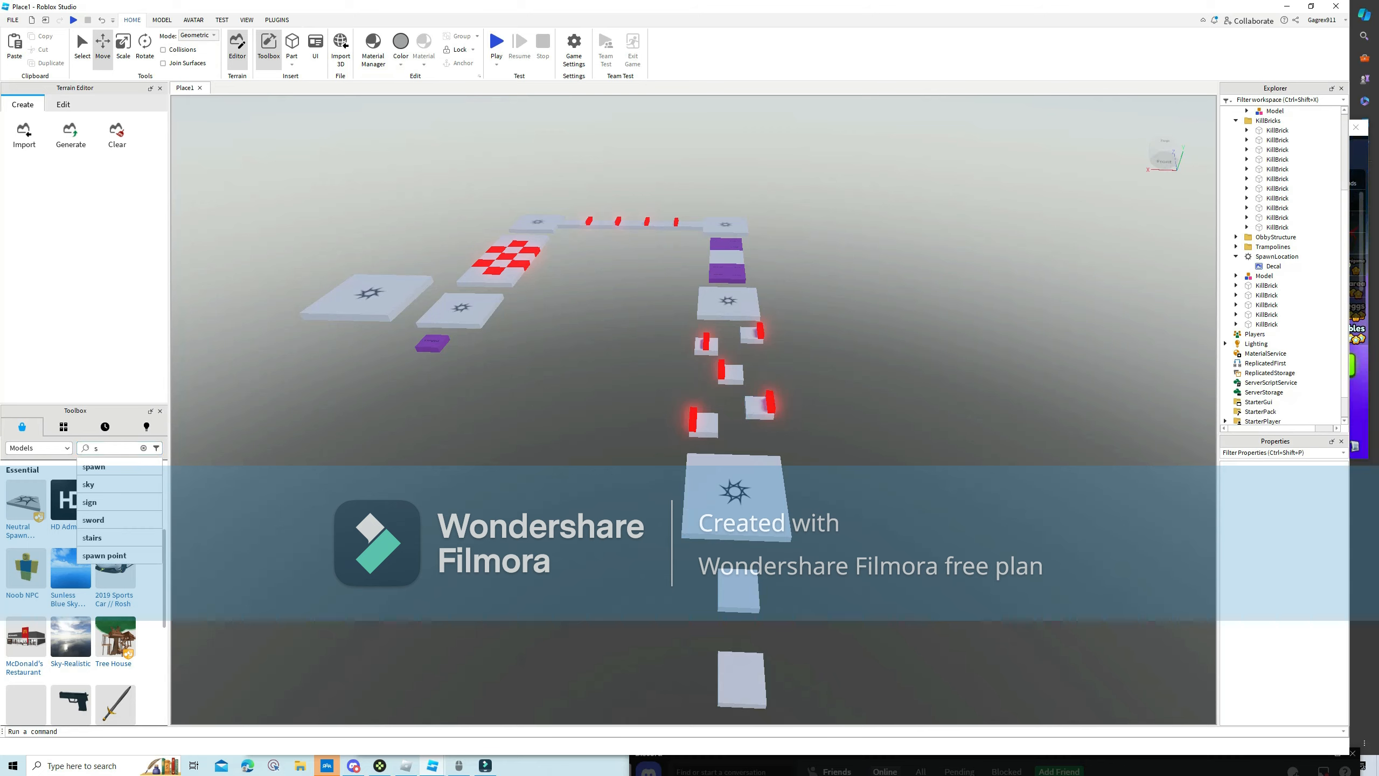
{"action": "scroll", "coordinate": [694, 410], "scroll_direction": "up", "scroll_amount": 2}
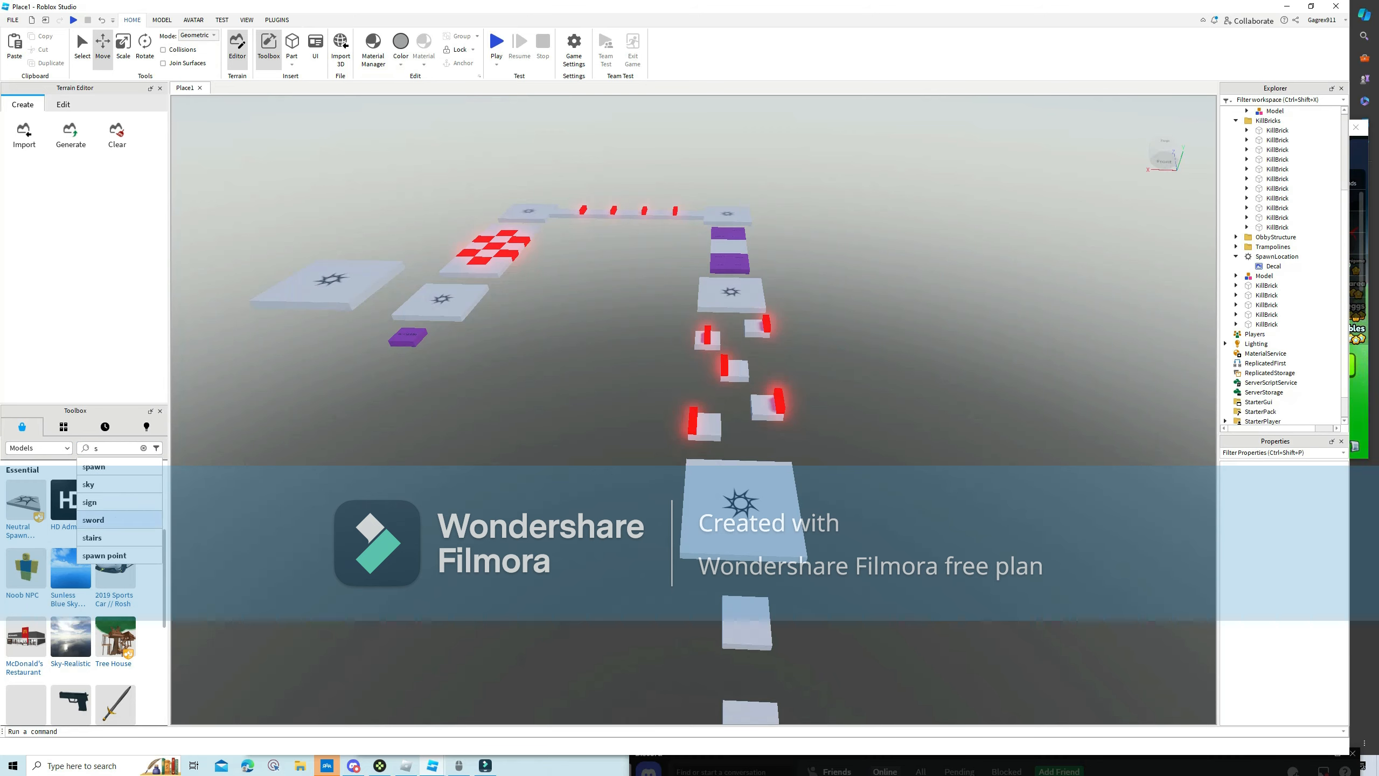
{"action": "key", "text": "Escape"}
{"action": "scroll", "coordinate": [84, 594], "scroll_direction": "down", "scroll_amount": 5}
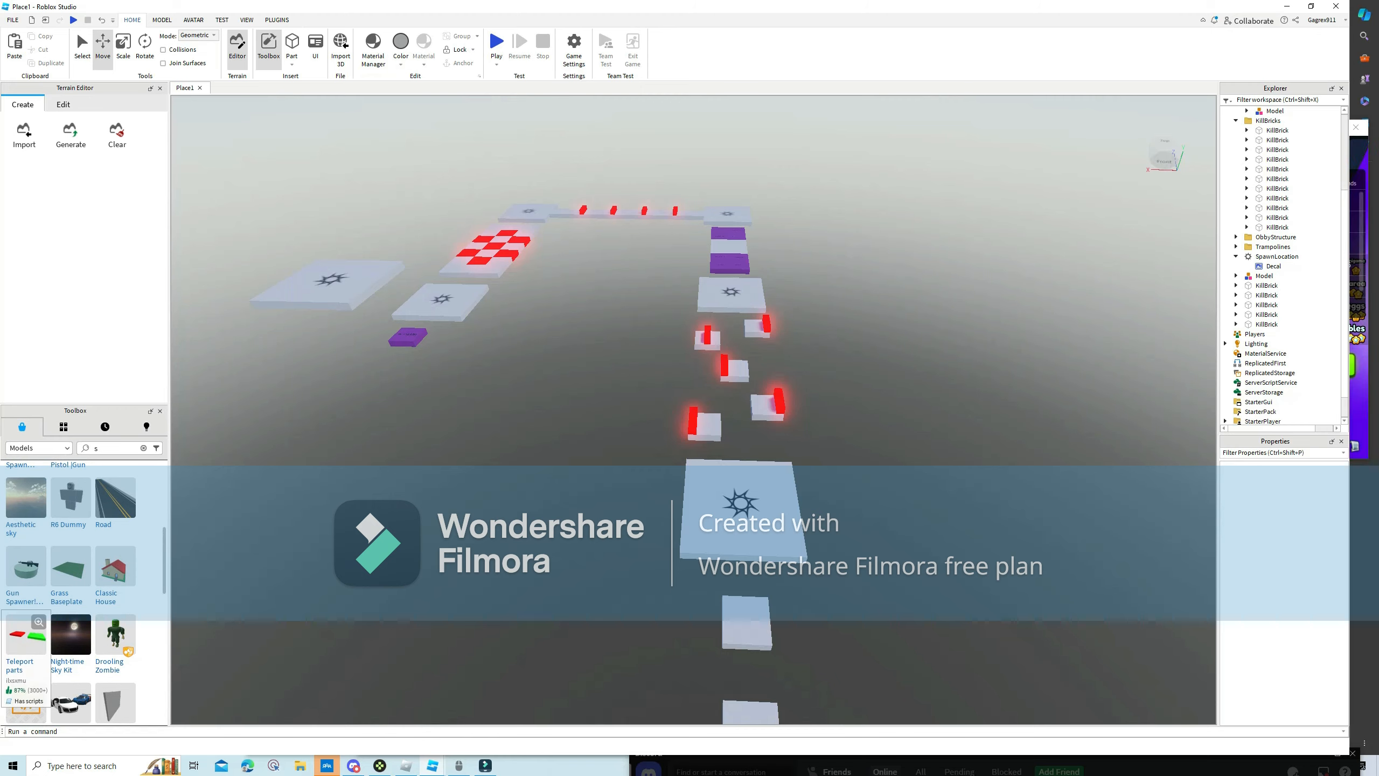
{"action": "left_click", "coordinate": [26, 634]}
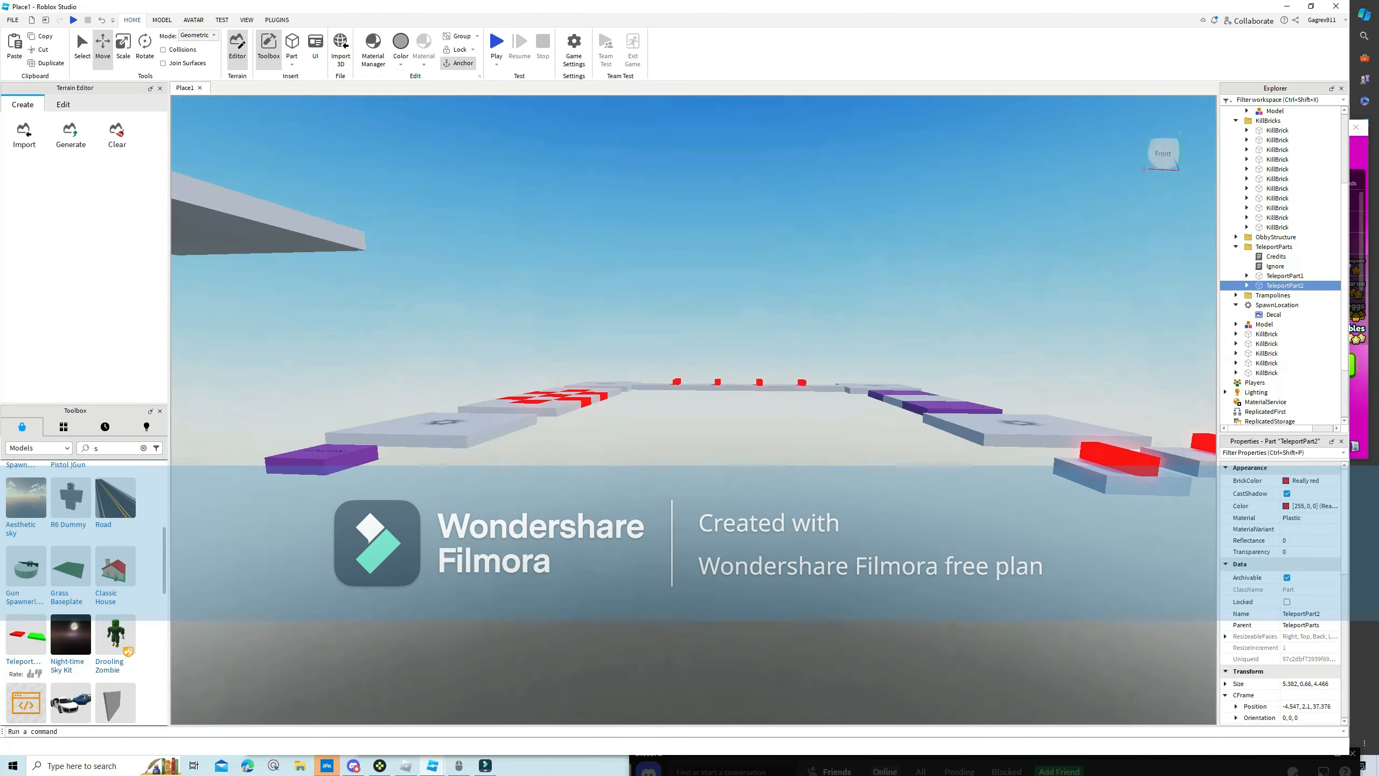
Move the red teleport part over the small obby blocks that carry the kill bricks.
{"action": "right_click_drag", "start_coordinate": [693, 435], "coordinate": [651, 516]}
{"action": "key", "text": "s"}
{"action": "key", "text": "a"}
{"action": "left_click_drag", "start_coordinate": [636, 502], "coordinate": [689, 457]}
{"action": "right_click_drag", "start_coordinate": [685, 477], "coordinate": [760, 446]}
{"action": "key", "text": "w"}
{"action": "left_click_drag", "start_coordinate": [689, 457], "coordinate": [677, 446]}
{"action": "right_click_drag", "start_coordinate": [760, 445], "coordinate": [787, 434]}
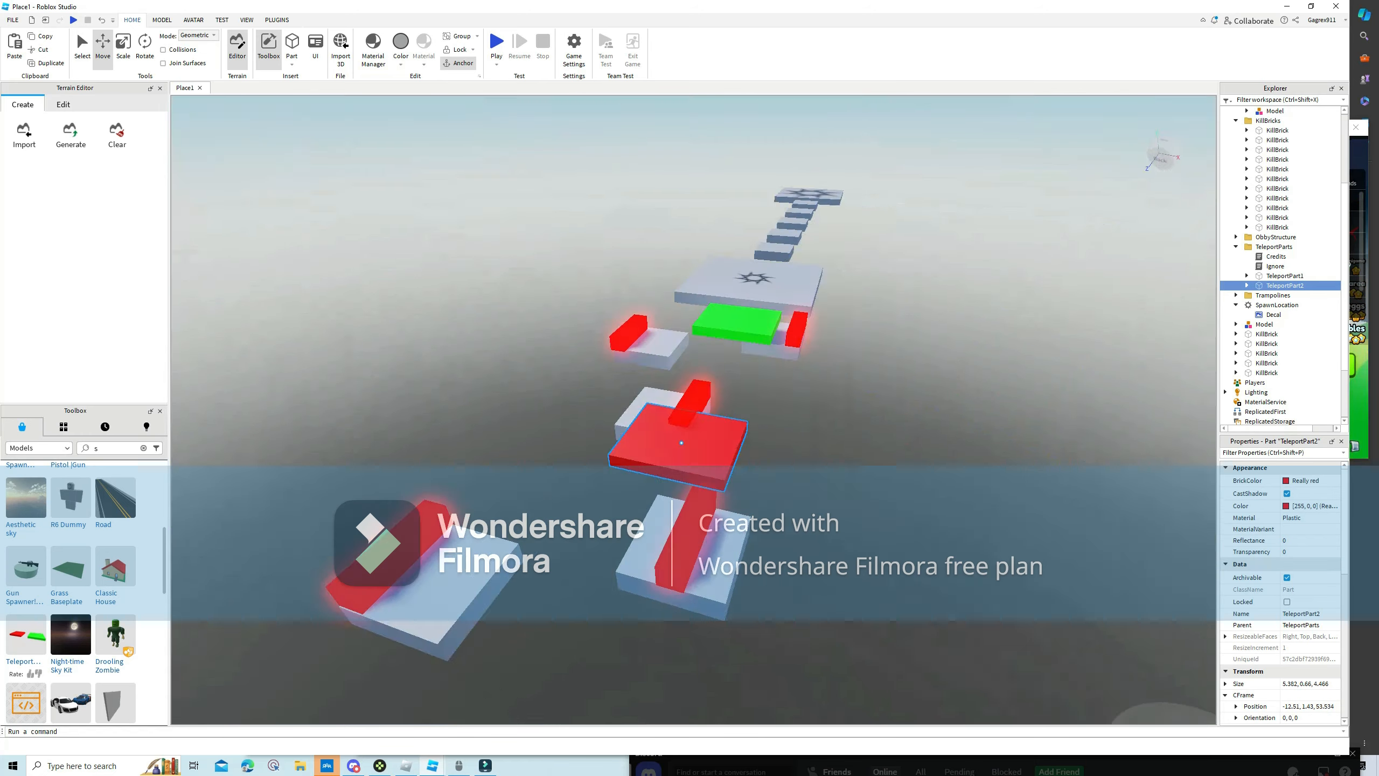
{"action": "left_click_drag", "start_coordinate": [677, 447], "coordinate": [670, 440]}
{"action": "right_click_drag", "start_coordinate": [787, 435], "coordinate": [814, 402]}
Move the green teleport part onto the checkpoint platform beside the purple trampoline.
{"action": "left_click_drag", "start_coordinate": [402, 443], "coordinate": [413, 446]}
{"action": "right_click_drag", "start_coordinate": [403, 442], "coordinate": [336, 467]}
{"action": "key", "text": "s"}
{"action": "left_click_drag", "start_coordinate": [412, 445], "coordinate": [424, 448]}
{"action": "right_click_drag", "start_coordinate": [337, 468], "coordinate": [304, 522]}
{"action": "left_click_drag", "start_coordinate": [424, 448], "coordinate": [613, 449]}
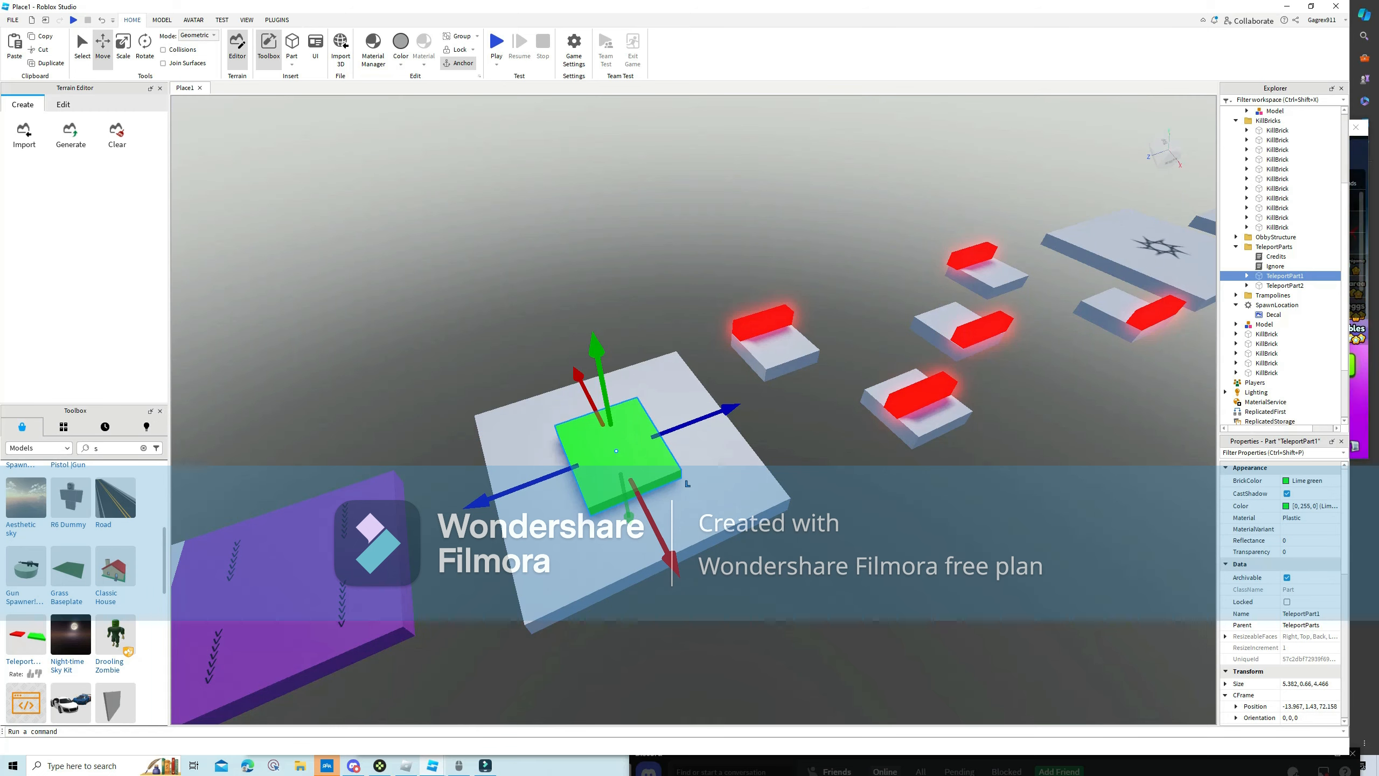
Scale the green teleport part to about 11.91 studs across the checkpoint platform and widen it in the other direction.
{"action": "key", "text": "ctrl+3"}
{"action": "left_click_drag", "start_coordinate": [538, 480], "coordinate": [457, 511]}
{"action": "key", "text": "d"}
{"action": "left_click_drag", "start_coordinate": [466, 426], "coordinate": [548, 400]}
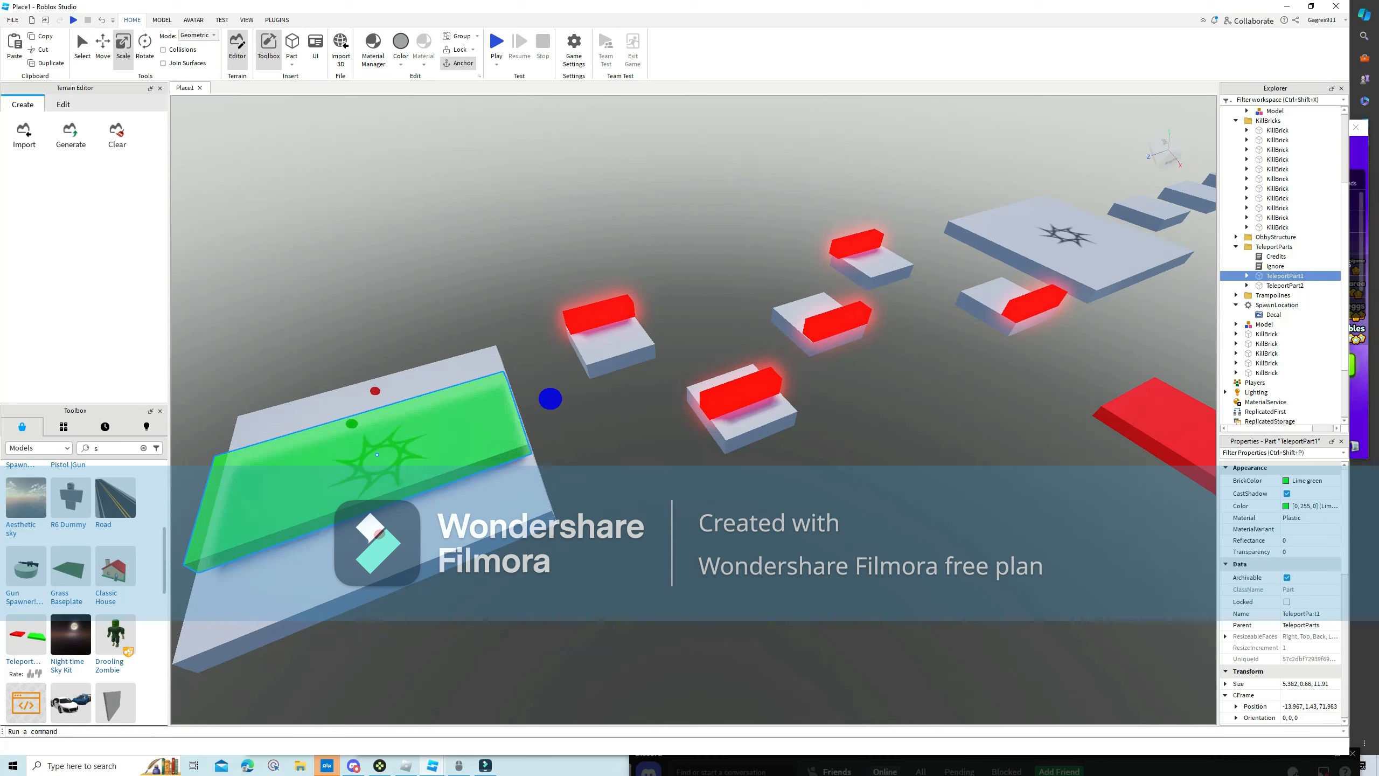
{"action": "key", "text": "s"}
{"action": "left_click_drag", "start_coordinate": [477, 503], "coordinate": [488, 548]}
{"action": "left_click_drag", "start_coordinate": [455, 391], "coordinate": [447, 356]}
{"action": "key", "text": "a"}
Select the red teleport part and move it off the obby toward the house platform far below.
{"action": "right_click_drag", "start_coordinate": [448, 357], "coordinate": [649, 299]}
{"action": "key", "text": "s"}
{"action": "left_click", "coordinate": [488, 347]}
{"action": "key", "text": "w"}
{"action": "key", "text": "w"}
{"action": "left_click_drag", "start_coordinate": [739, 265], "coordinate": [688, 477]}
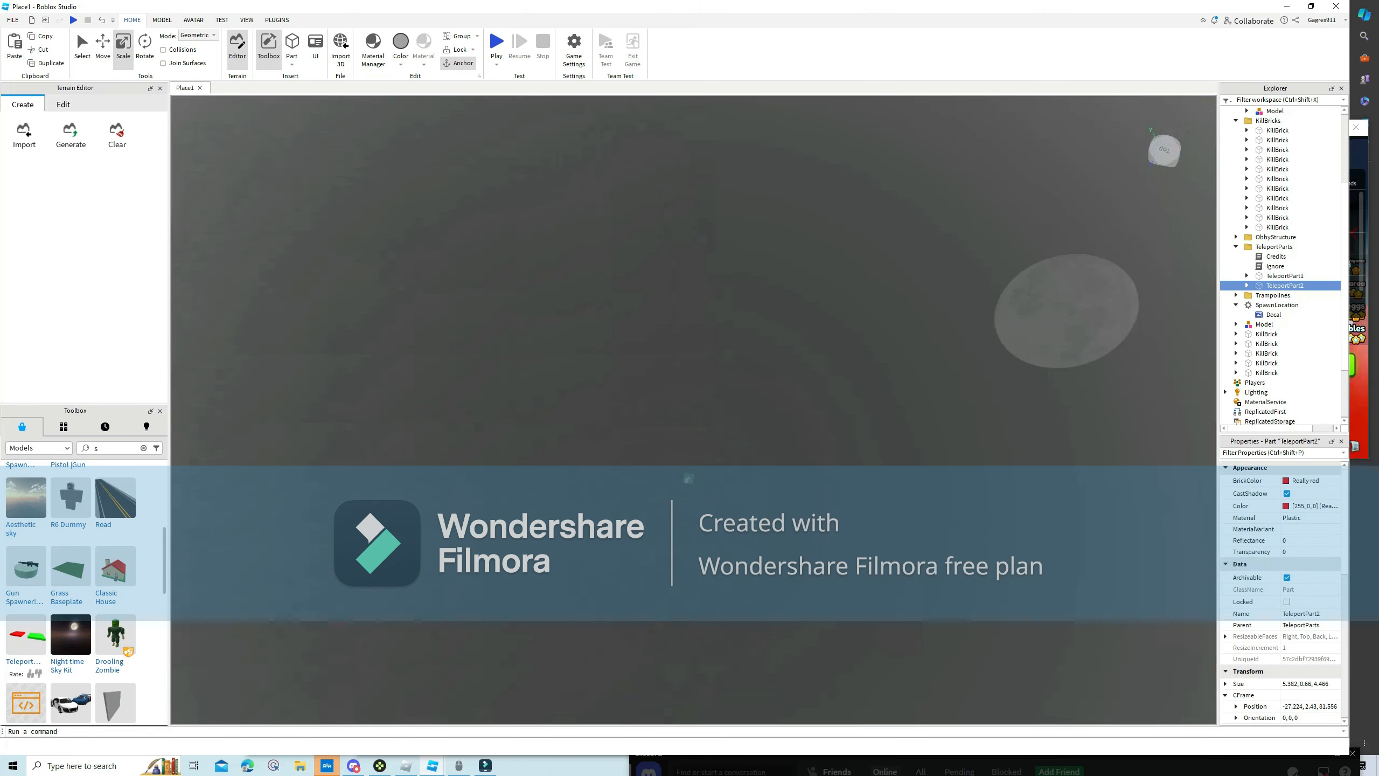
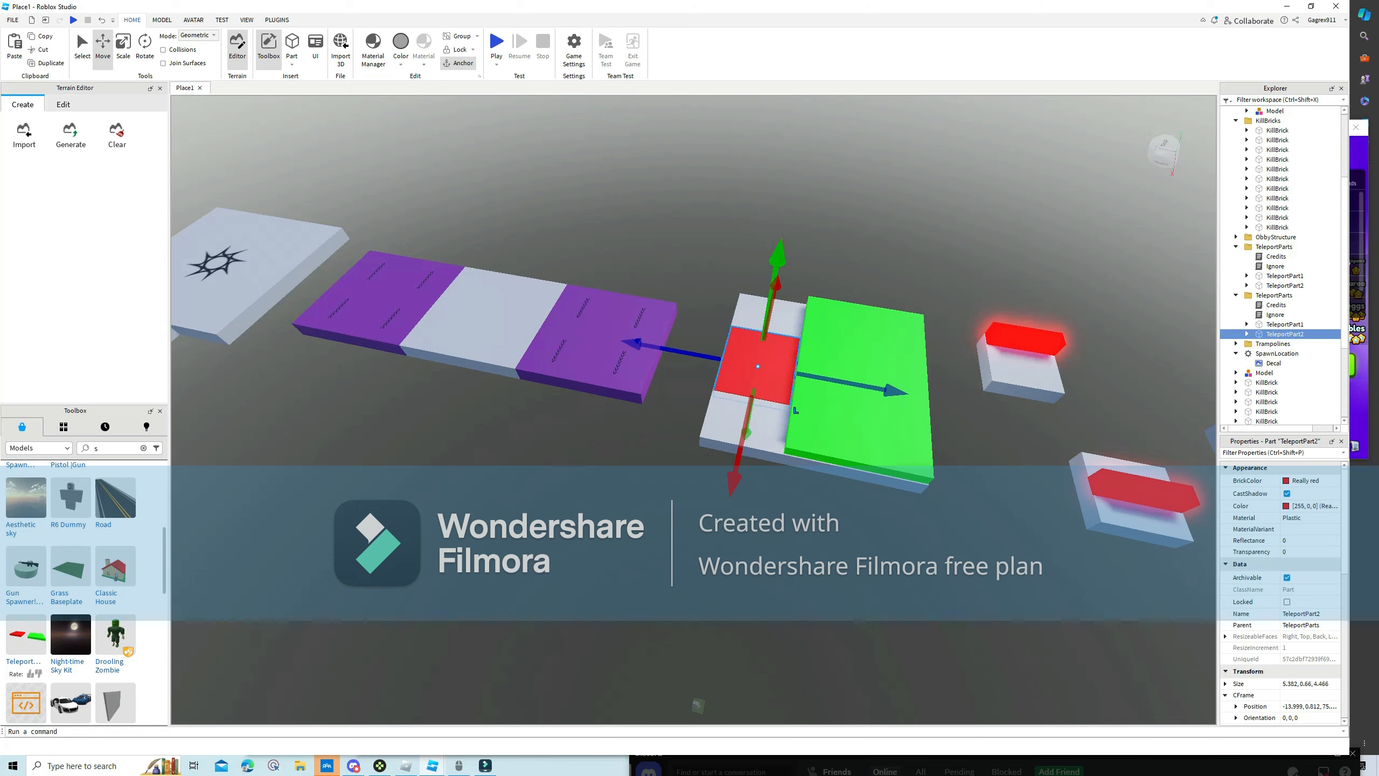
Adjust the height of the green teleport part on the checkpoint platform slightly and deselect it.
{"action": "scroll", "coordinate": [795, 410], "scroll_direction": "up", "scroll_amount": 3}
{"action": "left_click_drag", "start_coordinate": [806, 254], "coordinate": [806, 251]}
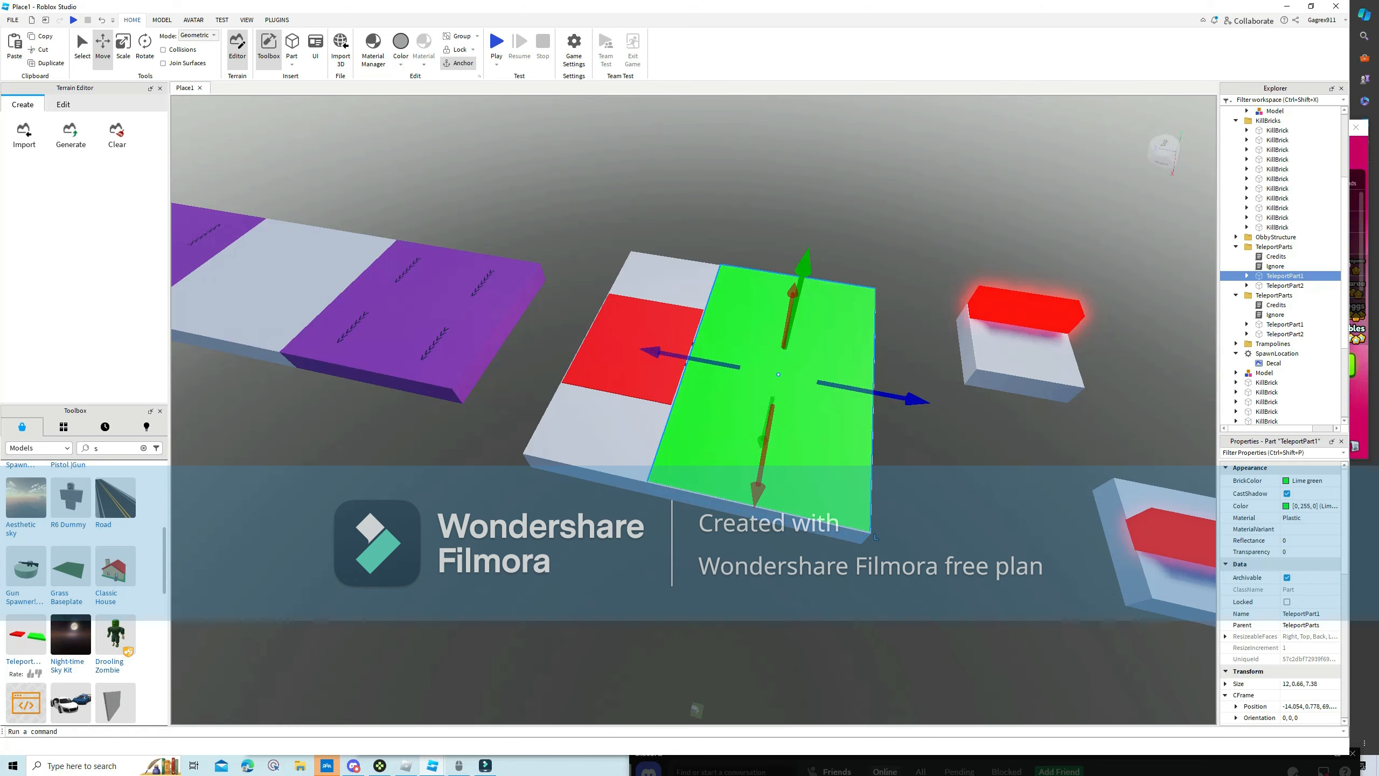
{"action": "left_click", "coordinate": [696, 707]}
Check from close up how the red and green teleport parts sit on the checkpoint platform.
{"action": "scroll", "coordinate": [699, 685], "scroll_direction": "up", "scroll_amount": 10}
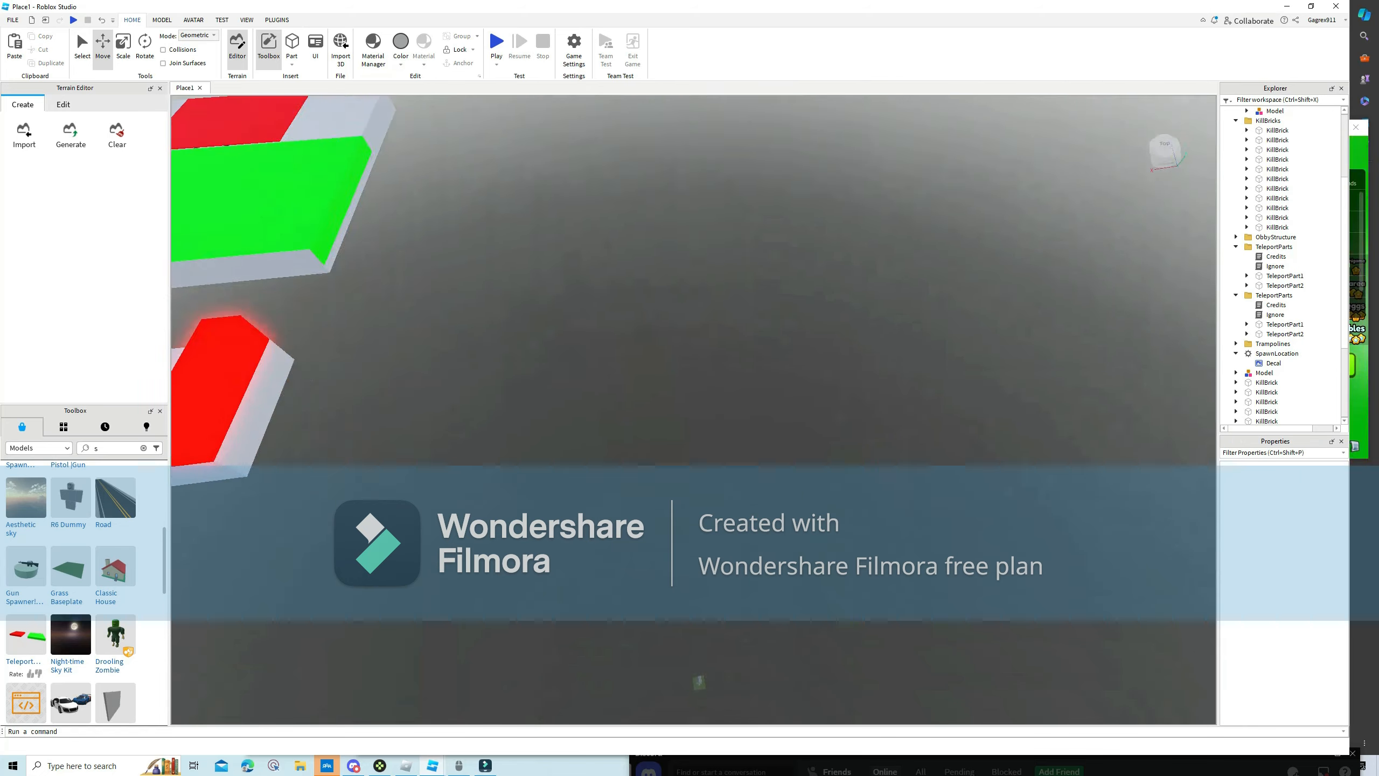
{"action": "right_click_drag", "start_coordinate": [697, 435], "coordinate": [651, 381]}
{"action": "key", "text": "w"}
{"action": "key", "text": "w"}
{"action": "key", "text": "w"}
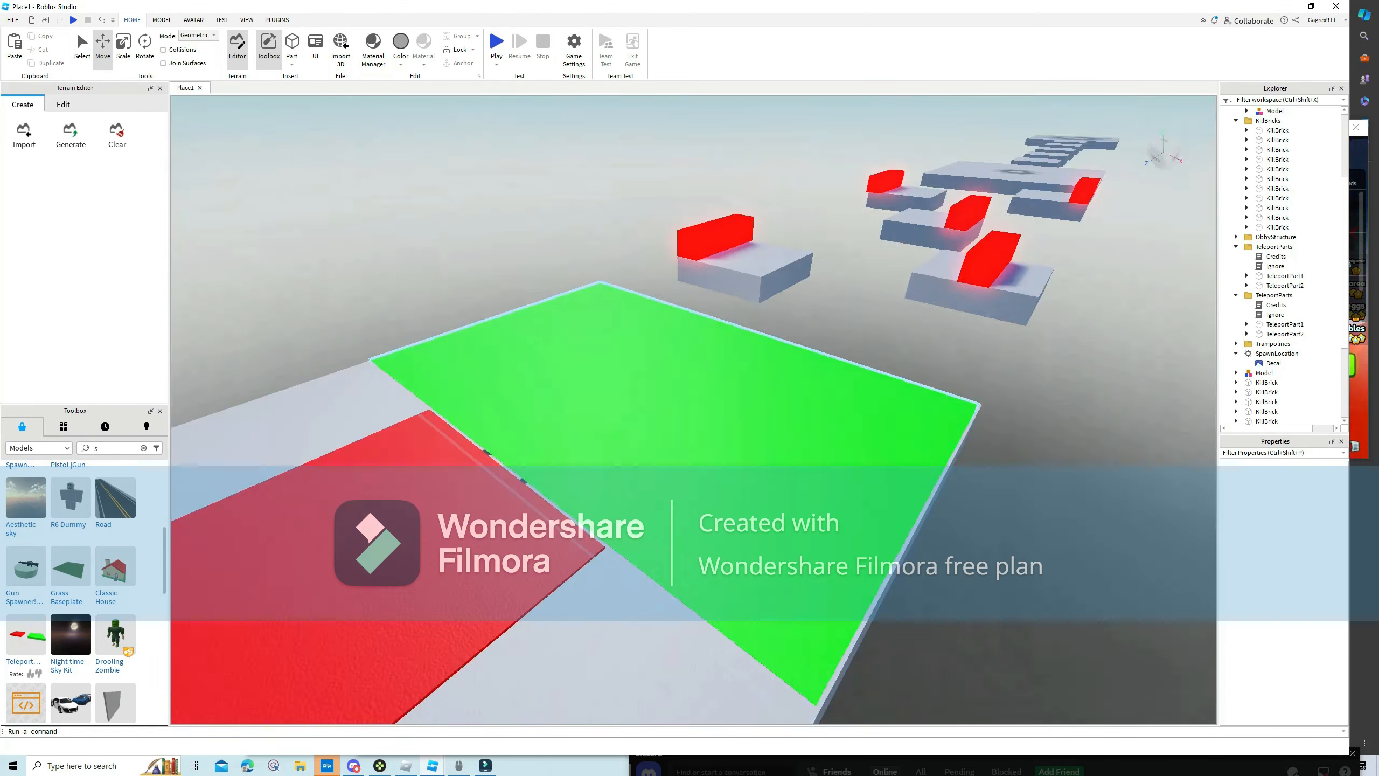
{"action": "key", "text": "s"}
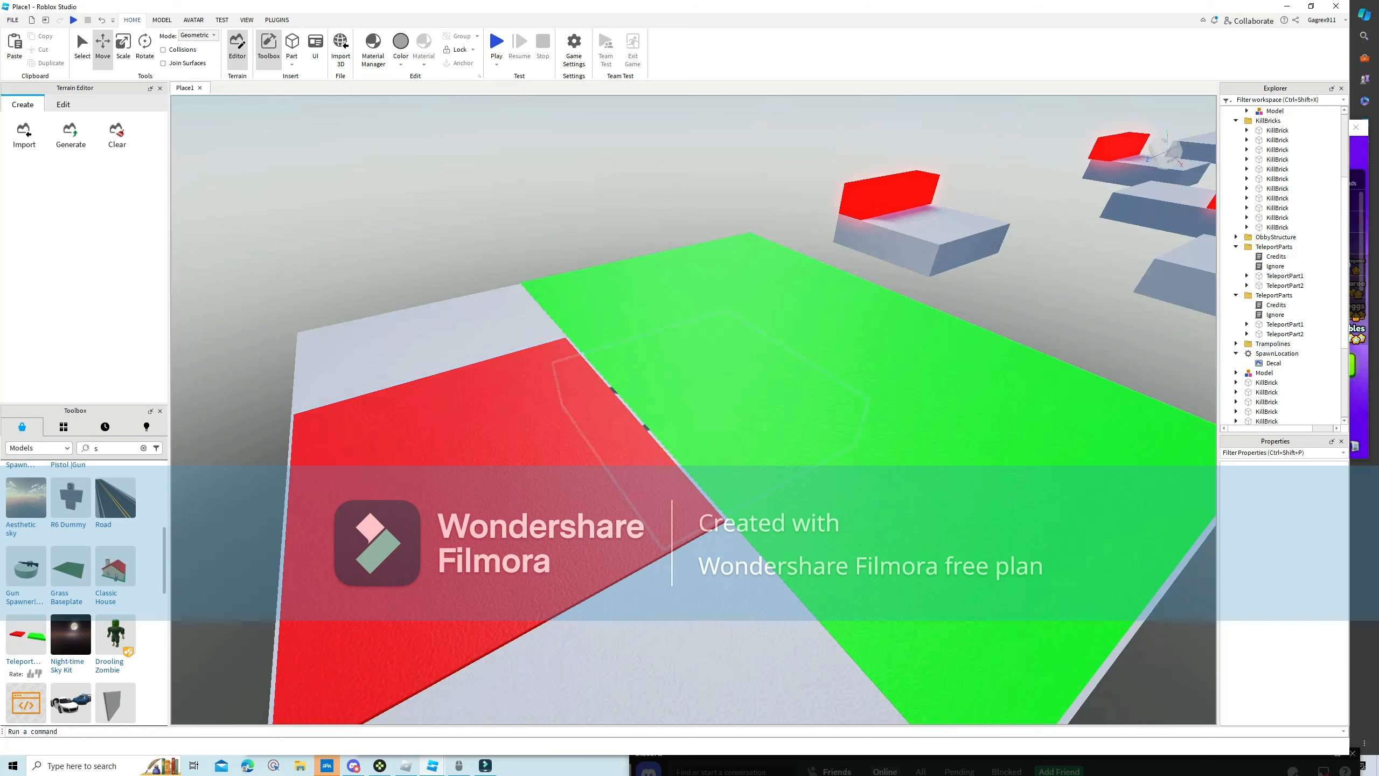
Check from close up how the checkpoint block sits over the red part, and clear the selection.
{"action": "key", "text": "f"}
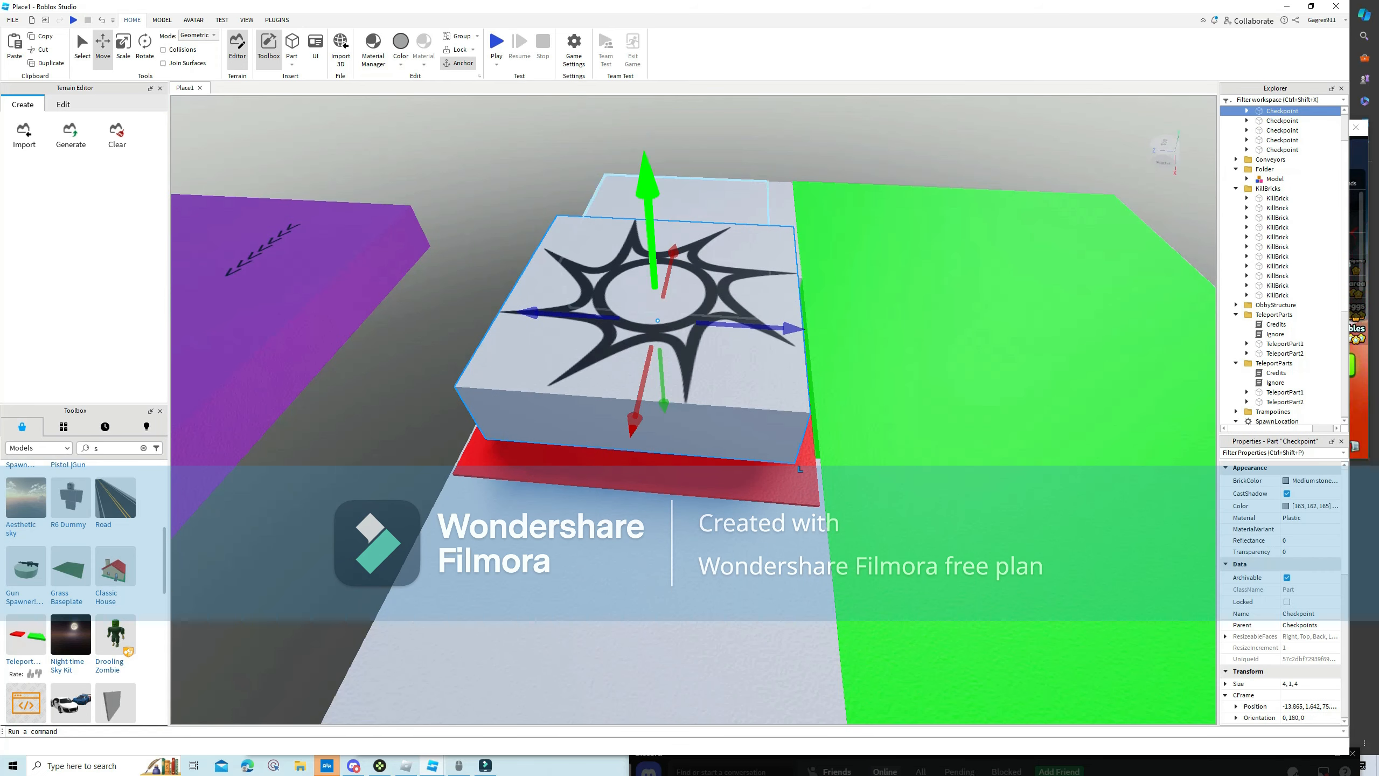
{"action": "key", "text": "s"}
{"action": "left_click", "coordinate": [658, 255]}
{"action": "right_click_drag", "start_coordinate": [657, 256], "coordinate": [787, 250]}
{"action": "key", "text": "w"}
{"action": "key", "text": "s"}
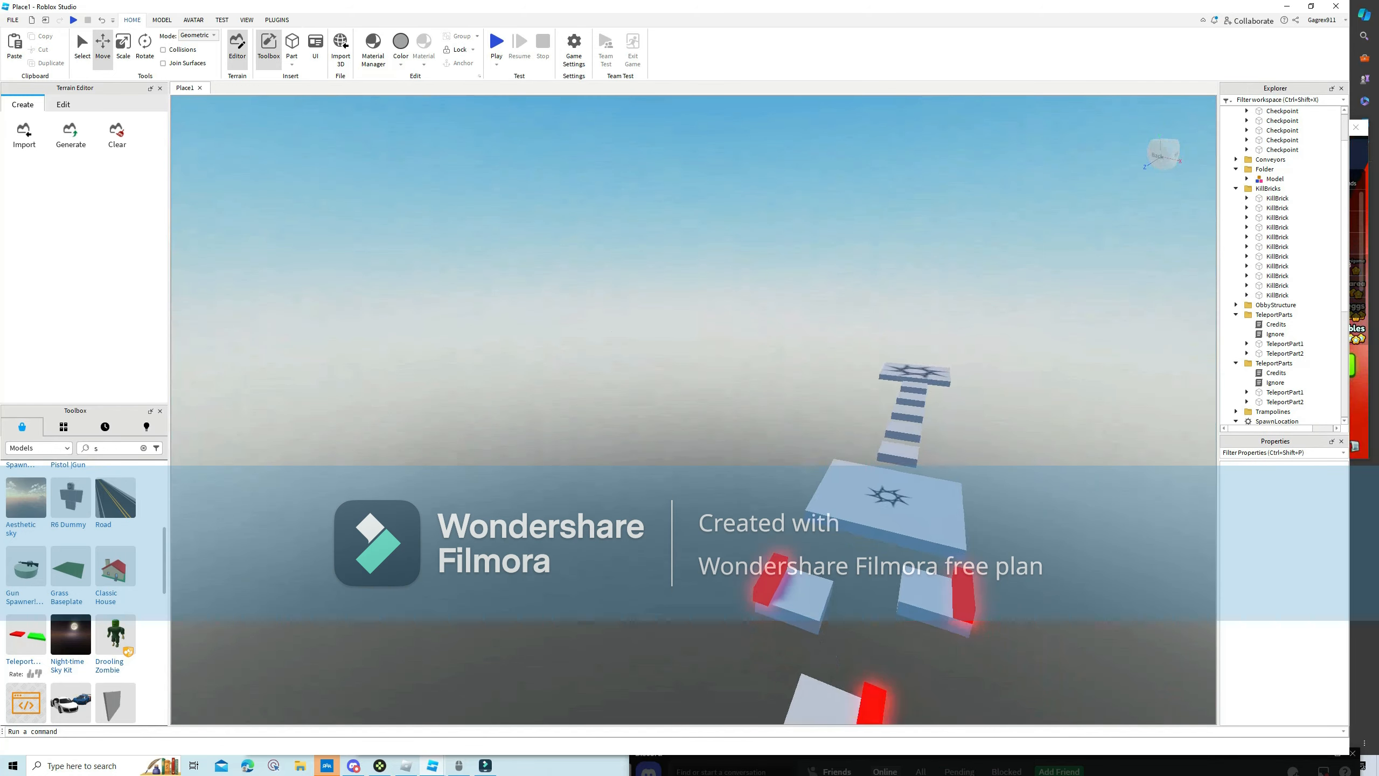
Start a playtest and run the obby past the kill bricks onto the green teleport part.
{"action": "left_click", "coordinate": [496, 47]}
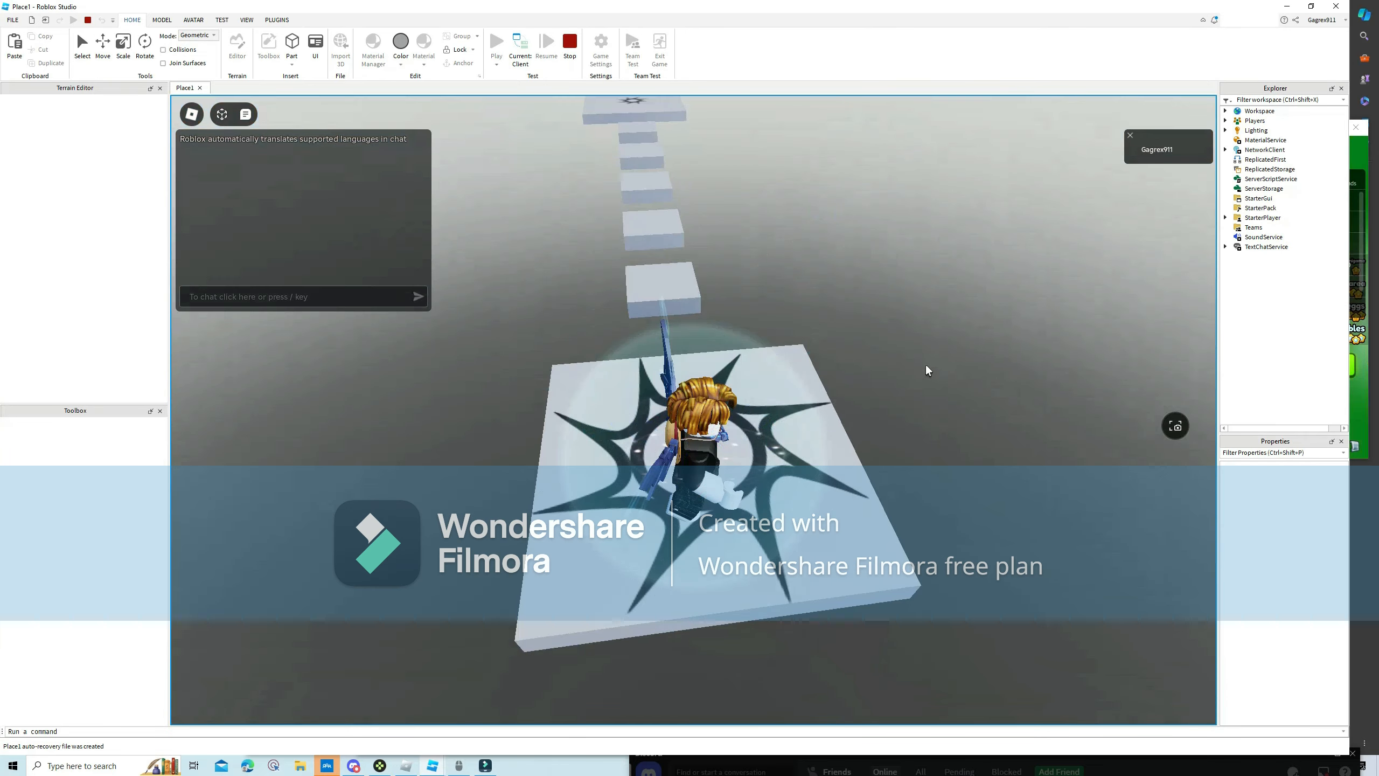
{"action": "key", "text": "w"}
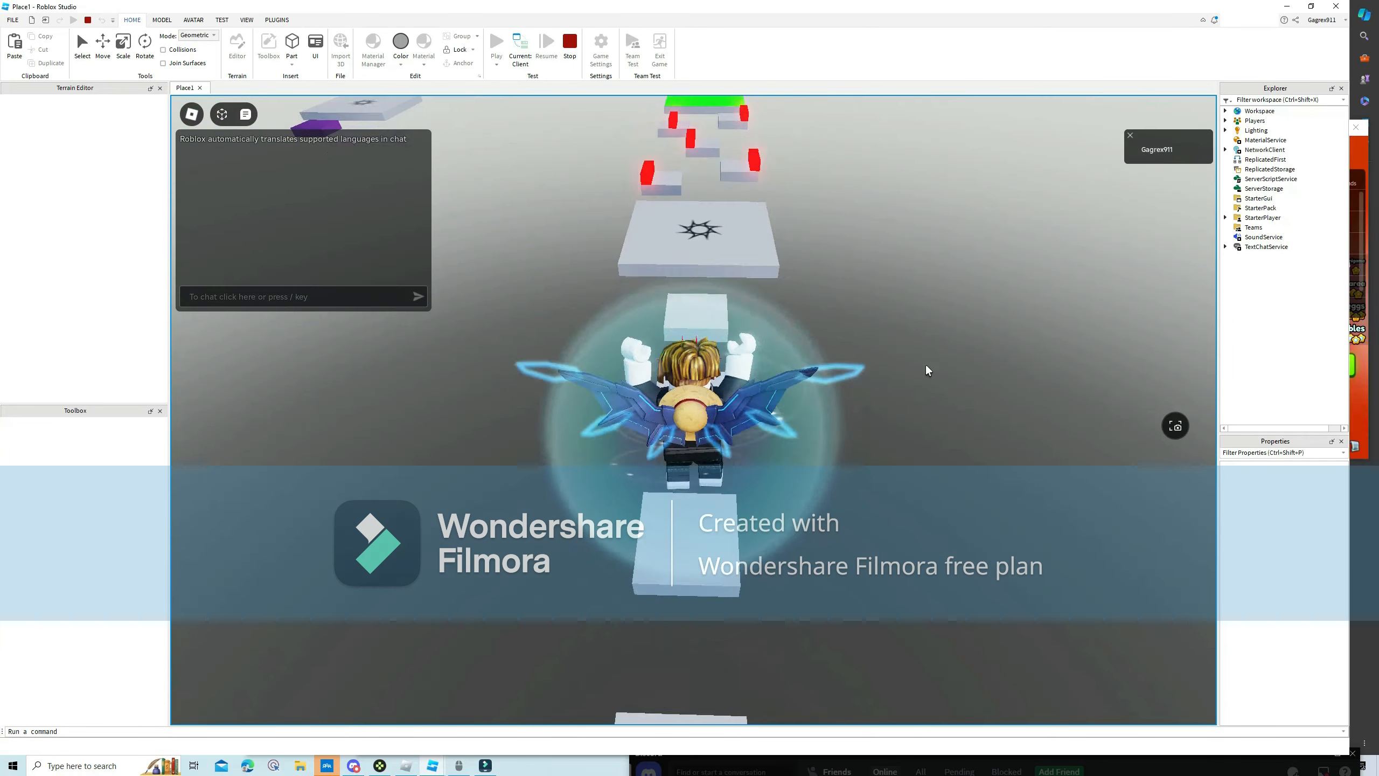
{"action": "key", "text": "w"}
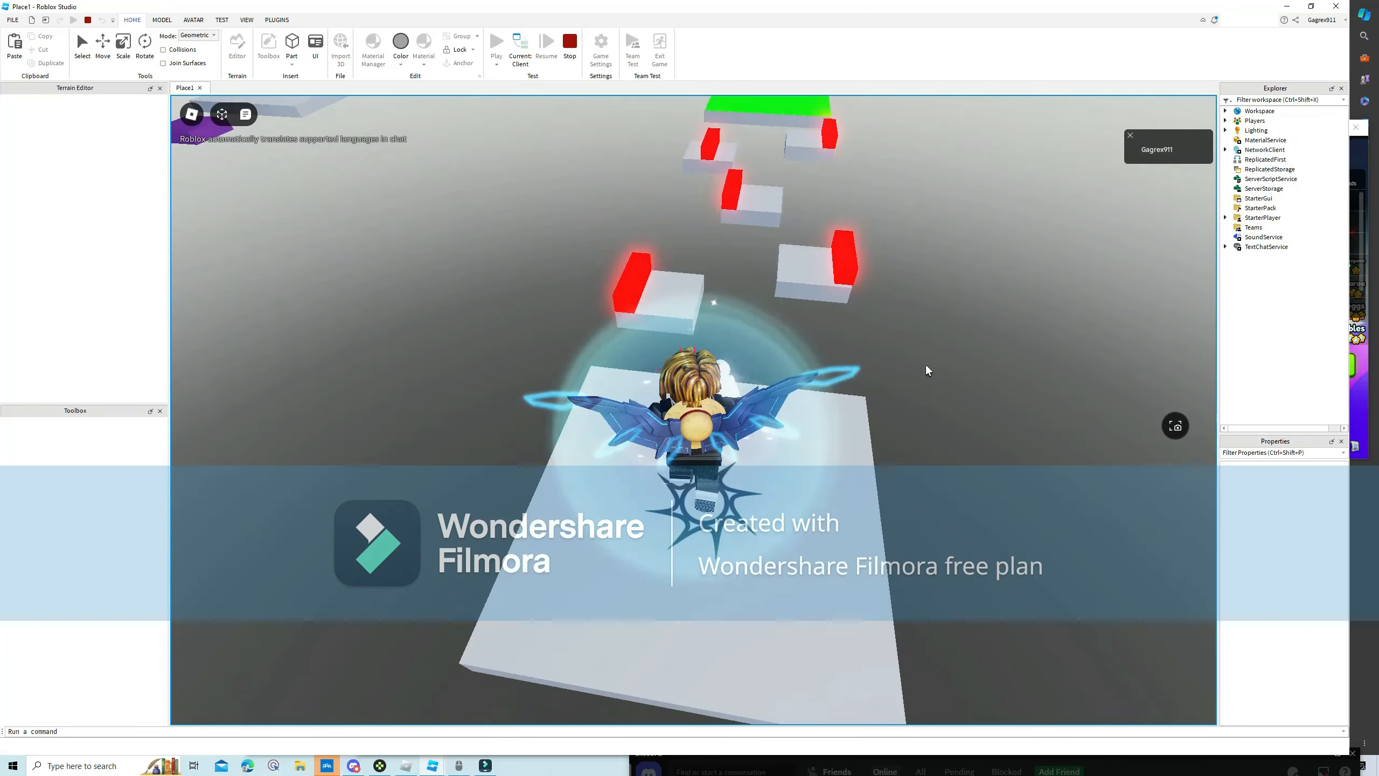
{"action": "key", "text": "w"}
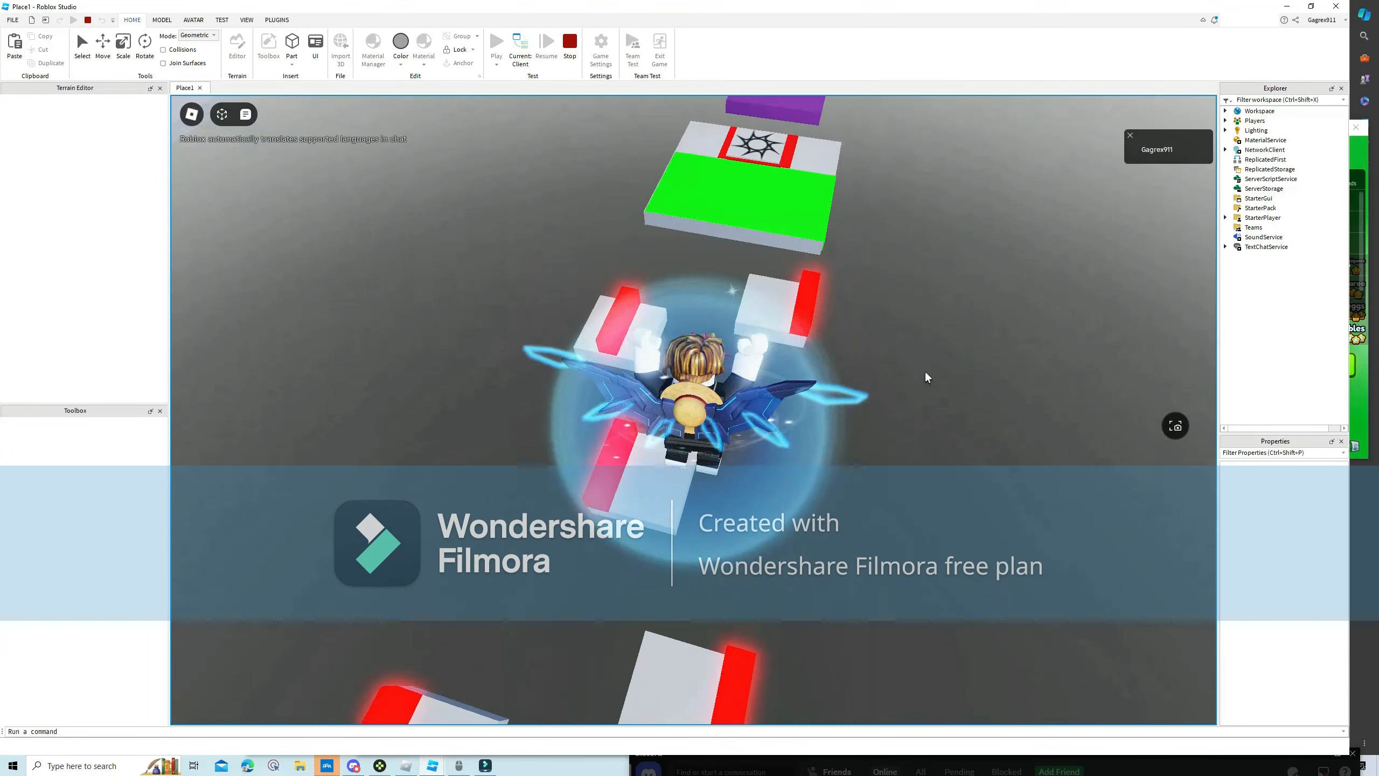
{"action": "key", "text": "w"}
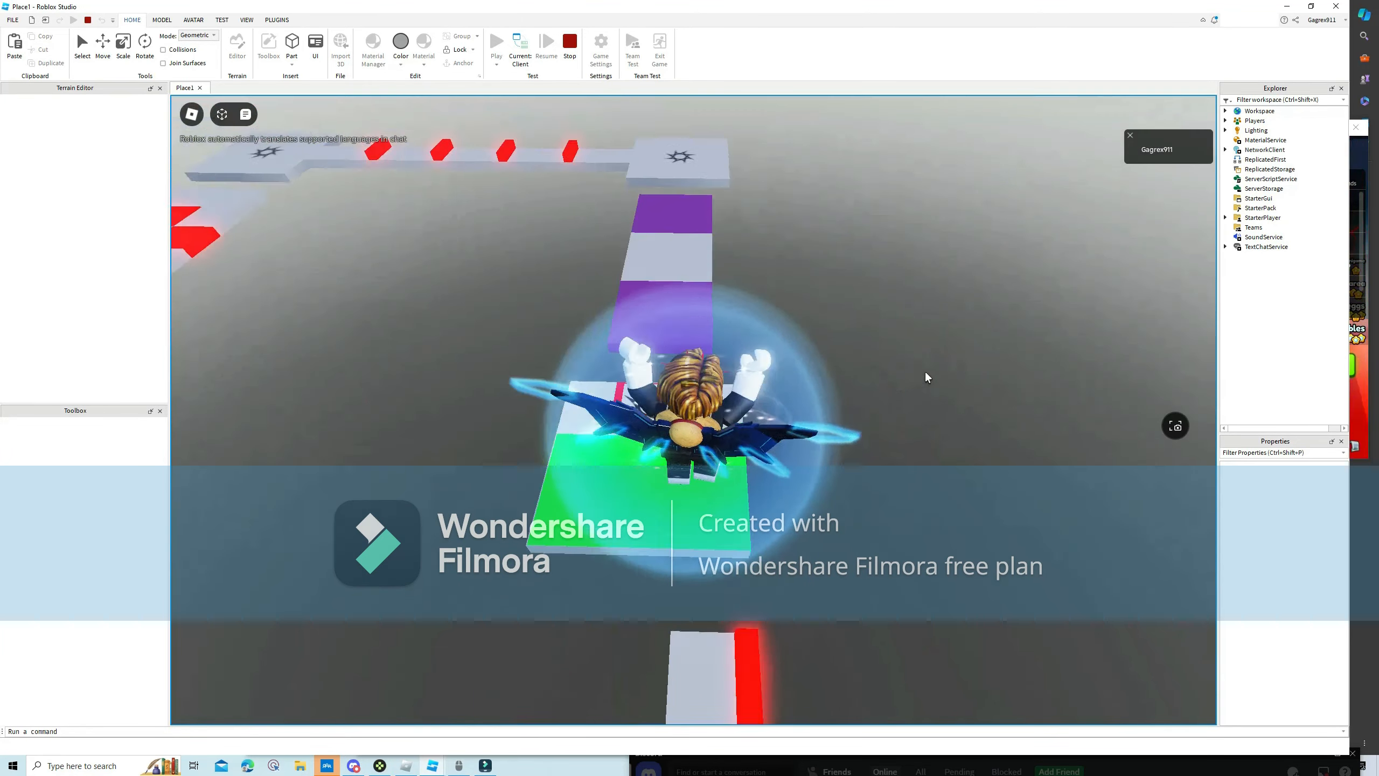
{"action": "key", "text": "w"}
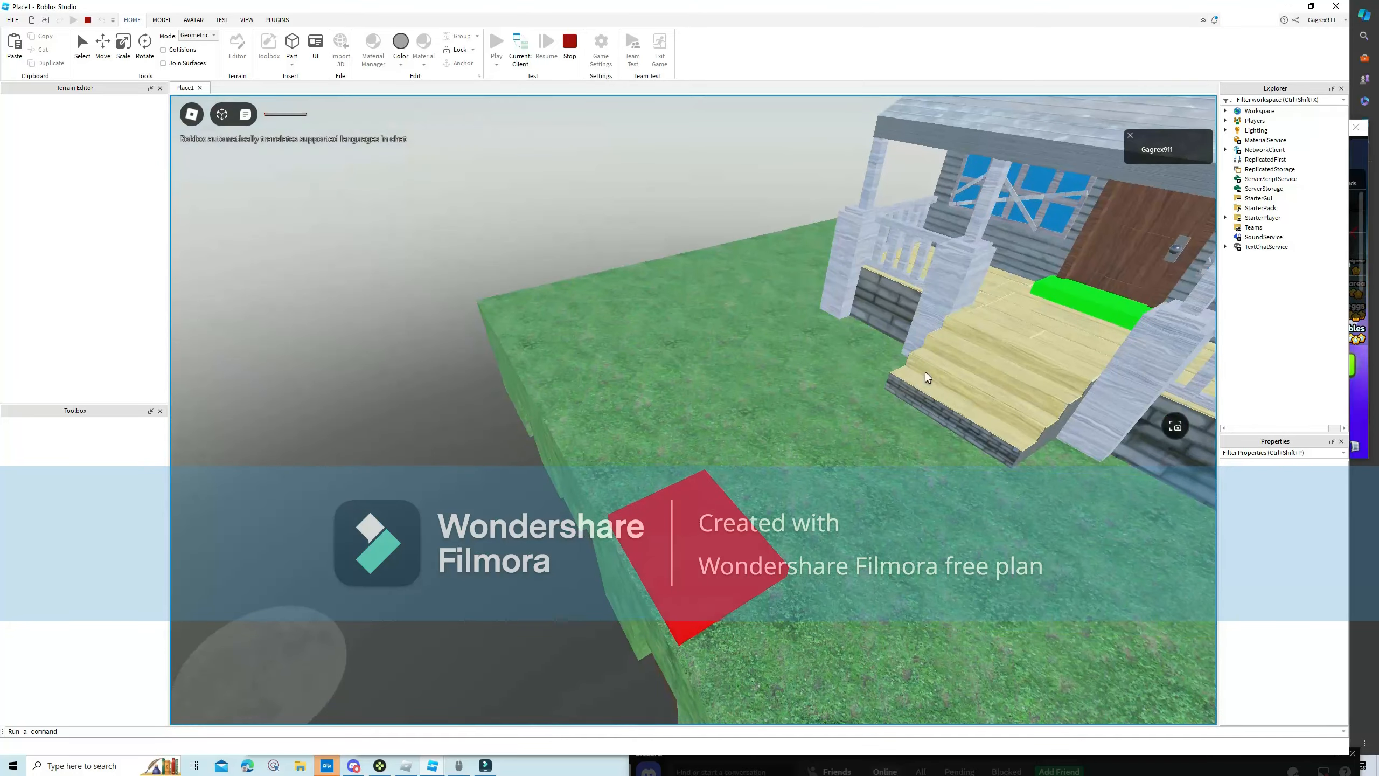
Walk and jump around the house platform in the playtest to test the way back to the obby.
{"action": "right_click_drag", "start_coordinate": [925, 371], "coordinate": [925, 372]}
{"action": "key", "text": "w"}
{"action": "key", "text": "space"}
{"action": "key", "text": "w"}
{"action": "key", "text": "space"}
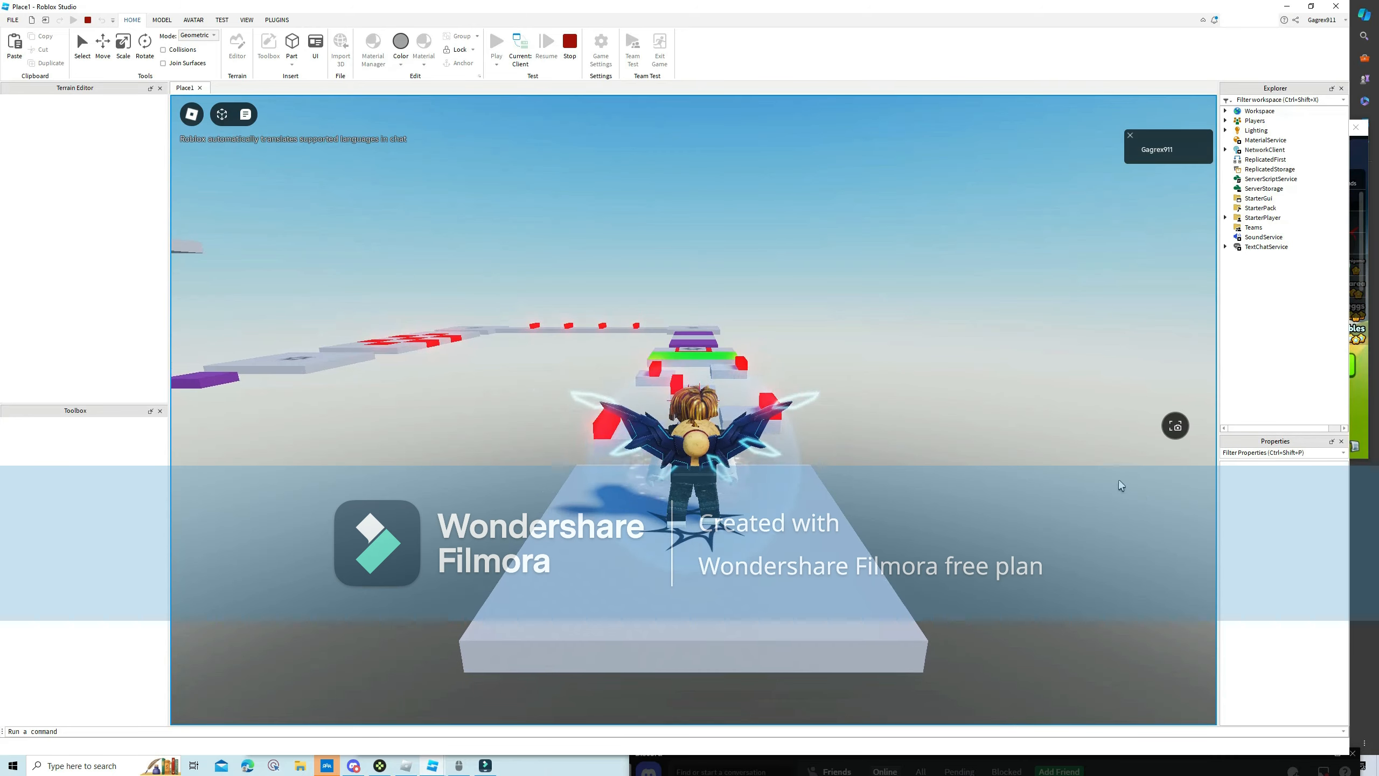
Cross the kill brick jumps again from the checkpoint and use the green teleport part to reach the house platform.
{"action": "key", "text": "w"}
{"action": "right_click_drag", "start_coordinate": [921, 465], "coordinate": [921, 466]}
{"action": "key", "text": "space"}
{"action": "key", "text": "w"}
{"action": "key", "text": "space"}
{"action": "key", "text": "space"}
{"action": "key", "text": "space"}
{"action": "key", "text": "w"}
{"action": "key", "text": "space"}
{"action": "key", "text": "space"}
{"action": "scroll", "coordinate": [921, 465], "scroll_direction": "down", "scroll_amount": 3}
{"action": "key", "text": "w"}
{"action": "key", "text": "space"}
{"action": "key", "text": "space"}
{"action": "key", "text": "space"}
{"action": "key", "text": "space"}
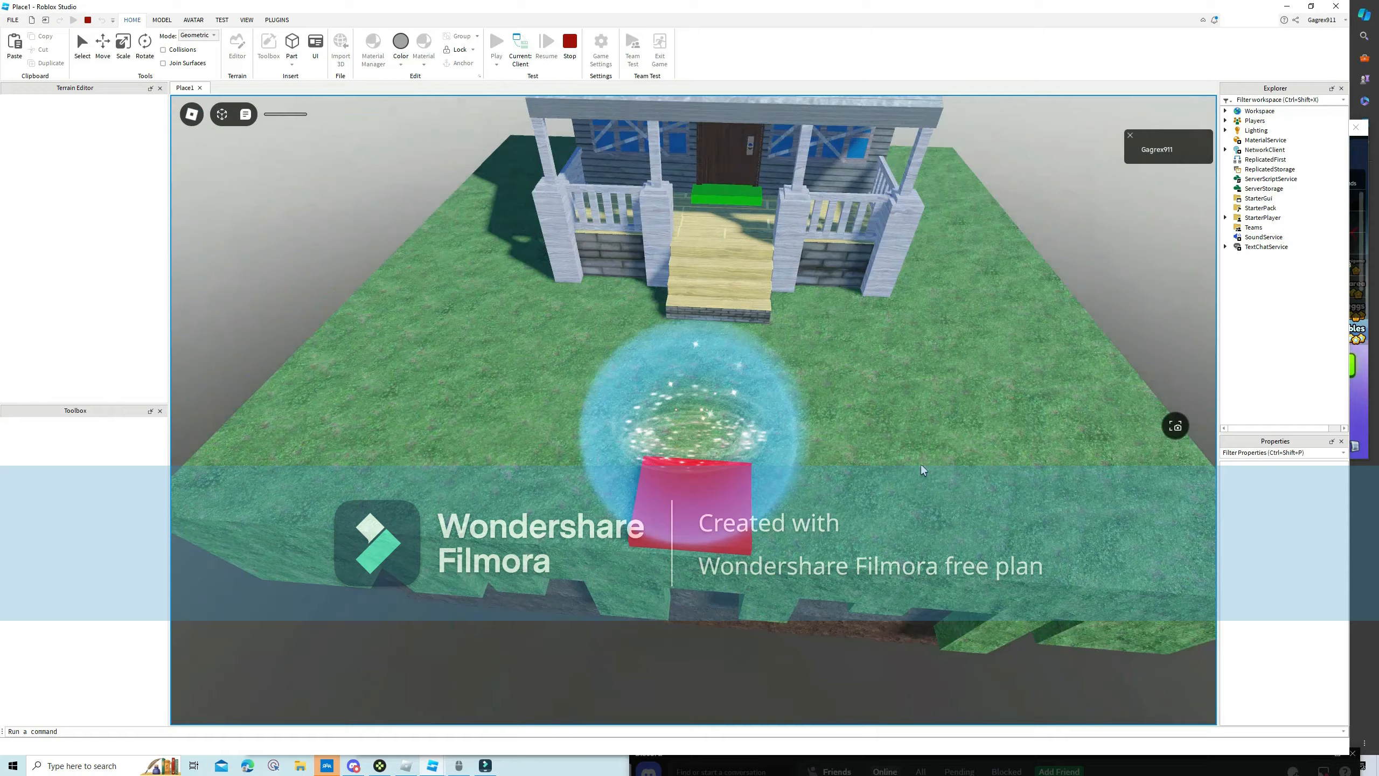
{"action": "right_click_drag", "start_coordinate": [921, 465], "coordinate": [921, 465]}
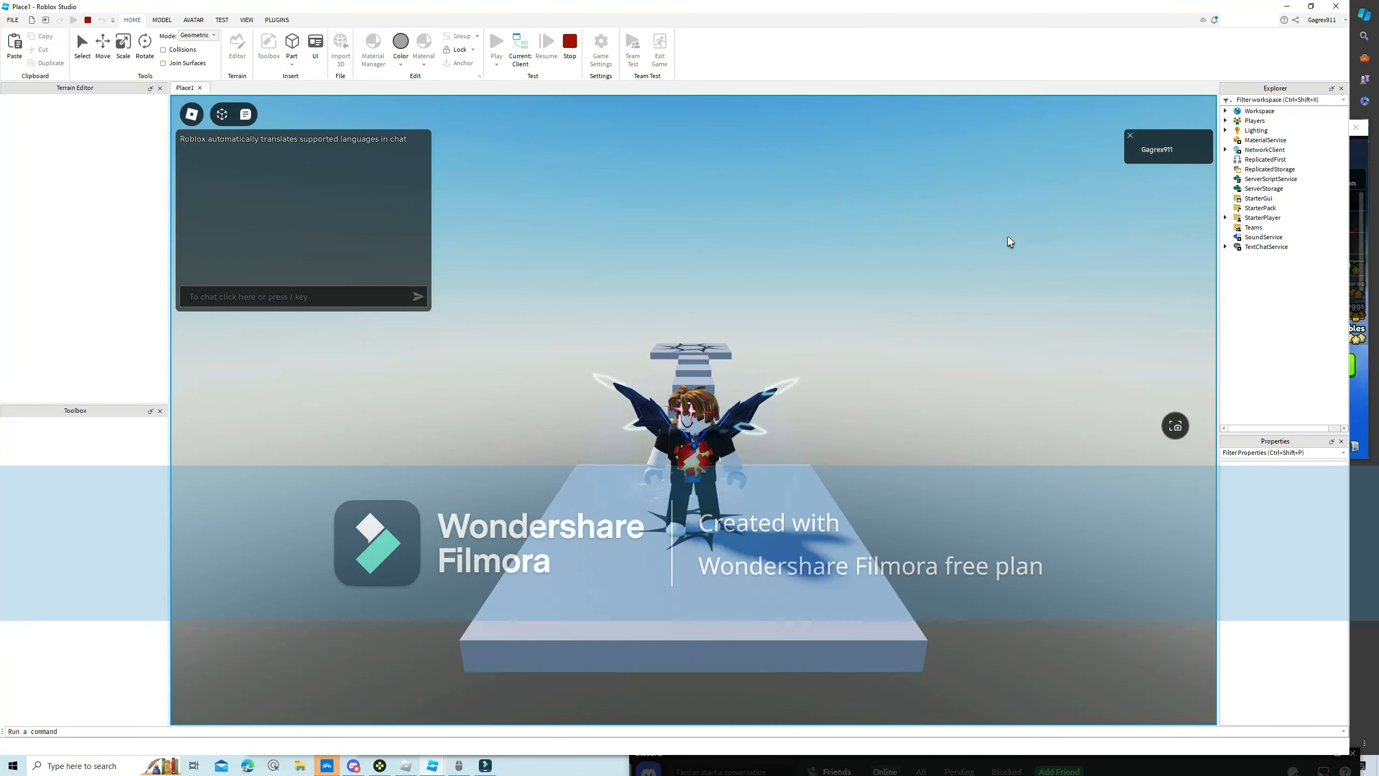
Look over the obby course from the checkpoint platform and end the playtest.
{"action": "right_click_drag", "start_coordinate": [1007, 236], "coordinate": [1017, 254]}
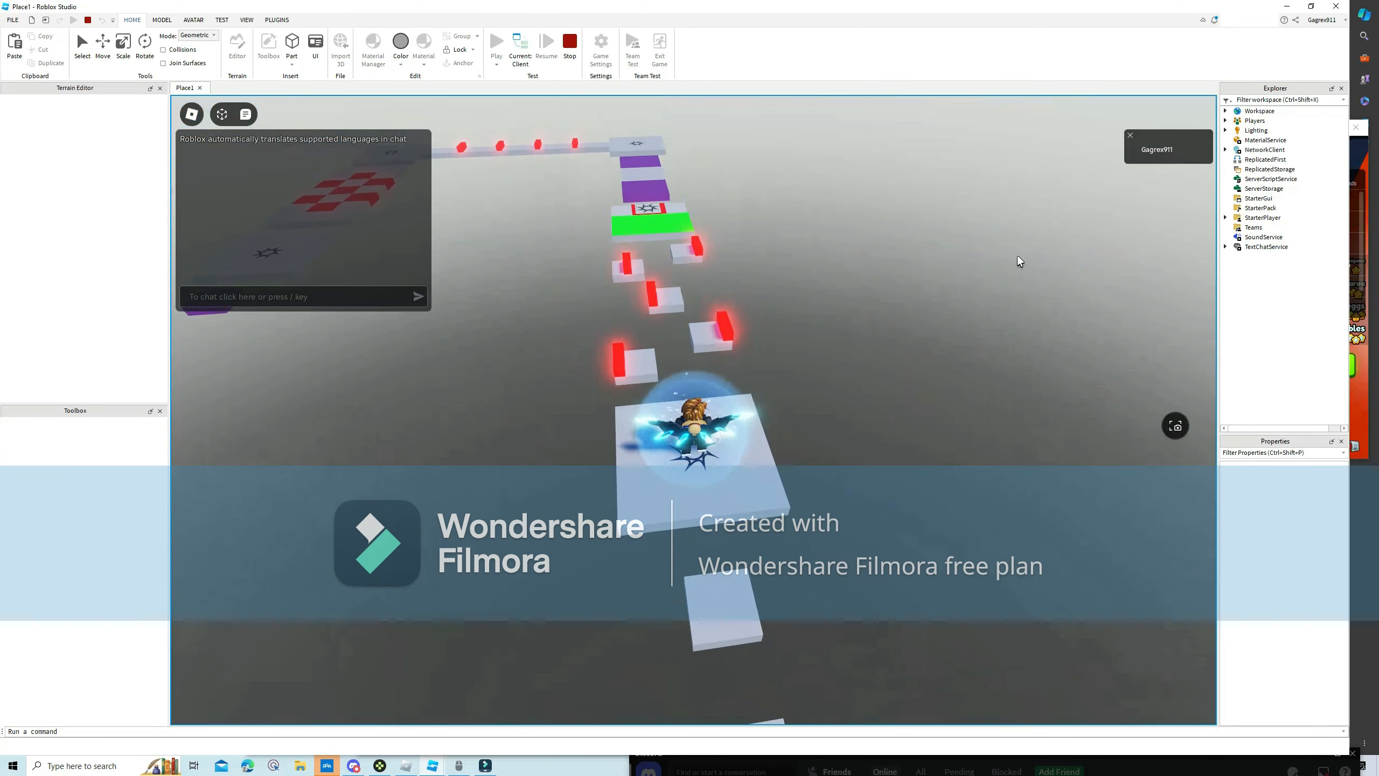
{"action": "left_click", "coordinate": [569, 49]}
{"action": "right_click_drag", "start_coordinate": [694, 409], "coordinate": [698, 472]}
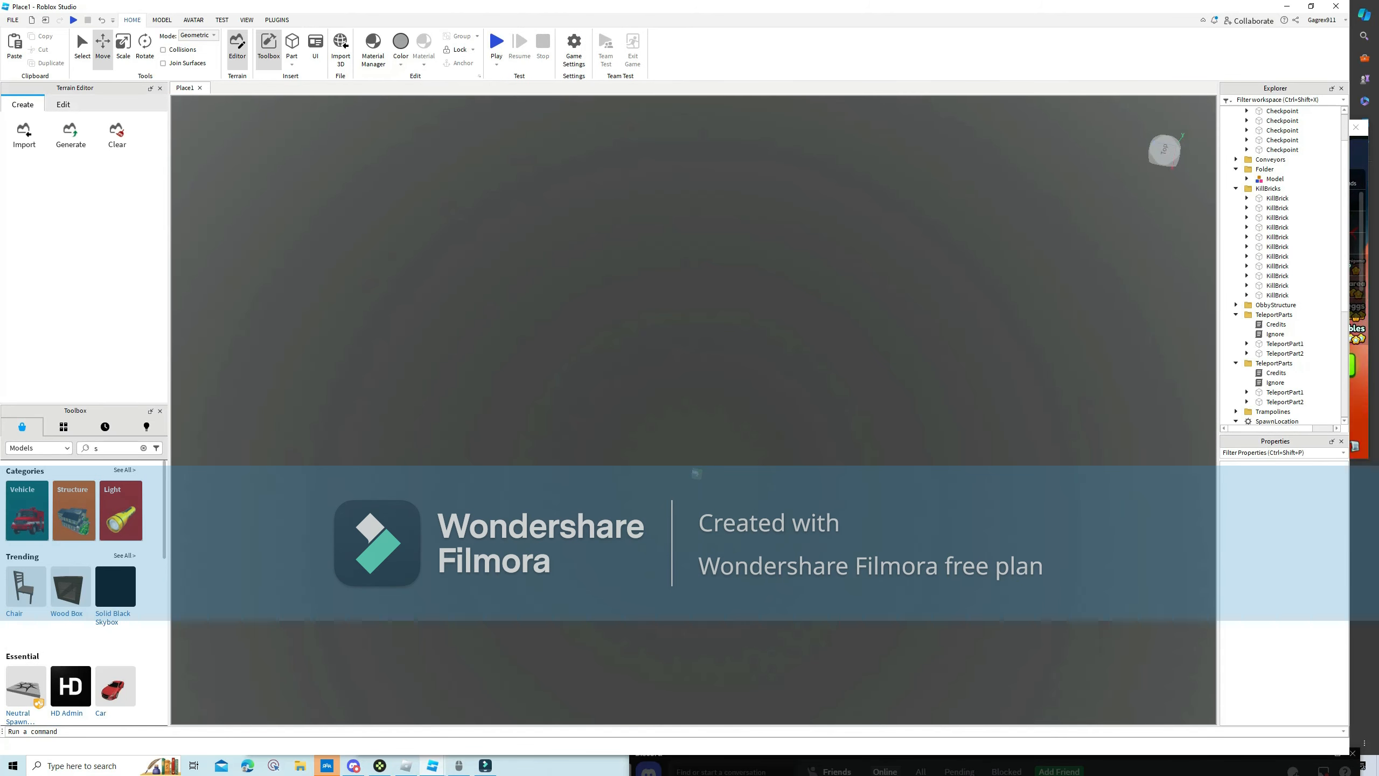
Select the house platform model together with its teleport parts and raise them high above the obby.
{"action": "left_click_drag", "start_coordinate": [654, 425], "coordinate": [758, 553]}
{"action": "left_click_drag", "start_coordinate": [709, 447], "coordinate": [735, 524]}
{"action": "scroll", "coordinate": [706, 458], "scroll_direction": "up", "scroll_amount": 8}
{"action": "right_click_drag", "start_coordinate": [706, 458], "coordinate": [746, 207]}
{"action": "scroll", "coordinate": [728, 260], "scroll_direction": "down", "scroll_amount": 2}
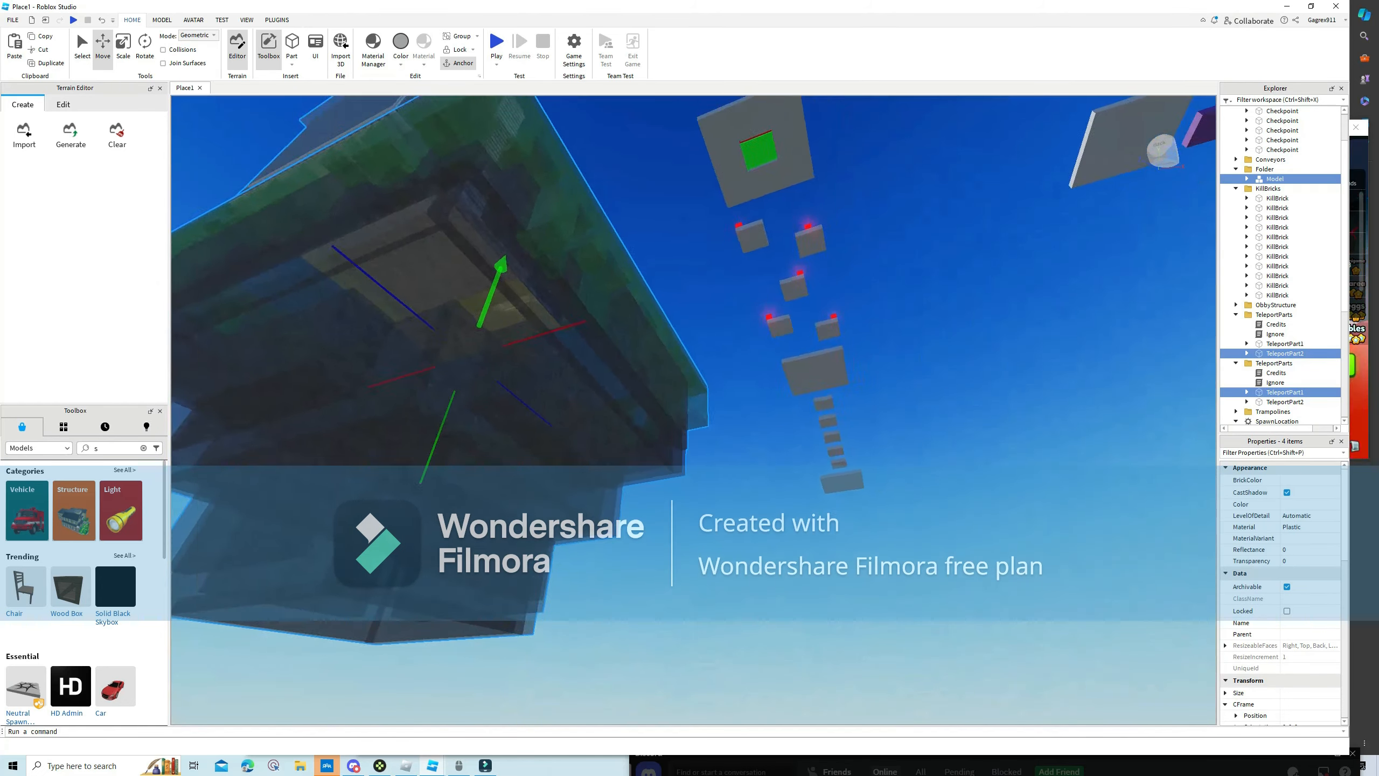
{"action": "key", "text": "s"}
{"action": "left_click_drag", "start_coordinate": [641, 300], "coordinate": [694, 145]}
{"action": "key", "text": "w"}
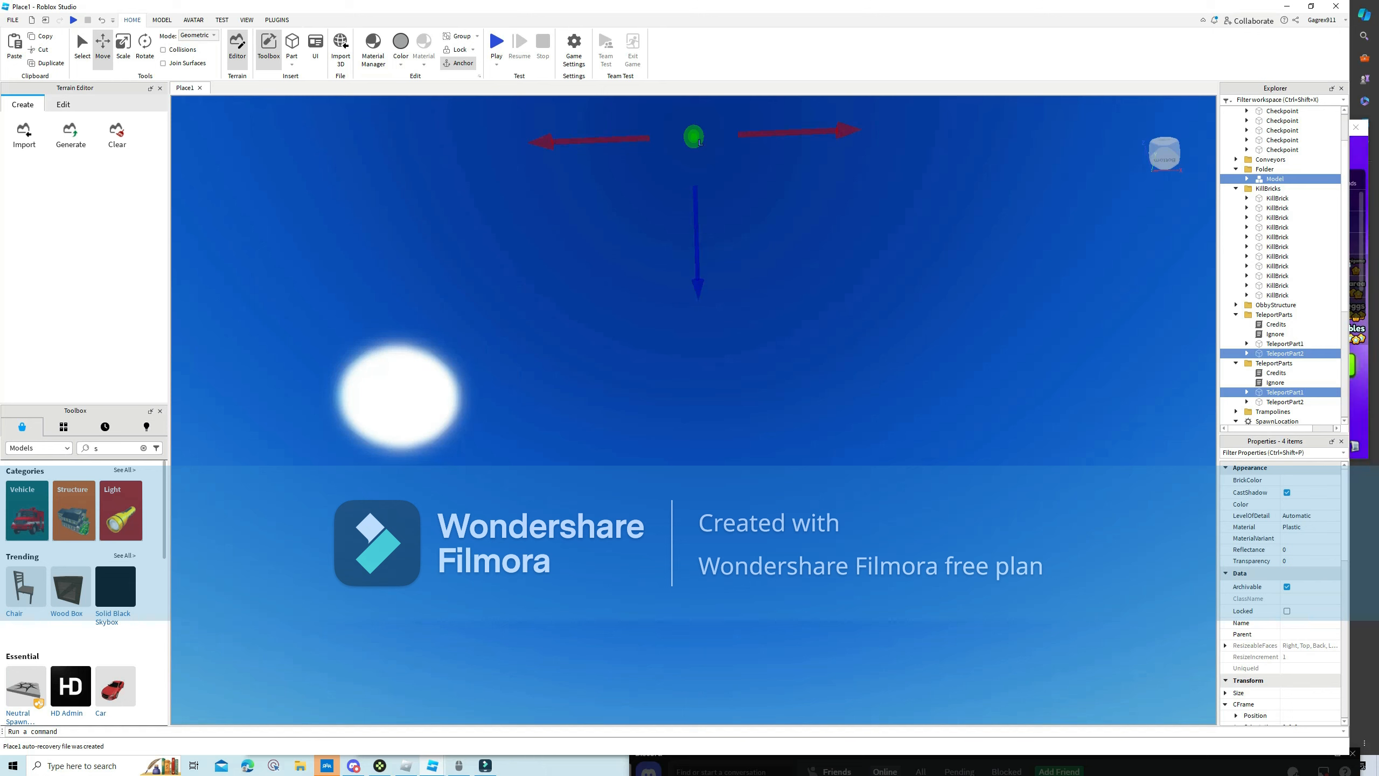
{"action": "left_click_drag", "start_coordinate": [696, 150], "coordinate": [696, 136]}
{"action": "right_click_drag", "start_coordinate": [696, 137], "coordinate": [770, 123]}
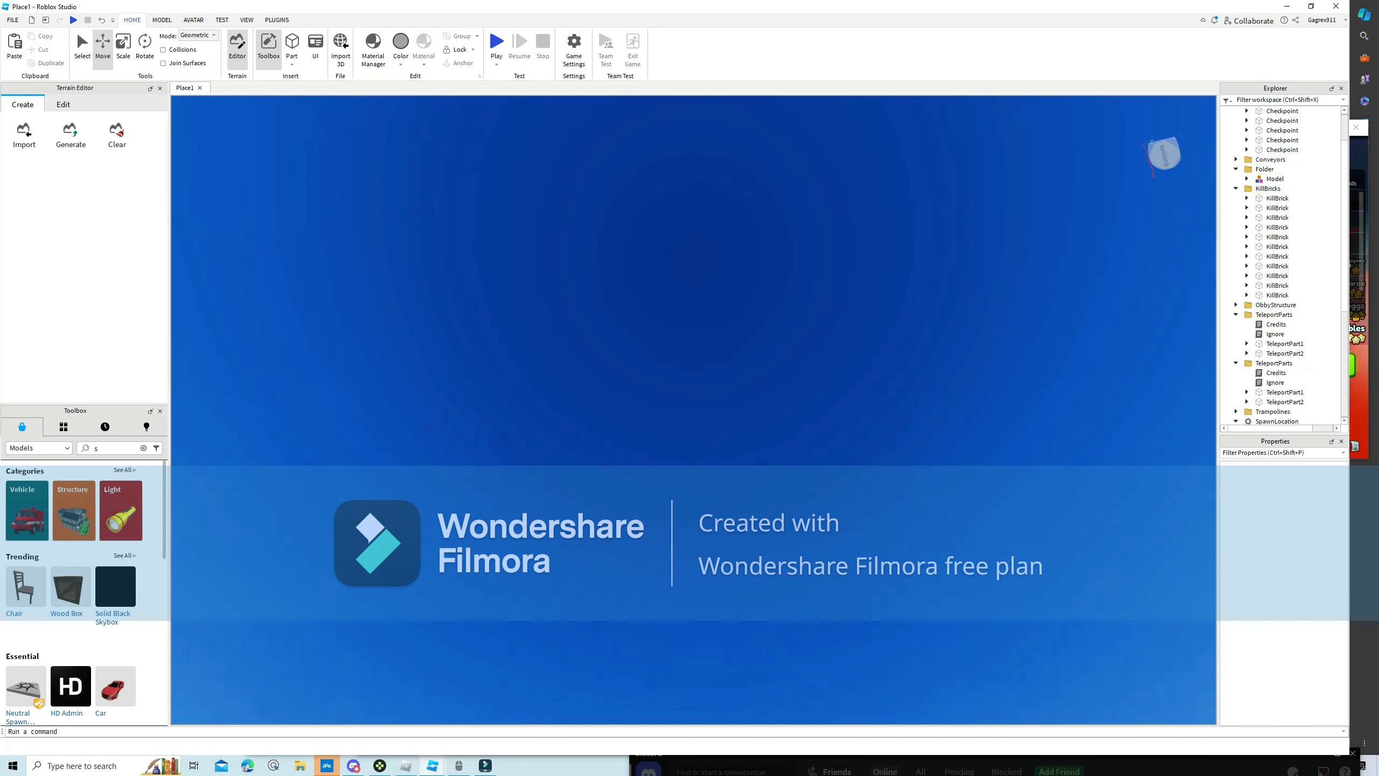
Reselect the raised house and its teleport parts, move them even higher out of sight of the obby, and deselect them.
{"action": "left_click_drag", "start_coordinate": [770, 202], "coordinate": [612, 343]}
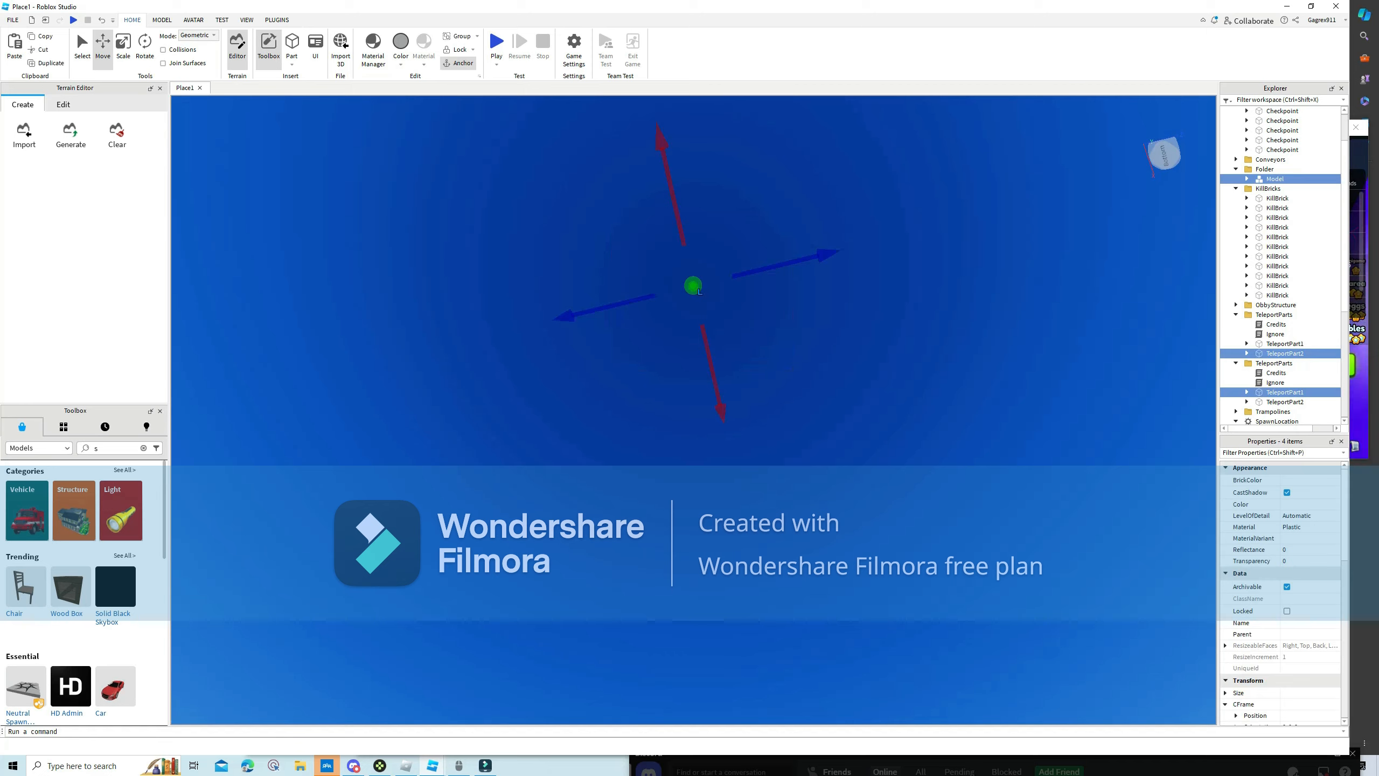
{"action": "left_click_drag", "start_coordinate": [699, 292], "coordinate": [700, 338]}
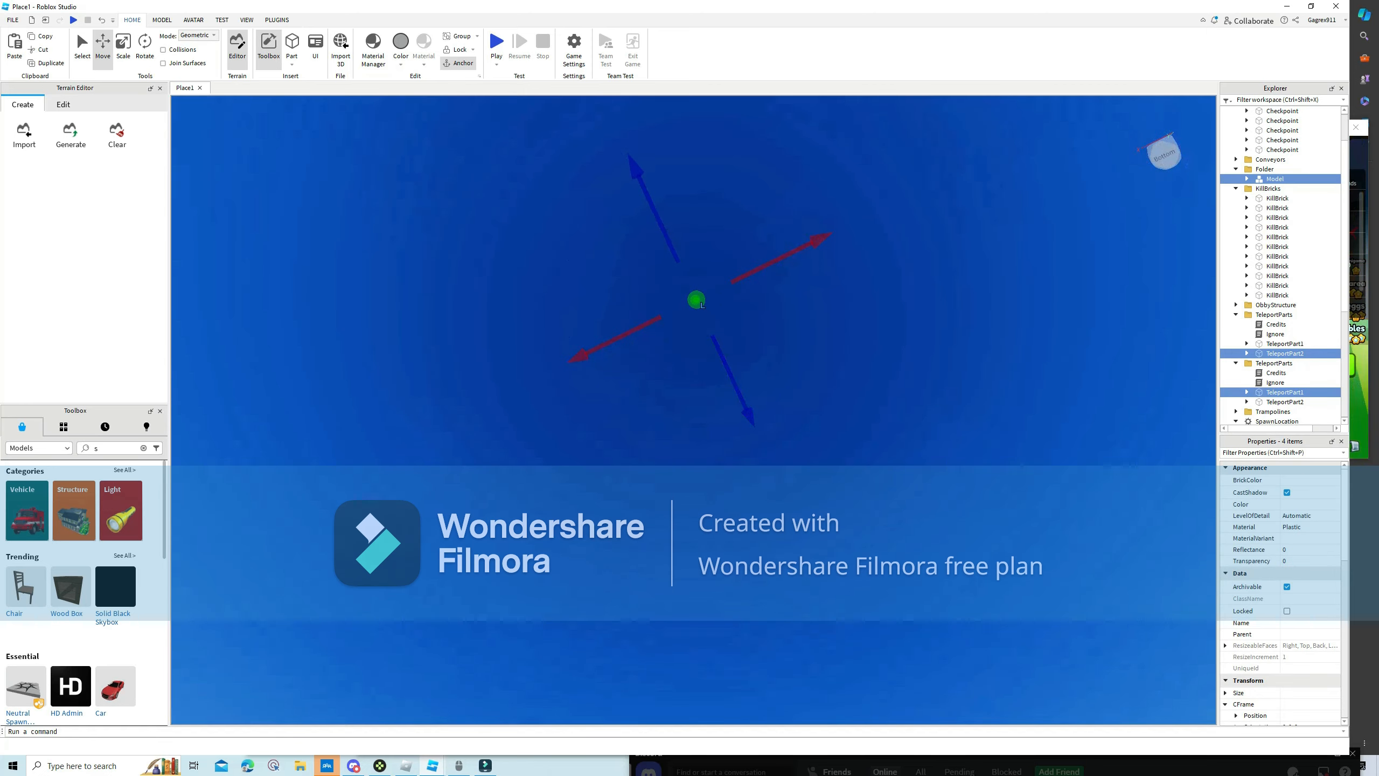
{"action": "left_click", "coordinate": [699, 298]}
{"action": "left_click_drag", "start_coordinate": [705, 309], "coordinate": [712, 337]}
{"action": "left_click", "coordinate": [699, 303]}
{"action": "right_click_drag", "start_coordinate": [712, 337], "coordinate": [792, 353]}
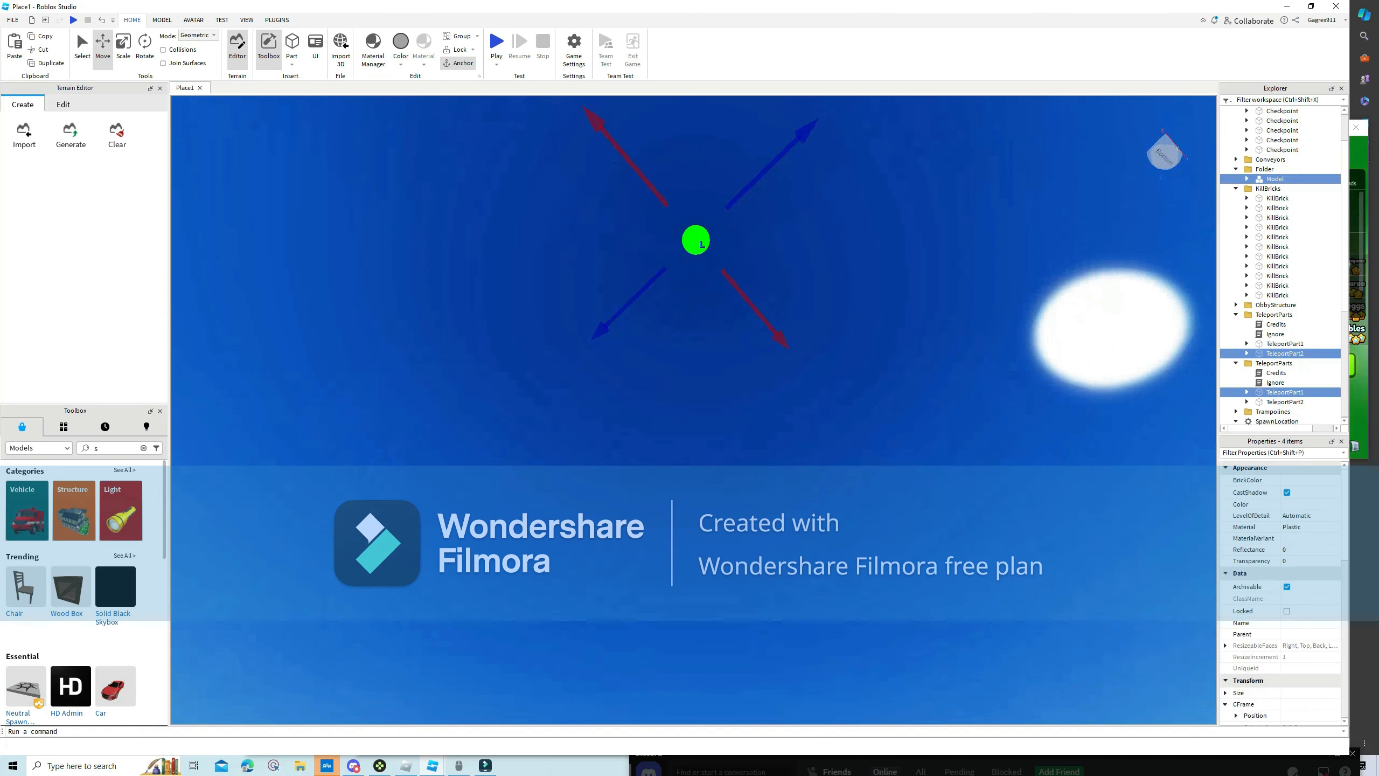
{"action": "key", "text": "w"}
{"action": "right_click_drag", "start_coordinate": [793, 353], "coordinate": [792, 543]}
{"action": "right_click_drag", "start_coordinate": [671, 365], "coordinate": [683, 238]}
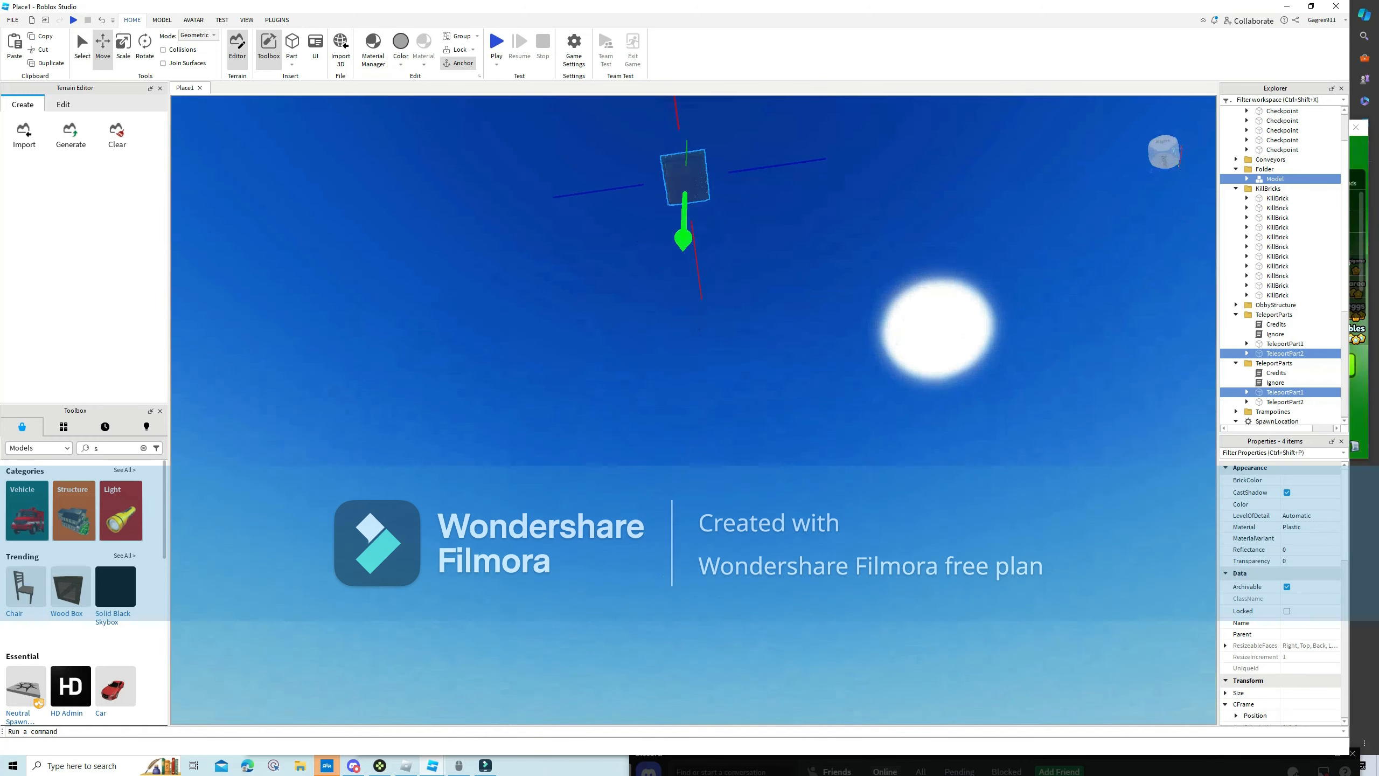
{"action": "right_click_drag", "start_coordinate": [687, 158], "coordinate": [692, 352]}
{"action": "key", "text": "w"}
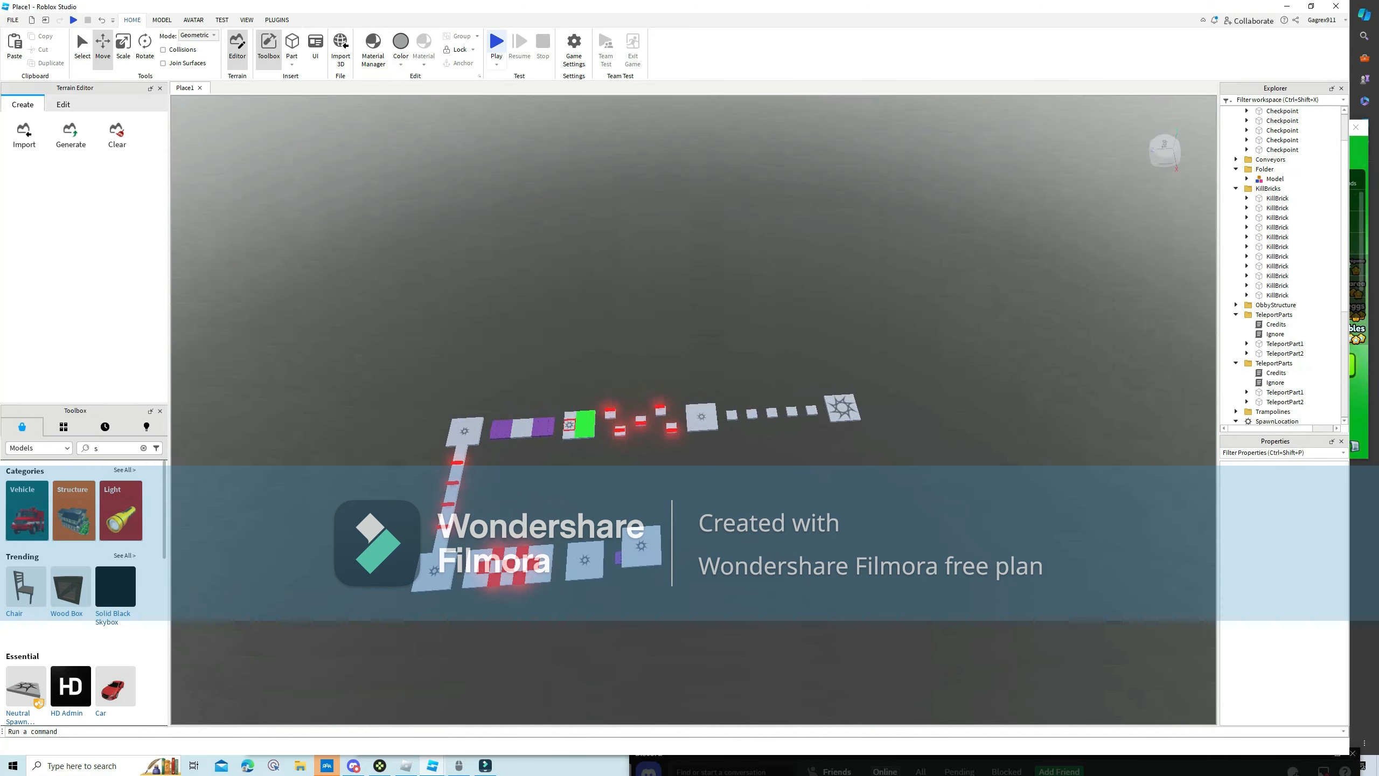
Start another playtest and jump along the obby to the green teleport part leading to the raised house platform.
{"action": "left_click", "coordinate": [496, 44]}
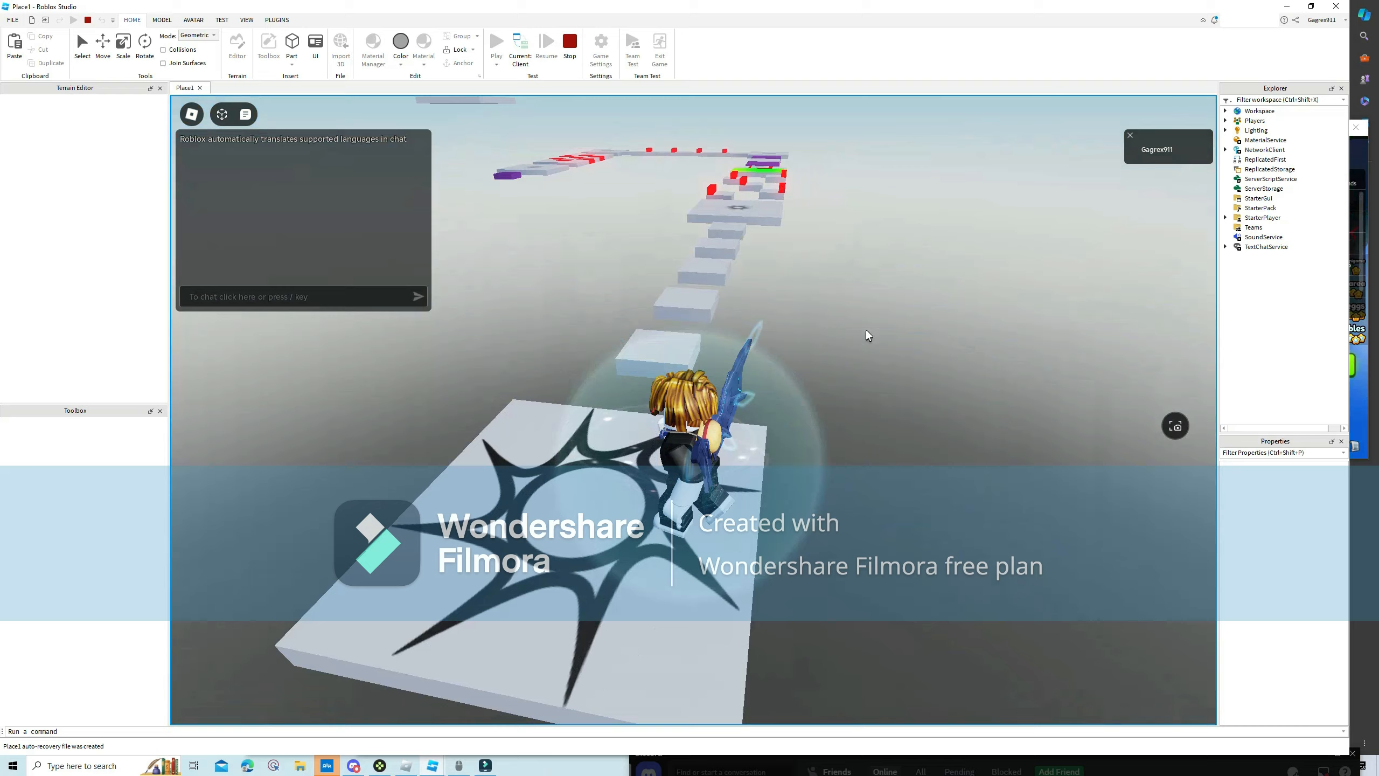
{"action": "key", "text": "w"}
{"action": "right_click_drag", "start_coordinate": [866, 330], "coordinate": [866, 331]}
{"action": "key", "text": "space"}
{"action": "key", "text": "space"}
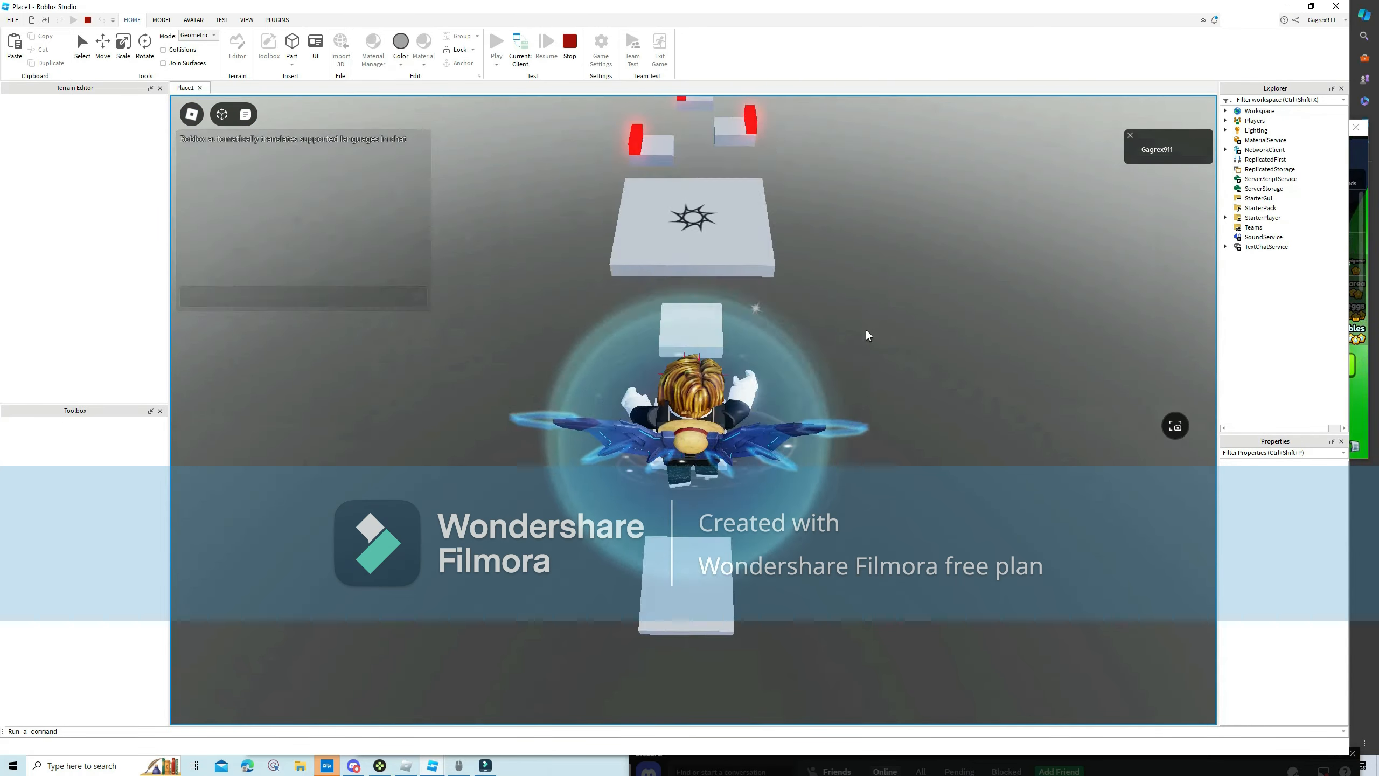
{"action": "key", "text": "space"}
{"action": "key", "text": "space"}
{"action": "right_click_drag", "start_coordinate": [679, 435], "coordinate": [679, 435]}
{"action": "key", "text": "space"}
{"action": "key", "text": "space"}
{"action": "key", "text": "space"}
{"action": "key", "text": "space"}
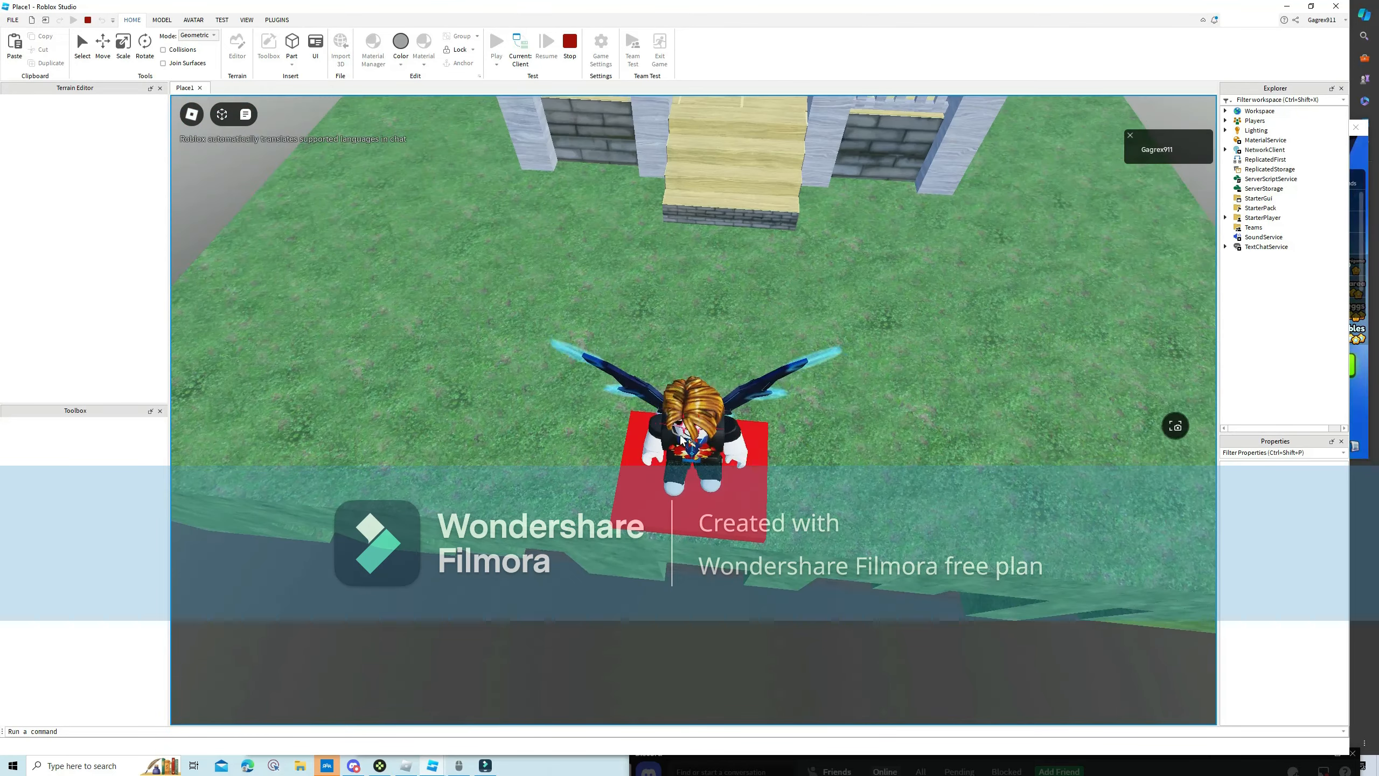
Walk from the red teleport part up the porch to the green one at the front door to test the return teleport.
{"action": "key", "text": "w"}
{"action": "right_click_drag", "start_coordinate": [680, 434], "coordinate": [680, 435]}
{"action": "key", "text": "w"}
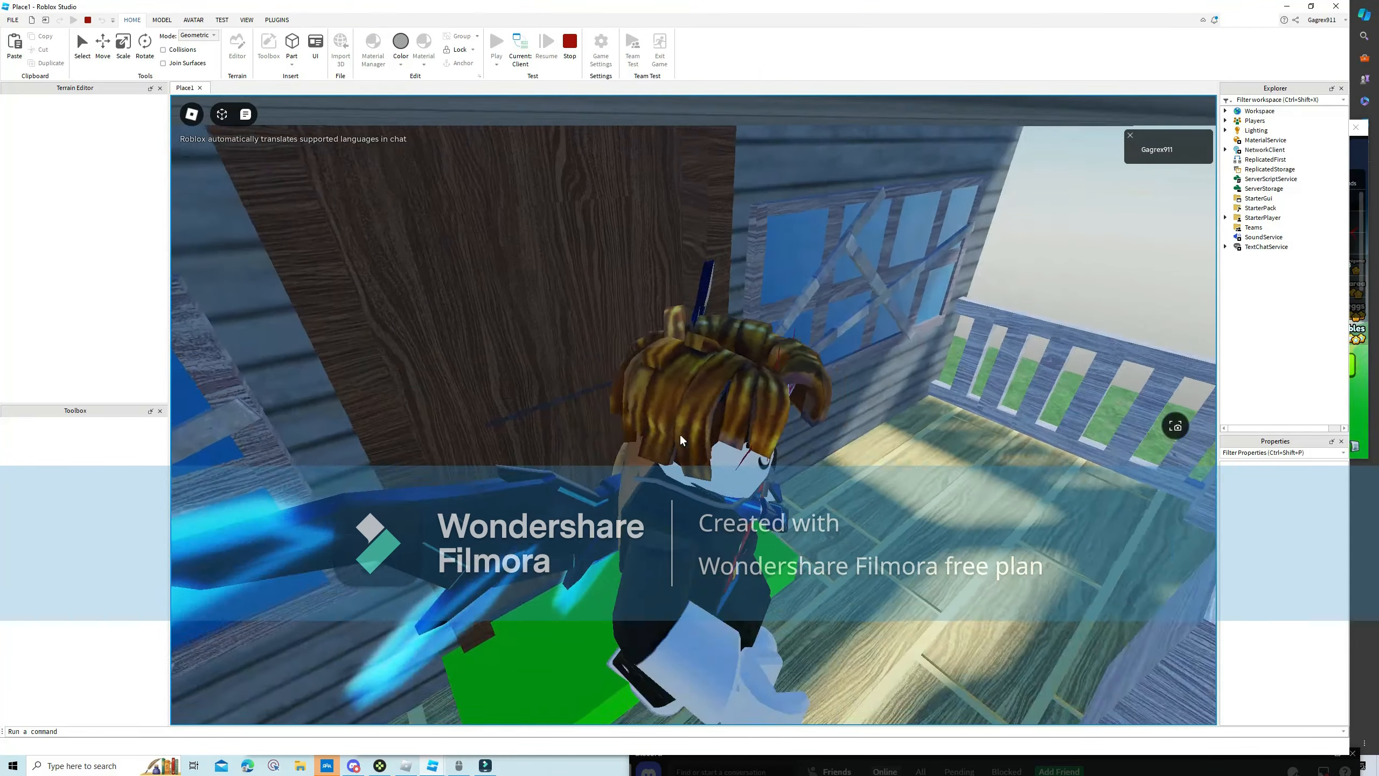
{"action": "right_click_drag", "start_coordinate": [680, 435], "coordinate": [680, 434]}
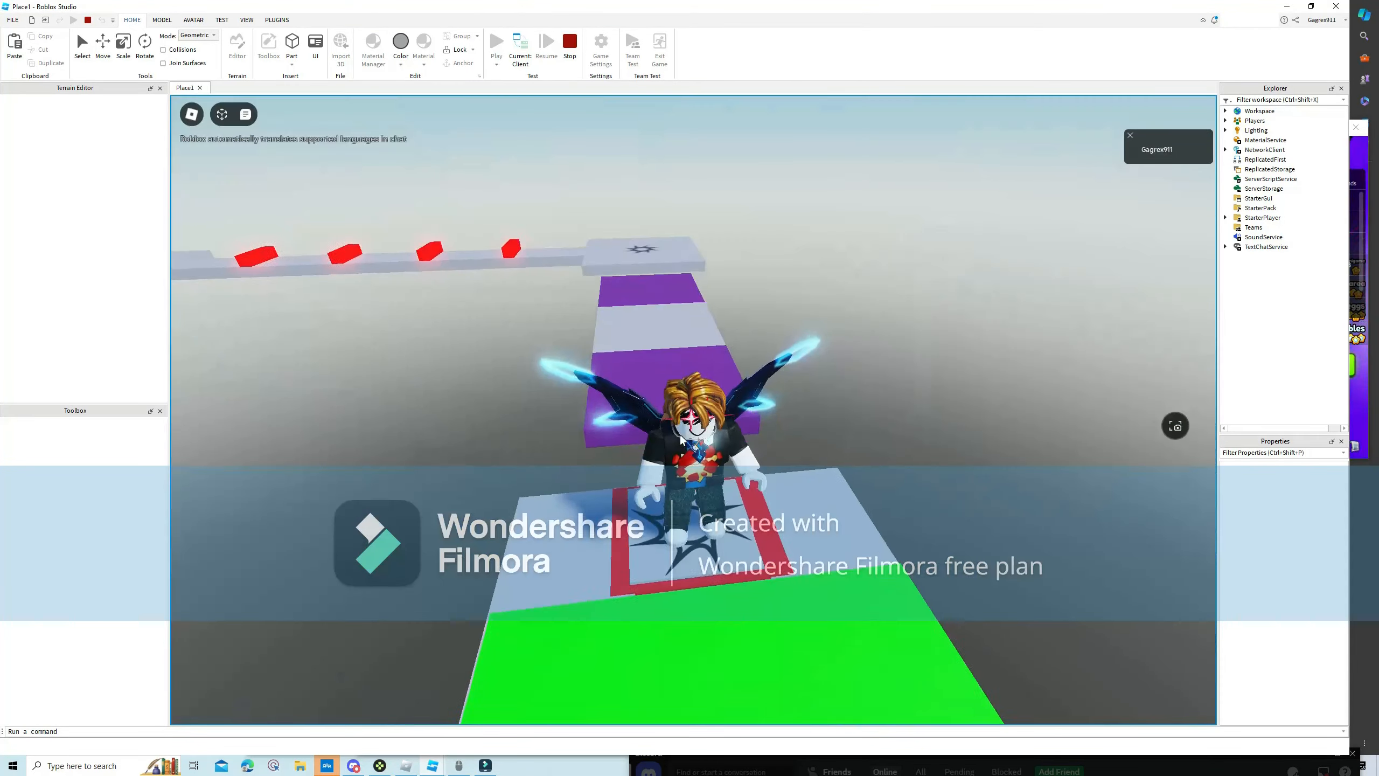
Travel repeatedly between the obby checkpoint and the house platform to test both teleport links.
{"action": "right_click_drag", "start_coordinate": [679, 435], "coordinate": [679, 434]}
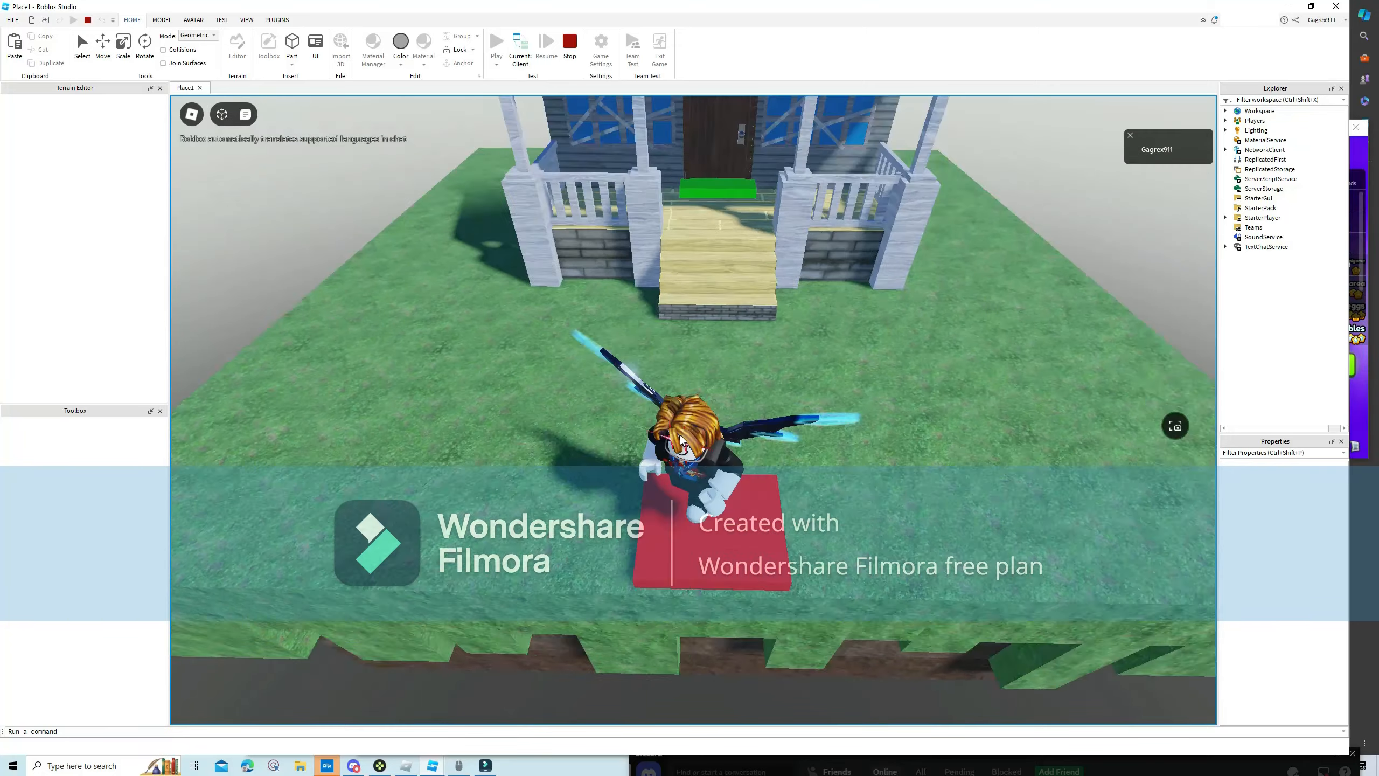
{"action": "right_click_drag", "start_coordinate": [680, 435], "coordinate": [680, 435]}
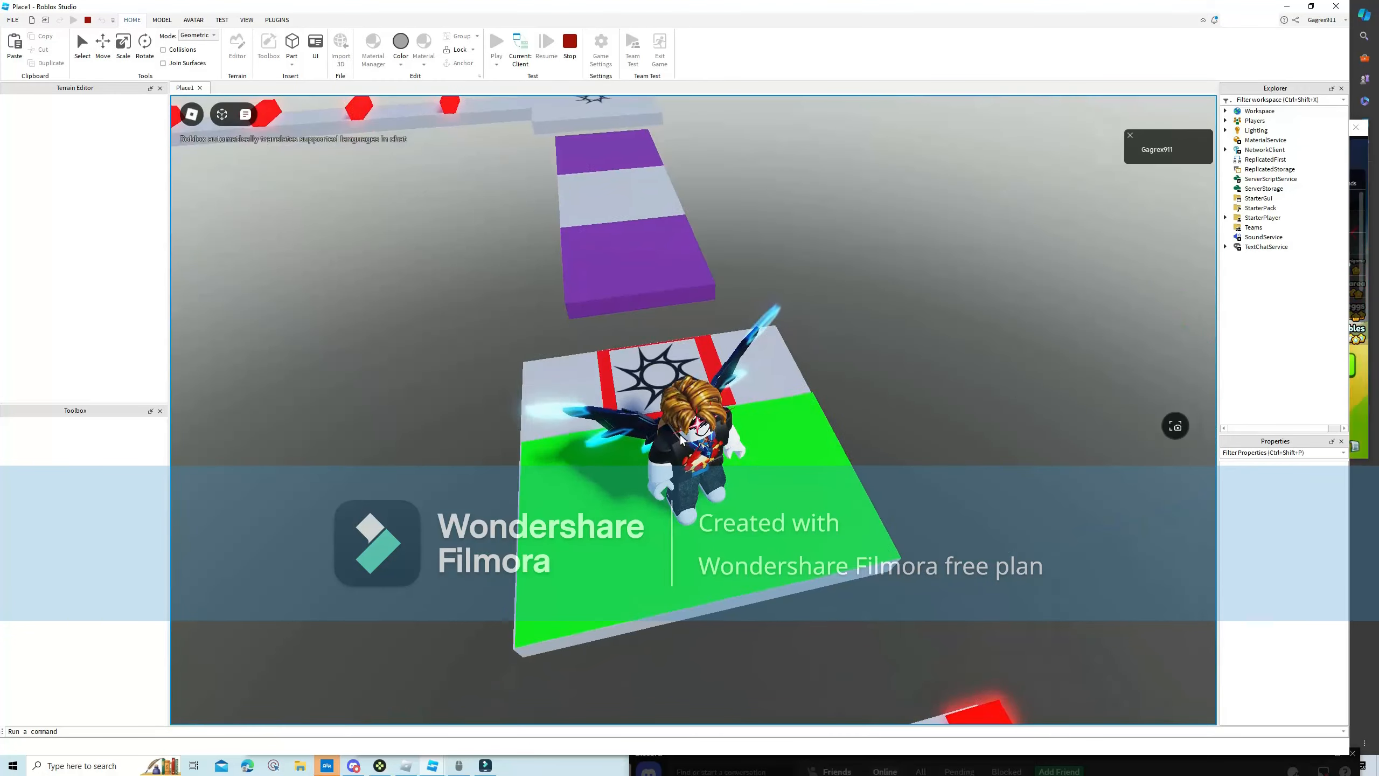
{"action": "right_click_drag", "start_coordinate": [679, 434], "coordinate": [680, 435]}
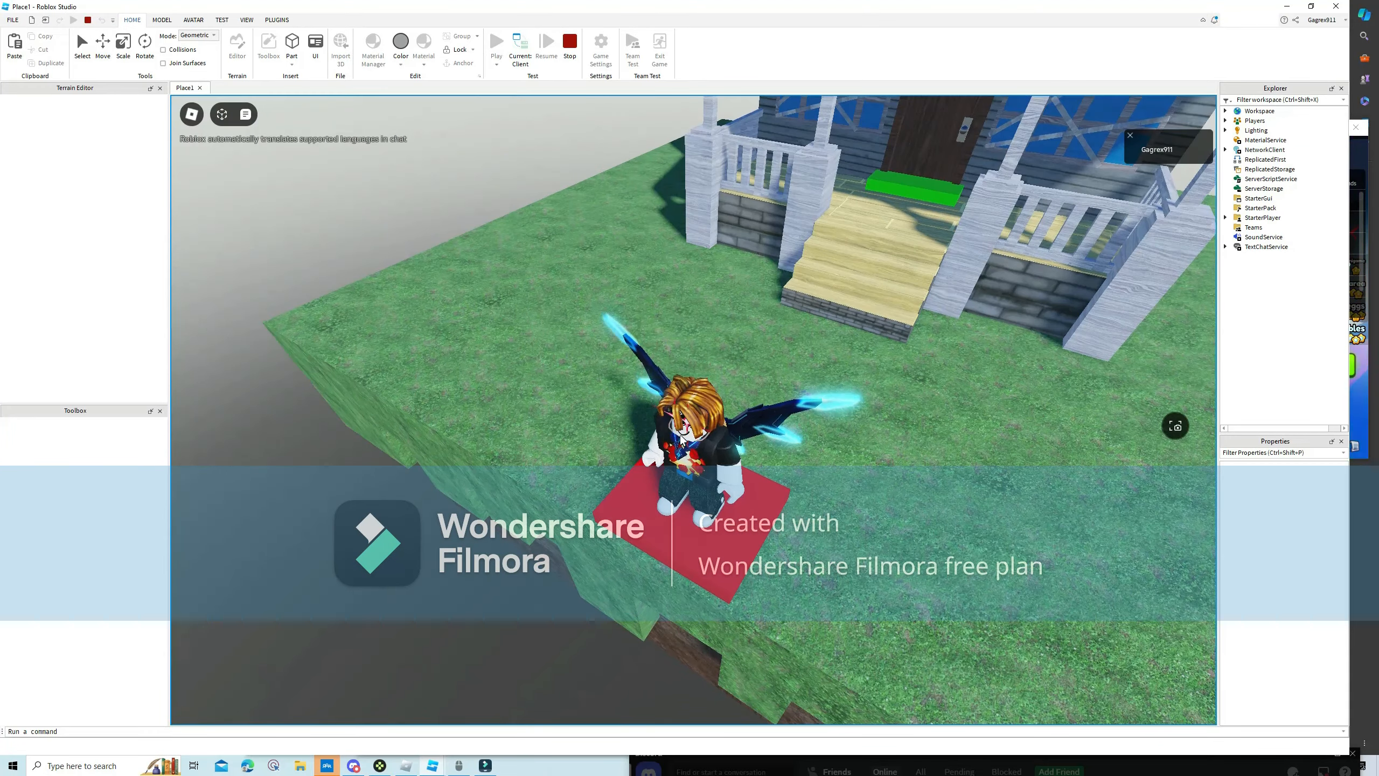
{"action": "right_click_drag", "start_coordinate": [680, 434], "coordinate": [680, 435]}
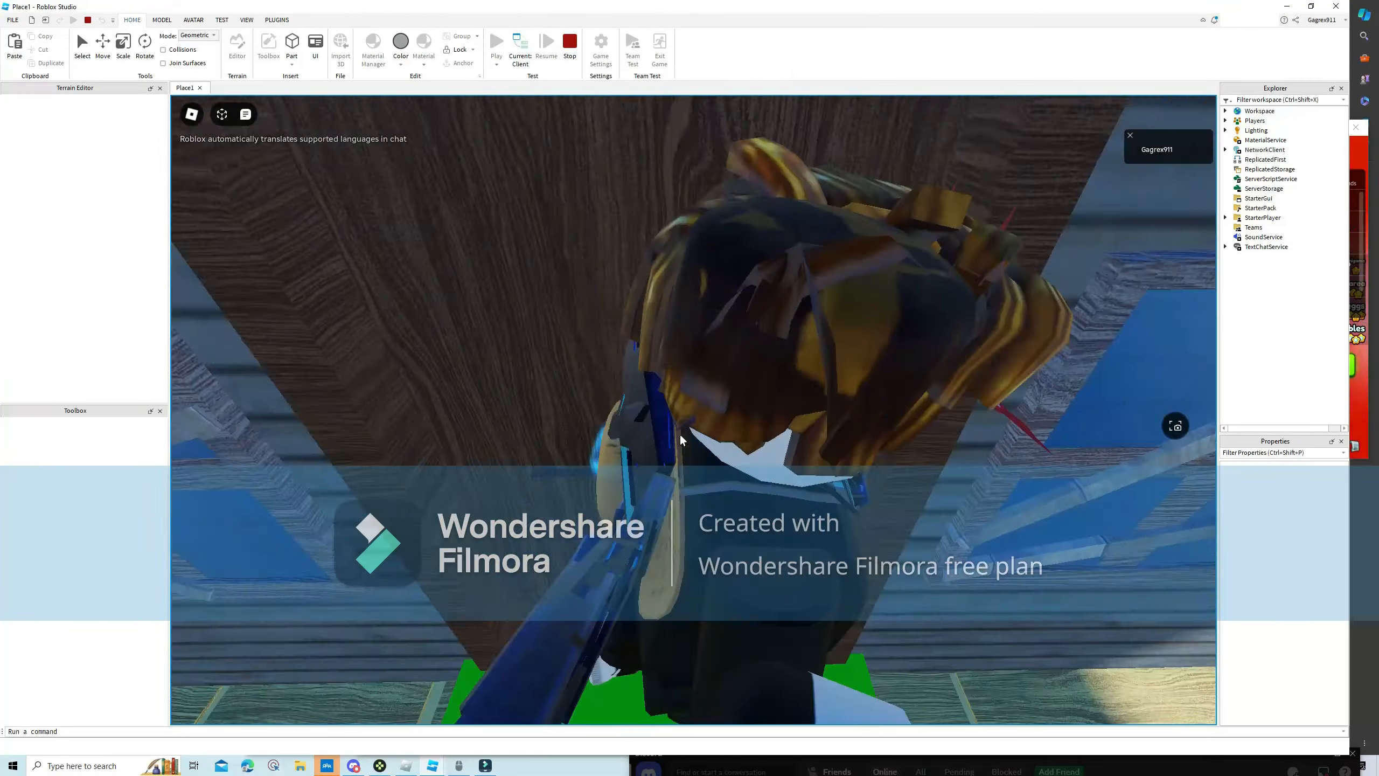
{"action": "right_click_drag", "start_coordinate": [680, 434], "coordinate": [679, 434]}
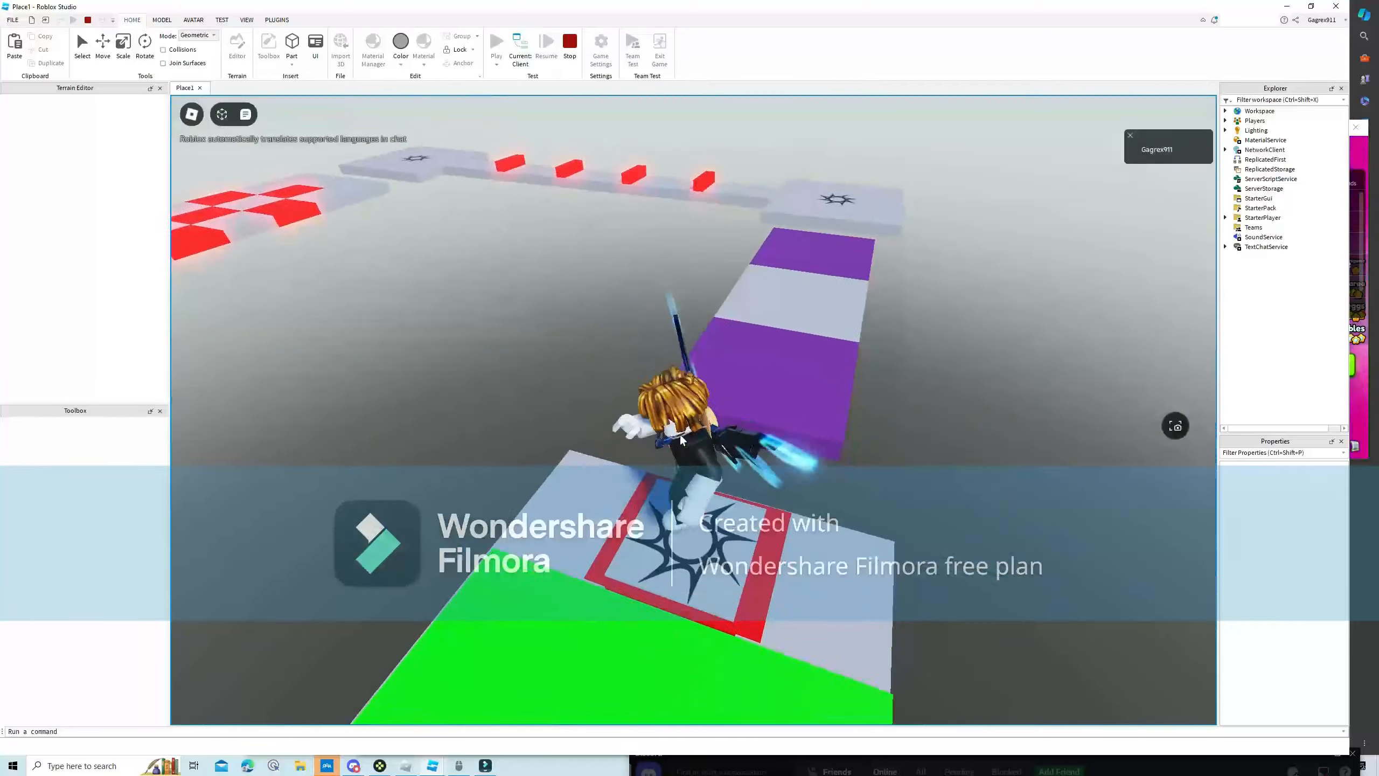
{"action": "right_click_drag", "start_coordinate": [679, 434], "coordinate": [680, 434]}
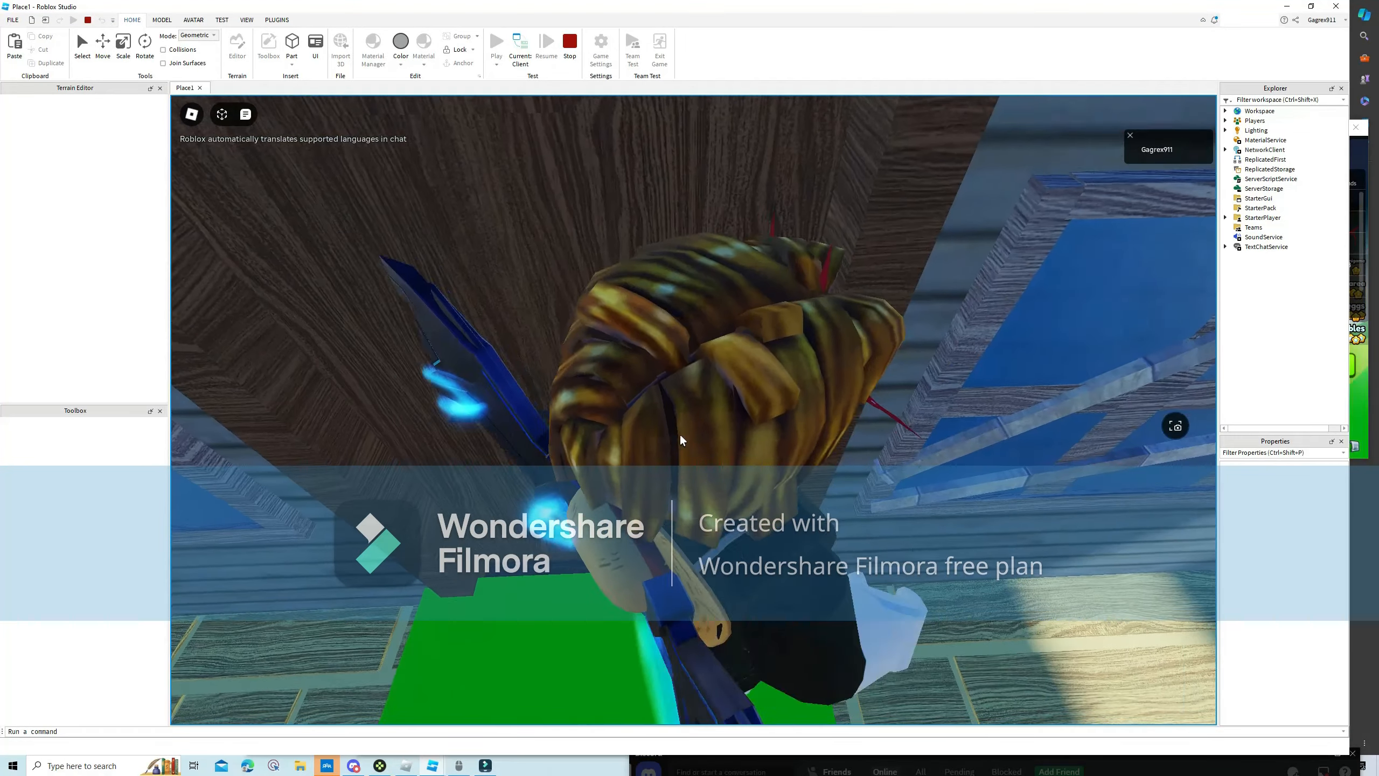
{"action": "right_click_drag", "start_coordinate": [680, 435], "coordinate": [680, 435]}
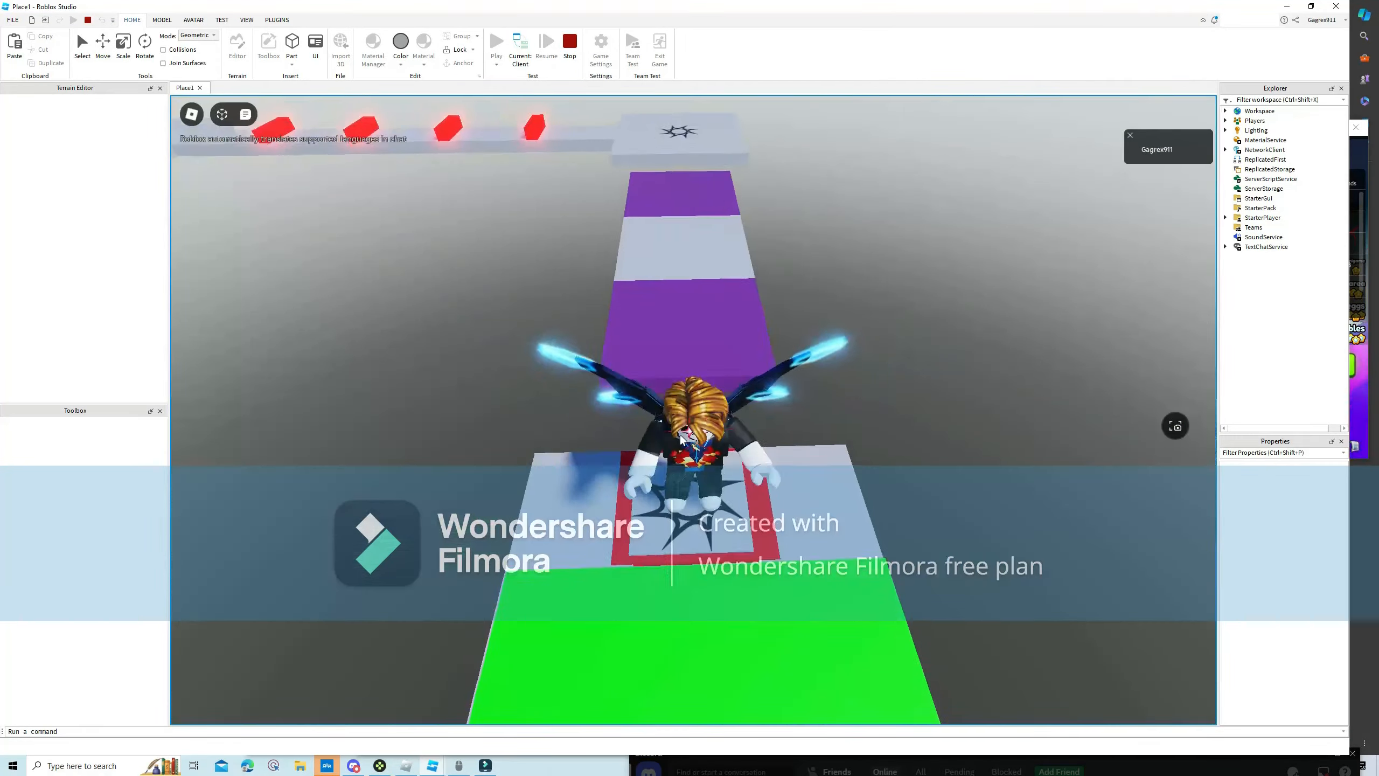
Continue the obby beyond the red-framed checkpoint toward the purple conveyors, end the playtest and review the course from above.
{"action": "right_click_drag", "start_coordinate": [680, 435], "coordinate": [681, 436]}
{"action": "key", "text": "w"}
{"action": "key", "text": "space"}
{"action": "key", "text": "space"}
{"action": "key", "text": "w"}
{"action": "key", "text": "space"}
{"action": "key", "text": "d"}
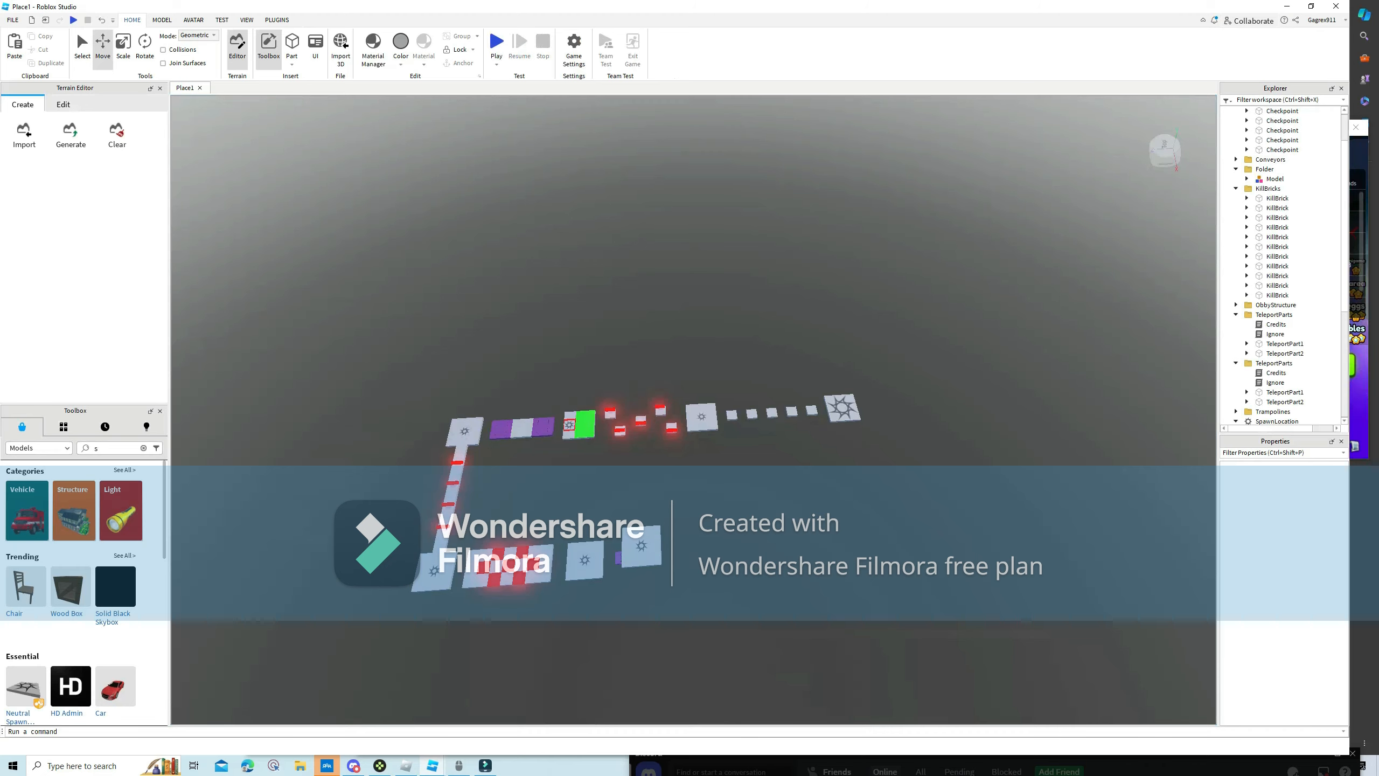
{"action": "key", "text": "w"}
{"action": "right_click_drag", "start_coordinate": [694, 409], "coordinate": [662, 409]}
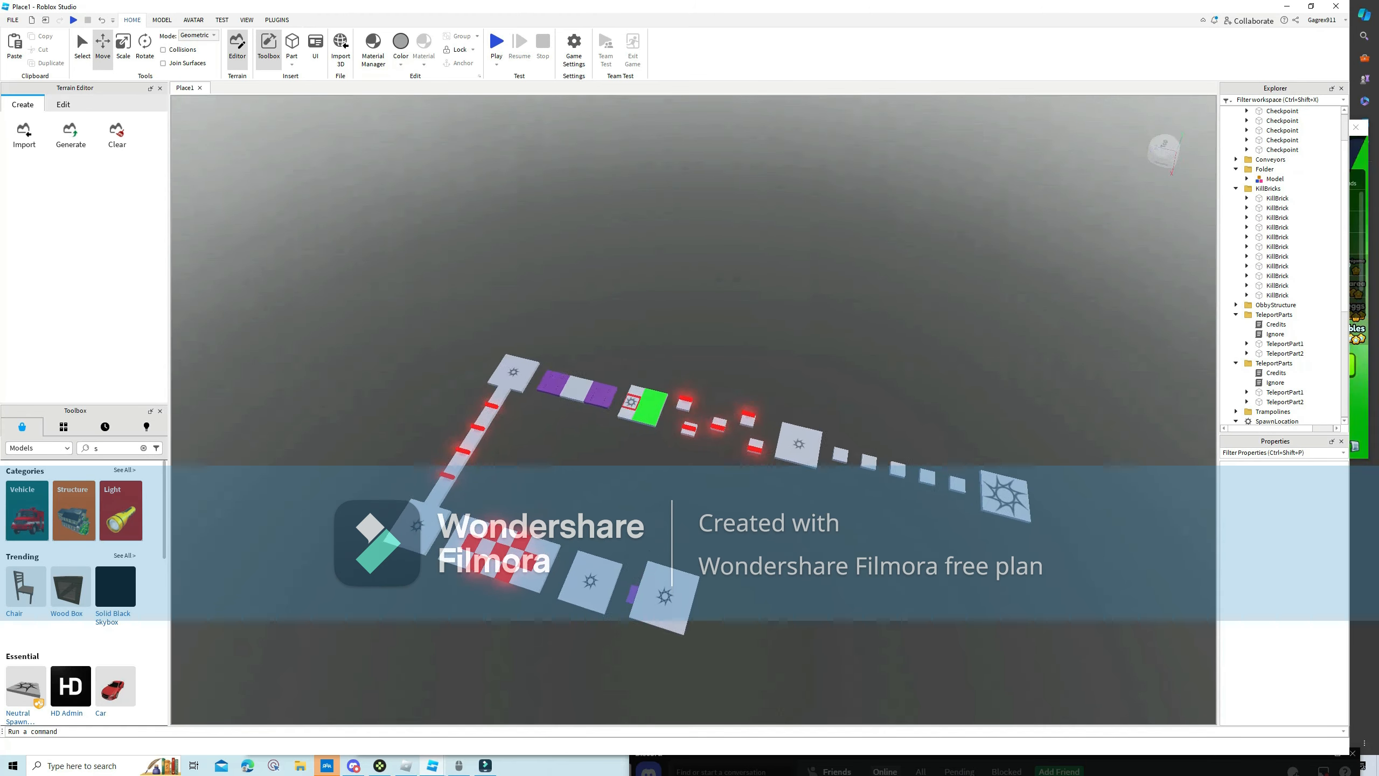
Duplicate a 4 × 1 × 4 grey platform part and place it over the red teleport part at the checkpoint.
{"action": "key", "text": "w"}
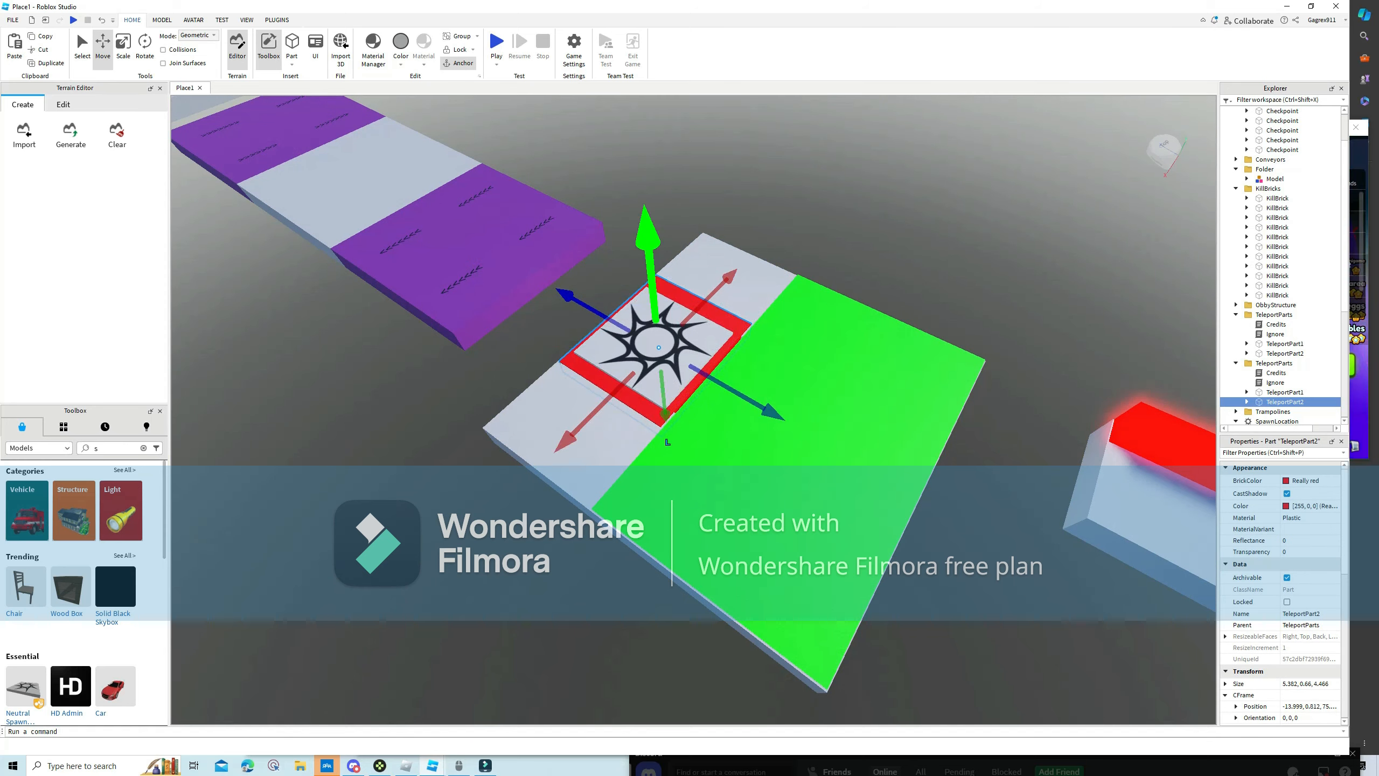
{"action": "key", "text": "a"}
{"action": "right_click_drag", "start_coordinate": [705, 348], "coordinate": [744, 348]}
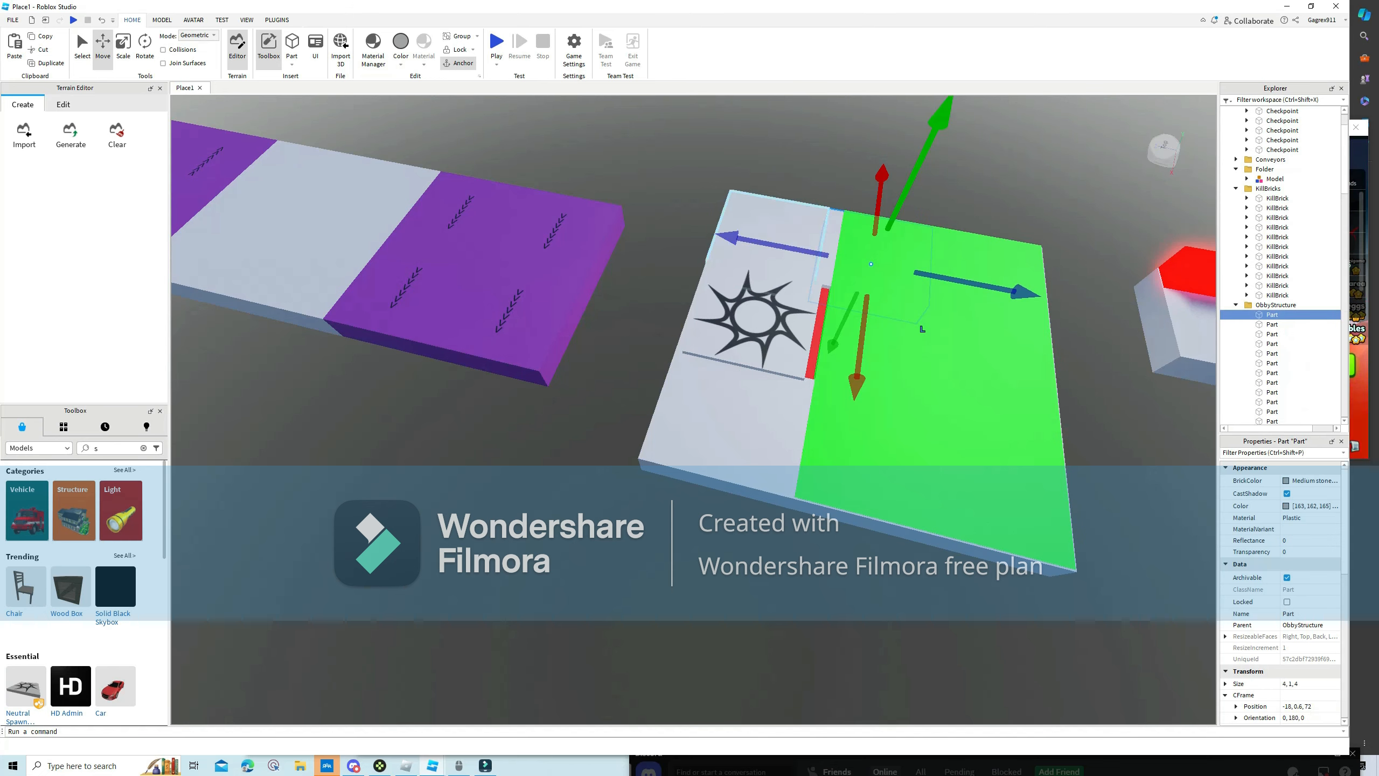
{"action": "left_click", "coordinate": [921, 329]}
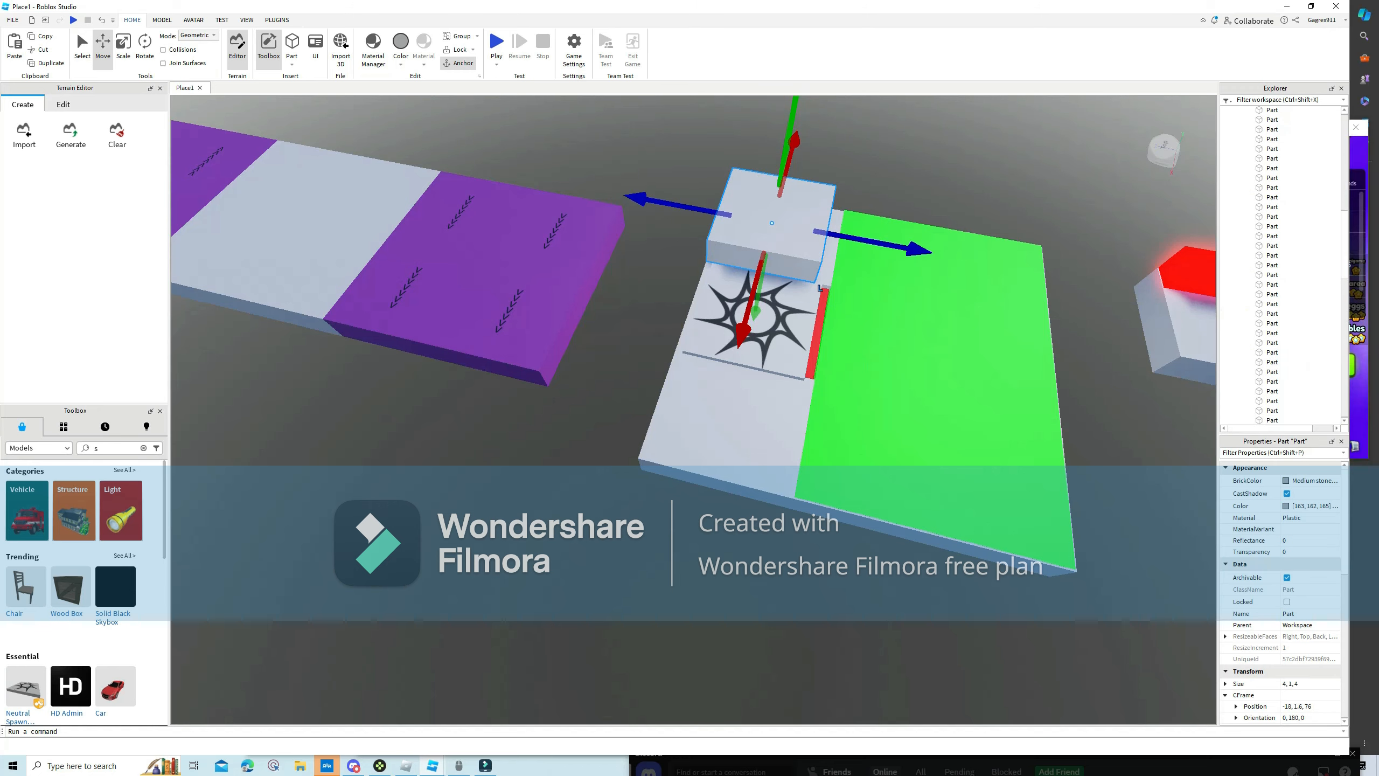
{"action": "left_click_drag", "start_coordinate": [777, 207], "coordinate": [790, 309]}
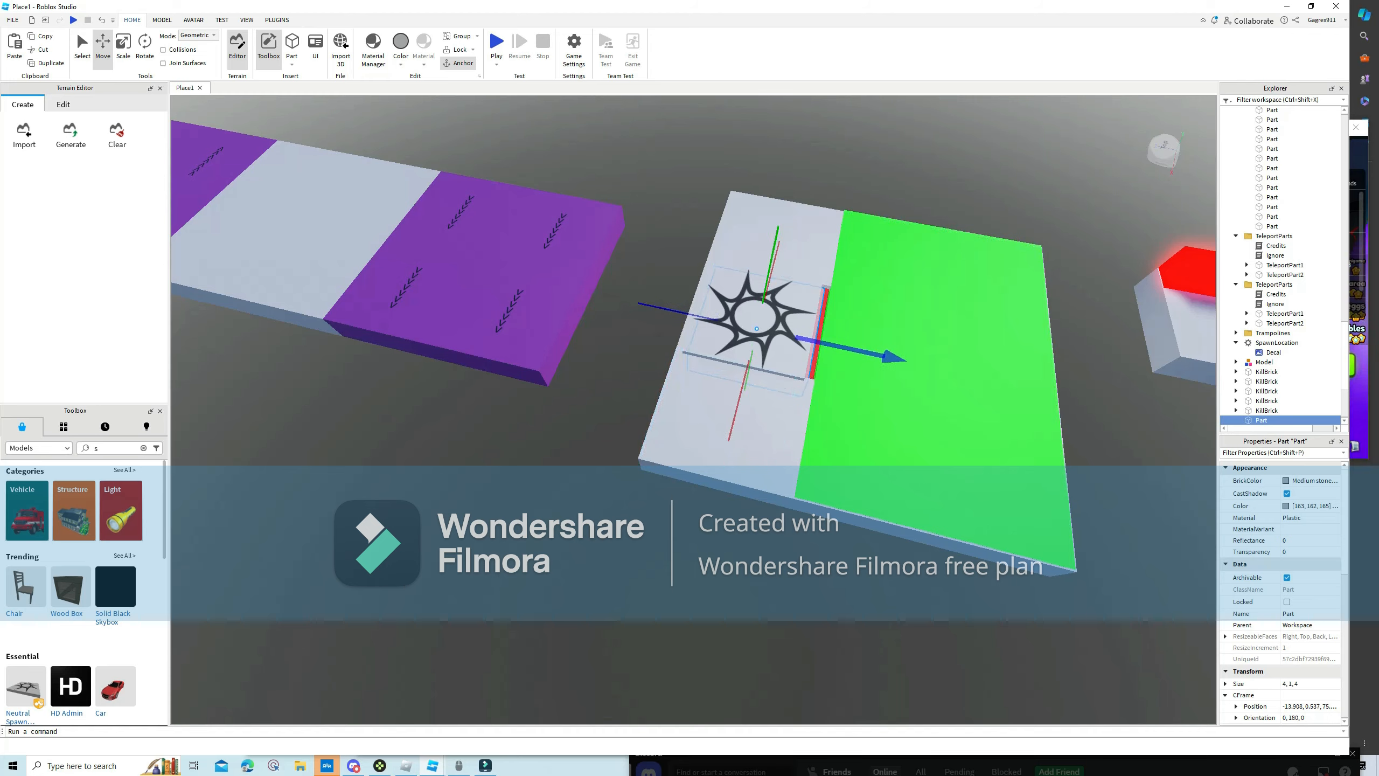
{"action": "left_click_drag", "start_coordinate": [894, 358], "coordinate": [895, 359]}
{"action": "right_click_drag", "start_coordinate": [773, 245], "coordinate": [773, 242]}
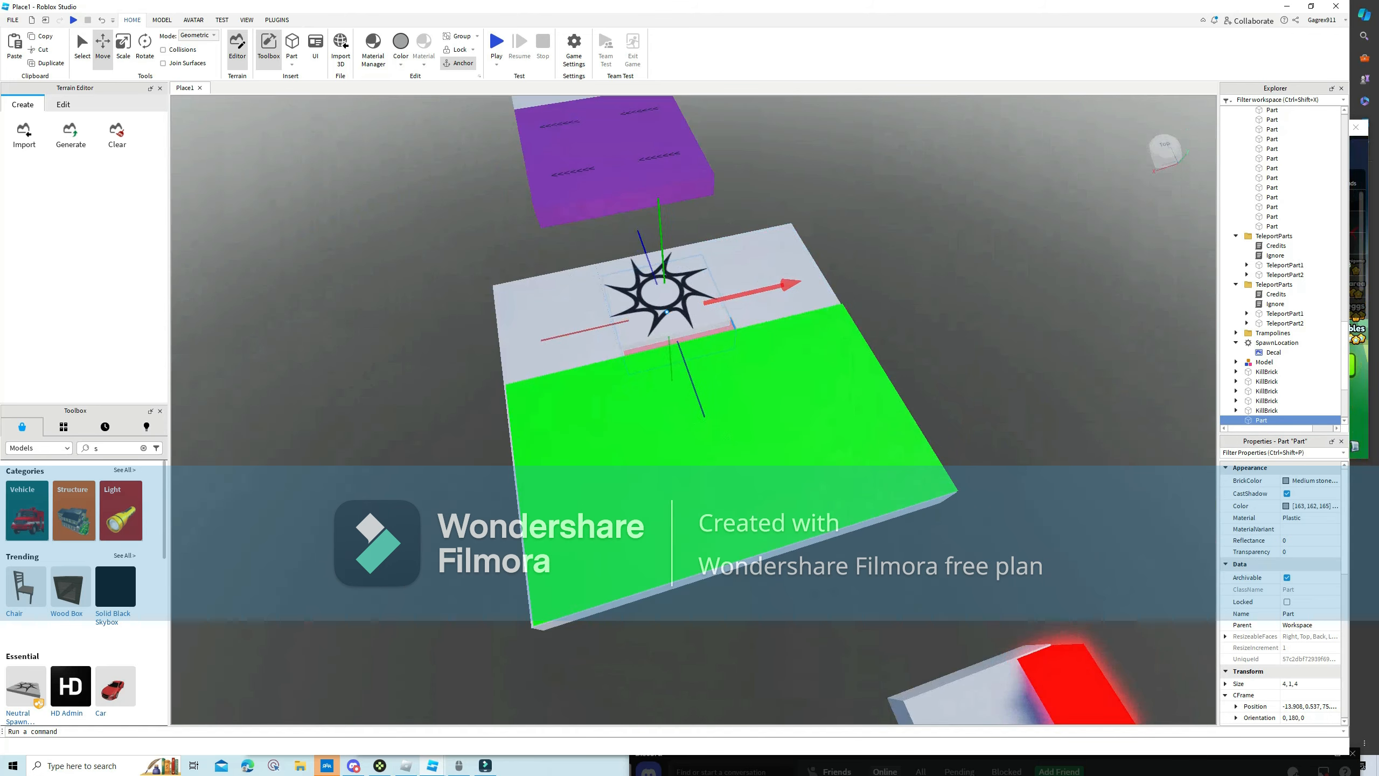
Fine-tune the grey cover part's position over the red teleport part to about -14.03, 0.537, 75.375.
{"action": "right_click_drag", "start_coordinate": [760, 290], "coordinate": [632, 338]}
{"action": "key", "text": "w"}
{"action": "scroll", "coordinate": [624, 399], "scroll_direction": "down", "scroll_amount": 3}
{"action": "scroll", "coordinate": [760, 418], "scroll_direction": "up", "scroll_amount": 3}
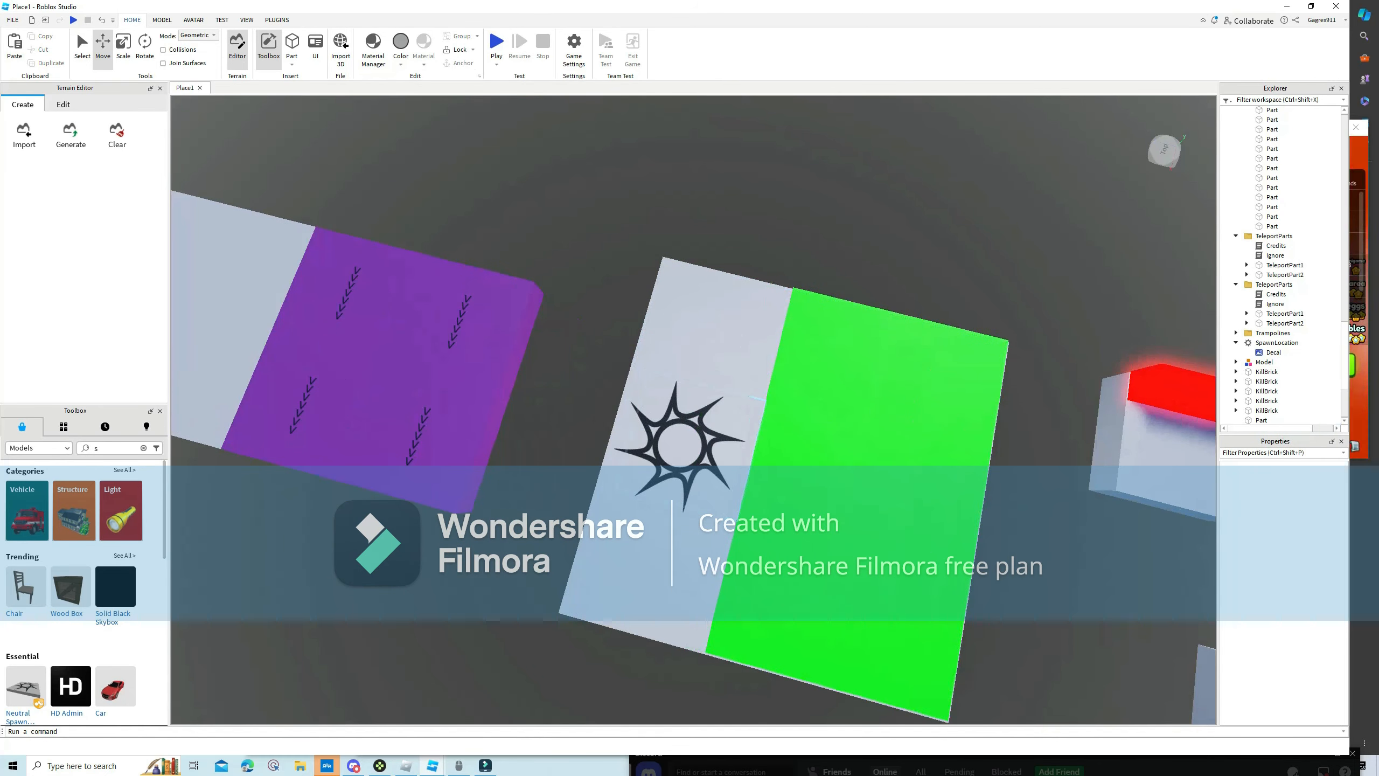
{"action": "right_click_drag", "start_coordinate": [678, 443], "coordinate": [554, 394]}
{"action": "key", "text": "a"}
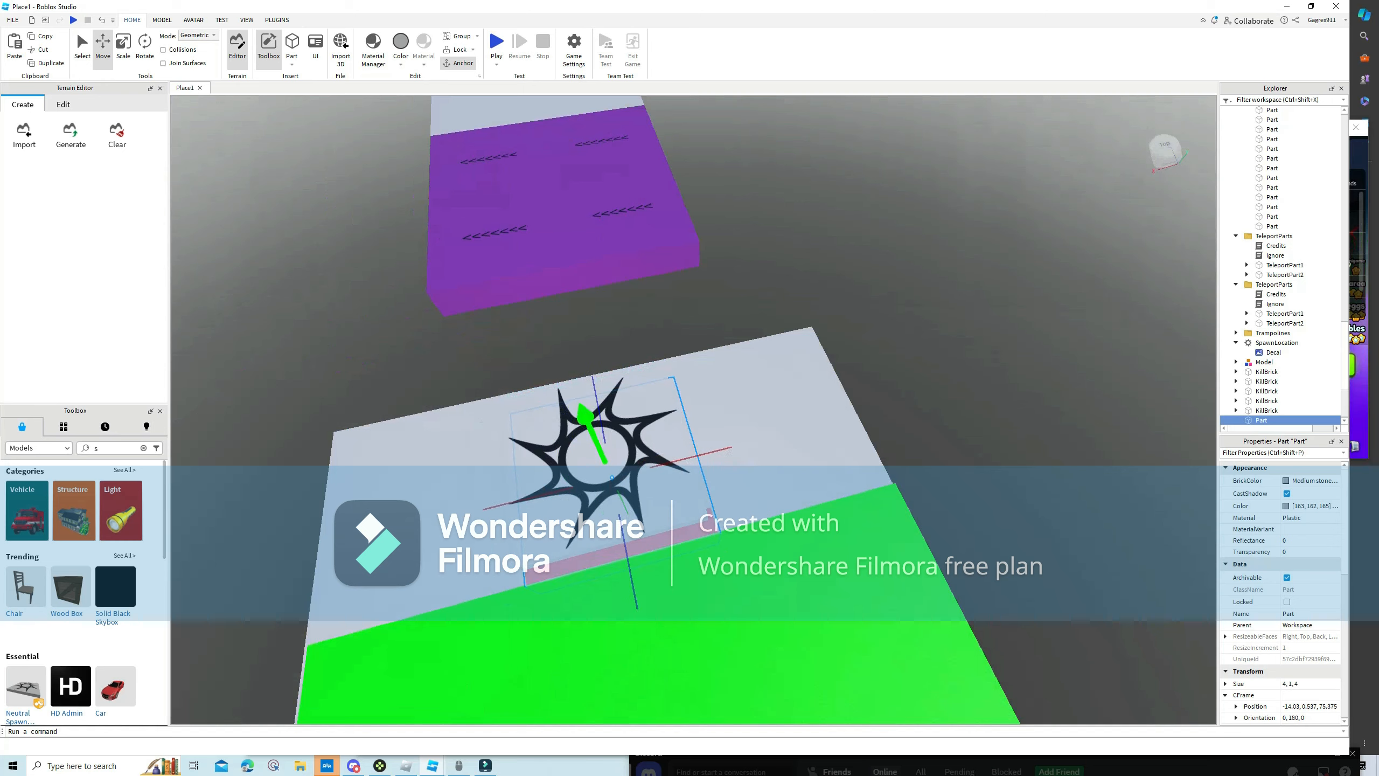
{"action": "key", "text": "Delete"}
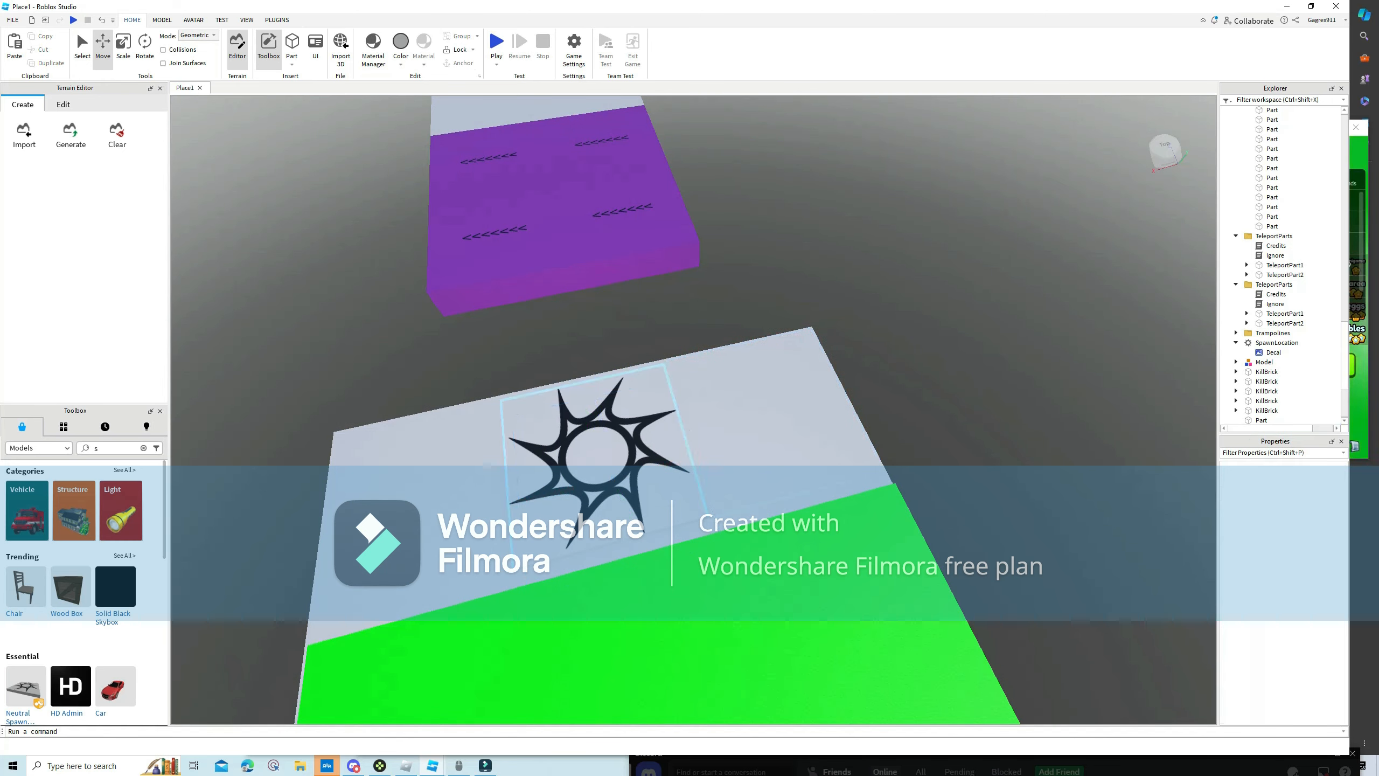
Widen the grey cover part to 4.384 studs and raise it to a height position of 0.569.
{"action": "scroll", "coordinate": [624, 451], "scroll_direction": "down", "scroll_amount": 3}
{"action": "right_click_drag", "start_coordinate": [625, 451], "coordinate": [695, 374]}
{"action": "scroll", "coordinate": [733, 435], "scroll_direction": "down", "scroll_amount": 3}
{"action": "scroll", "coordinate": [711, 413], "scroll_direction": "up", "scroll_amount": 2}
{"action": "scroll", "coordinate": [711, 402], "scroll_direction": "up", "scroll_amount": 3}
{"action": "scroll", "coordinate": [722, 353], "scroll_direction": "up", "scroll_amount": 4}
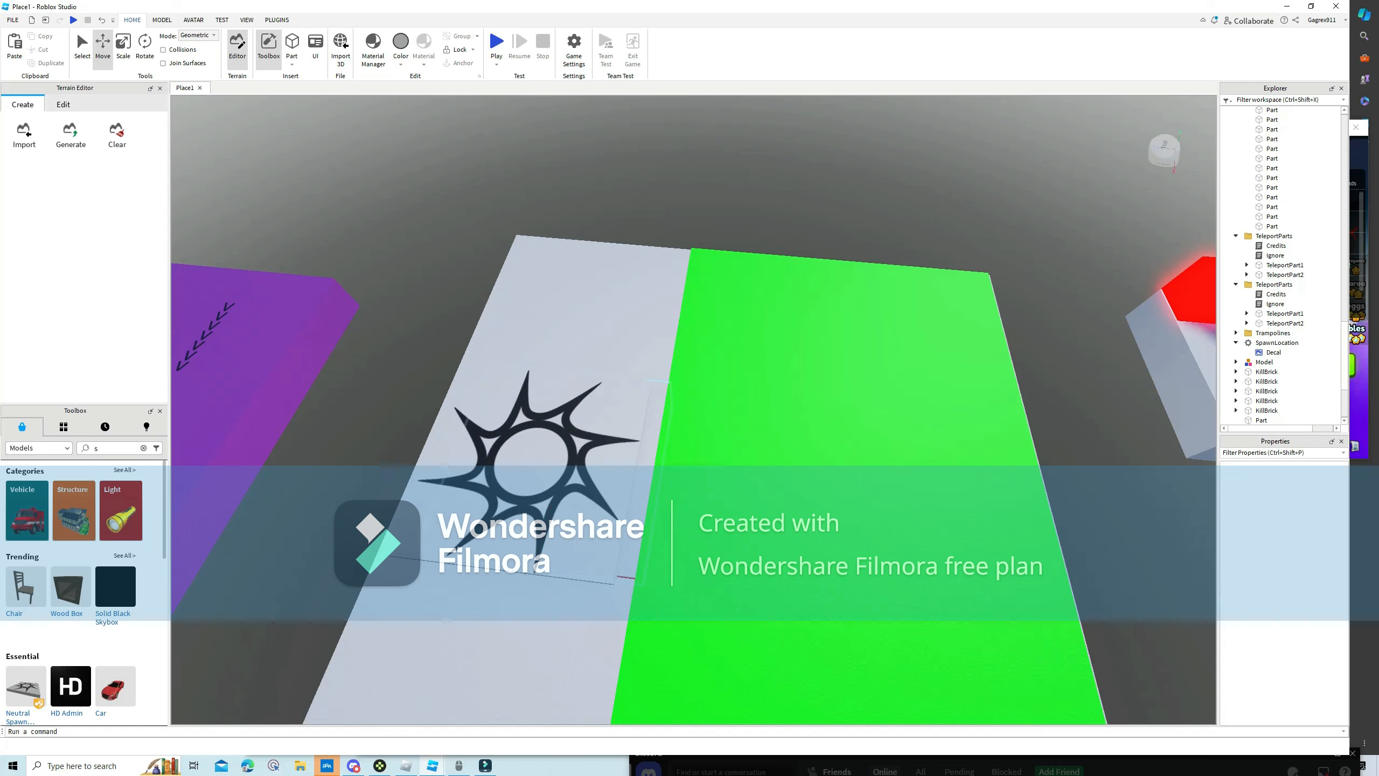
{"action": "left_click", "coordinate": [648, 462]}
{"action": "scroll", "coordinate": [648, 461], "scroll_direction": "down", "scroll_amount": 2}
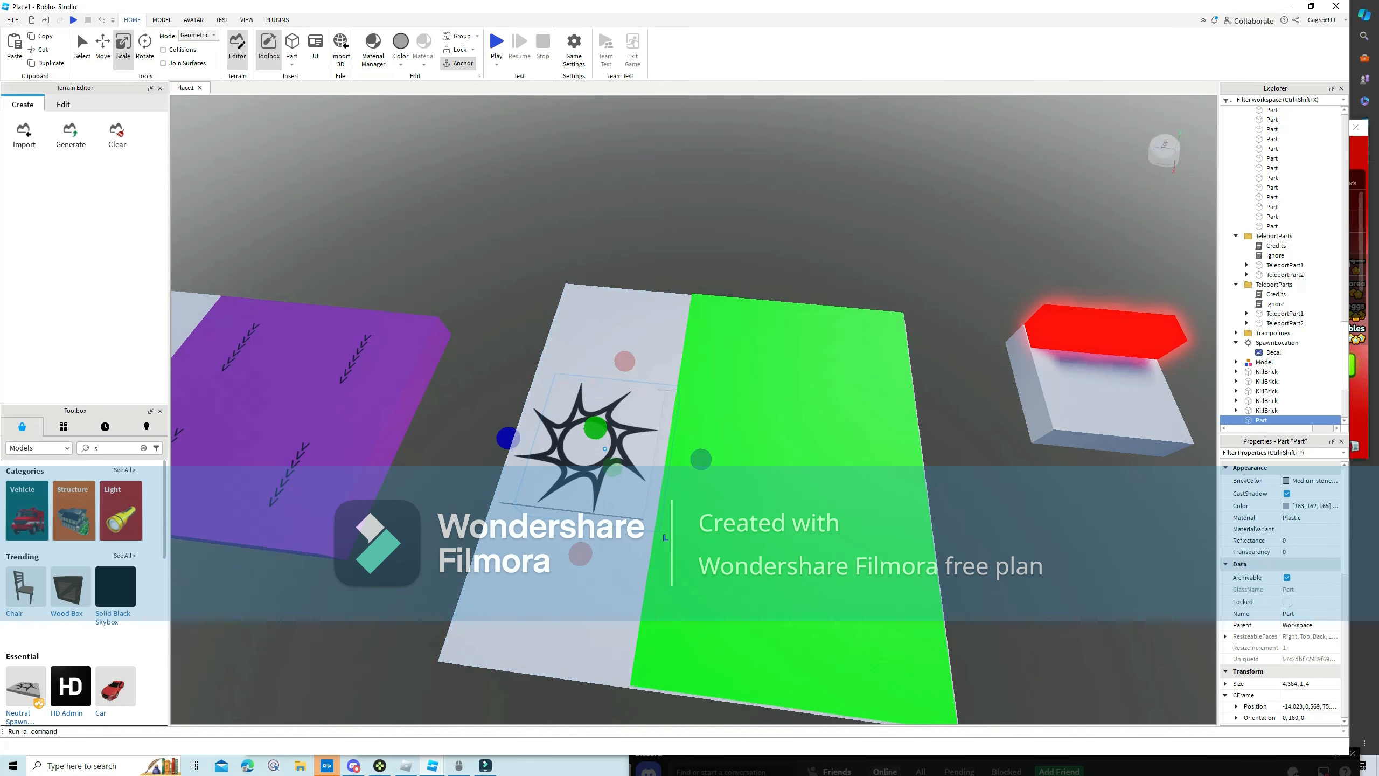
{"action": "right_click_drag", "start_coordinate": [665, 538], "coordinate": [602, 499]}
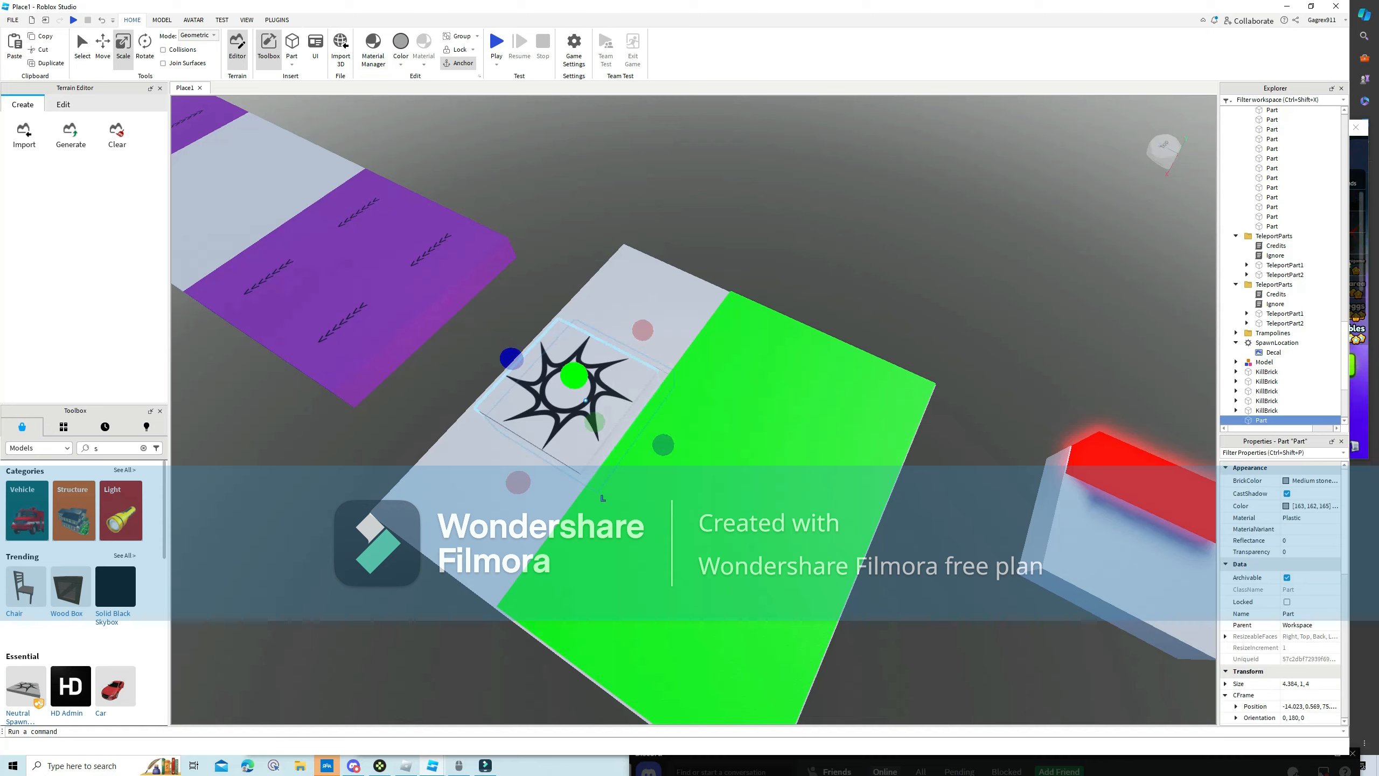
Lower the green teleport part beside the checkpoint into the platform, to a height position of about 0.755.
{"action": "left_click", "coordinate": [467, 347]}
{"action": "right_click_drag", "start_coordinate": [467, 348], "coordinate": [559, 359]}
{"action": "scroll", "coordinate": [693, 409], "scroll_direction": "down", "scroll_amount": 2}
{"action": "right_click_drag", "start_coordinate": [693, 410], "coordinate": [632, 372]}
{"action": "scroll", "coordinate": [694, 410], "scroll_direction": "down", "scroll_amount": 4}
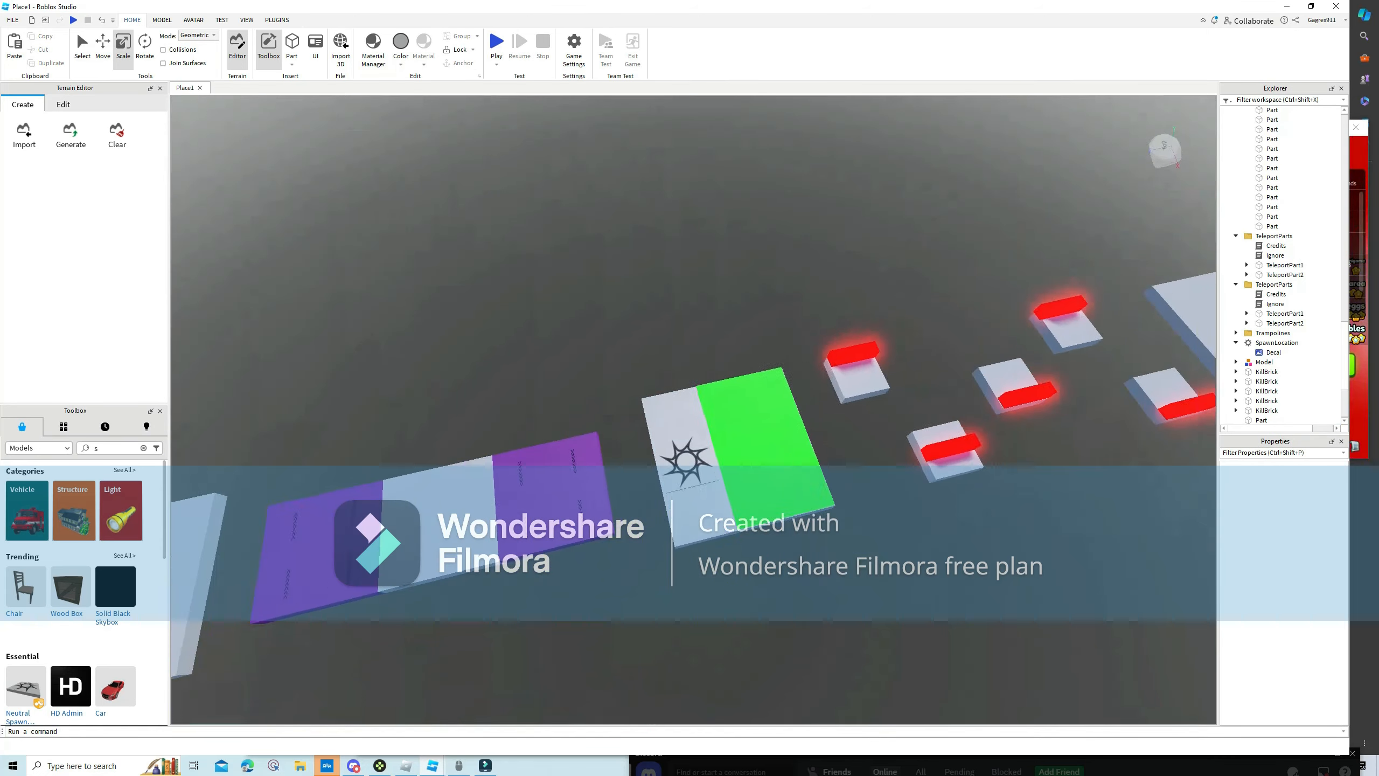
{"action": "scroll", "coordinate": [693, 410], "scroll_direction": "up", "scroll_amount": 1}
{"action": "right_click_drag", "start_coordinate": [694, 410], "coordinate": [814, 391]}
{"action": "scroll", "coordinate": [787, 413], "scroll_direction": "up", "scroll_amount": 1}
{"action": "left_click", "coordinate": [787, 412]}
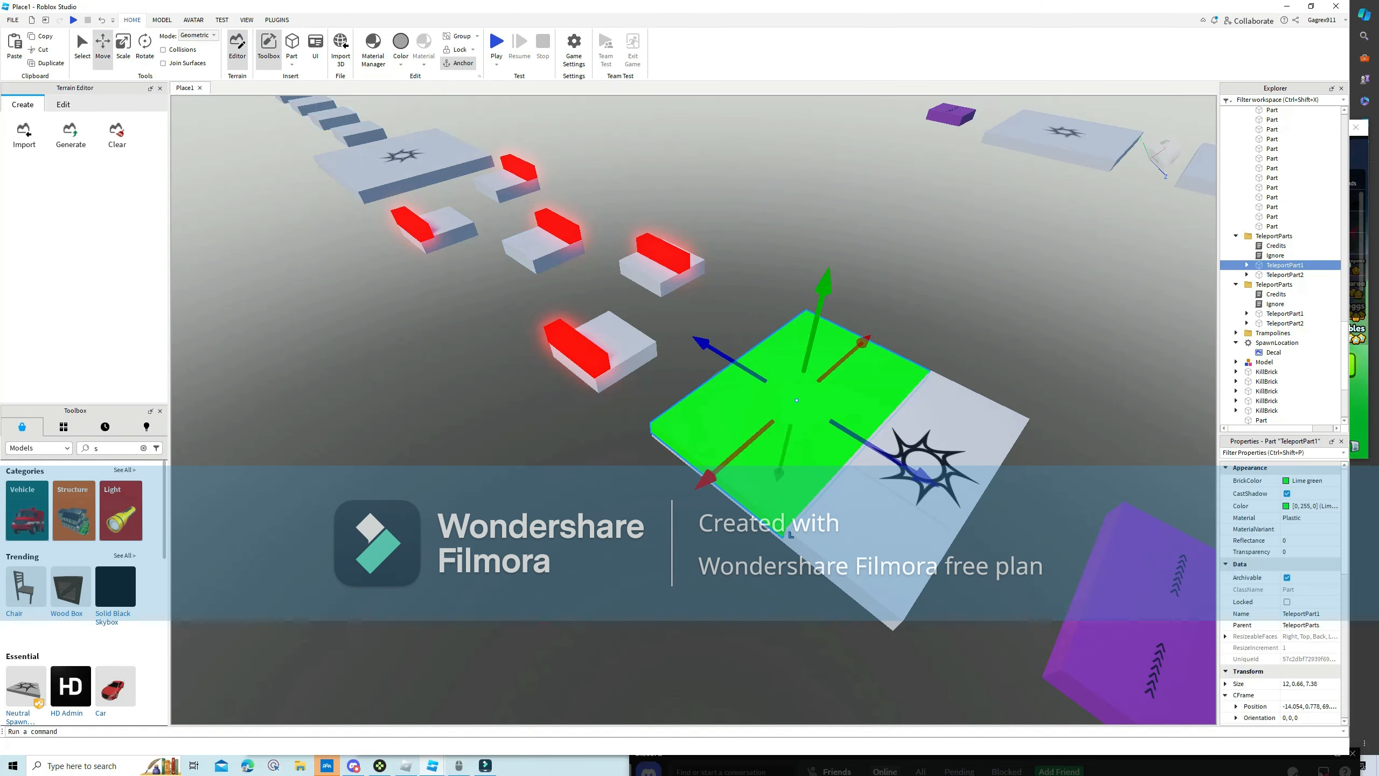
{"action": "left_click_drag", "start_coordinate": [822, 290], "coordinate": [822, 294]}
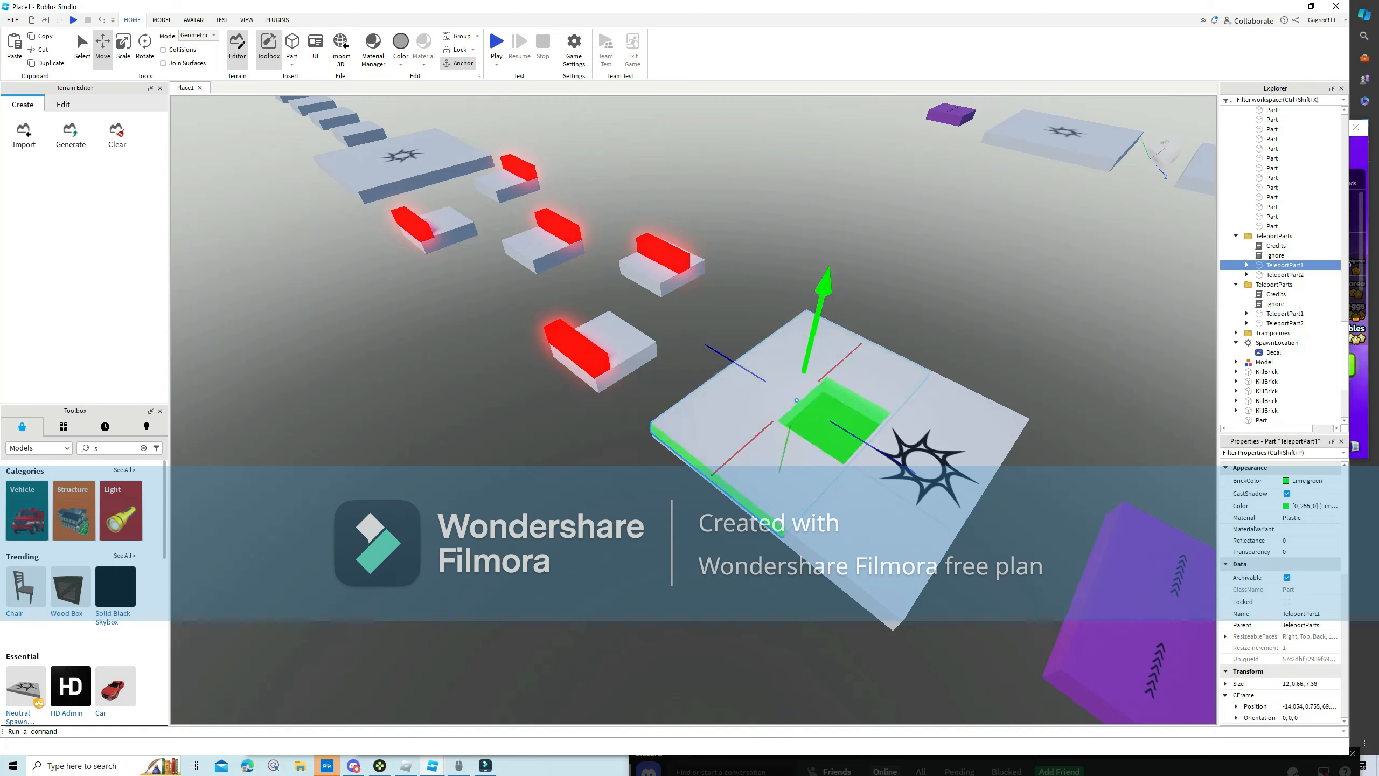
{"action": "scroll", "coordinate": [878, 681], "scroll_direction": "up", "scroll_amount": 2}
Duplicate another 4 × 1 × 4 grey platform part and move it over the exposed green patch in the platform's centre.
{"action": "left_click", "coordinate": [878, 679]}
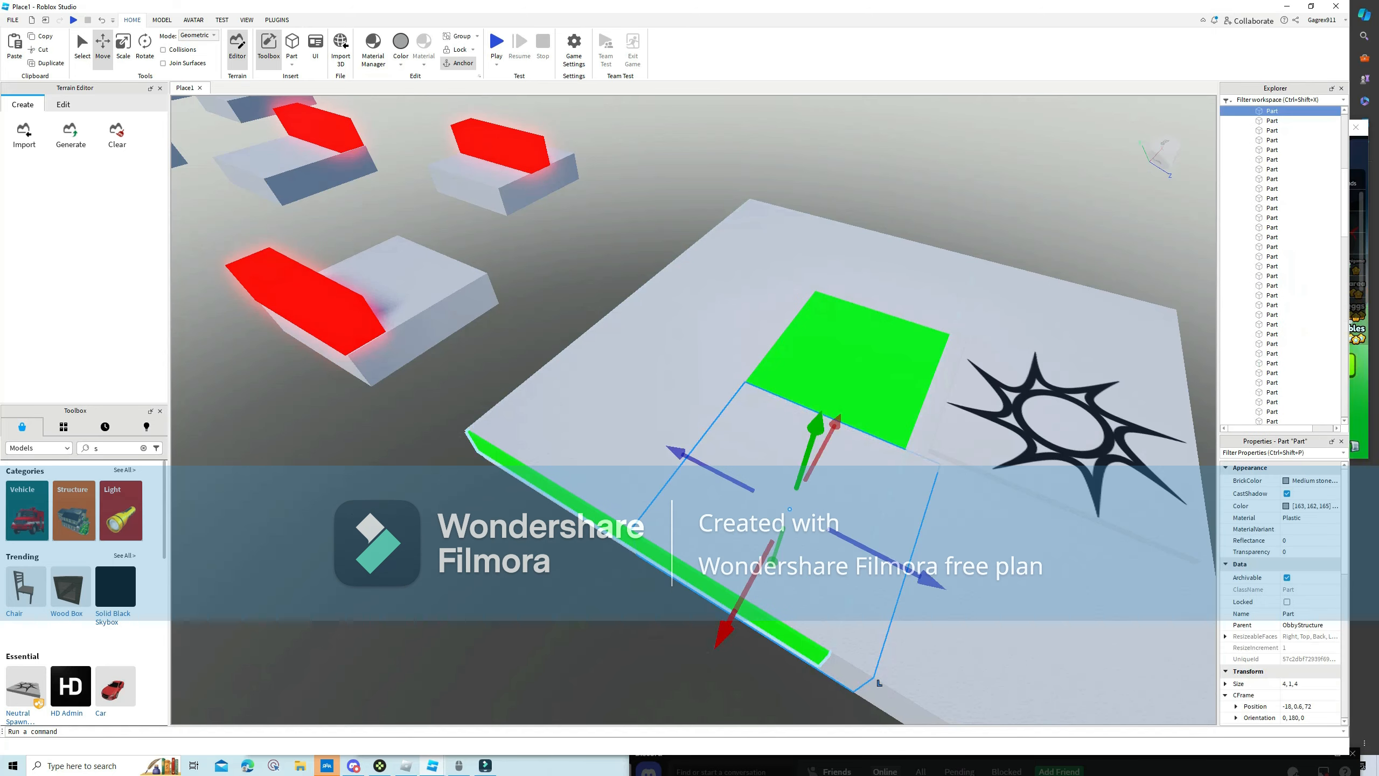
{"action": "key", "text": "ctrl+v"}
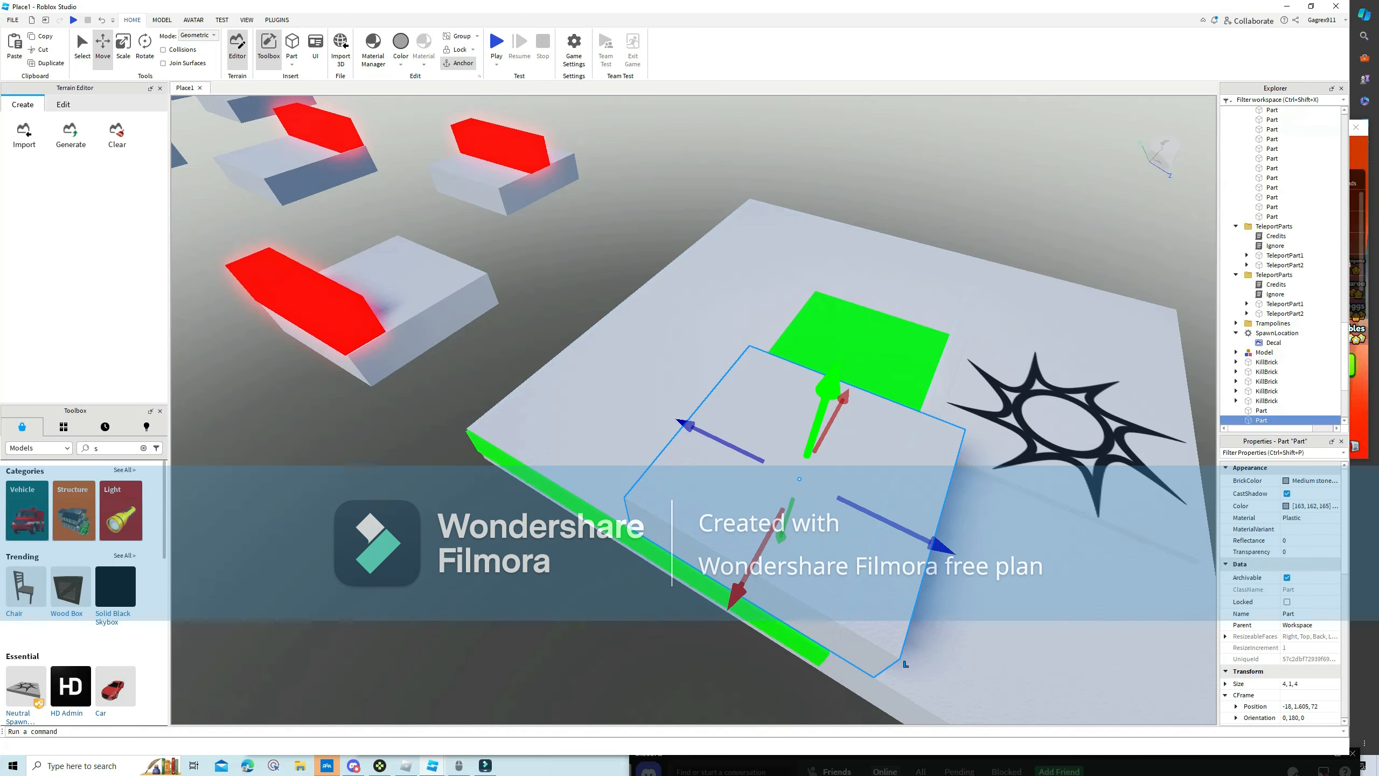
{"action": "left_click_drag", "start_coordinate": [841, 404], "coordinate": [905, 251]}
{"action": "key", "text": "d"}
{"action": "right_click_drag", "start_coordinate": [905, 251], "coordinate": [760, 166]}
{"action": "key", "text": "Delete"}
{"action": "key", "text": "a"}
{"action": "left_click", "coordinate": [872, 459]}
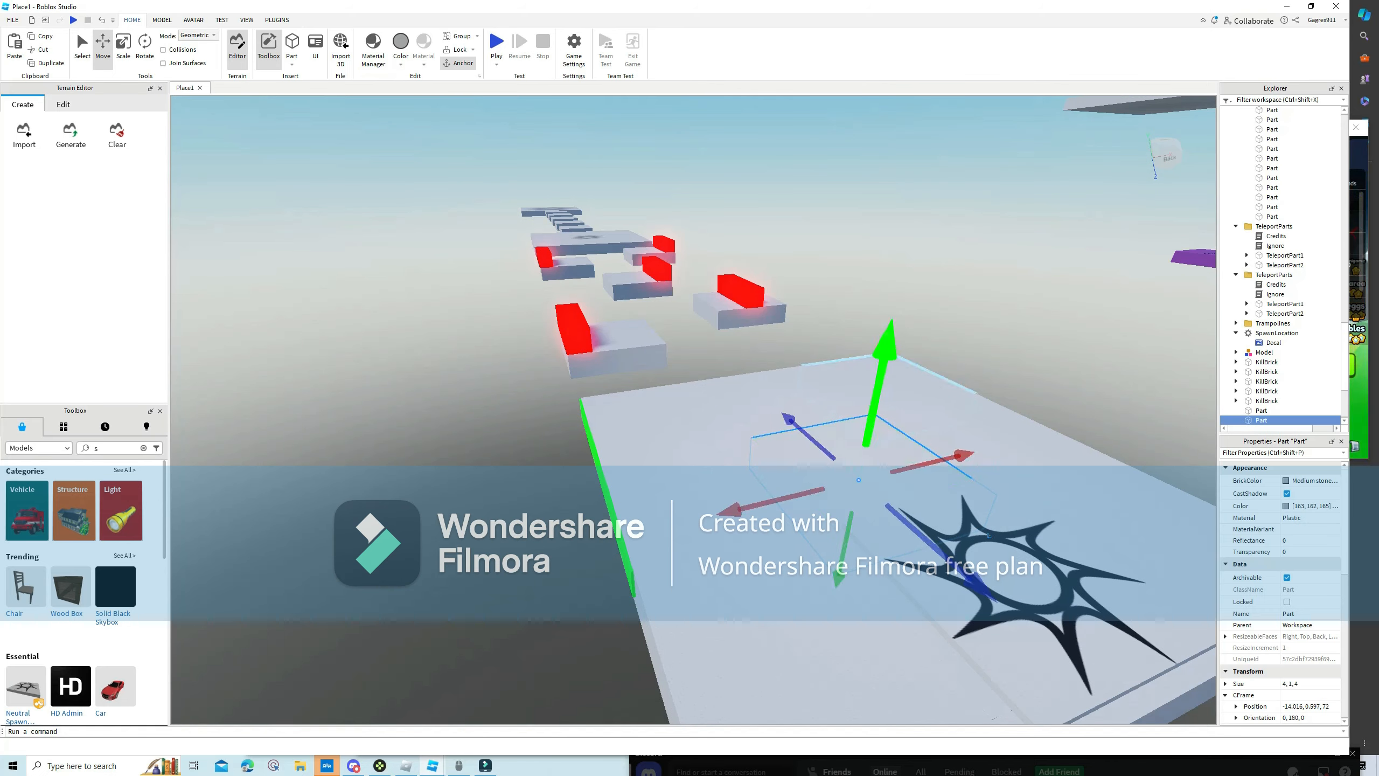
Fine-tune the height of the new grey cover part in the platform's centre.
{"action": "key", "text": "Delete"}
{"action": "key", "text": "ctrl+z"}
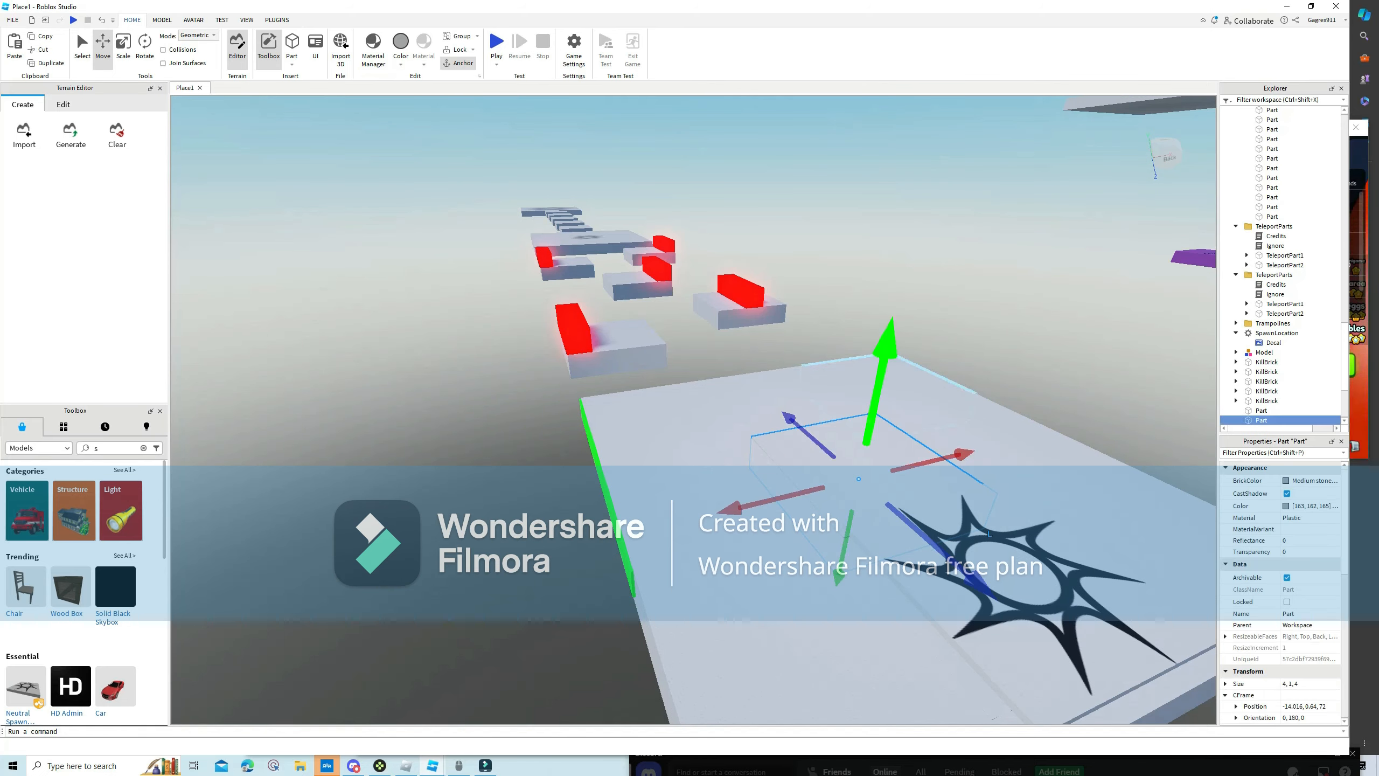
{"action": "left_click_drag", "start_coordinate": [885, 353], "coordinate": [884, 354]}
{"action": "left_click", "coordinate": [917, 342]}
Resize the green teleport part to 11.922 studs long and 0.676 studs thick.
{"action": "key", "text": "a"}
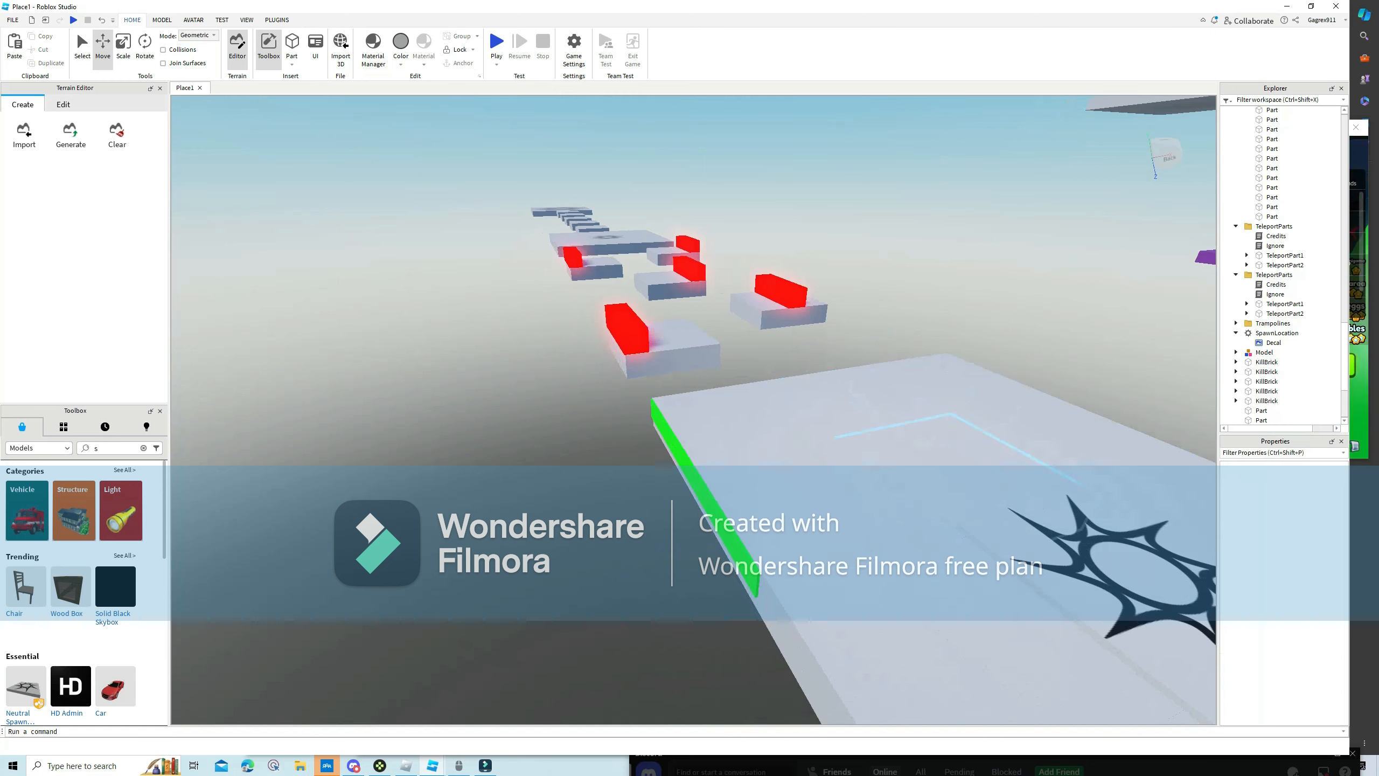
{"action": "left_click", "coordinate": [701, 491]}
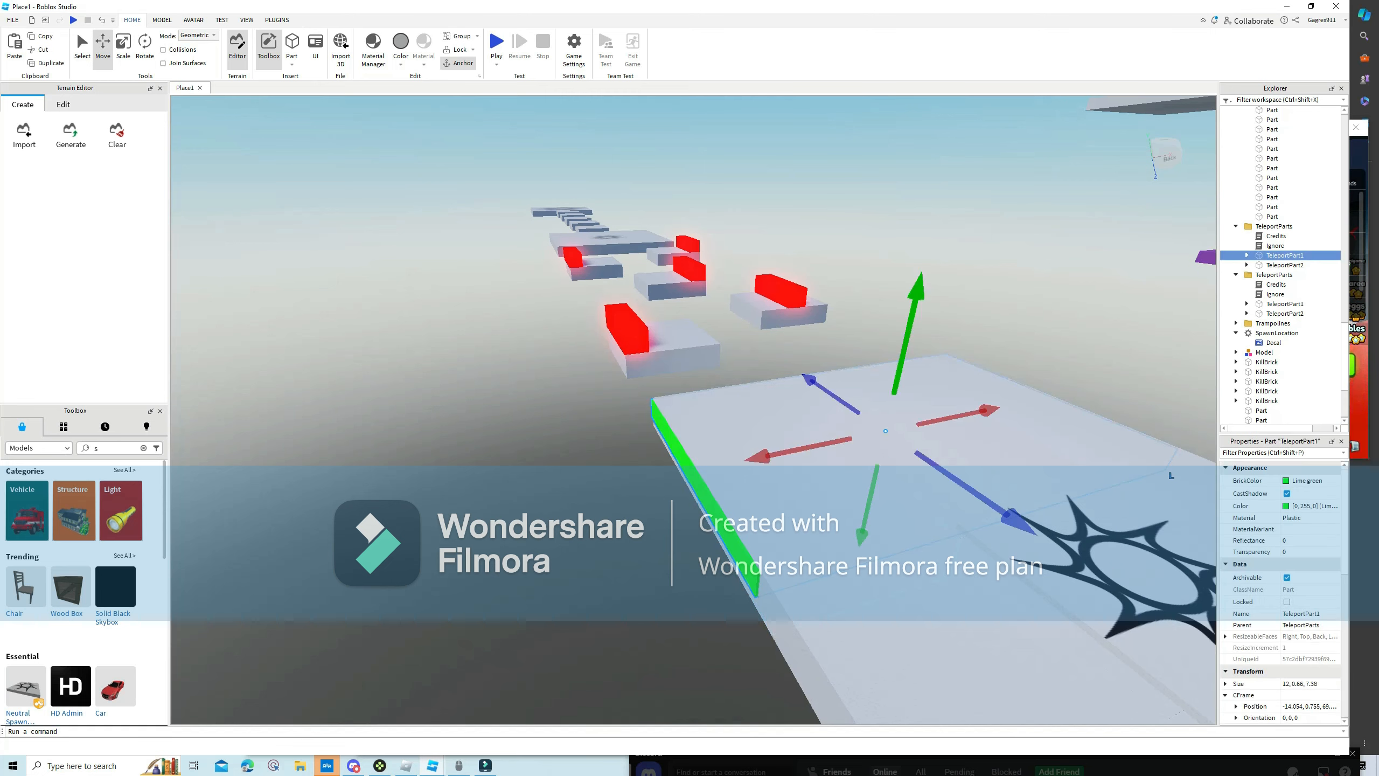
{"action": "key", "text": "ctrl+3"}
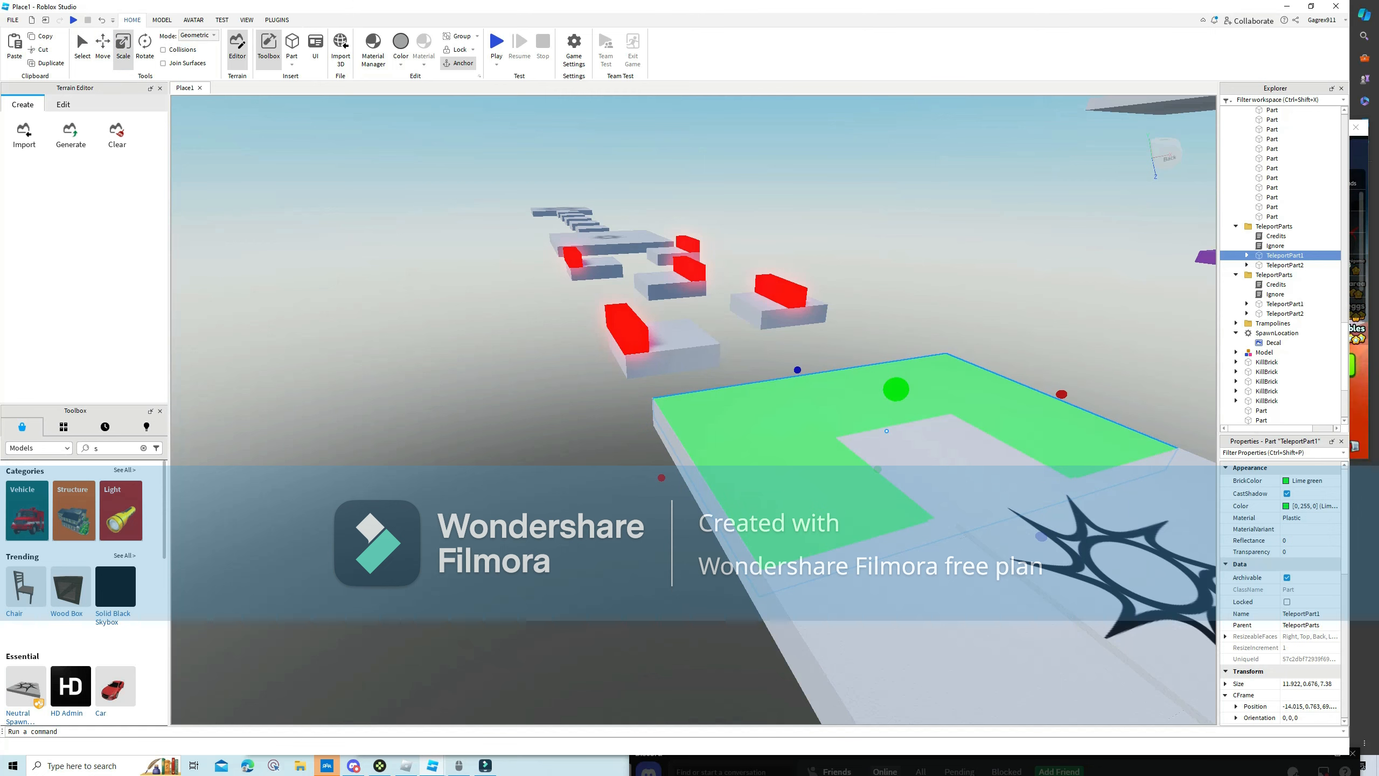
{"action": "left_click", "coordinate": [847, 305]}
Reduce the green teleport part's thickness until it is hidden beneath the grey platform surface.
{"action": "key", "text": "a"}
{"action": "right_click_drag", "start_coordinate": [847, 304], "coordinate": [1075, 256]}
{"action": "key", "text": "w"}
{"action": "key", "text": "d"}
{"action": "left_click_drag", "start_coordinate": [1075, 255], "coordinate": [1075, 255]}
{"action": "key", "text": "d"}
{"action": "right_click_drag", "start_coordinate": [1075, 255], "coordinate": [923, 266]}
{"action": "key", "text": "a"}
{"action": "left_click", "coordinate": [630, 435]}
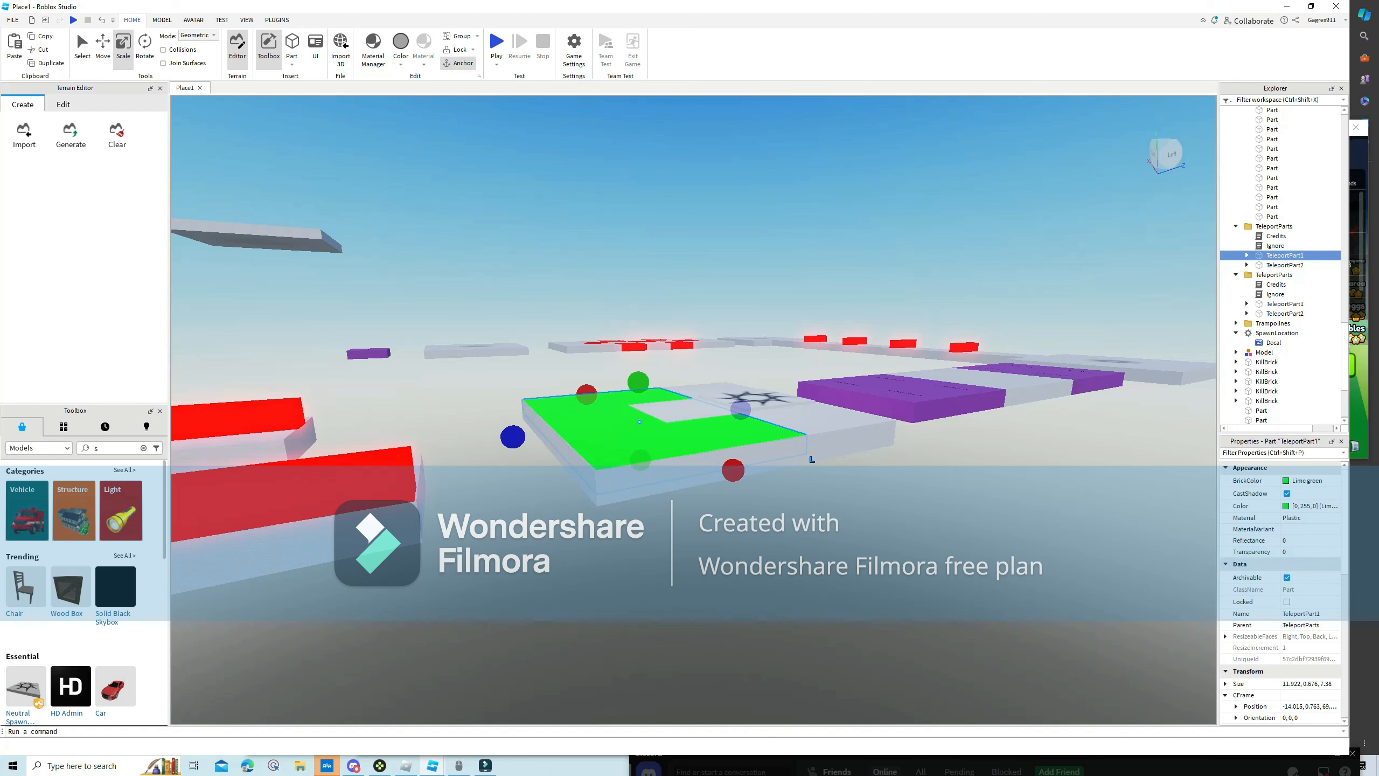
{"action": "left_click_drag", "start_coordinate": [638, 382], "coordinate": [638, 382]}
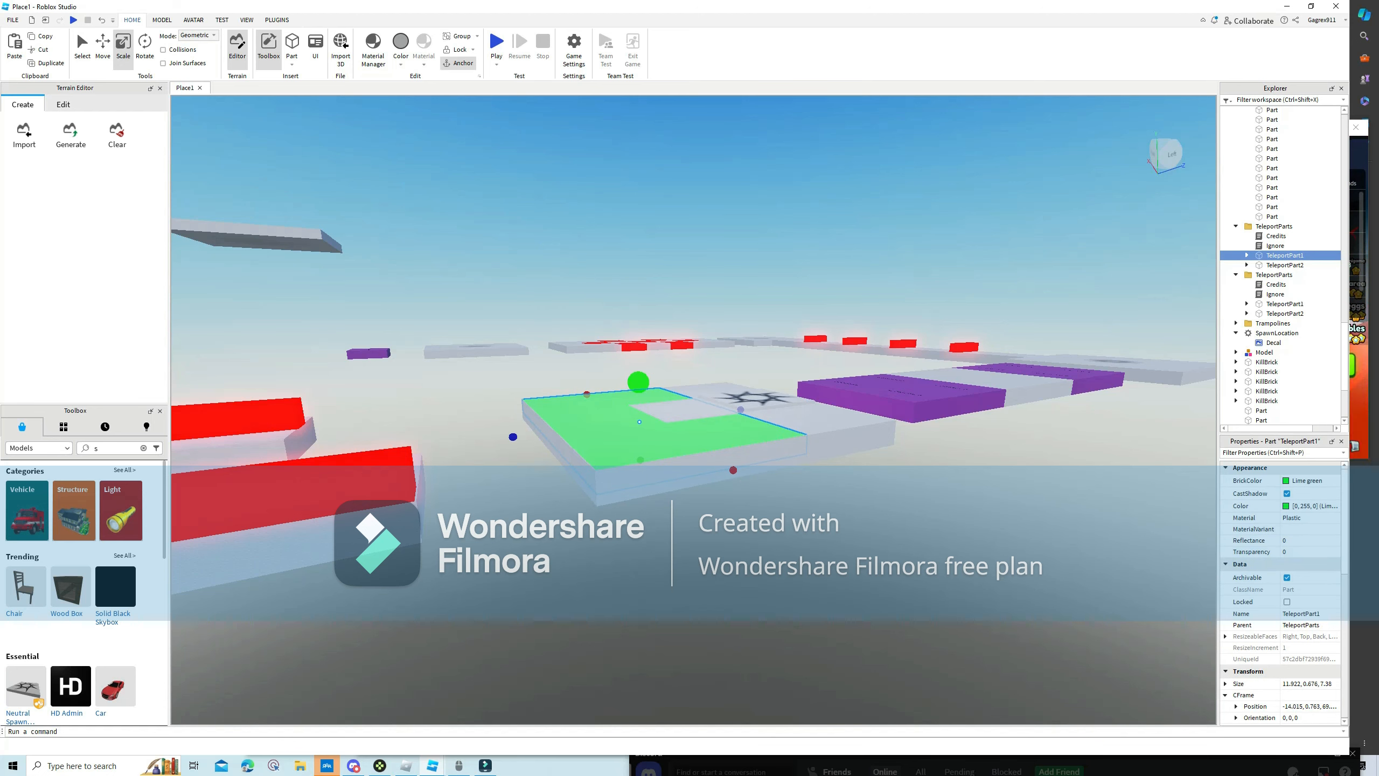
{"action": "left_click", "coordinate": [722, 304]}
{"action": "right_click_drag", "start_coordinate": [722, 304], "coordinate": [722, 337]}
{"action": "key", "text": "w"}
{"action": "key", "text": "a"}
{"action": "key", "text": "s"}
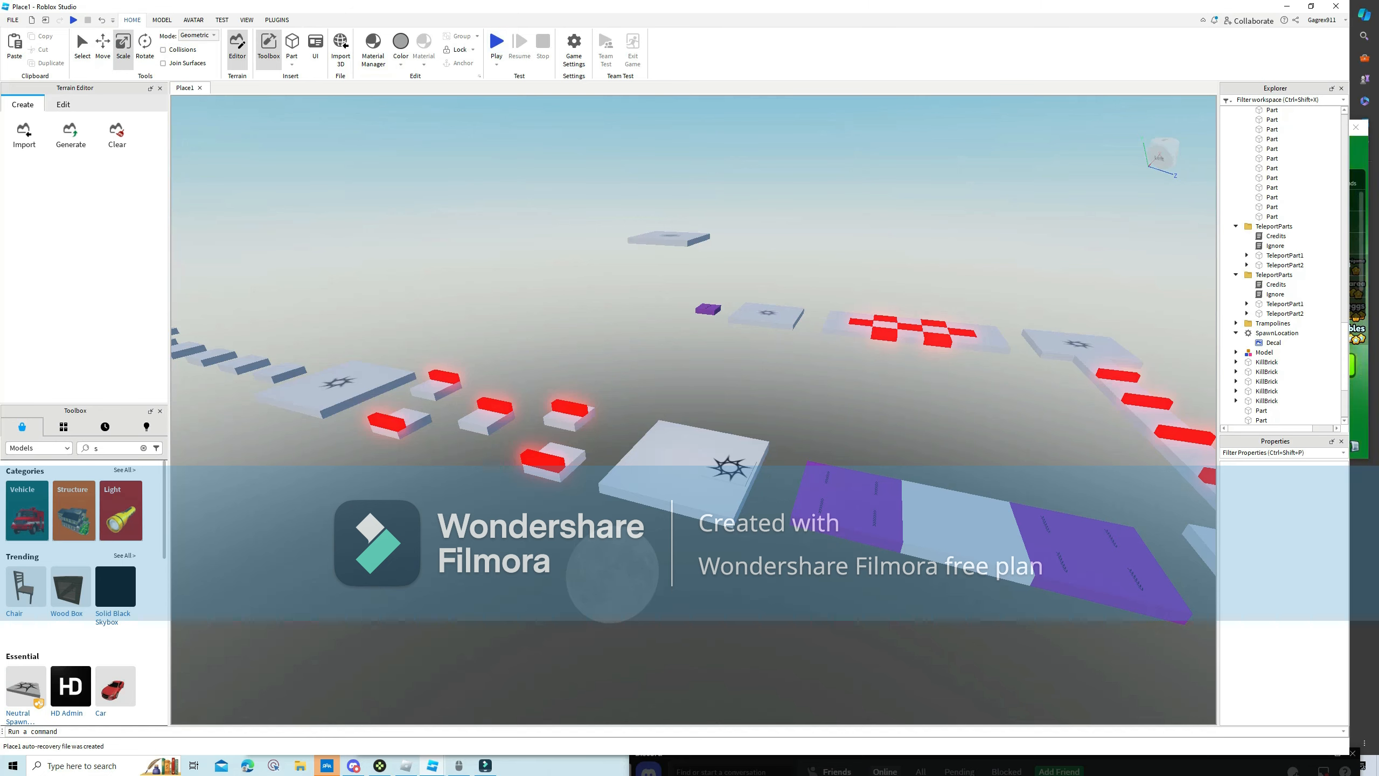
Start a playtest and jump along the obby onto the hidden teleport part leading to the house platform.
{"action": "key", "text": "F5"}
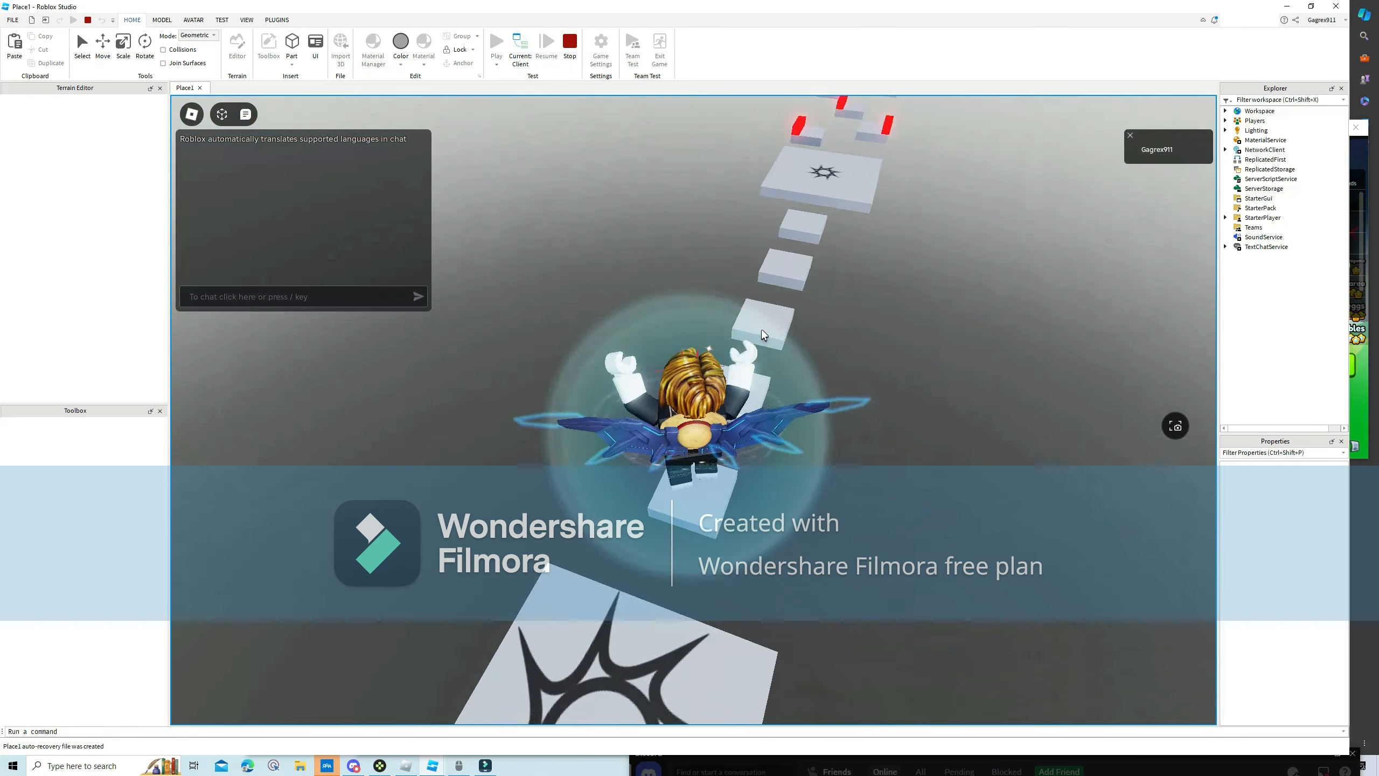
{"action": "key", "text": "w"}
{"action": "key", "text": "space"}
{"action": "key", "text": "space"}
{"action": "key", "text": "space"}
{"action": "right_click_drag", "start_coordinate": [761, 329], "coordinate": [762, 331]}
{"action": "key", "text": "w"}
{"action": "key", "text": "space"}
{"action": "key", "text": "w"}
{"action": "key", "text": "space"}
{"action": "key", "text": "space"}
{"action": "key", "text": "w"}
{"action": "key", "text": "space"}
{"action": "key", "text": "space"}
{"action": "key", "text": "space"}
{"action": "key", "text": "w"}
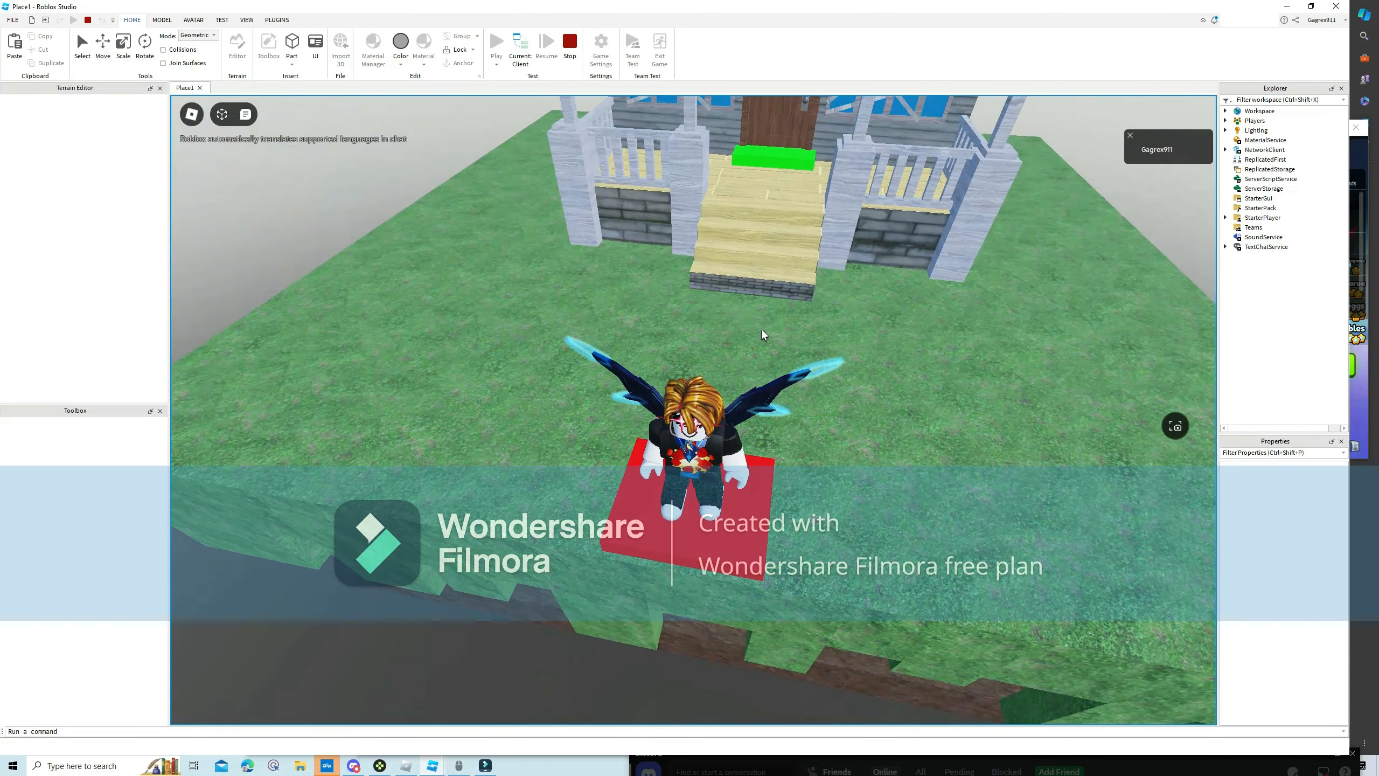
Walk up the porch to the green teleport part at the front door to test the return to the obby.
{"action": "key", "text": "w"}
{"action": "key", "text": "w"}
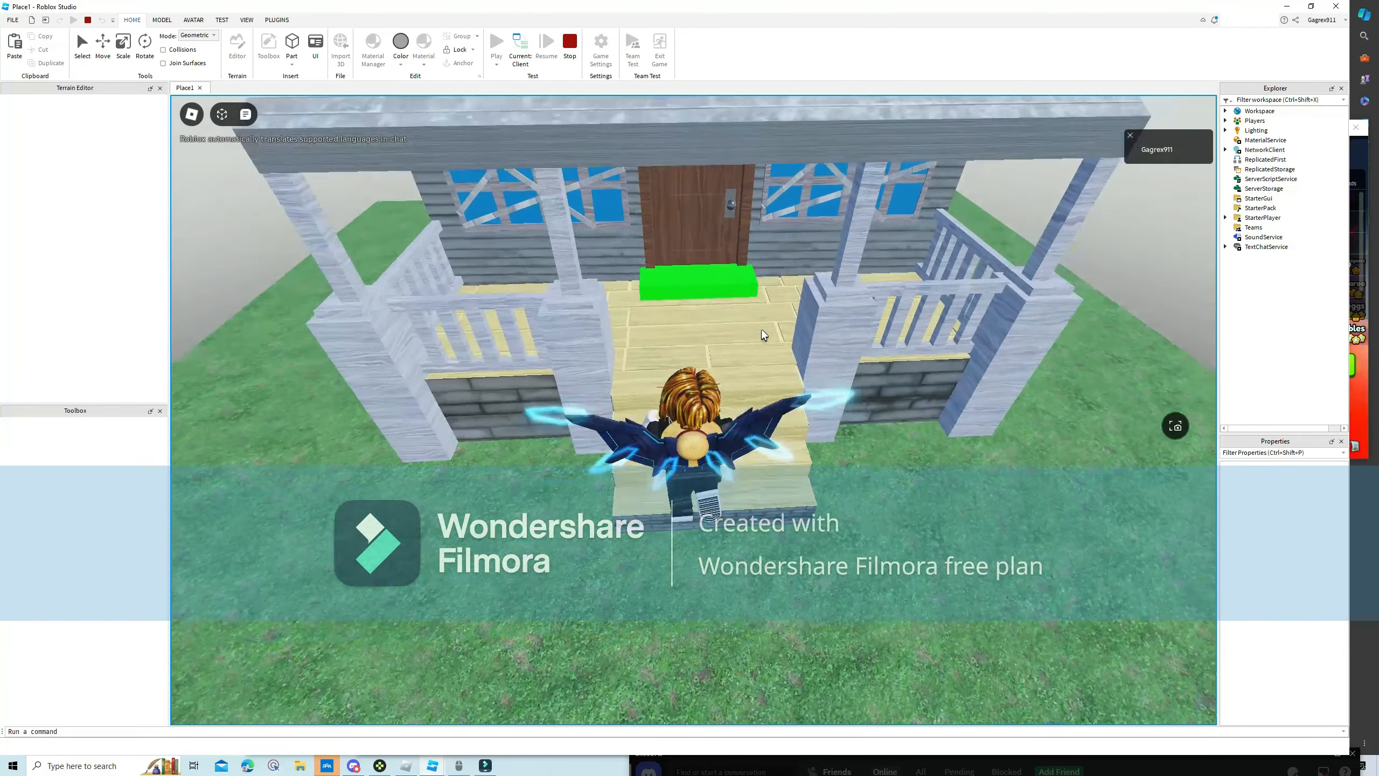
{"action": "key", "text": "s"}
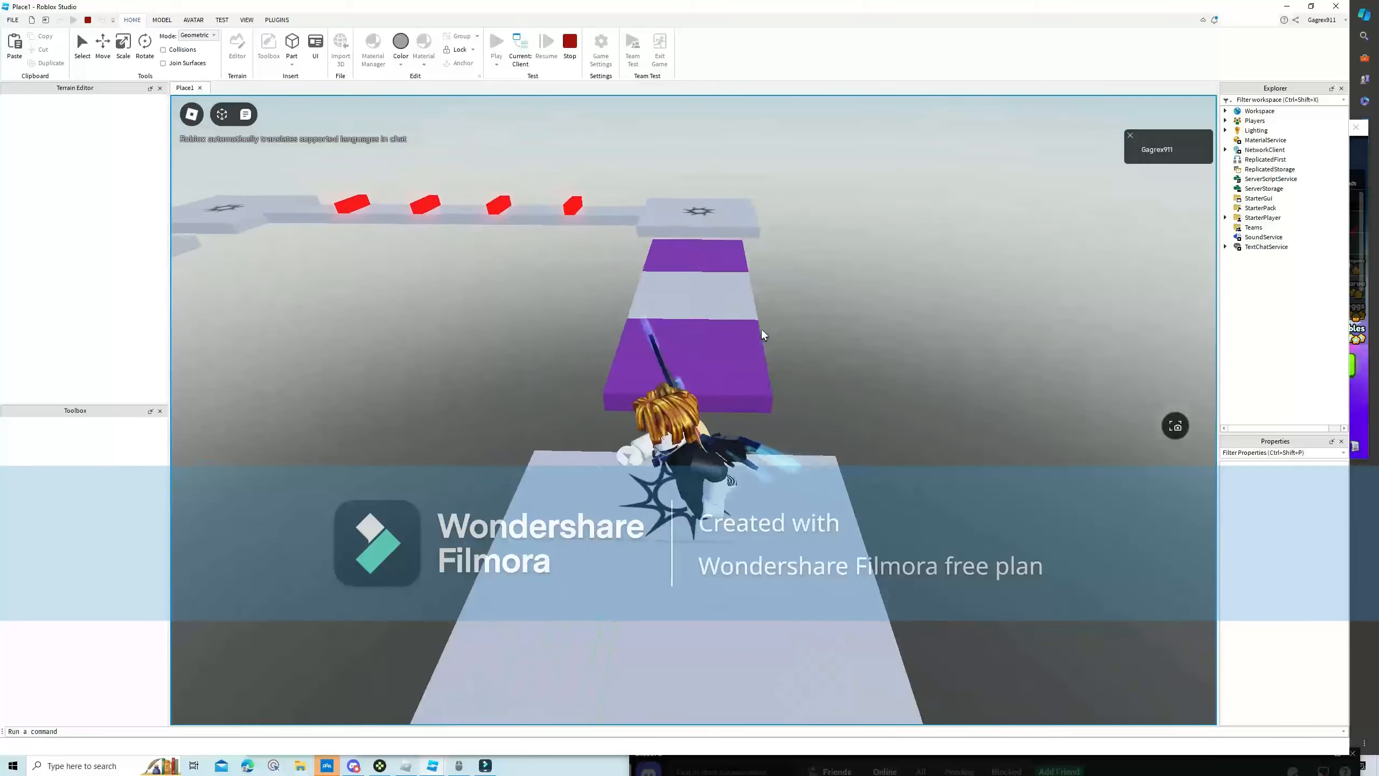
Continue along the obby past the checkpoint toward the purple conveyors, and end the playtest.
{"action": "key", "text": "w"}
{"action": "key", "text": "w"}
{"action": "right_click_drag", "start_coordinate": [762, 330], "coordinate": [788, 350]}
{"action": "key", "text": "space"}
{"action": "key", "text": "s"}
{"action": "key", "text": "w"}
{"action": "key", "text": "w"}
{"action": "key", "text": "a"}
{"action": "key", "text": "d"}
{"action": "key", "text": "d"}
{"action": "key", "text": "d"}
{"action": "left_click", "coordinate": [569, 42]}
Check the green teleport part beneath the platform and set its thickness to about 0.595 studs.
{"action": "key", "text": "w"}
{"action": "right_click_drag", "start_coordinate": [730, 429], "coordinate": [768, 483]}
{"action": "key", "text": "s"}
{"action": "key", "text": "d"}
{"action": "key", "text": "w"}
{"action": "key", "text": "s"}
{"action": "key", "text": "s"}
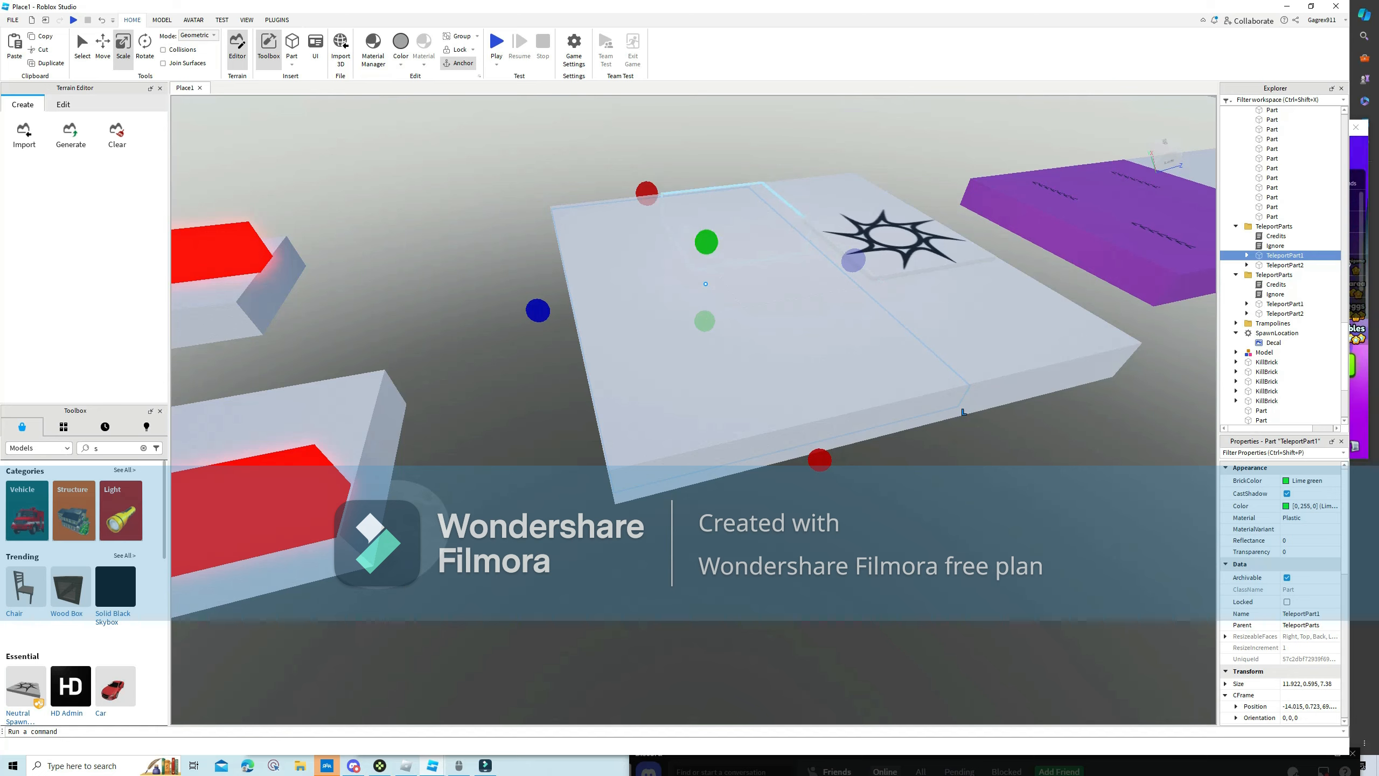
{"action": "left_click", "coordinate": [478, 331]}
Adjust the height of the red teleport part beneath the checkpoint marker so it stays below the surface.
{"action": "key", "text": "d"}
{"action": "right_click_drag", "start_coordinate": [478, 331], "coordinate": [469, 271]}
{"action": "key", "text": "w"}
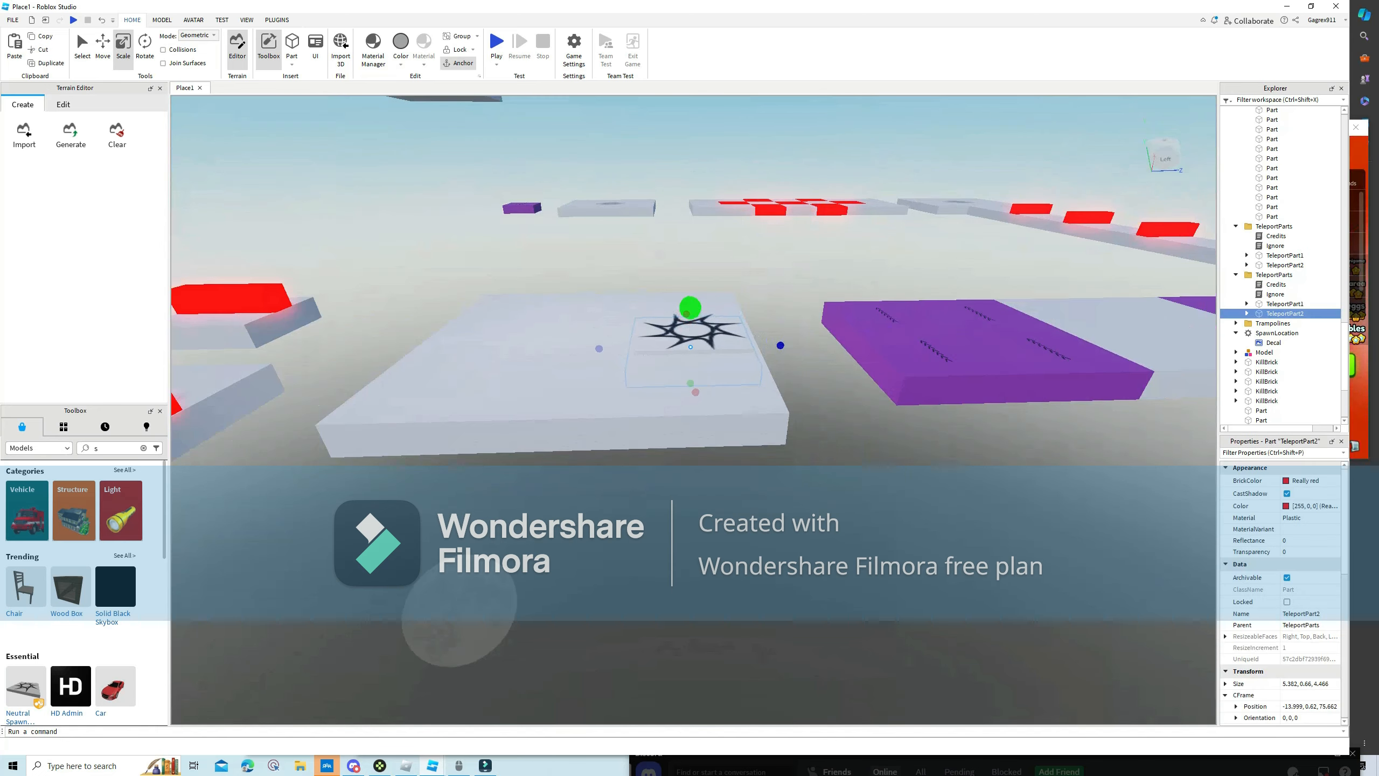
{"action": "left_click", "coordinate": [674, 260]}
{"action": "key", "text": "s"}
{"action": "key", "text": "a"}
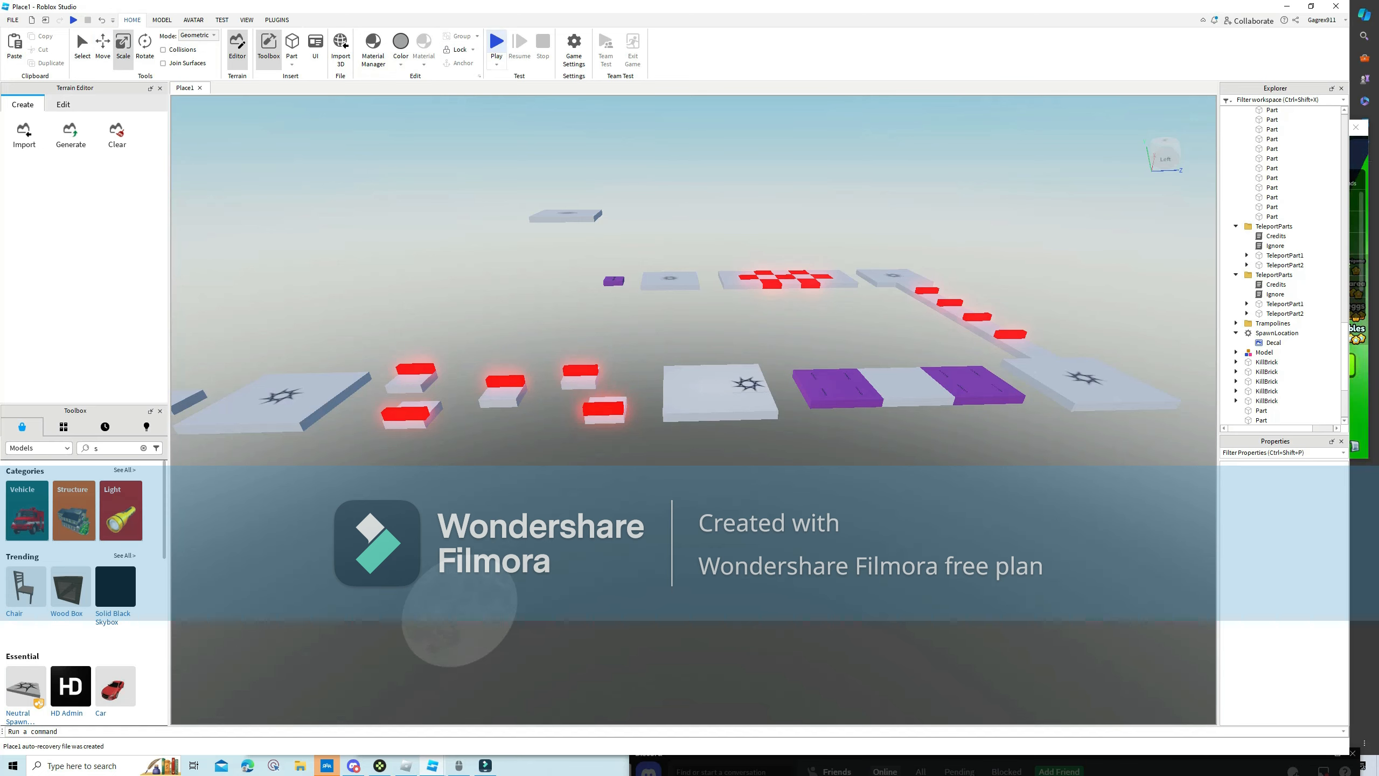
Start another playtest and jump across the kill-brick platforms onto the hidden teleport part to reach the house.
{"action": "key", "text": "F5"}
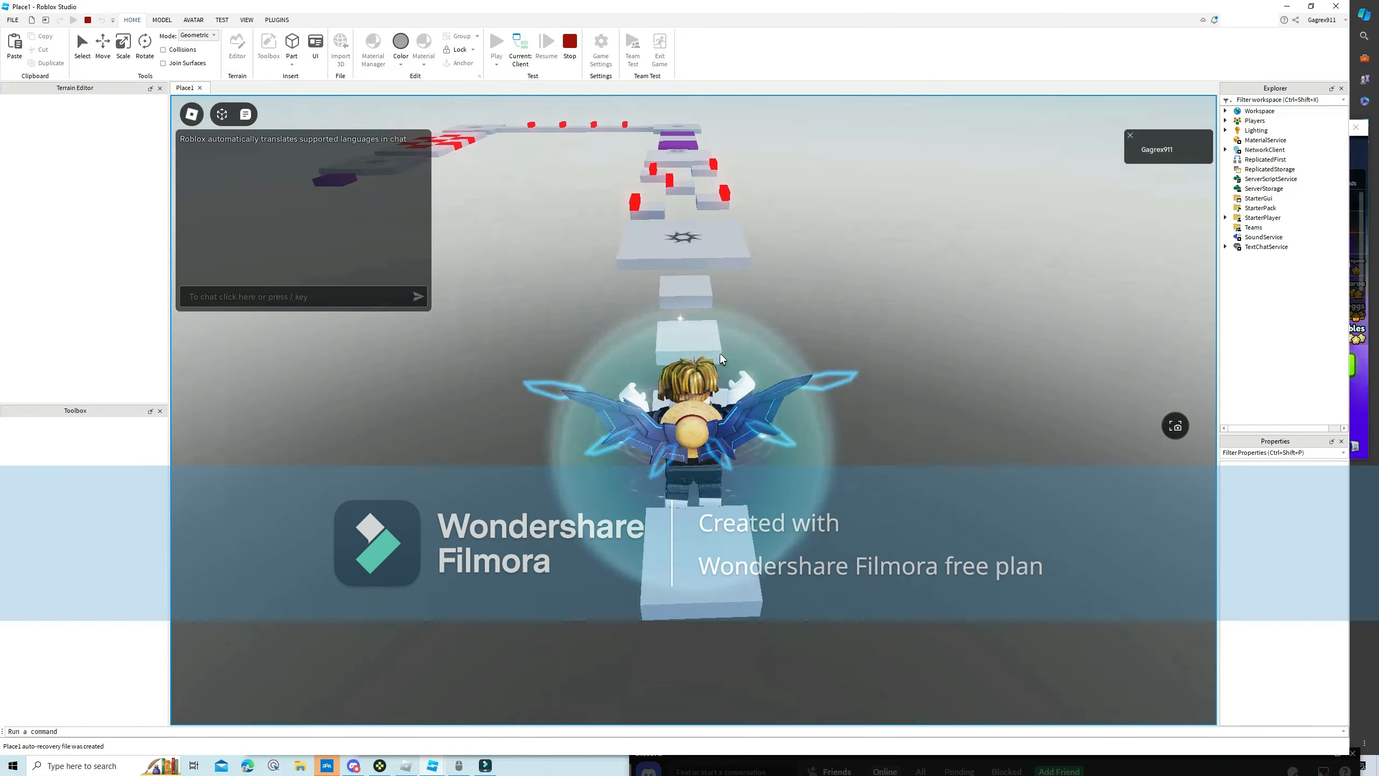
{"action": "key", "text": "w"}
{"action": "key", "text": "space"}
{"action": "key", "text": "space"}
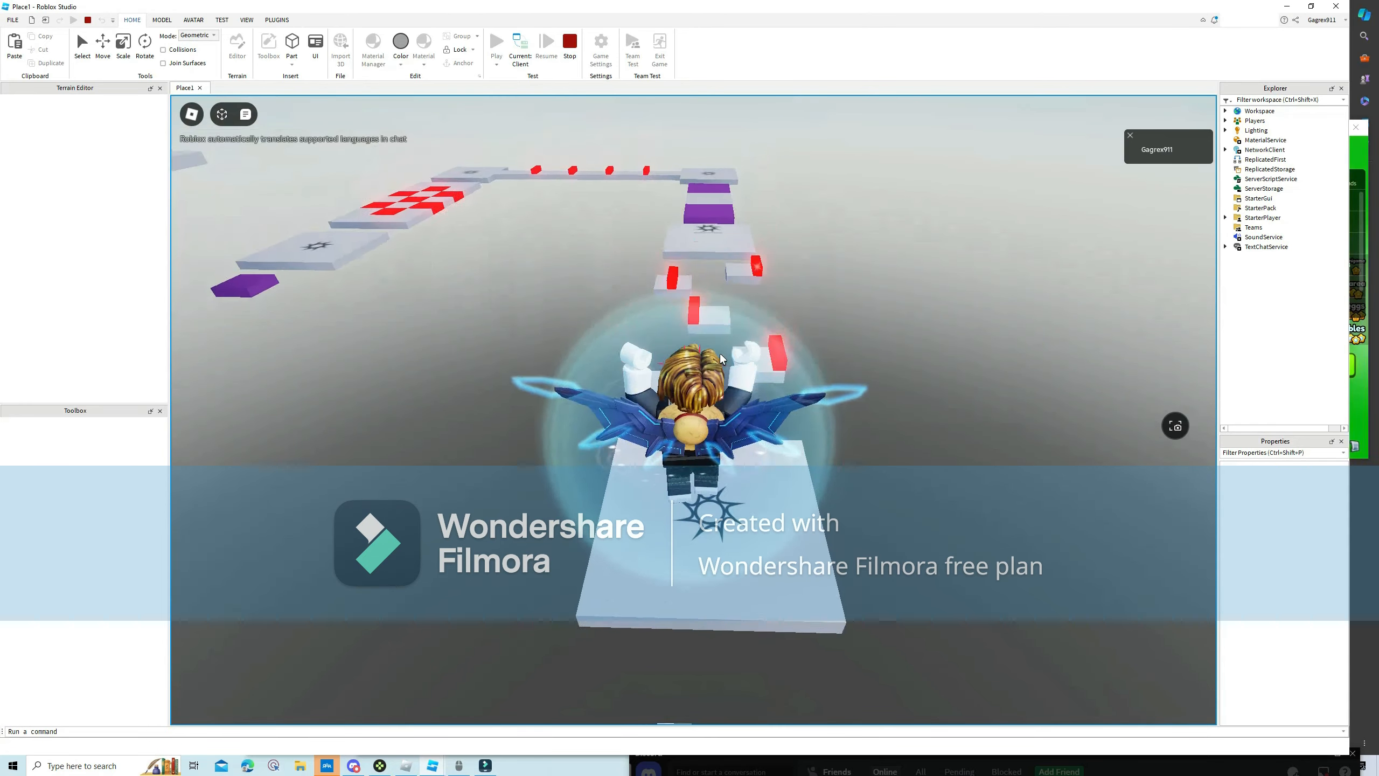
{"action": "key", "text": "w"}
{"action": "key", "text": "space"}
{"action": "key", "text": "space"}
{"action": "right_click_drag", "start_coordinate": [719, 354], "coordinate": [720, 353]}
{"action": "key", "text": "w"}
{"action": "key", "text": "space"}
{"action": "key", "text": "space"}
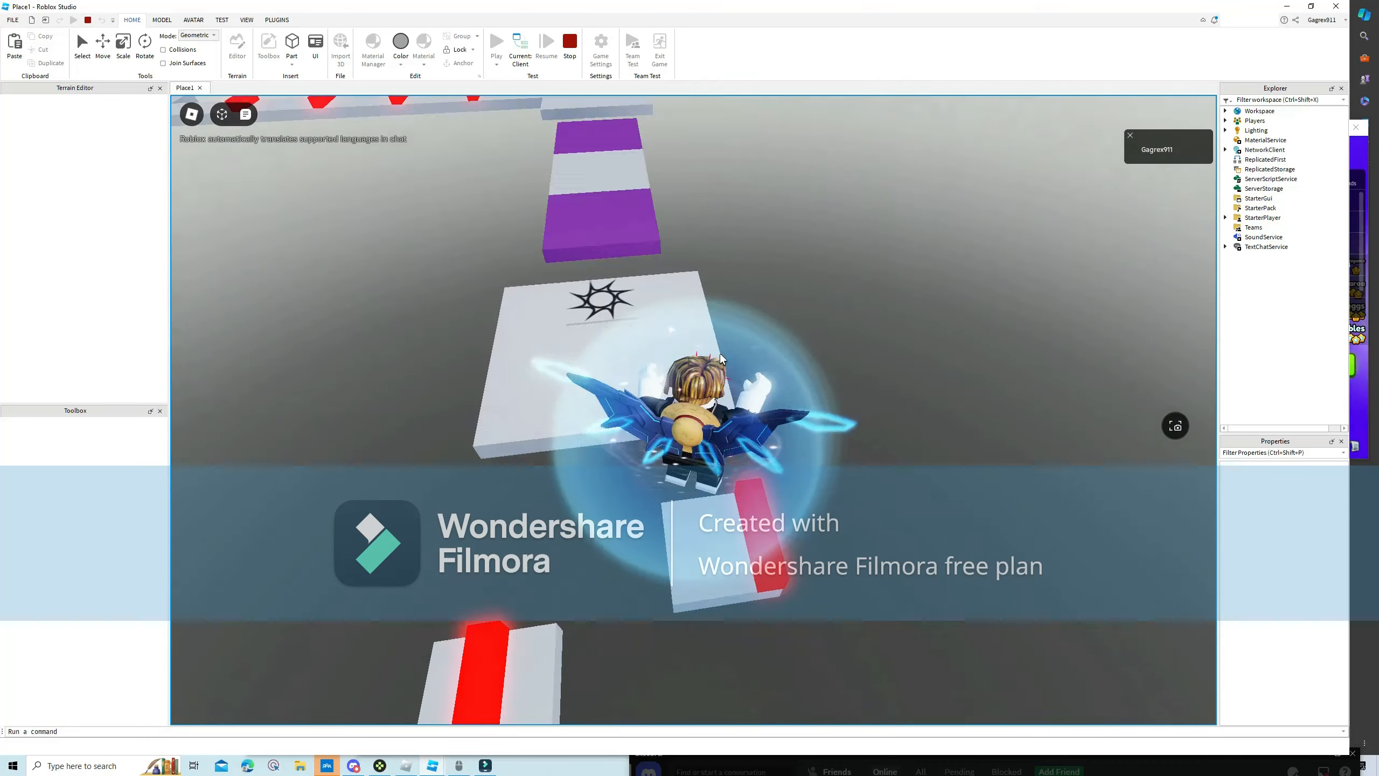
{"action": "key", "text": "w"}
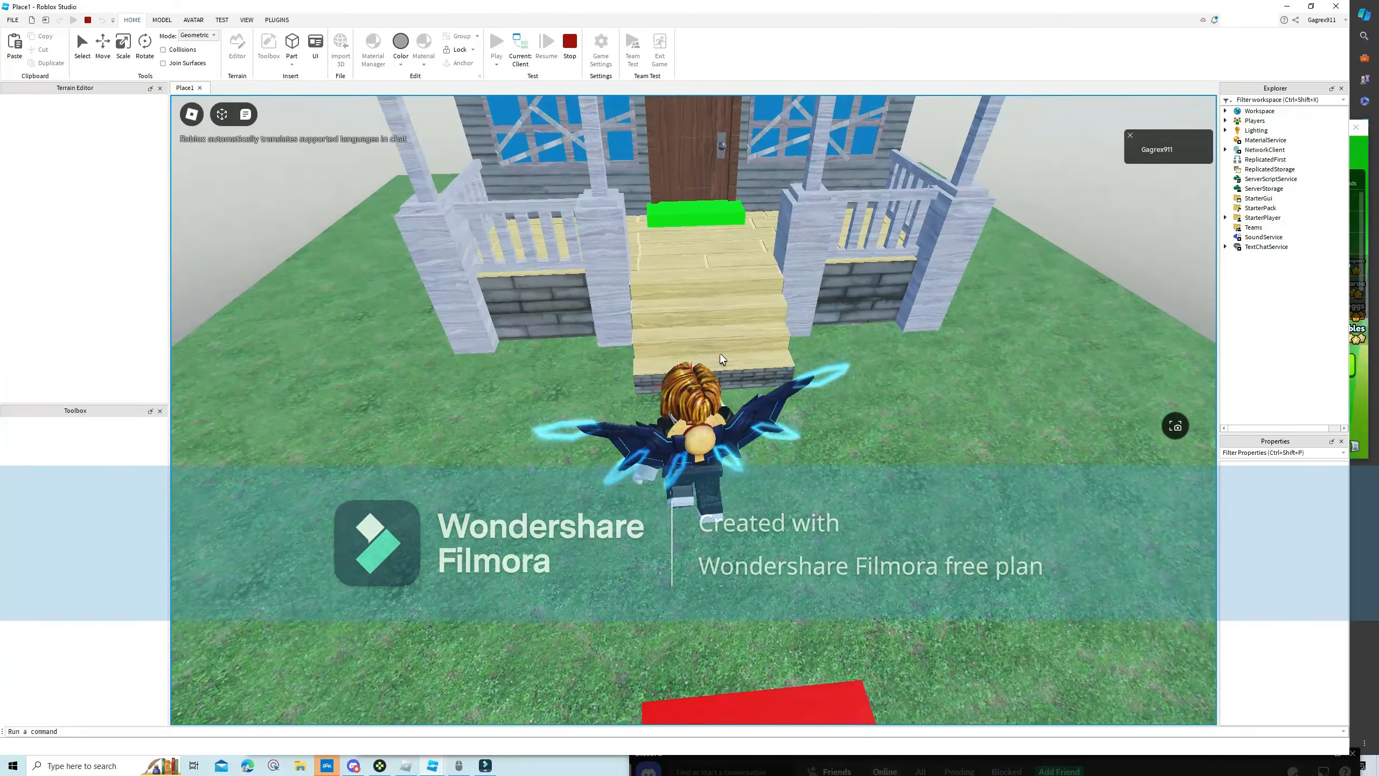
Walk onto the green porch teleport to return to the checkpoint platform, and step back onto the hidden teleport part.
{"action": "key", "text": "w"}
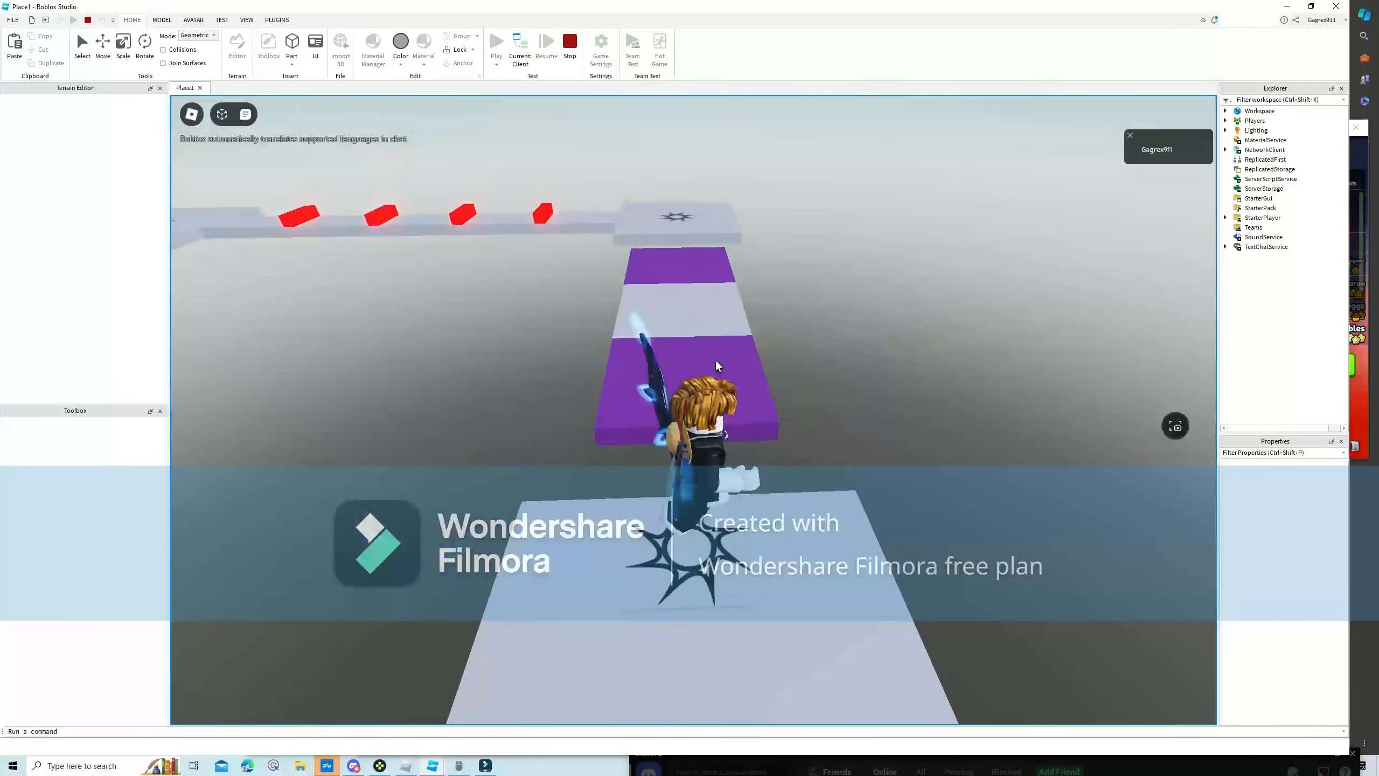
{"action": "key", "text": "d"}
{"action": "key", "text": "a"}
{"action": "key", "text": "d"}
{"action": "key", "text": "a"}
{"action": "key", "text": "w"}
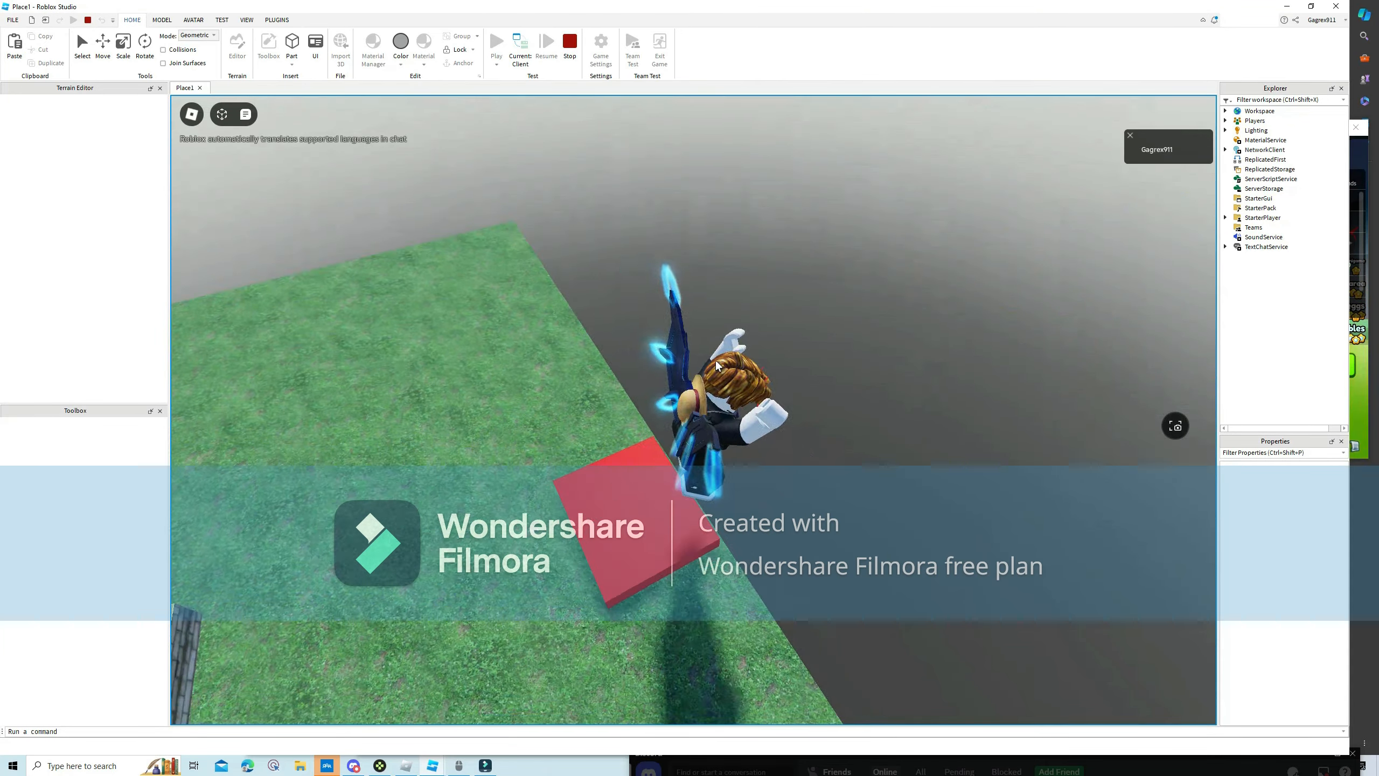
Keep testing the teleport links between the house lawn and the checkpoint, and end the playtest.
{"action": "key", "text": "a"}
{"action": "key", "text": "d"}
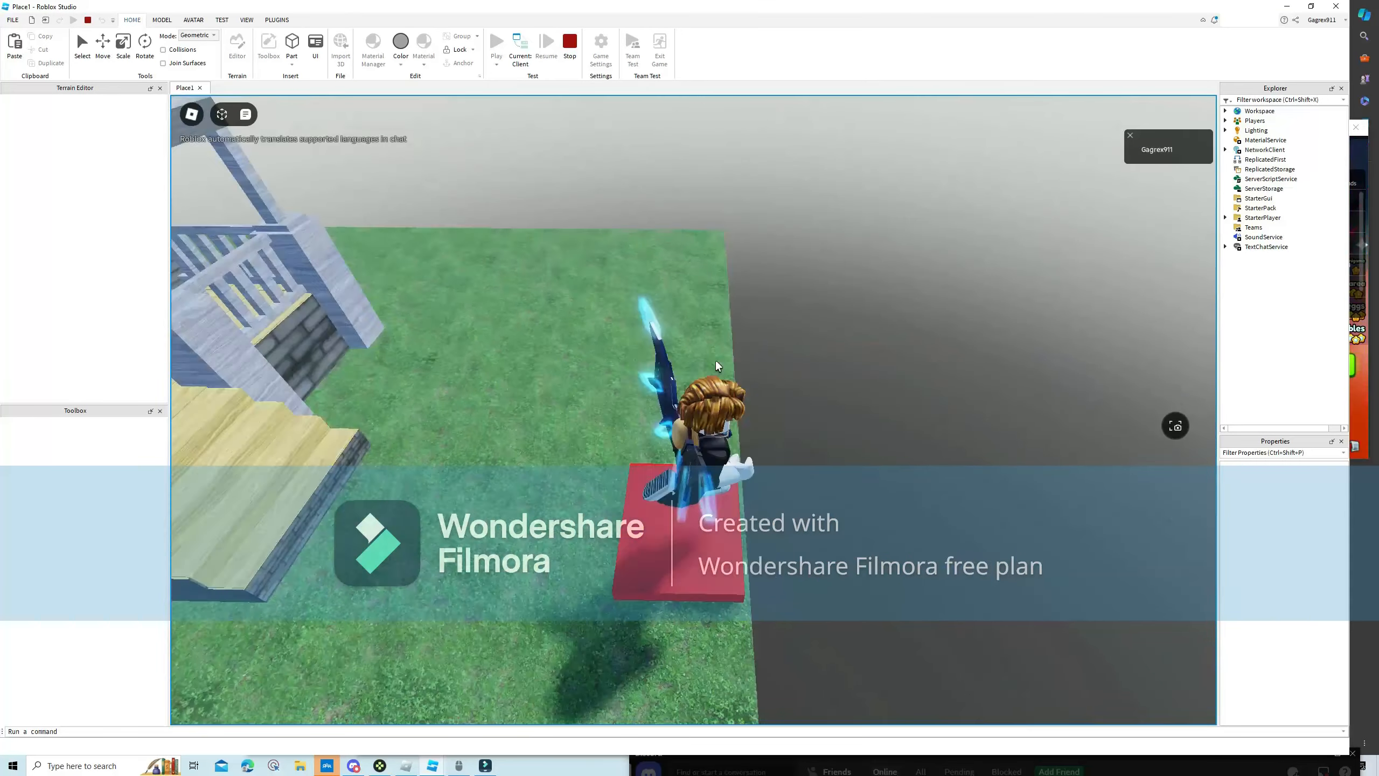
{"action": "key", "text": "a"}
{"action": "key", "text": "d"}
{"action": "key", "text": "a"}
{"action": "right_click_drag", "start_coordinate": [716, 360], "coordinate": [716, 361]}
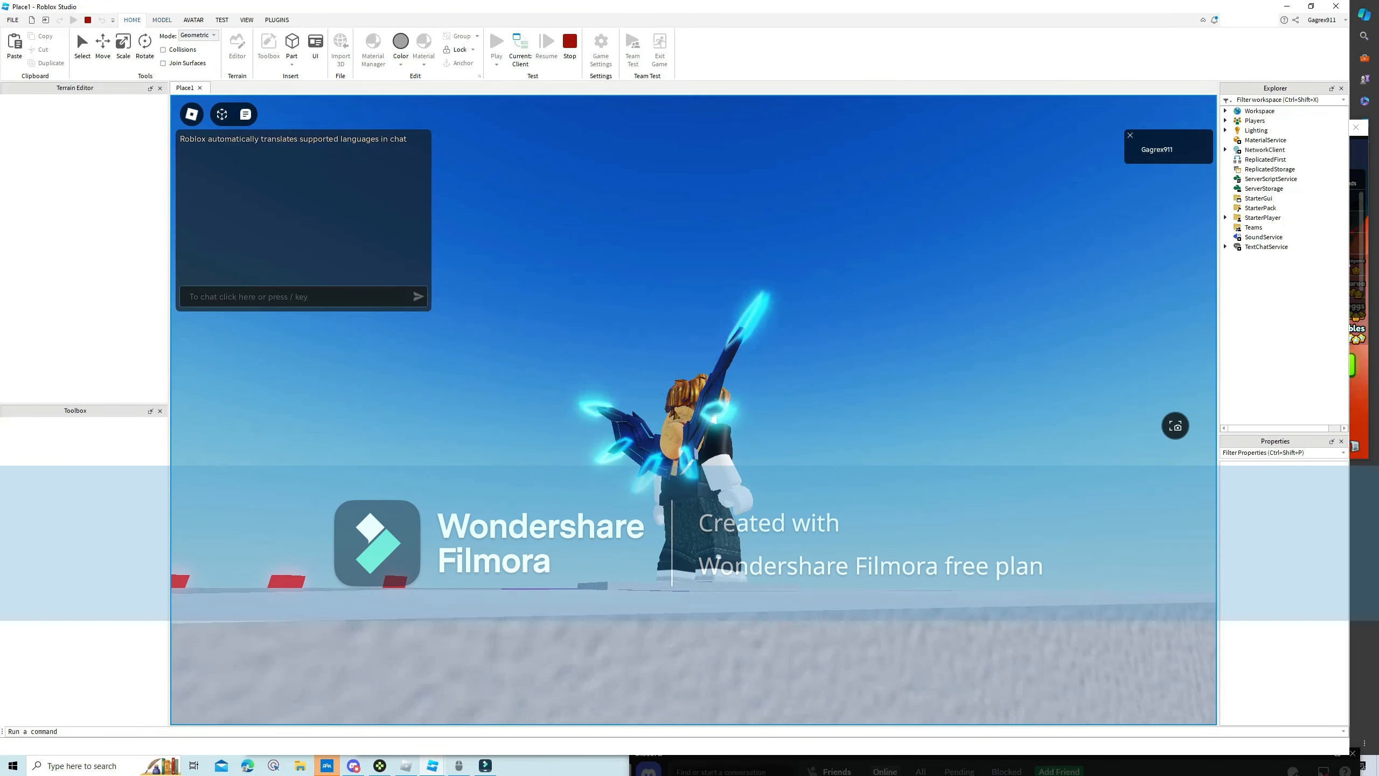
{"action": "left_click", "coordinate": [569, 46]}
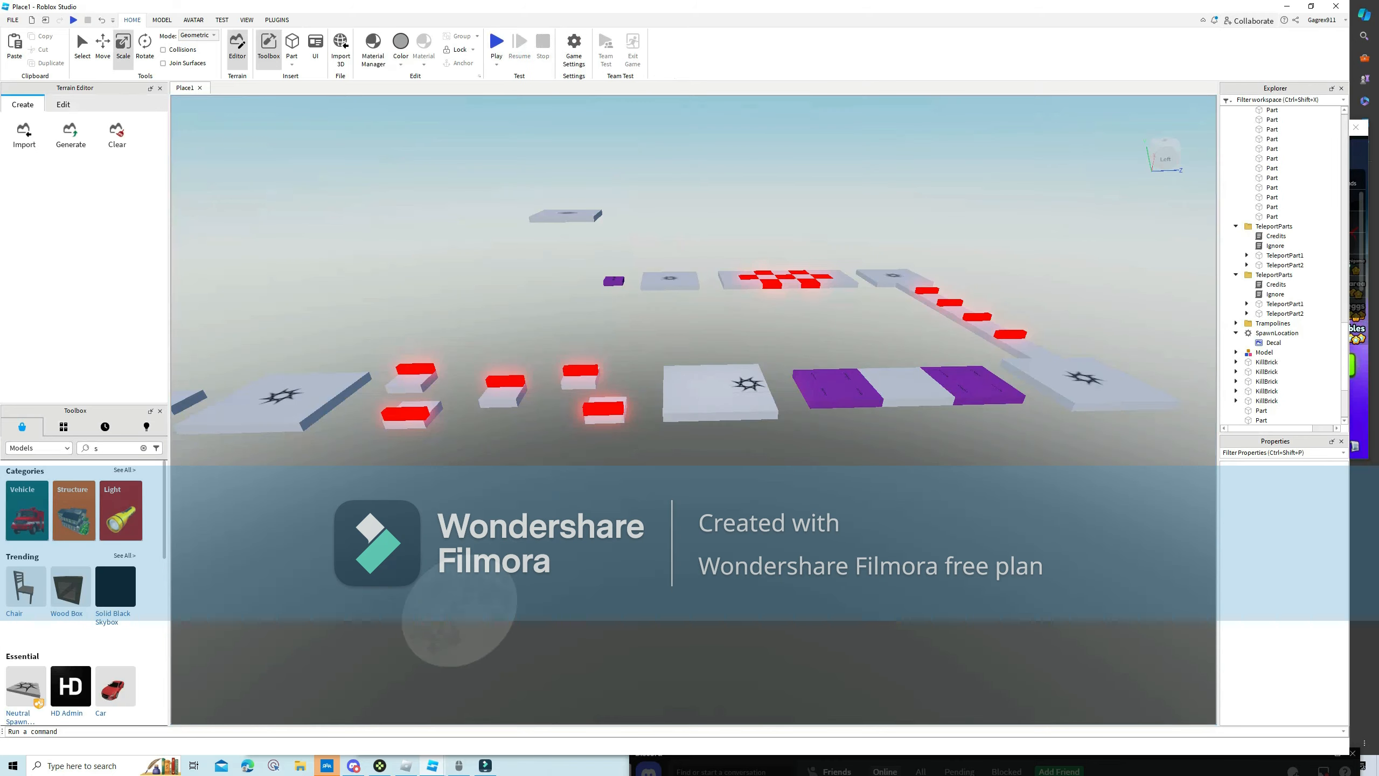
Shrink the green teleport part in the checkpoint platform to a thickness of about 0.655 studs so it hides below the surface.
{"action": "key", "text": "w"}
{"action": "right_click_drag", "start_coordinate": [693, 381], "coordinate": [694, 409]}
{"action": "key", "text": "s"}
{"action": "key", "text": "s"}
{"action": "key", "text": "s"}
{"action": "left_click", "coordinate": [693, 410]}
{"action": "key", "text": "s"}
{"action": "left_click_drag", "start_coordinate": [761, 343], "coordinate": [757, 382]}
{"action": "key", "text": "d"}
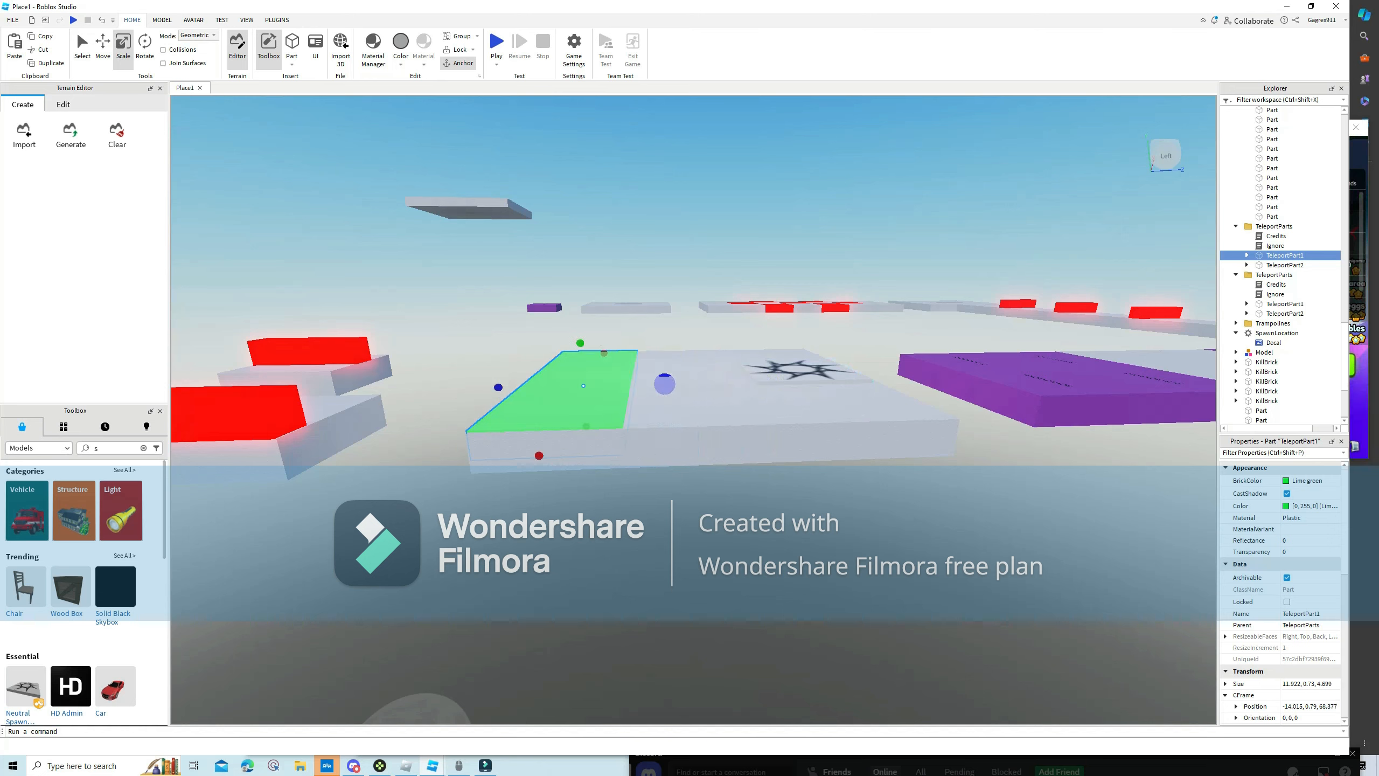
{"action": "left_click_drag", "start_coordinate": [555, 343], "coordinate": [554, 345]}
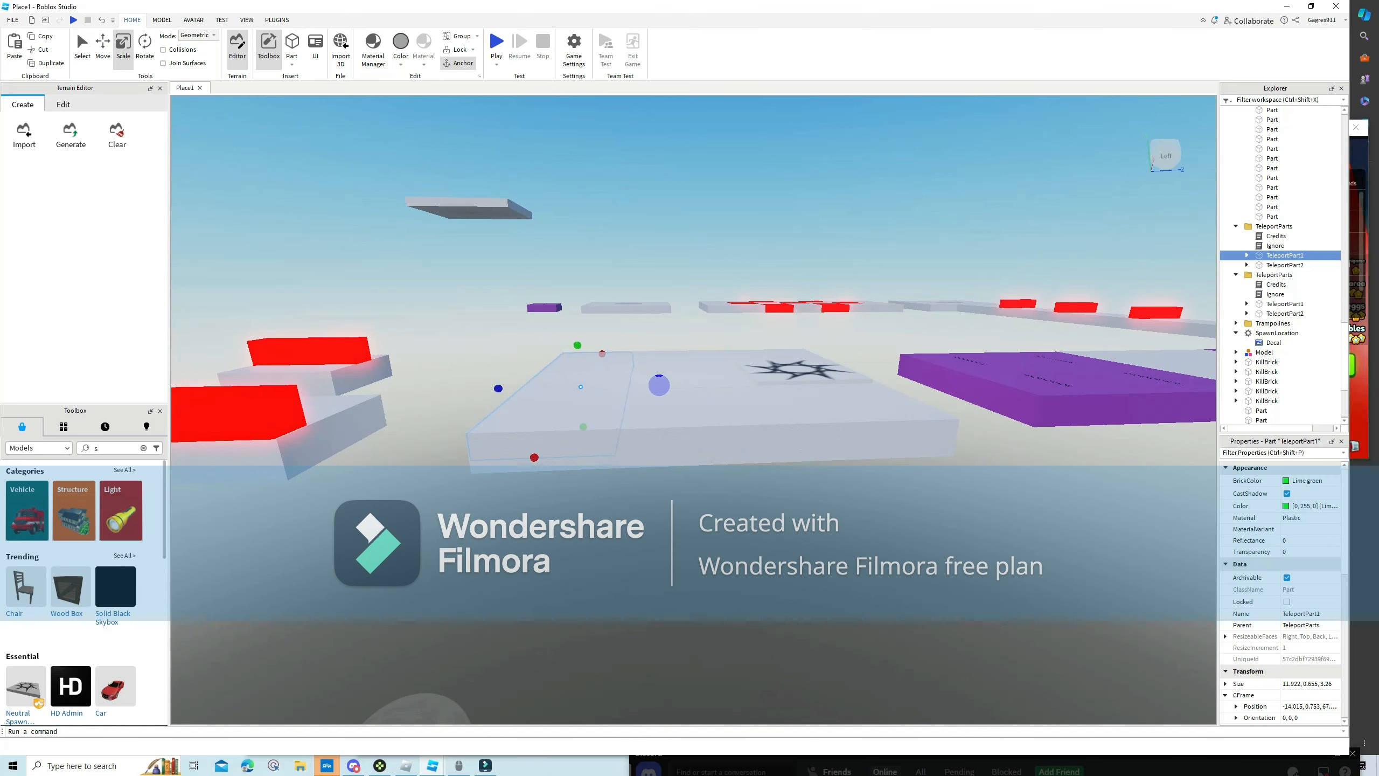
Inspect the hidden teleport part and the small grey part in the checkpoint platform from the opposite side.
{"action": "key", "text": "s"}
{"action": "right_click_drag", "start_coordinate": [694, 387], "coordinate": [777, 387]}
{"action": "key", "text": "a"}
{"action": "key", "text": "w"}
{"action": "key", "text": "s"}
{"action": "key", "text": "s"}
{"action": "key", "text": "a"}
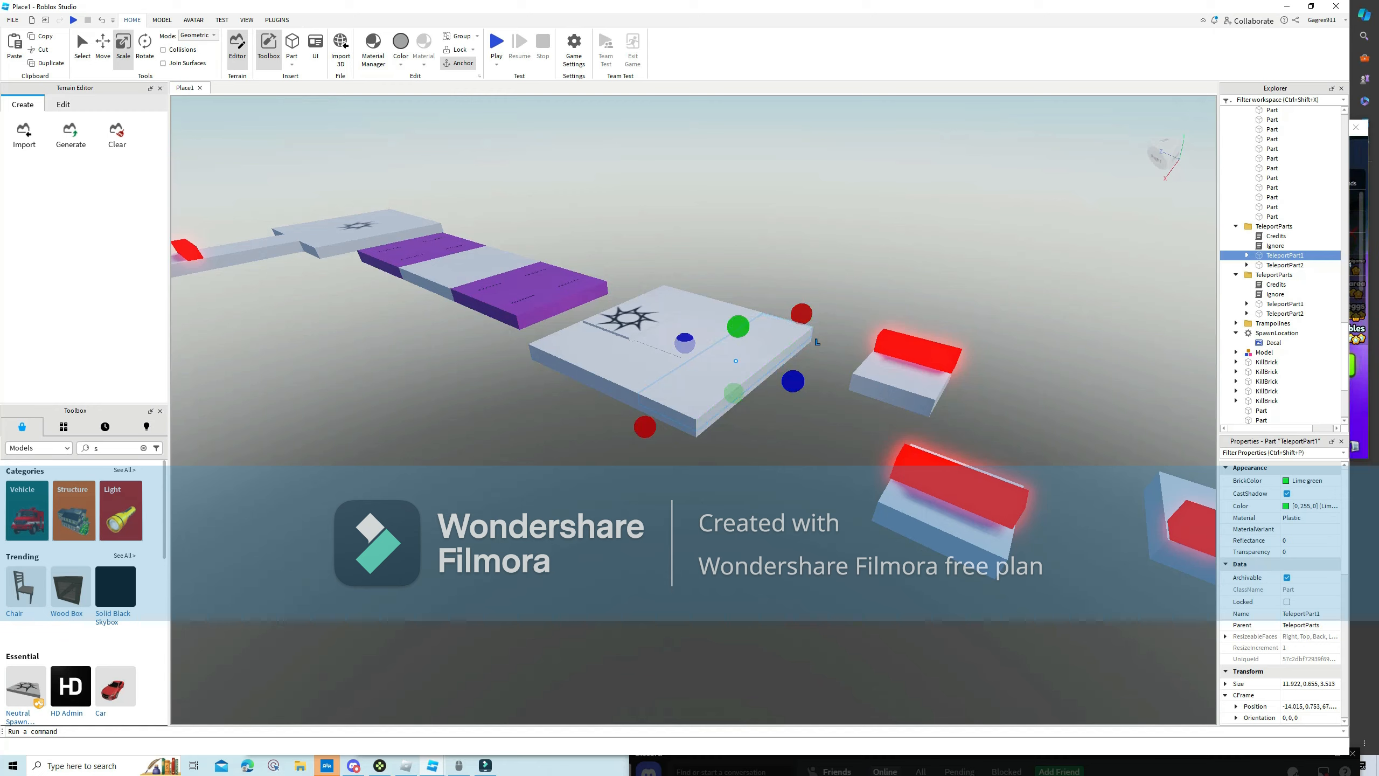
{"action": "key", "text": "a"}
{"action": "mouse_move", "coordinate": [694, 387]}
{"action": "right_mouse_down"}
{"action": "mouse_move", "coordinate": [760, 381]}
{"action": "mouse_move", "coordinate": [668, 381]}
{"action": "right_mouse_up"}
{"action": "key", "text": "w"}
{"action": "left_click", "coordinate": [711, 164]}
{"action": "key", "text": "s"}
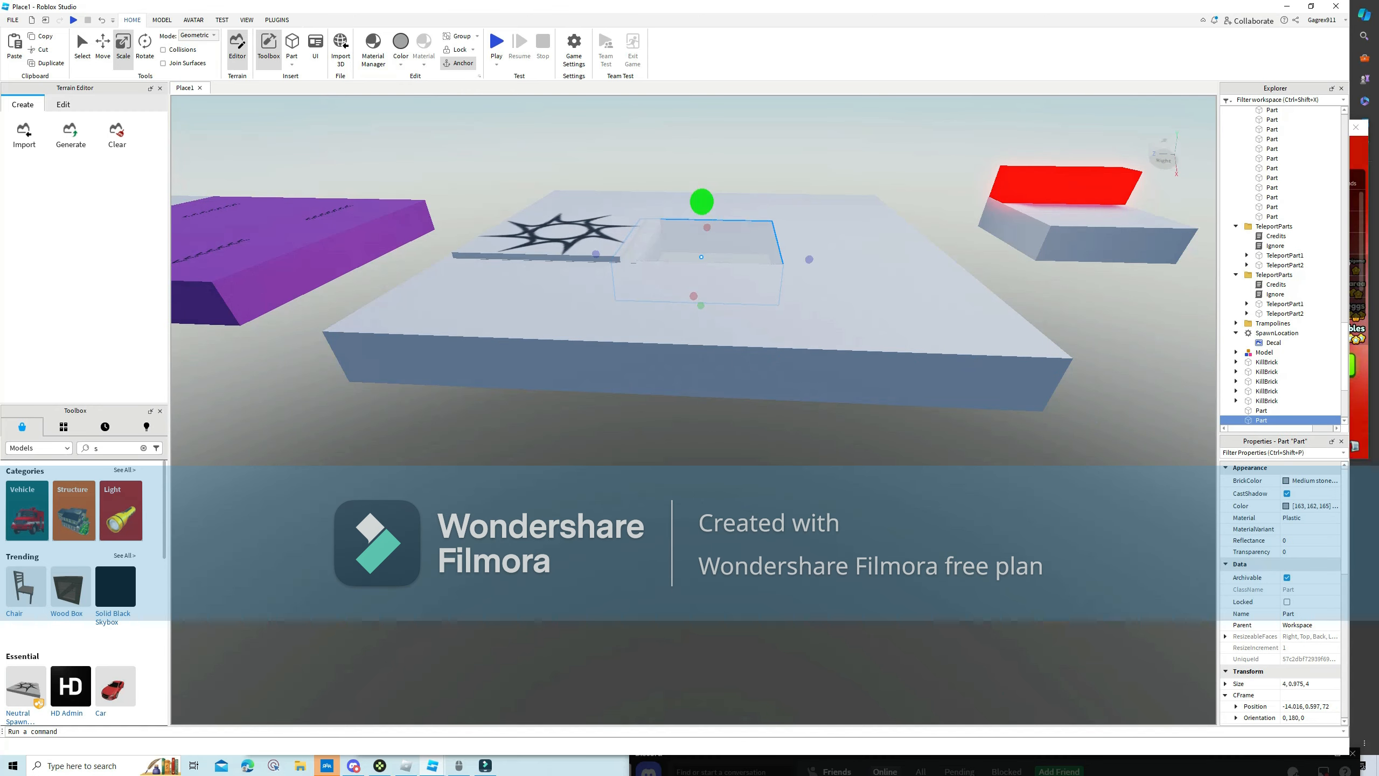
{"action": "left_click", "coordinate": [711, 163]}
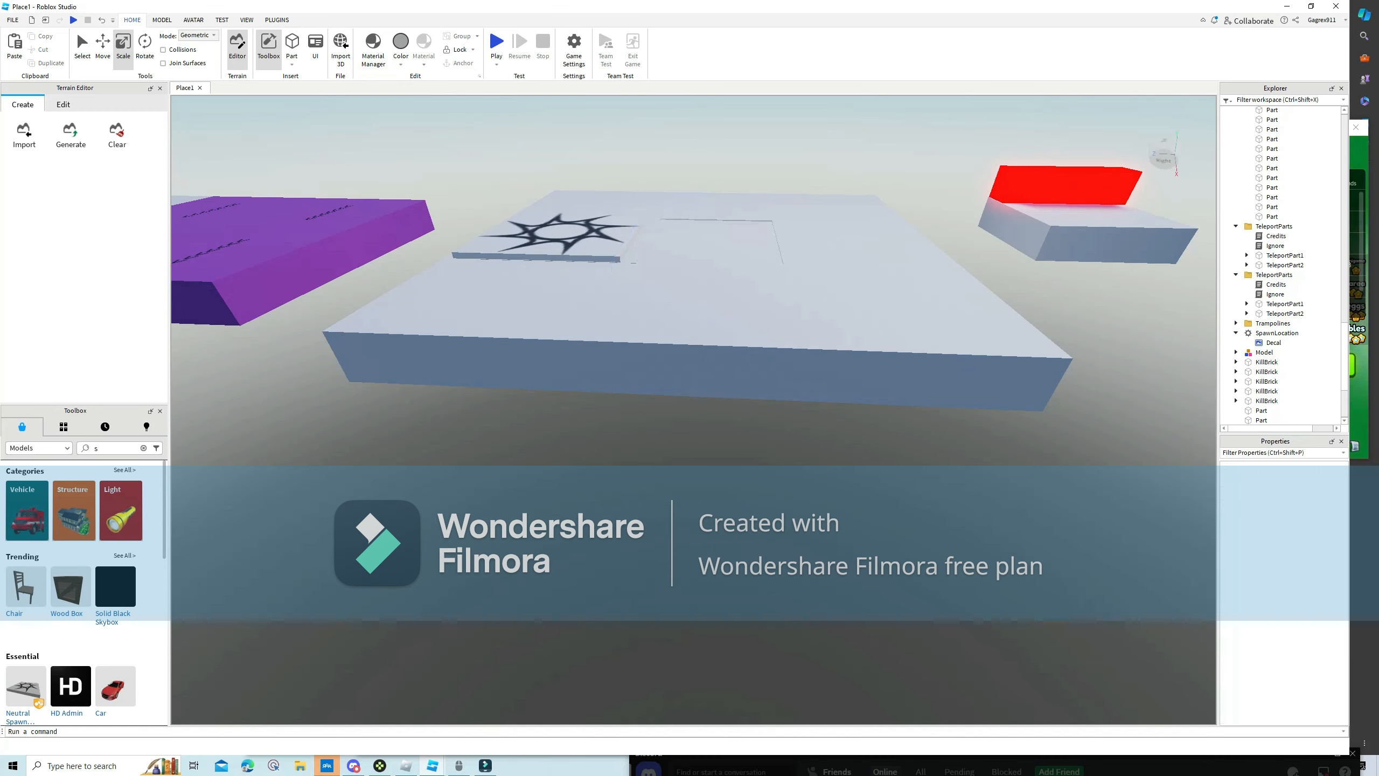
{"action": "left_click", "coordinate": [784, 310]}
{"action": "left_click", "coordinate": [711, 166]}
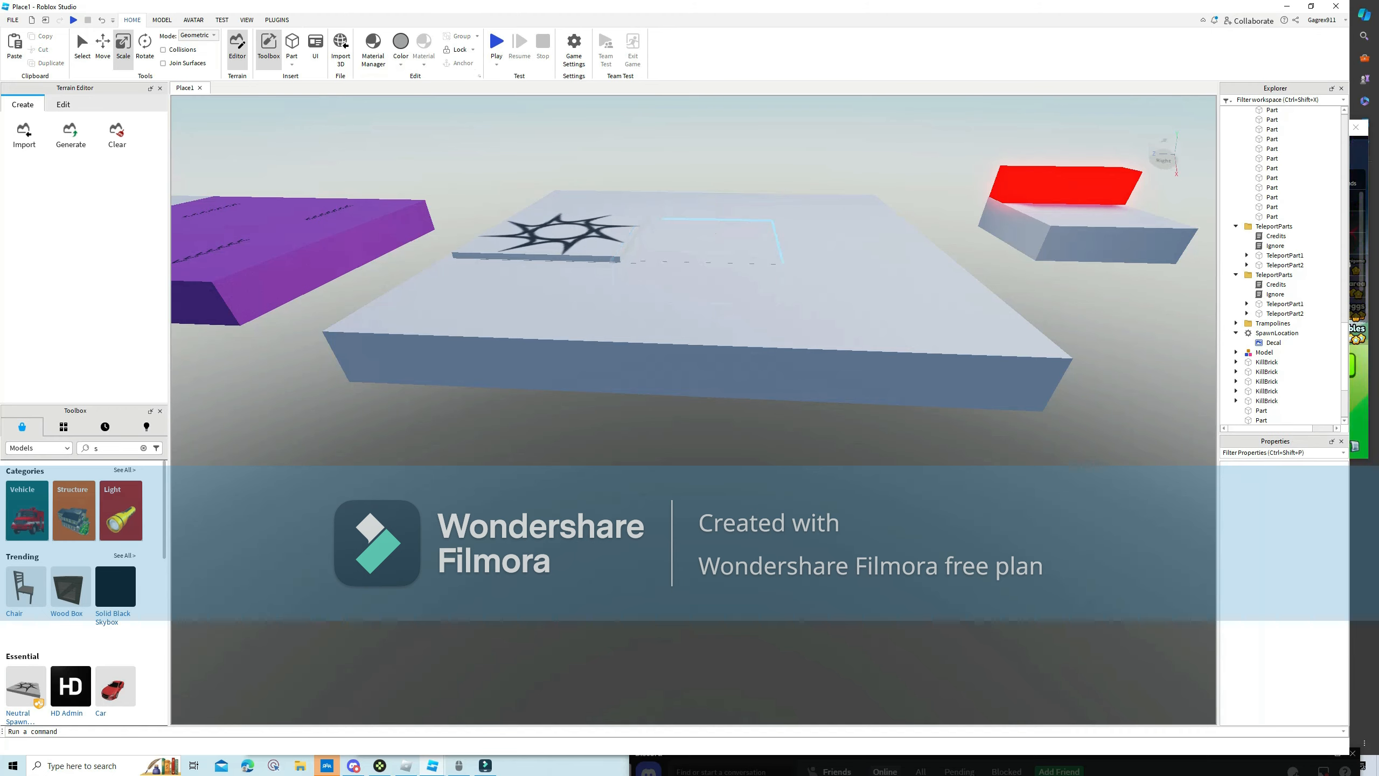
Examine the checkpoint platform and the surrounding obby course from above.
{"action": "right_click_drag", "start_coordinate": [712, 166], "coordinate": [706, 122]}
{"action": "key", "text": "w"}
{"action": "scroll", "coordinate": [699, 401], "scroll_direction": "down", "scroll_amount": 4}
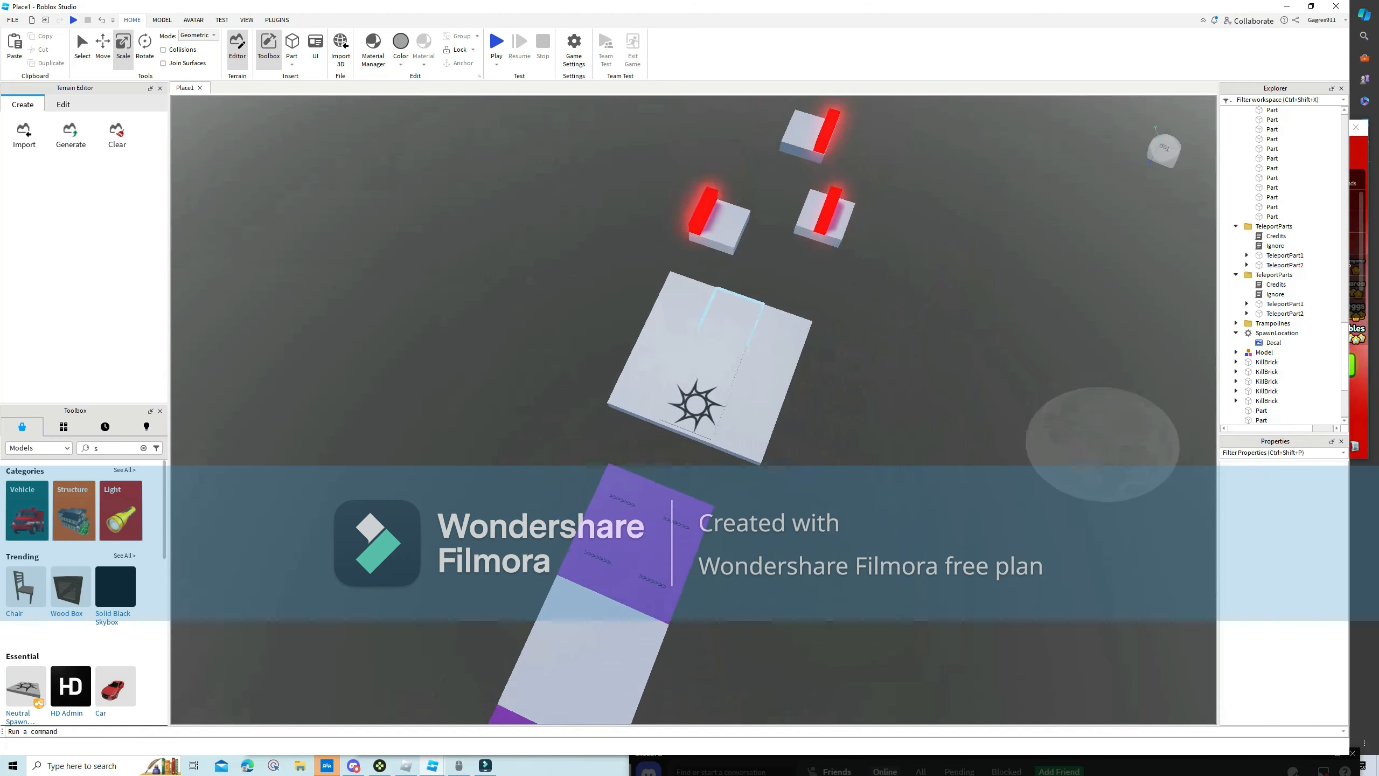
{"action": "scroll", "coordinate": [699, 402], "scroll_direction": "up", "scroll_amount": 6}
{"action": "scroll", "coordinate": [700, 401], "scroll_direction": "down", "scroll_amount": 3}
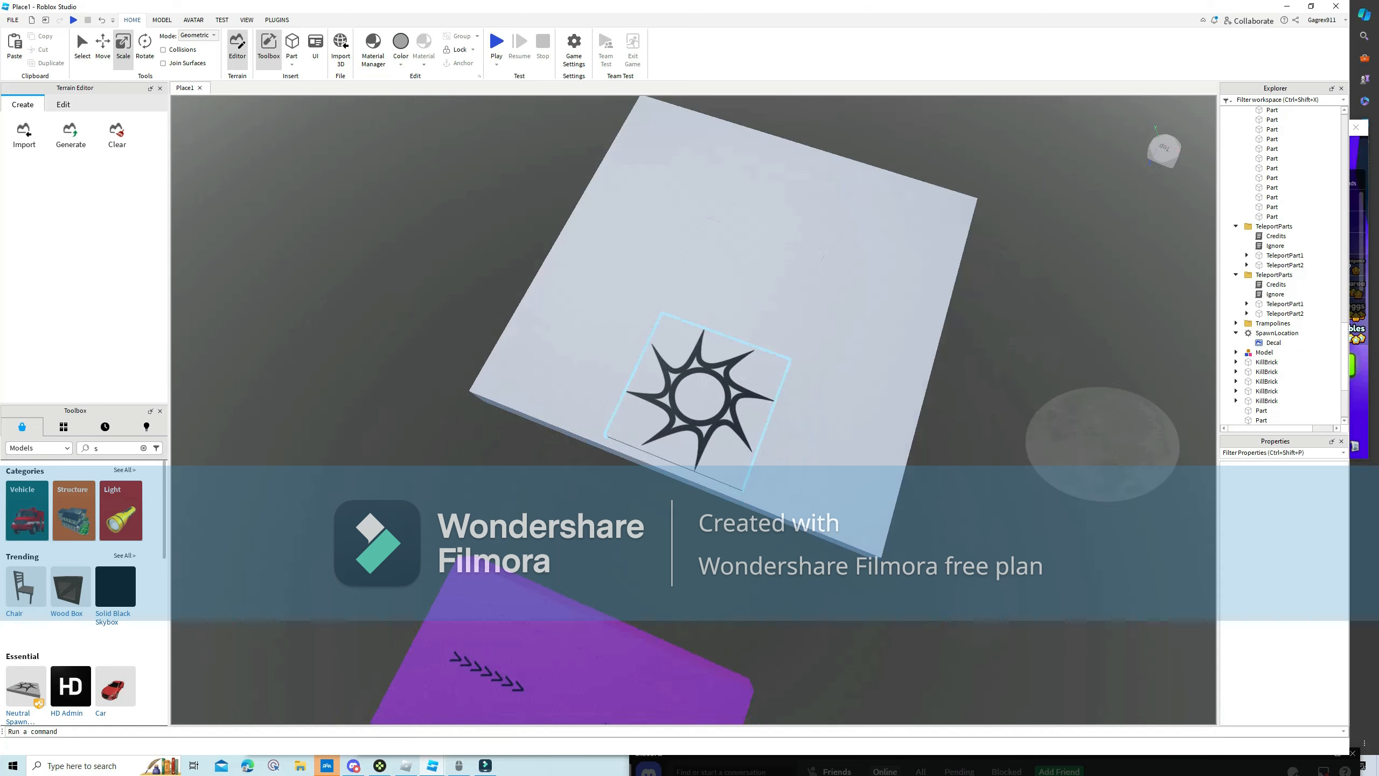
{"action": "scroll", "coordinate": [700, 402], "scroll_direction": "down", "scroll_amount": 8}
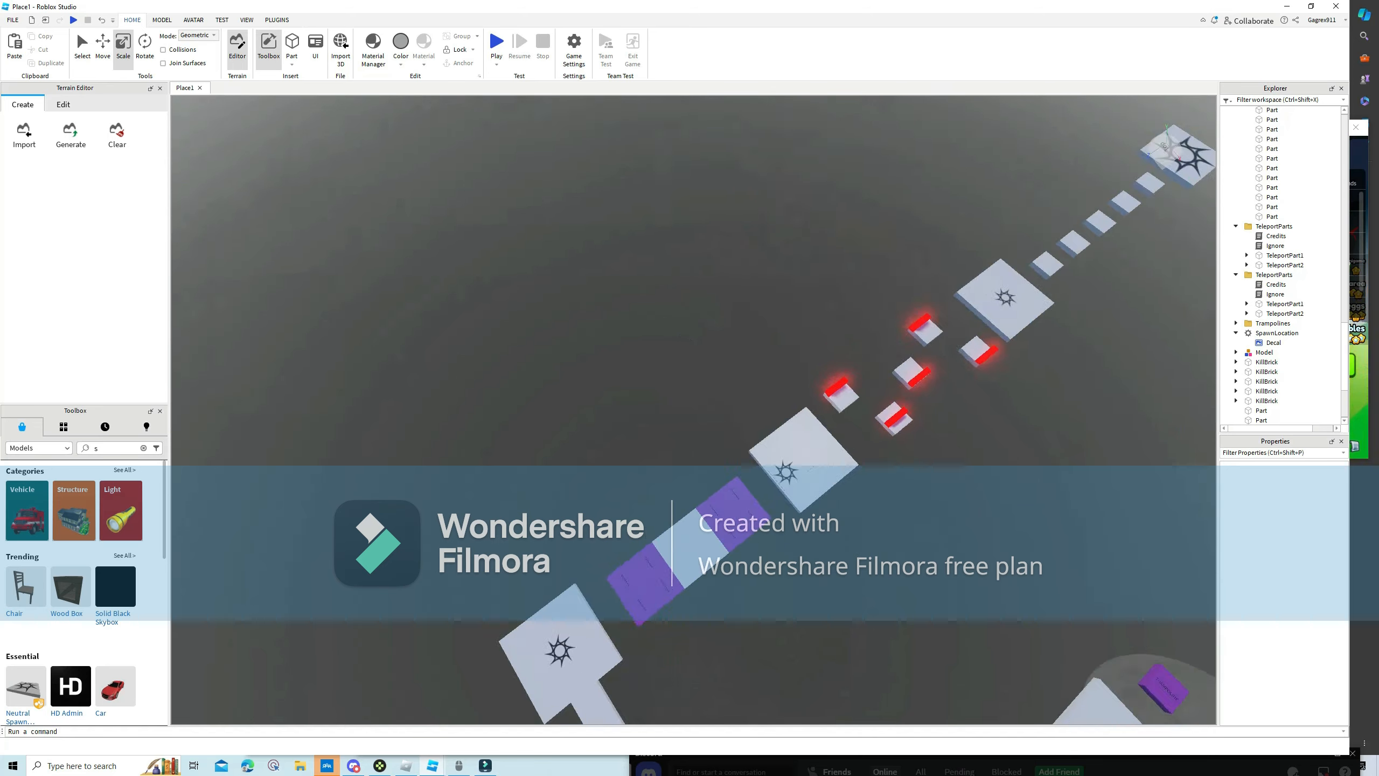
{"action": "key", "text": "w"}
{"action": "right_click_drag", "start_coordinate": [699, 402], "coordinate": [560, 402]}
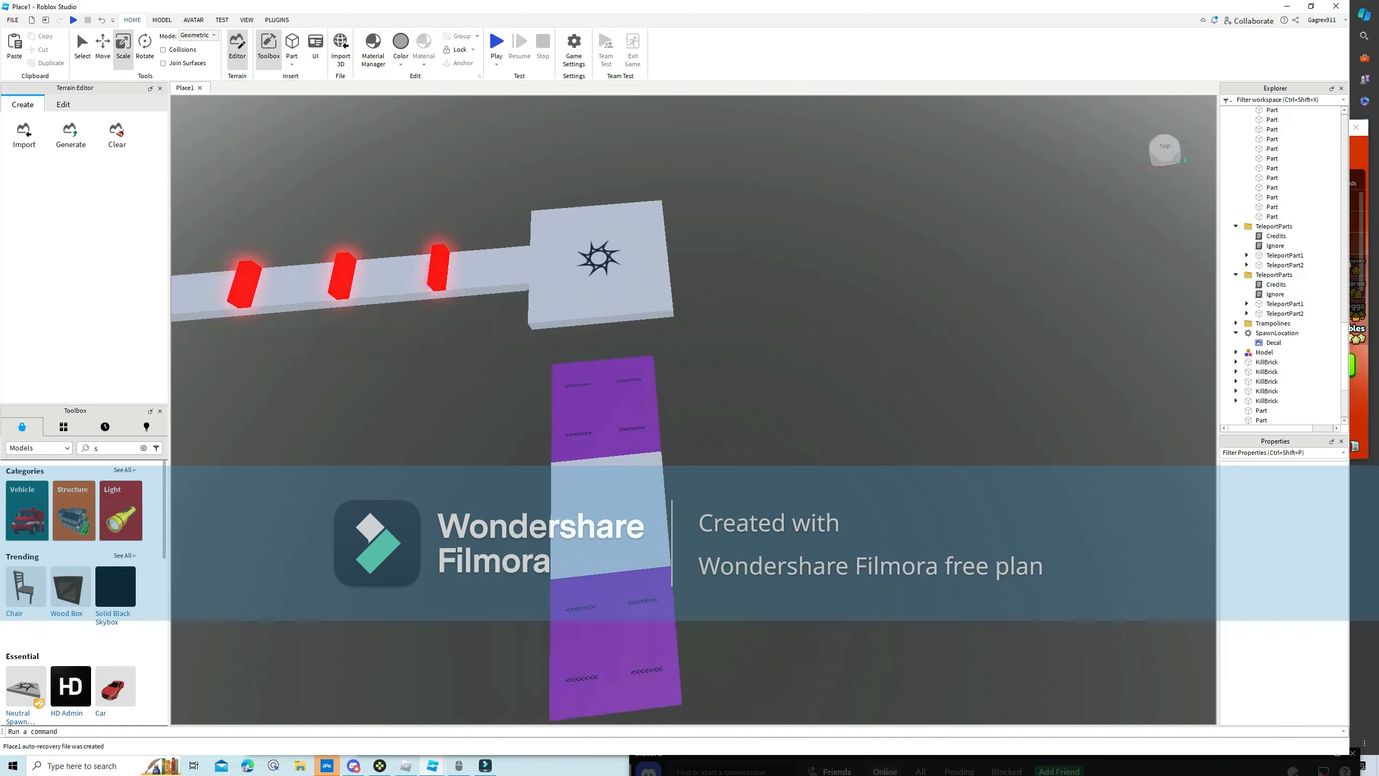
Lower the green teleport part on the house porch beneath the wooden floor, to a height of about 4605.4 studs.
{"action": "right_click_drag", "start_coordinate": [554, 304], "coordinate": [1033, 181]}
{"action": "key", "text": "a"}
{"action": "key", "text": "a"}
{"action": "key", "text": "s"}
{"action": "key", "text": "d"}
{"action": "key", "text": "s"}
{"action": "key", "text": "w"}
{"action": "key", "text": "s"}
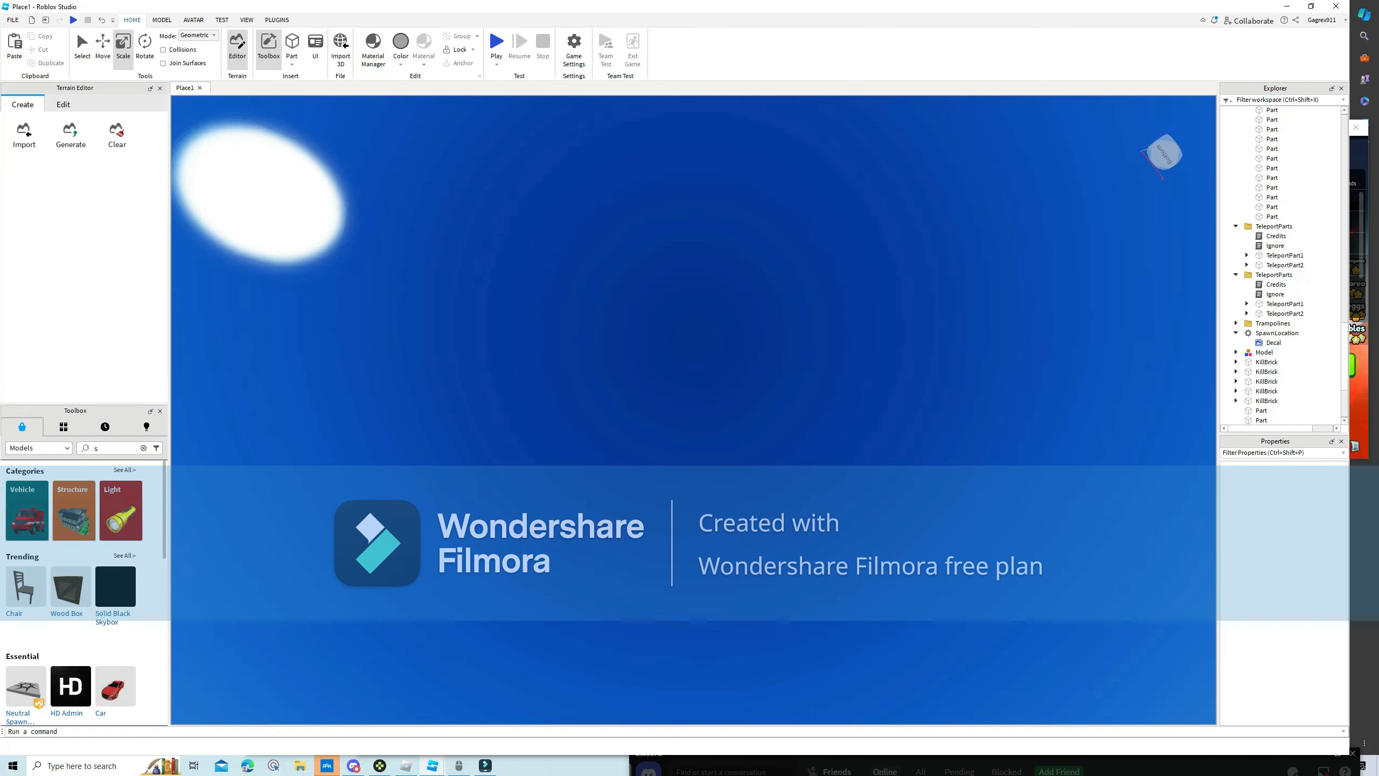
{"action": "right_click_drag", "start_coordinate": [1033, 182], "coordinate": [1215, 181]}
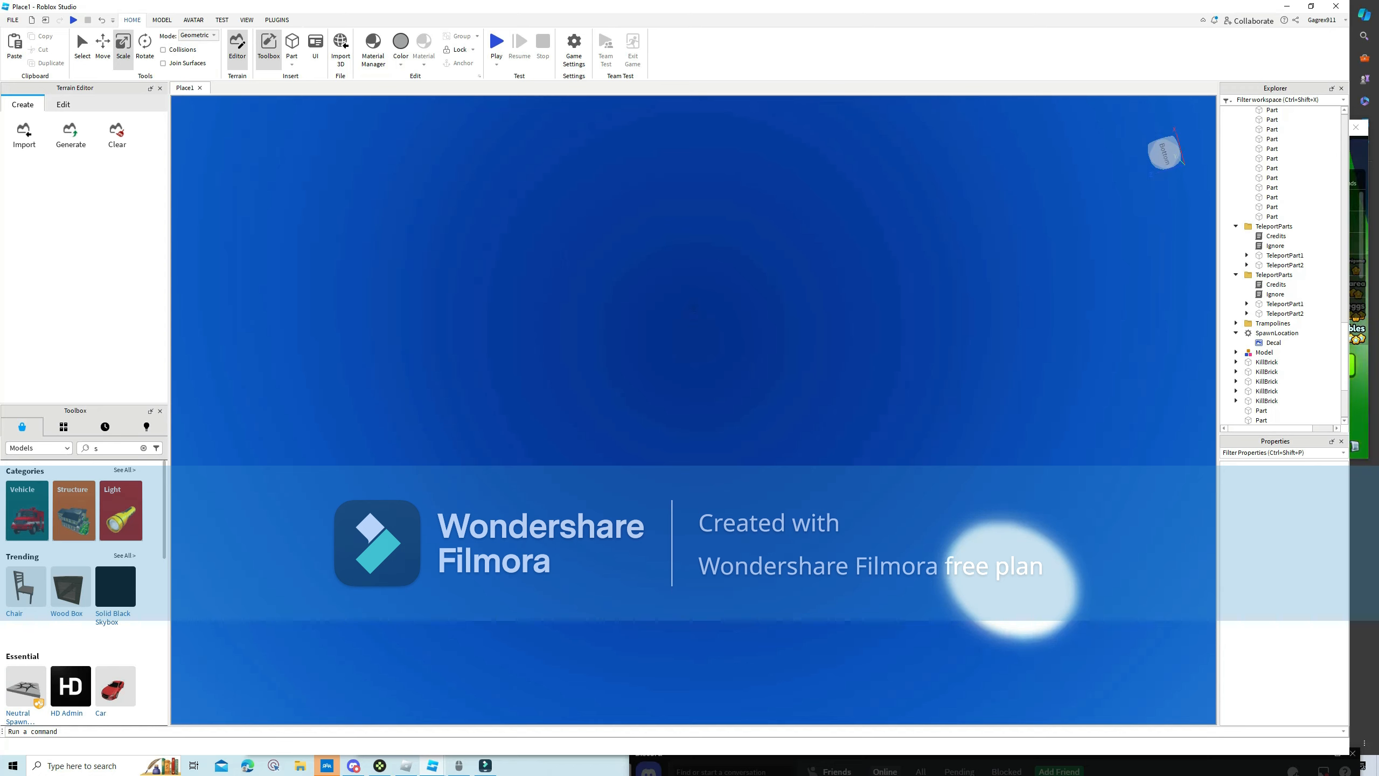
{"action": "right_click_drag", "start_coordinate": [694, 347], "coordinate": [942, 347]}
{"action": "right_click_drag", "start_coordinate": [694, 348], "coordinate": [671, 527]}
{"action": "key", "text": "w"}
{"action": "key", "text": "w"}
{"action": "right_click_drag", "start_coordinate": [694, 391], "coordinate": [782, 402]}
{"action": "key", "text": "w"}
{"action": "left_click", "coordinate": [696, 391]}
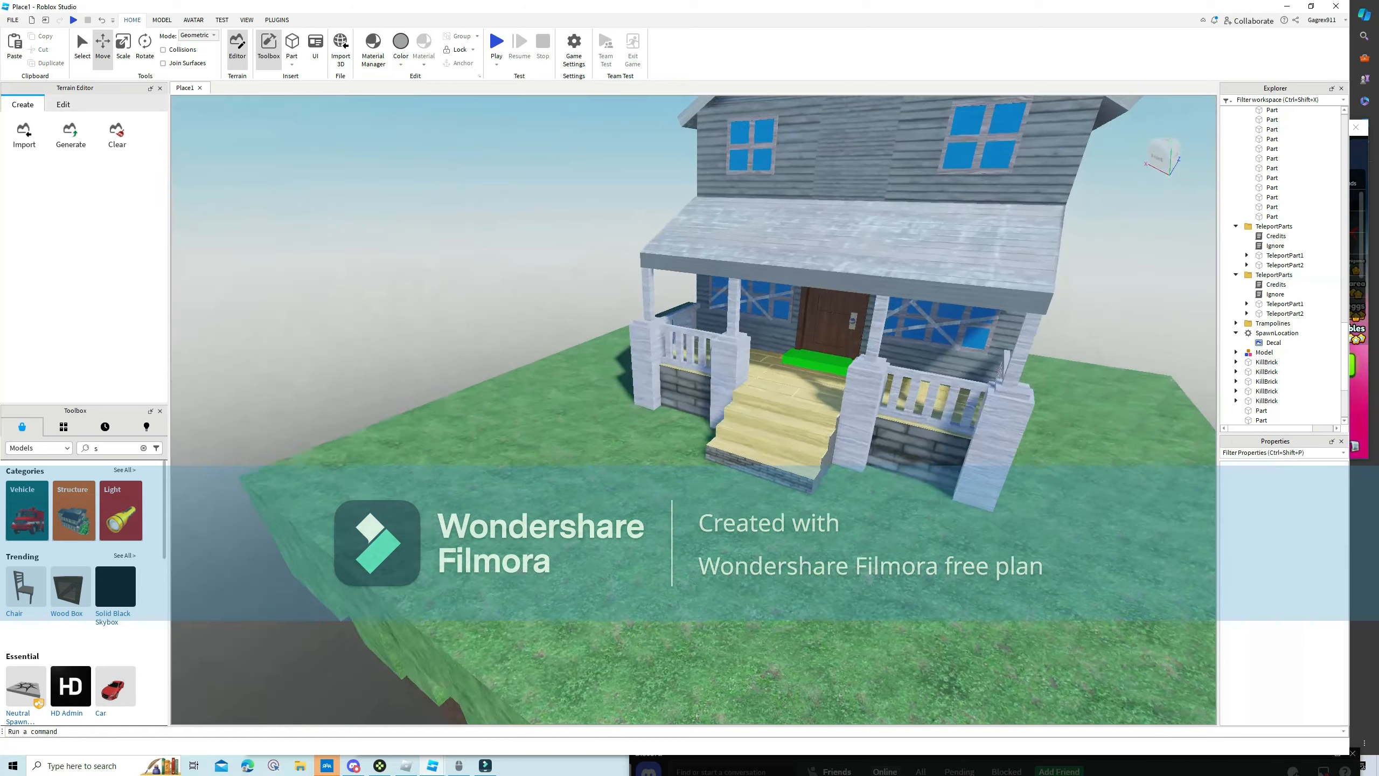
{"action": "right_click_drag", "start_coordinate": [706, 347], "coordinate": [760, 380]}
{"action": "key", "text": "w"}
{"action": "left_click", "coordinate": [752, 286]}
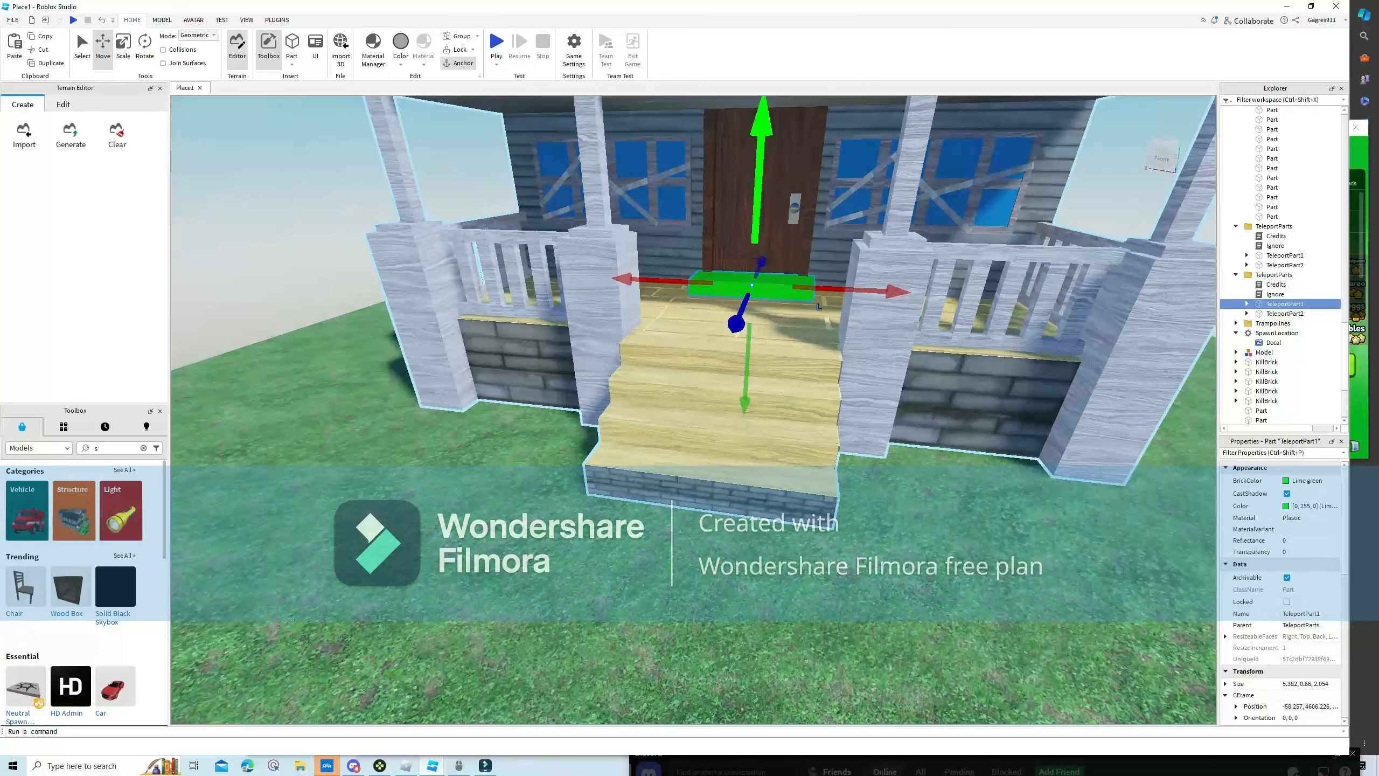
{"action": "left_click_drag", "start_coordinate": [760, 163], "coordinate": [759, 168]}
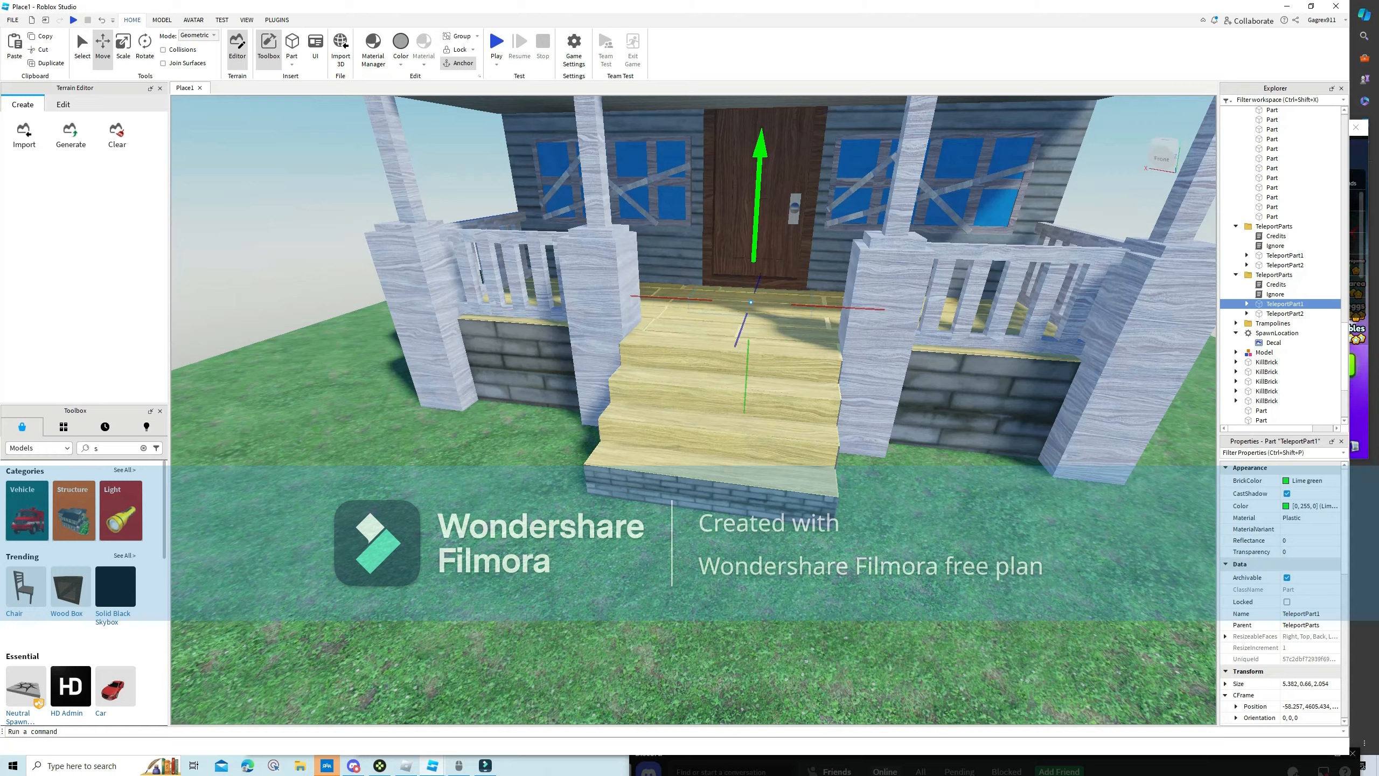
{"action": "key", "text": "a"}
{"action": "key", "text": "s"}
{"action": "key", "text": "d"}
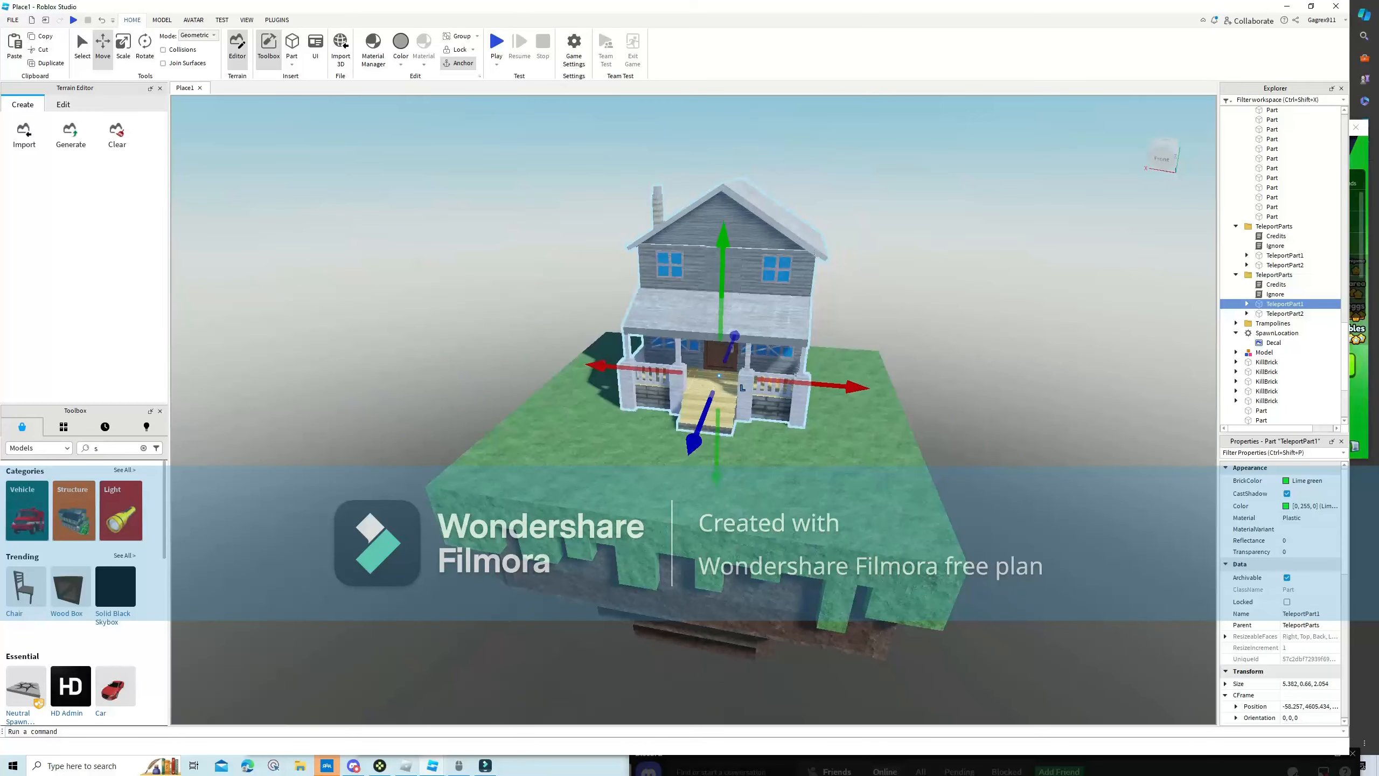
{"action": "left_click", "coordinate": [923, 282]}
Start a playtest and jump across the stepping platforms toward the first checkpoint.
{"action": "left_click", "coordinate": [496, 45]}
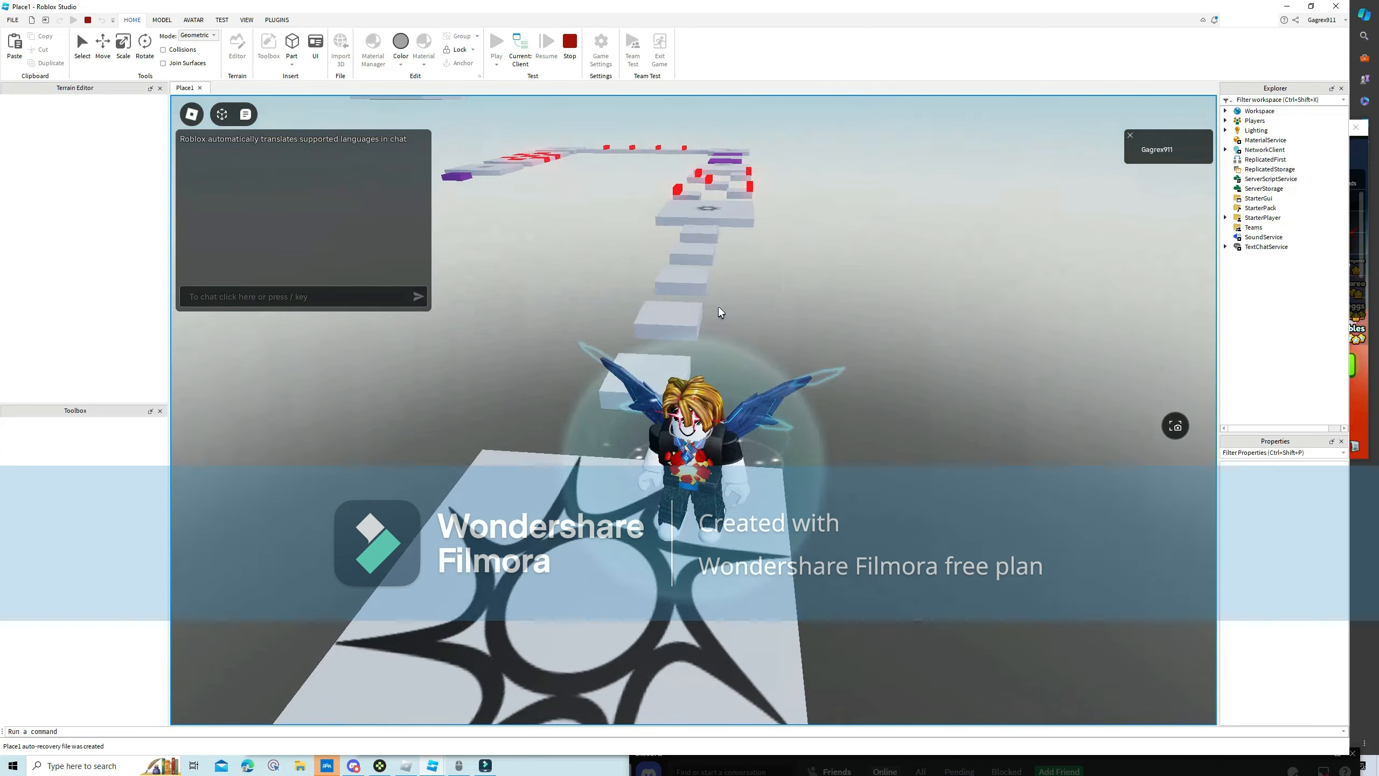
{"action": "key", "text": "w"}
{"action": "right_click_drag", "start_coordinate": [718, 307], "coordinate": [717, 307]}
{"action": "key", "text": "space"}
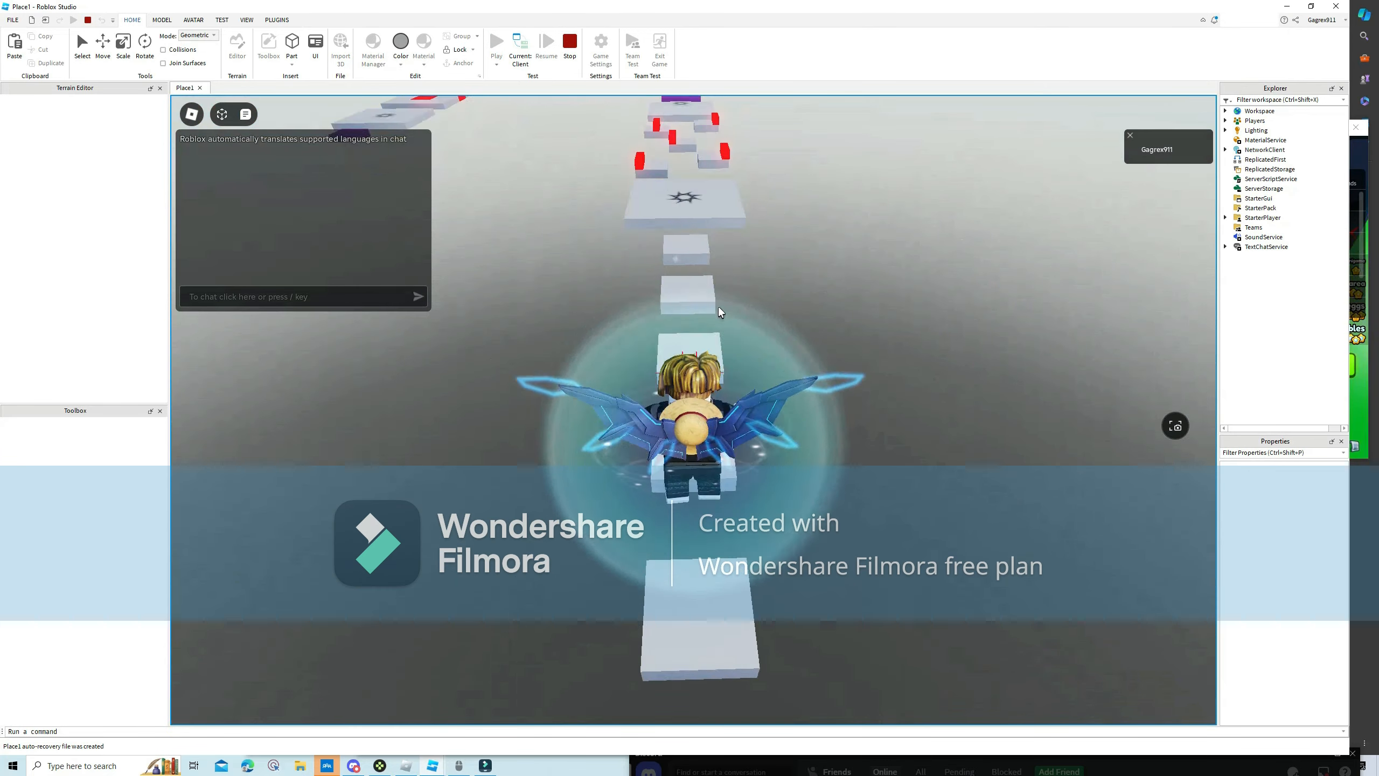
{"action": "key", "text": "w"}
{"action": "key", "text": "space"}
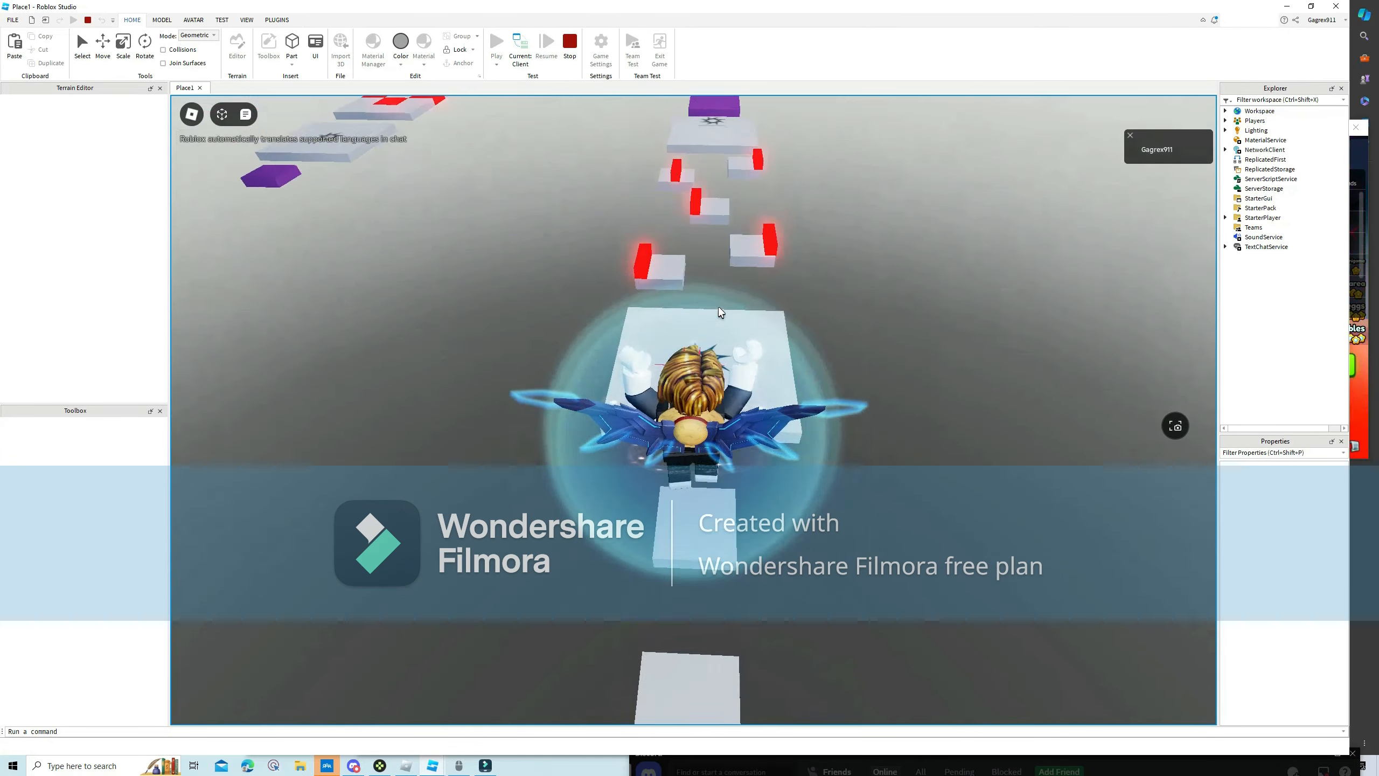
Jump past the kill-brick platforms and onto the checkpoint's hidden teleport part to reach the house.
{"action": "key", "text": "space"}
{"action": "key", "text": "w"}
{"action": "key", "text": "space"}
{"action": "key", "text": "space"}
{"action": "right_click_drag", "start_coordinate": [717, 307], "coordinate": [717, 306]}
{"action": "key", "text": "space"}
{"action": "key", "text": "w"}
{"action": "key", "text": "space"}
{"action": "key", "text": "space"}
{"action": "key", "text": "w"}
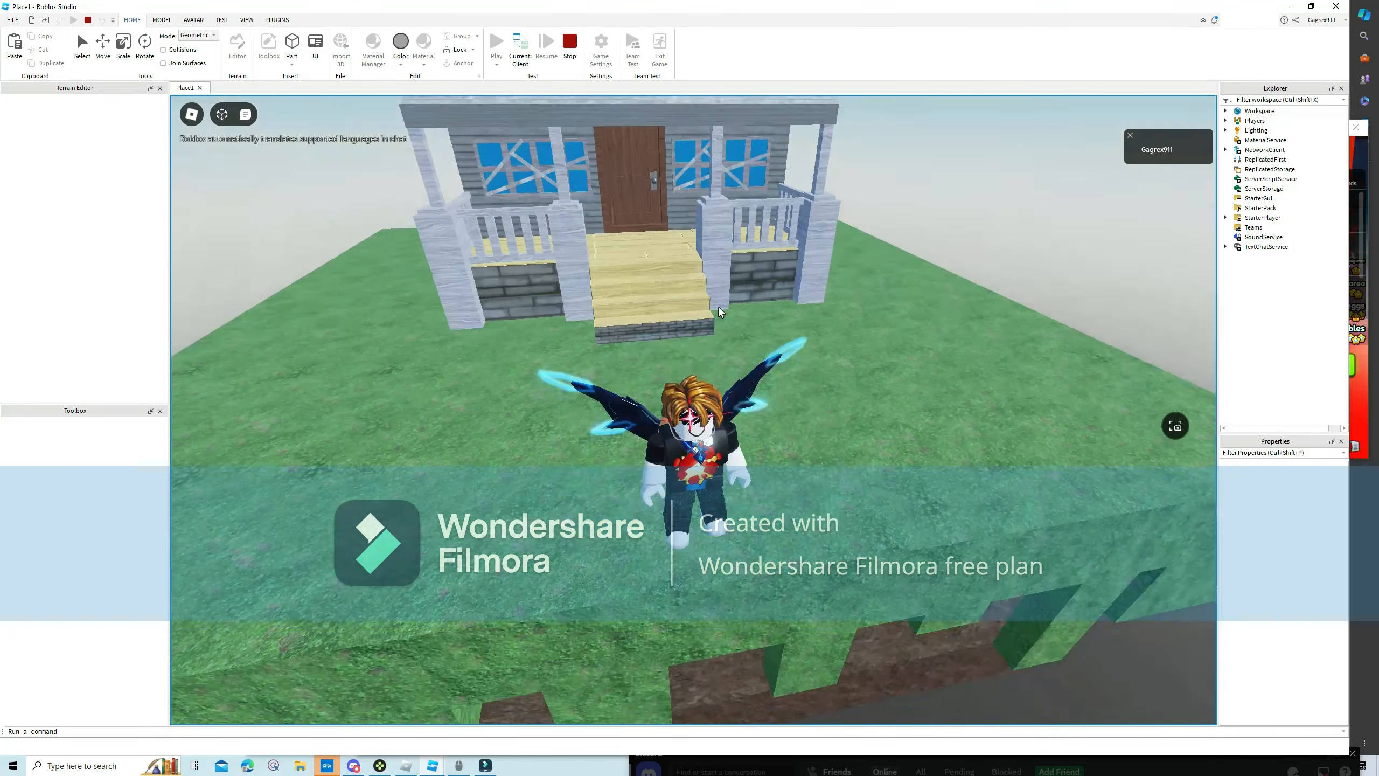
Walk up the porch steps to the front door and over the hidden porch teleport to return to the obby.
{"action": "key", "text": "w"}
{"action": "right_click_drag", "start_coordinate": [717, 306], "coordinate": [717, 307]}
{"action": "key", "text": "w"}
{"action": "key", "text": "w"}
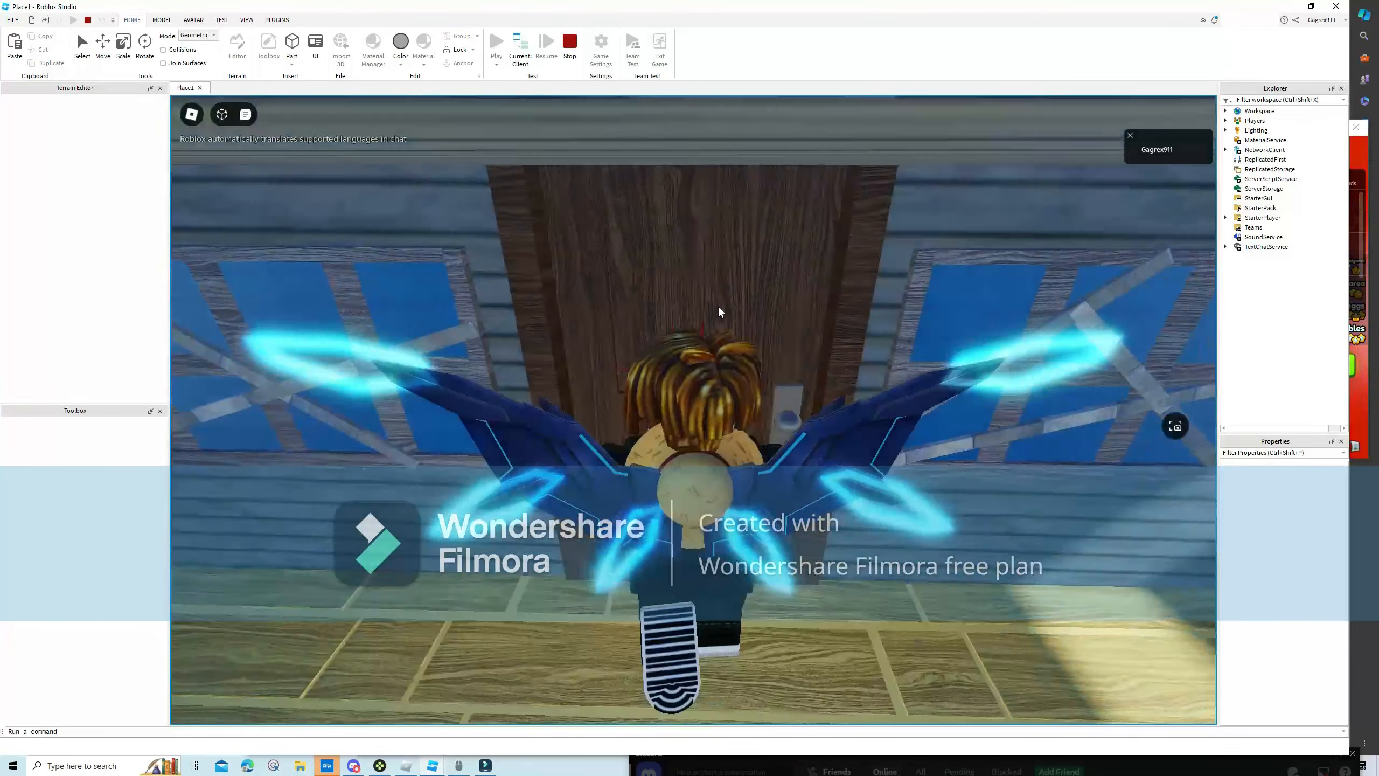
{"action": "key", "text": "d"}
{"action": "key", "text": "s"}
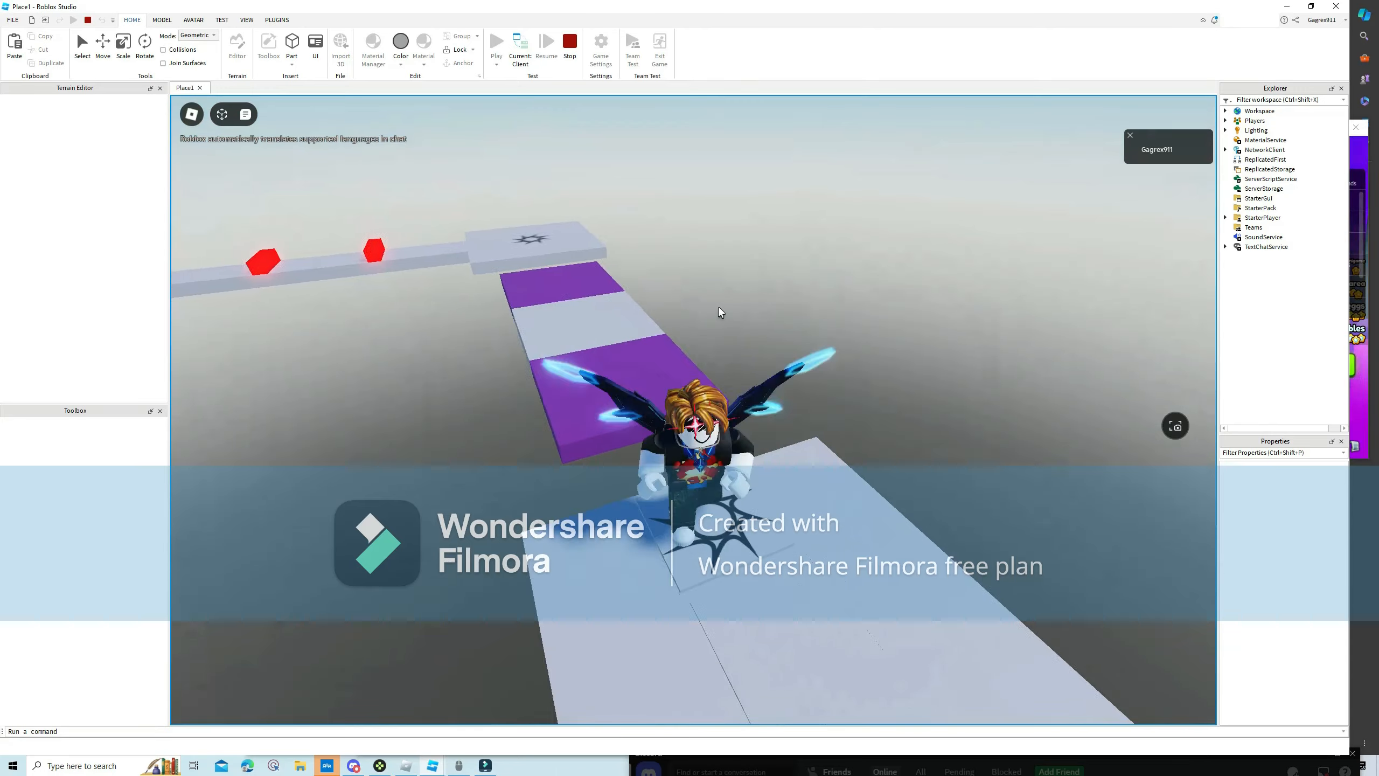
Cross the purple conveyors to the next checkpoint, and end the playtest.
{"action": "right_click_drag", "start_coordinate": [717, 307], "coordinate": [717, 307]}
{"action": "key", "text": "d"}
{"action": "key", "text": "d"}
{"action": "key", "text": "space"}
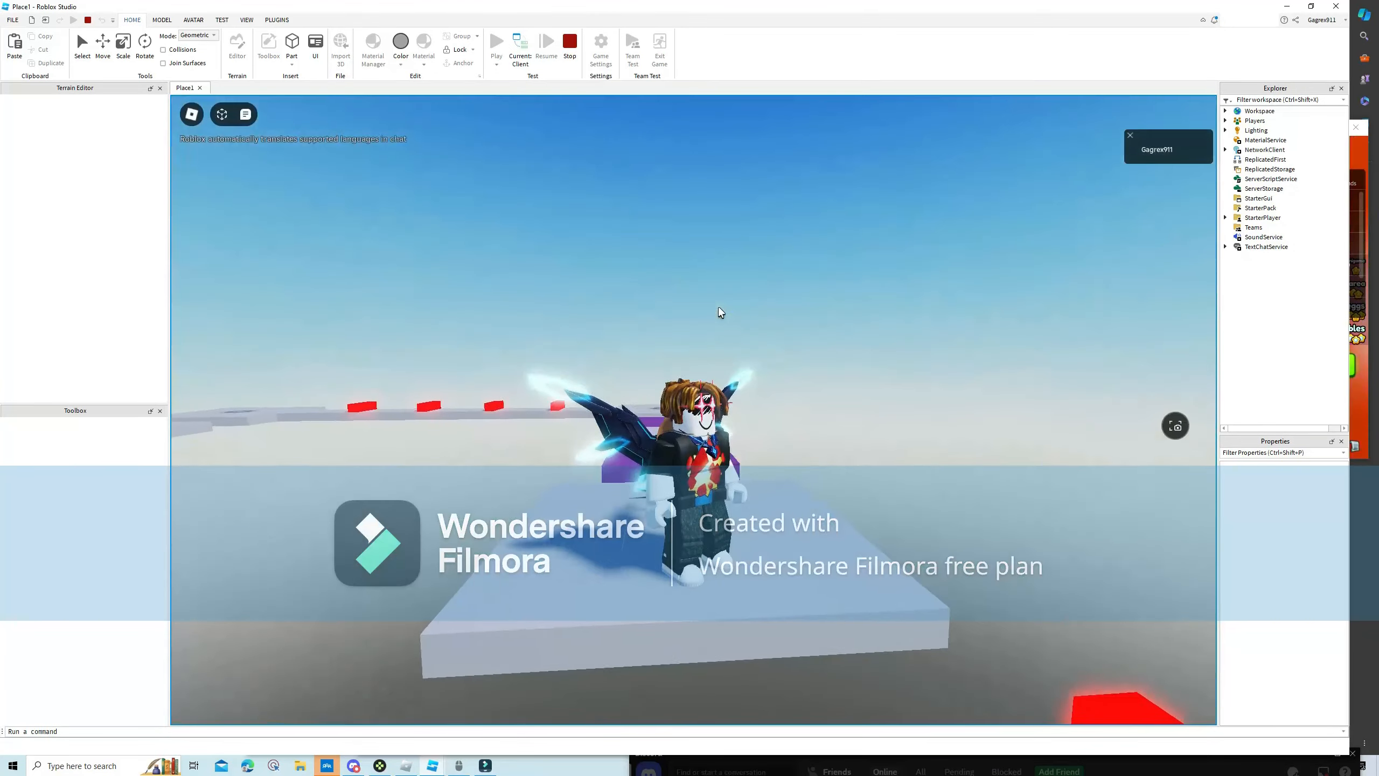
{"action": "key", "text": "w"}
{"action": "key", "text": "space"}
{"action": "right_click_drag", "start_coordinate": [717, 307], "coordinate": [717, 307]}
{"action": "key", "text": "w"}
{"action": "key", "text": "w"}
{"action": "key", "text": "w"}
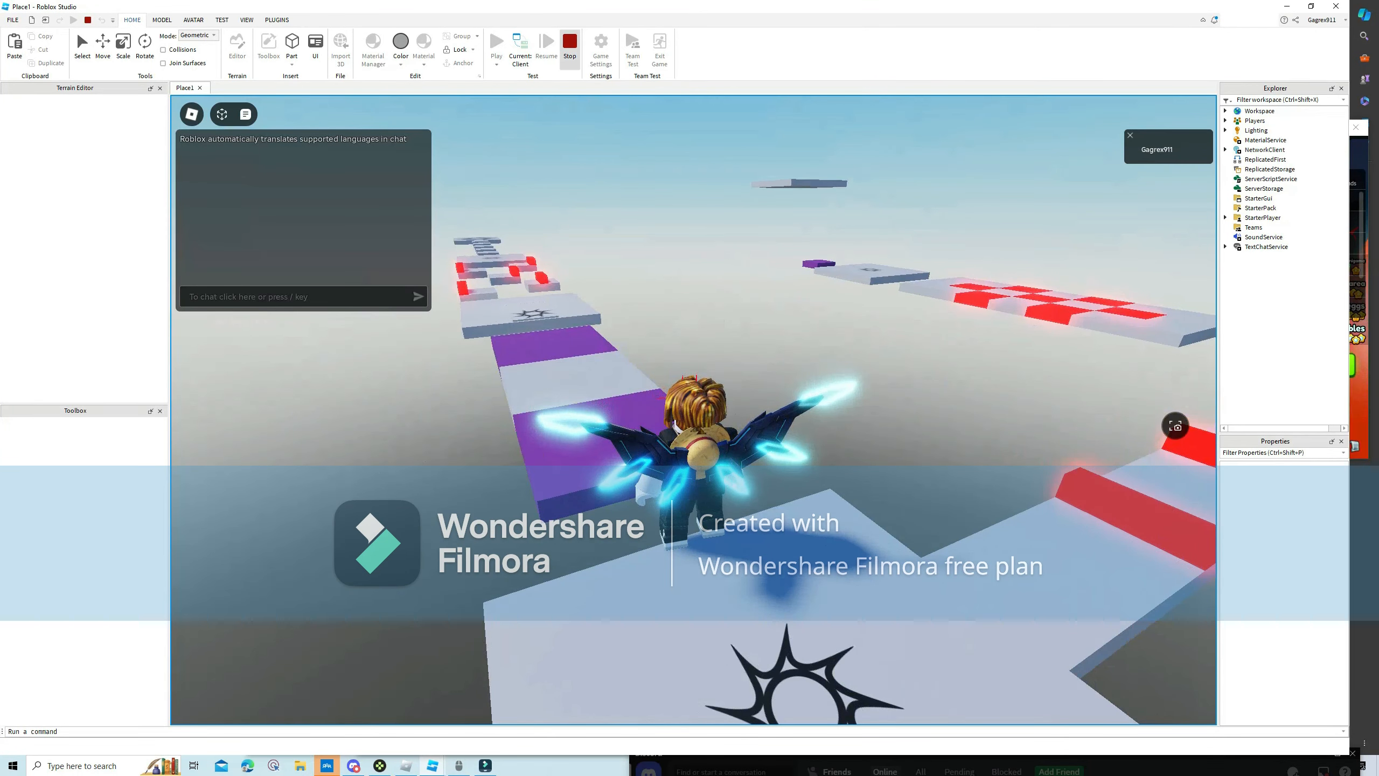
{"action": "left_click", "coordinate": [569, 49]}
Add the Sunless Blue Sky skybox from the Essential models to the place and view the obby beneath it.
{"action": "right_click_drag", "start_coordinate": [706, 336], "coordinate": [706, 336]}
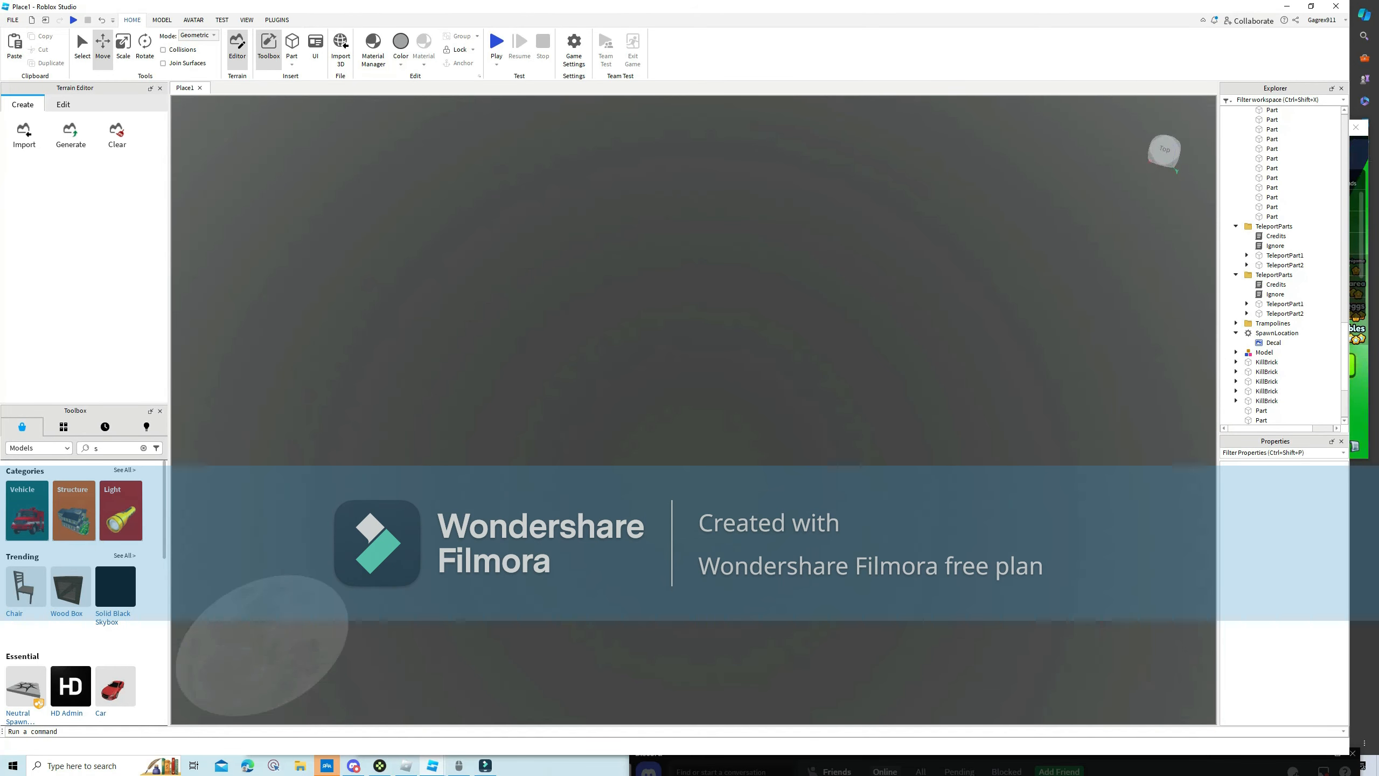
{"action": "scroll", "coordinate": [84, 592], "scroll_direction": "down", "scroll_amount": 3}
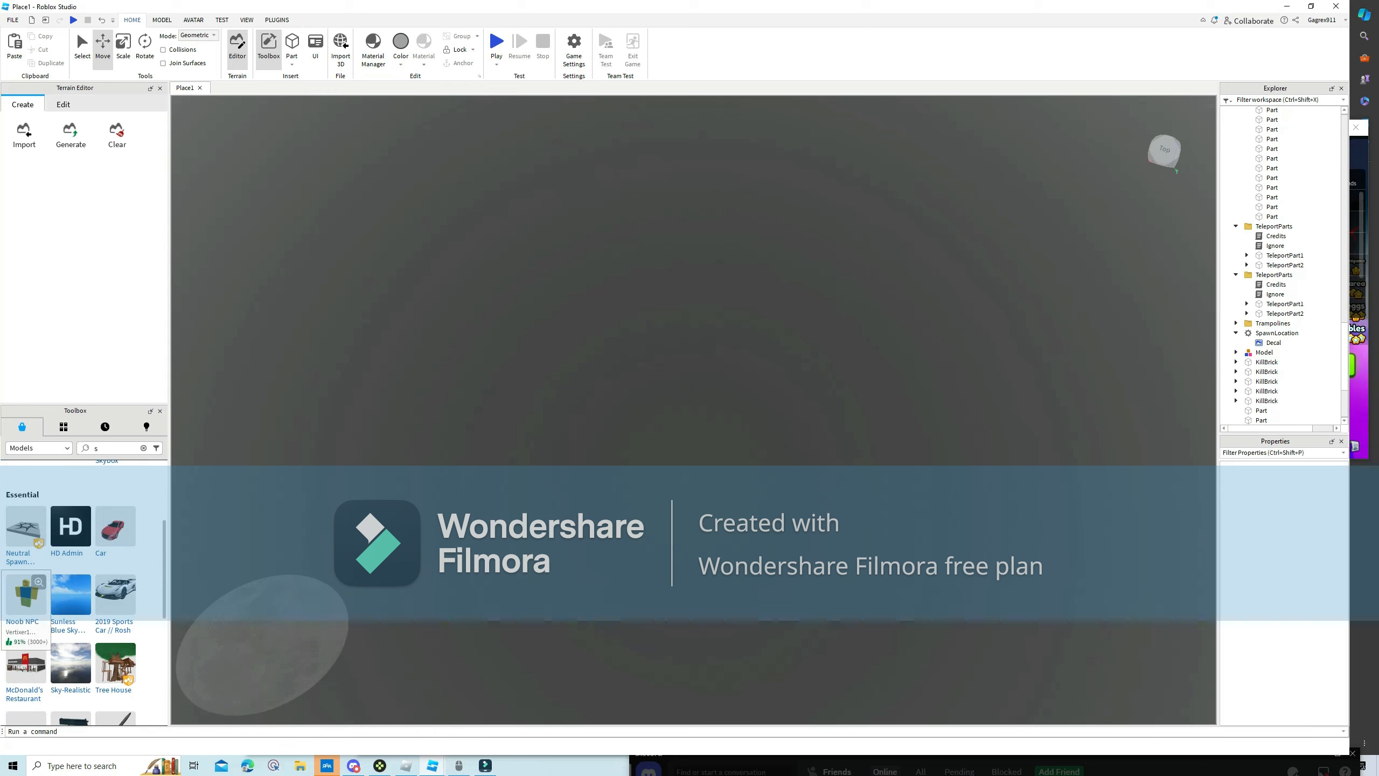
{"action": "right_click_drag", "start_coordinate": [705, 337], "coordinate": [674, 336]}
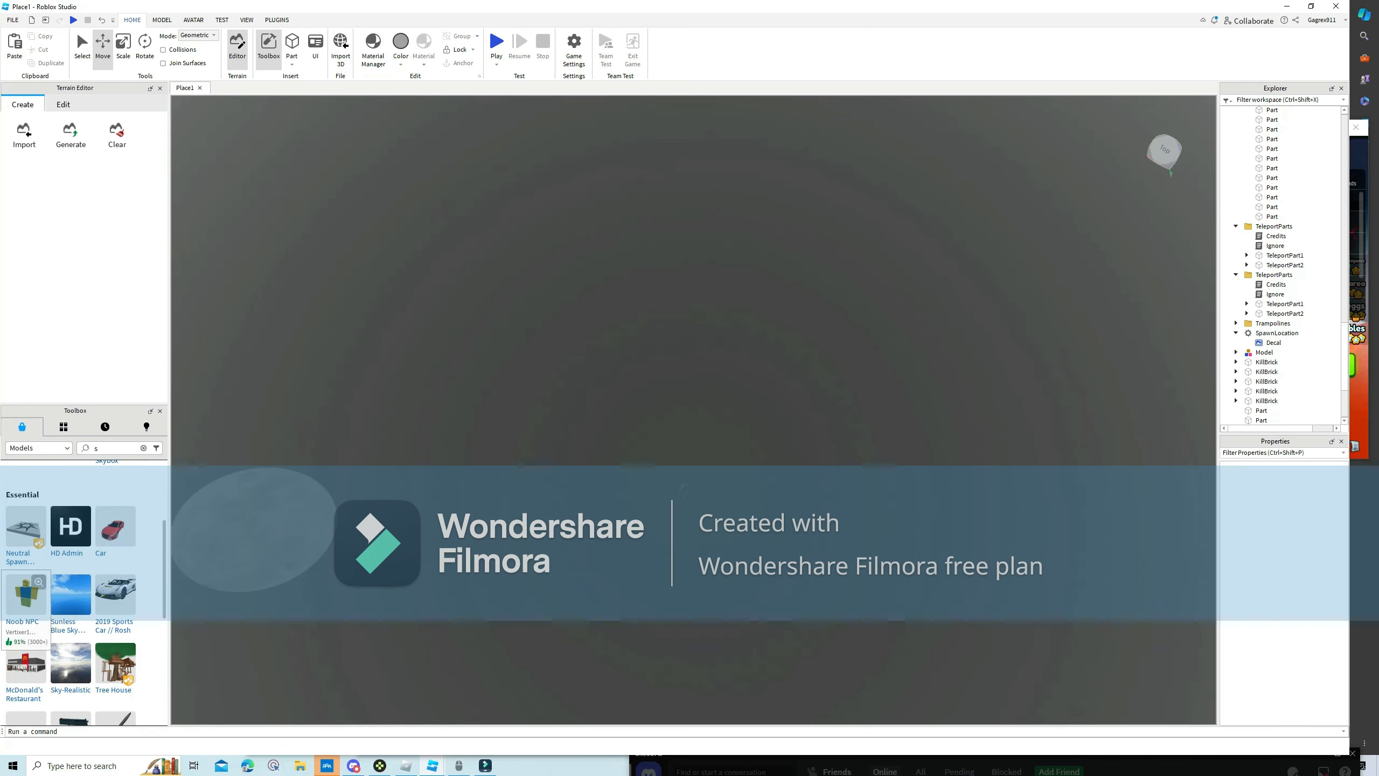
{"action": "right_click_drag", "start_coordinate": [760, 380], "coordinate": [567, 383]}
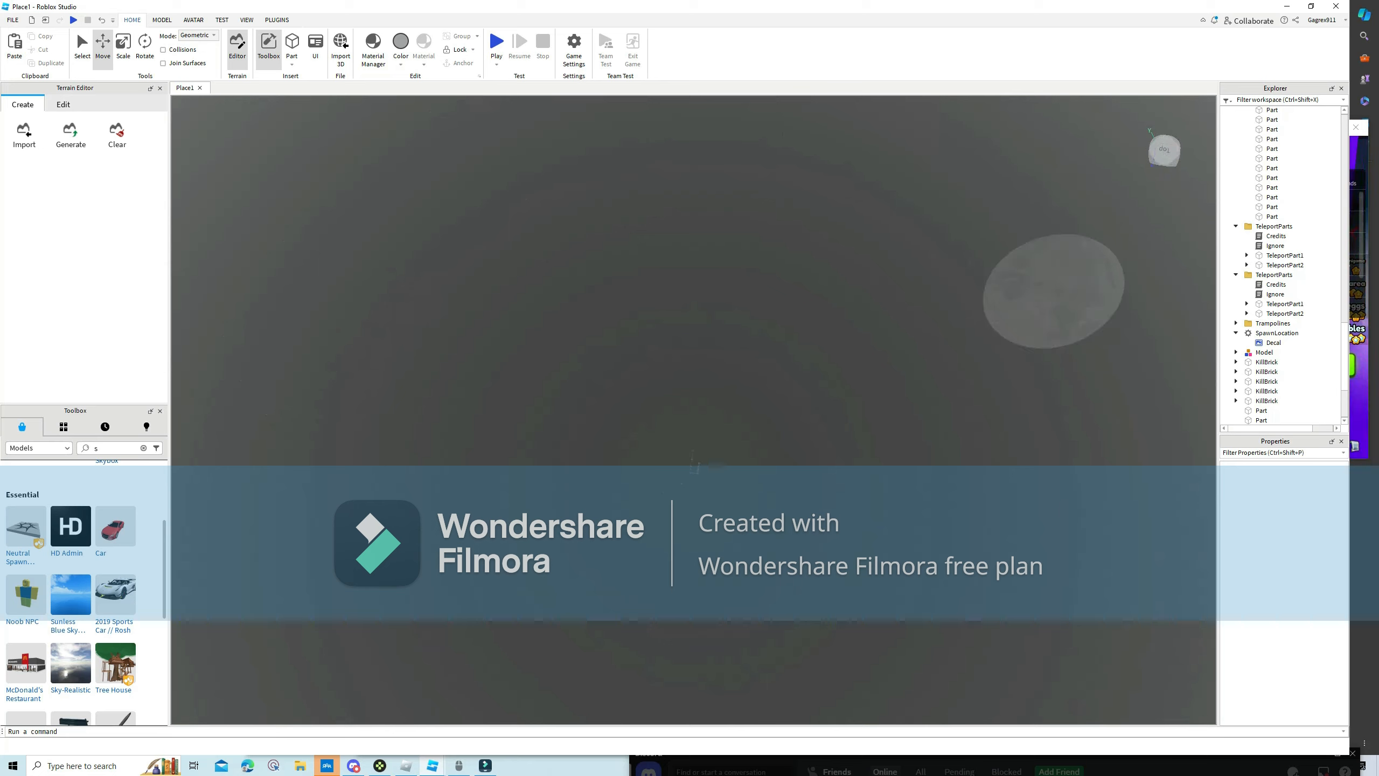
{"action": "right_click_drag", "start_coordinate": [693, 383], "coordinate": [809, 383]}
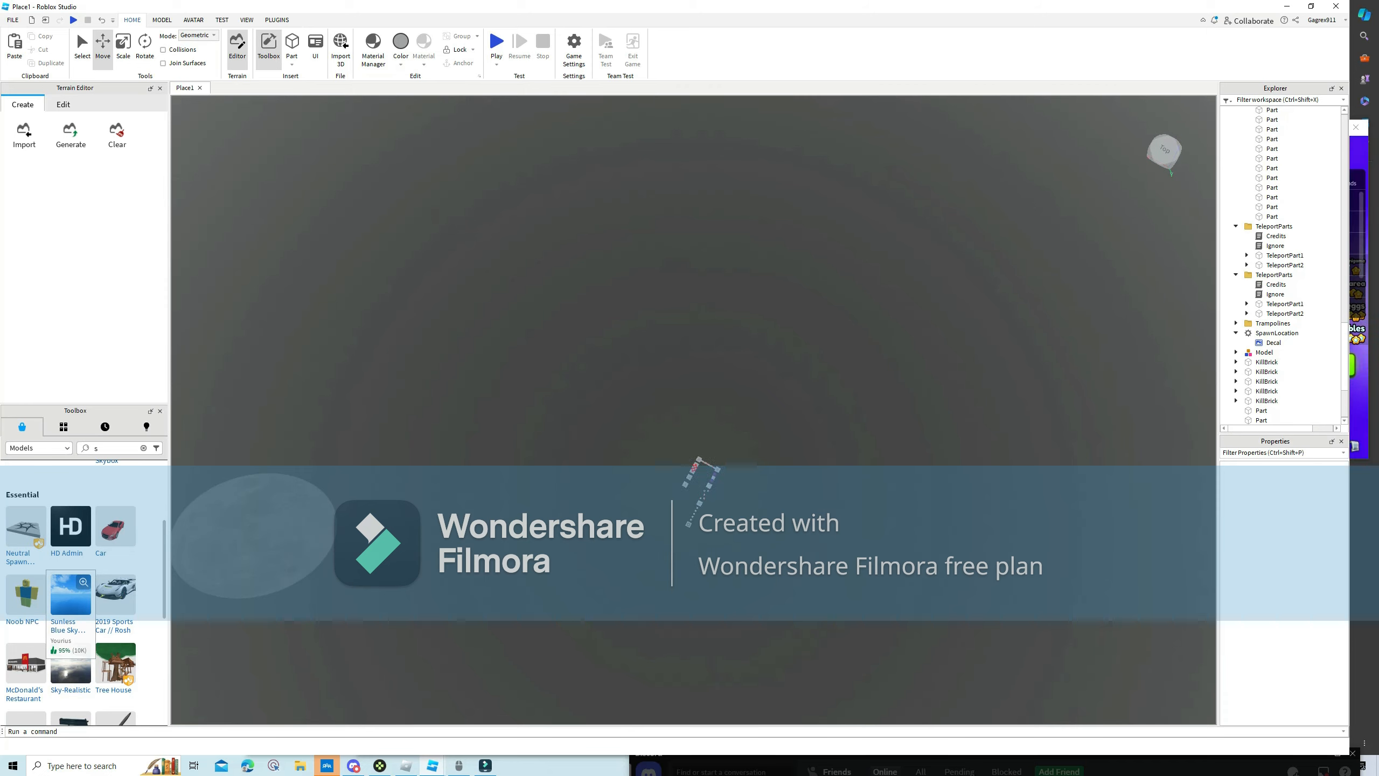
{"action": "left_click", "coordinate": [70, 593]}
{"action": "right_click_drag", "start_coordinate": [641, 410], "coordinate": [847, 410]}
{"action": "right_click_drag", "start_coordinate": [685, 410], "coordinate": [863, 296]}
{"action": "key", "text": "w"}
{"action": "key", "text": "w"}
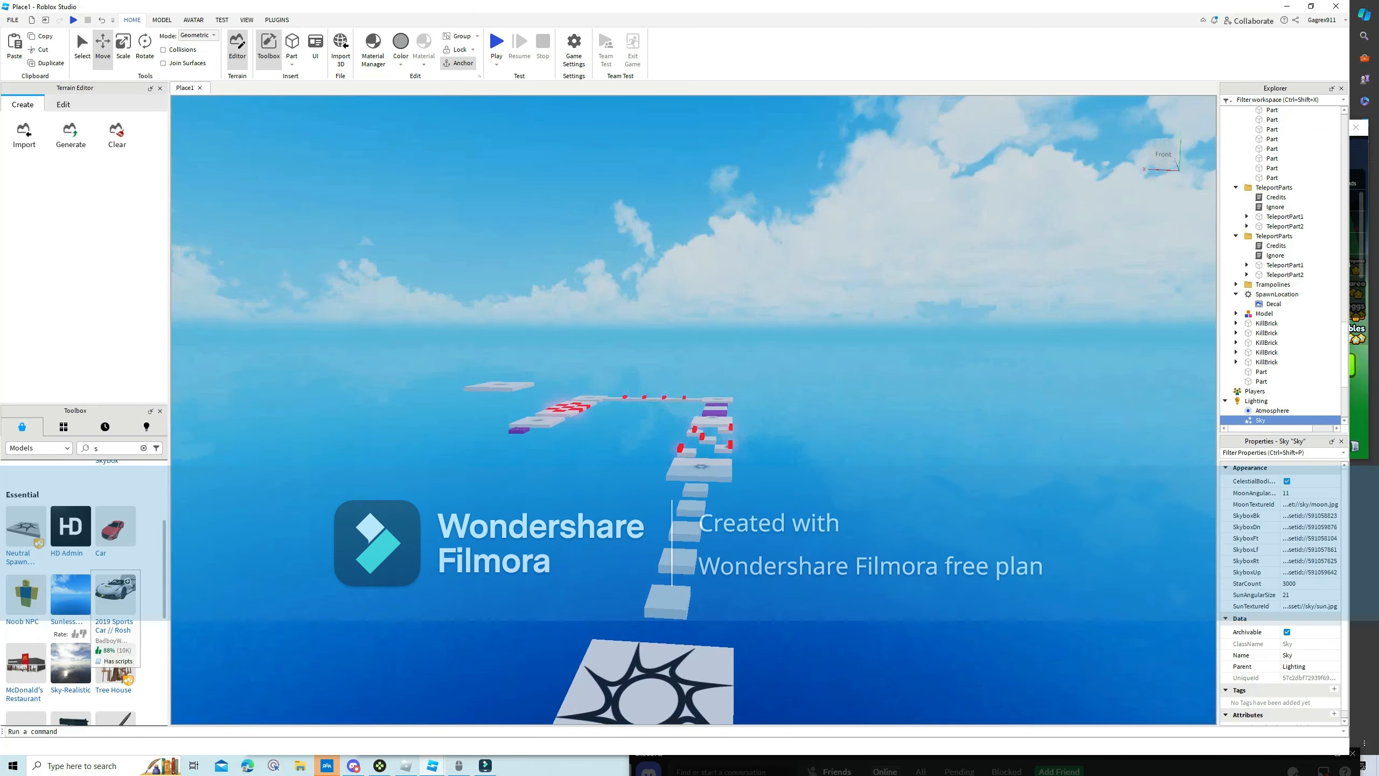
Add the Sky-Realistic skybox from the Essential models and view the obby beneath it.
{"action": "scroll", "coordinate": [116, 592], "scroll_direction": "down", "scroll_amount": 3}
{"action": "right_click_drag", "start_coordinate": [694, 416], "coordinate": [776, 422]}
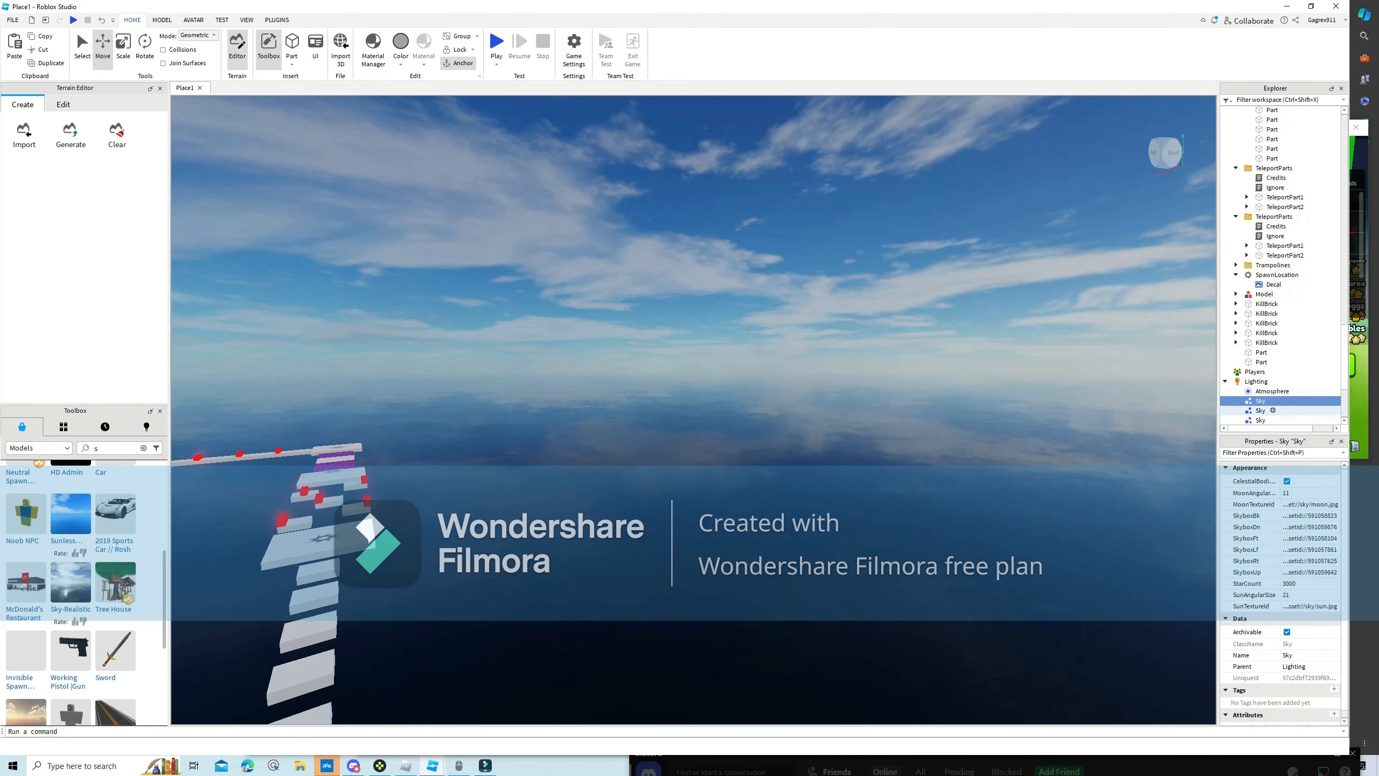
{"action": "right_click_drag", "start_coordinate": [814, 412], "coordinate": [700, 472]}
{"action": "key", "text": "w"}
{"action": "right_click_drag", "start_coordinate": [694, 410], "coordinate": [831, 478]}
Add the Night-time Sky Kit from the Essential models and view the obby under it.
{"action": "scroll", "coordinate": [71, 583], "scroll_direction": "down", "scroll_amount": 5}
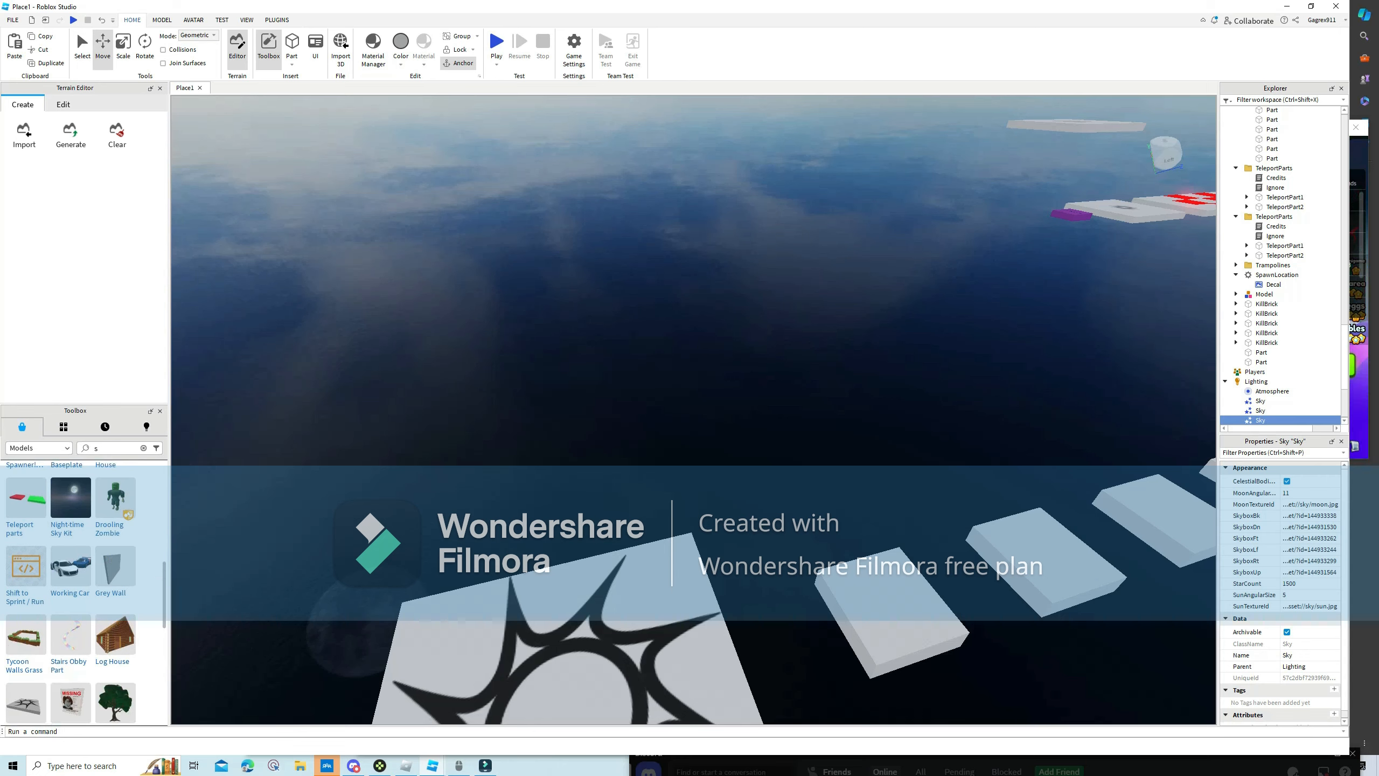
{"action": "left_click", "coordinate": [71, 497]}
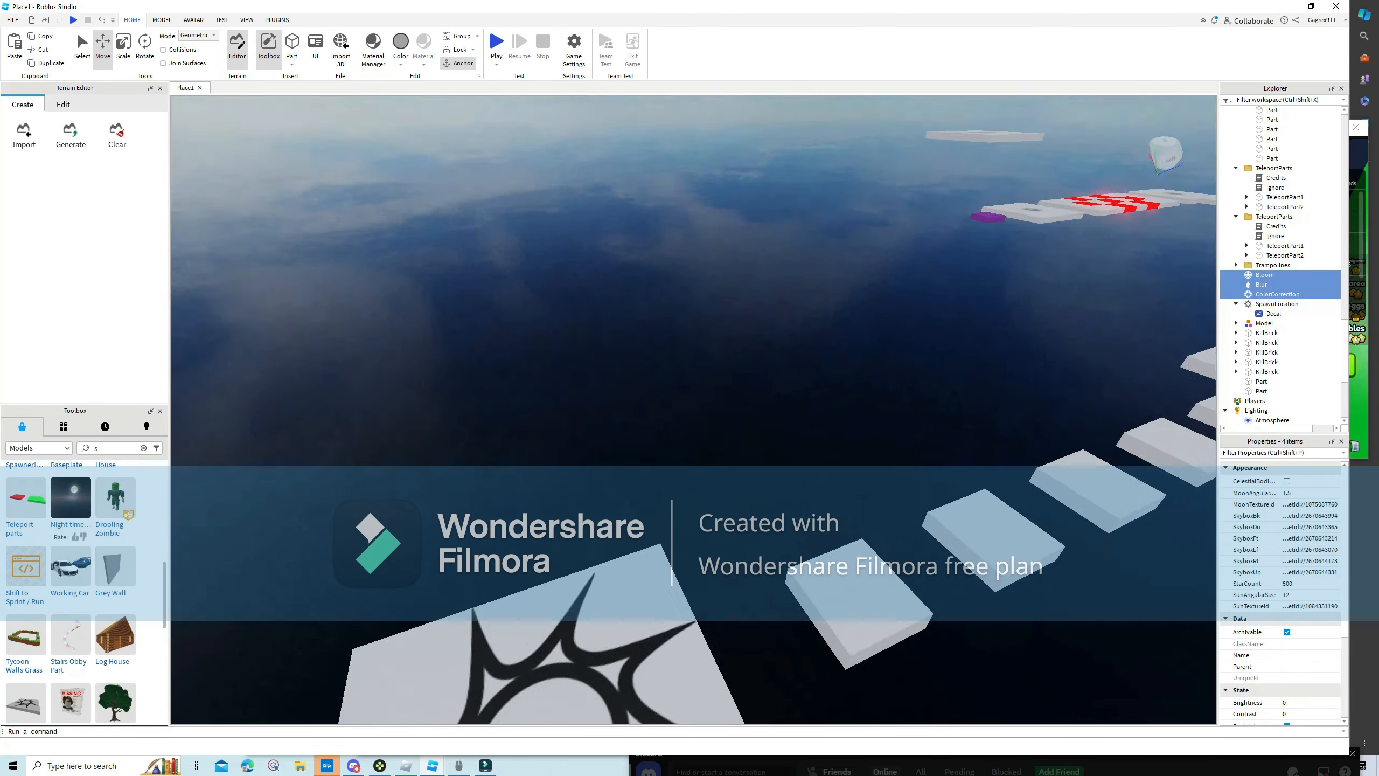
{"action": "right_click_drag", "start_coordinate": [694, 410], "coordinate": [852, 356]}
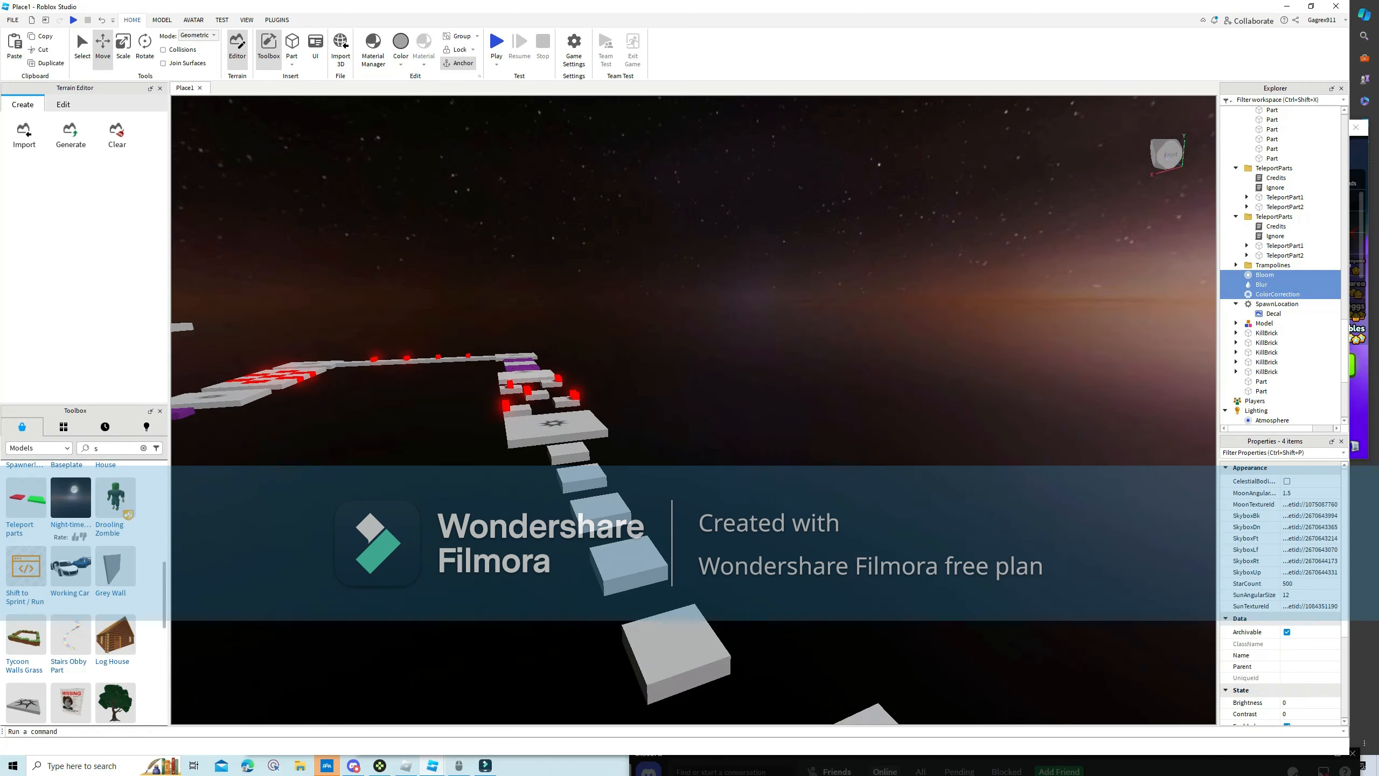
Switch the sky back to Sky-Realistic and clear the selection near the purple conveyors.
{"action": "scroll", "coordinate": [70, 543], "scroll_direction": "up", "scroll_amount": 7}
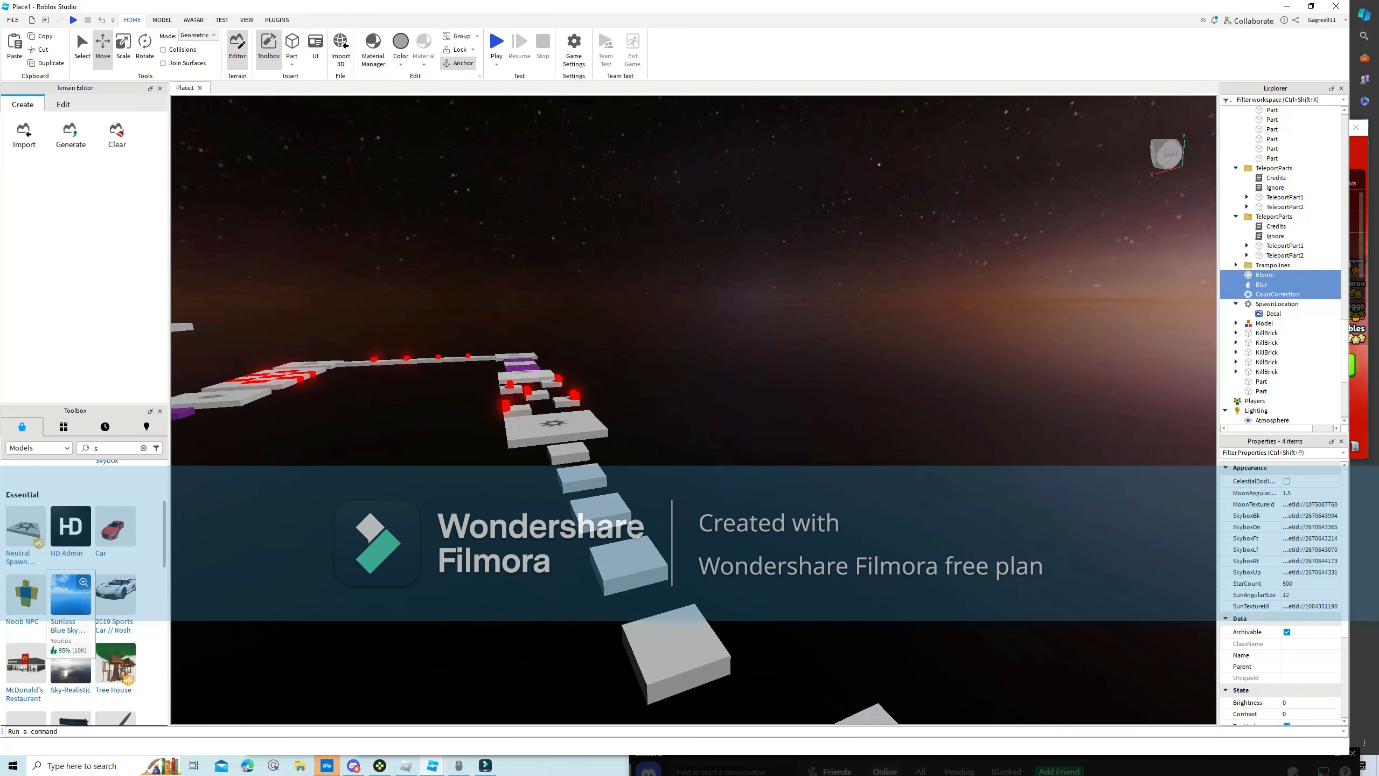
{"action": "right_click_drag", "start_coordinate": [694, 410], "coordinate": [602, 450]}
{"action": "scroll", "coordinate": [71, 598], "scroll_direction": "down", "scroll_amount": 1}
{"action": "left_click", "coordinate": [70, 581]}
{"action": "left_click", "coordinate": [694, 410]}
{"action": "key", "text": "s"}
{"action": "key", "text": "w"}
{"action": "key", "text": "w"}
{"action": "key", "text": "w"}
{"action": "key", "text": "s"}
{"action": "key", "text": "w"}
{"action": "key", "text": "s"}
{"action": "key", "text": "a"}
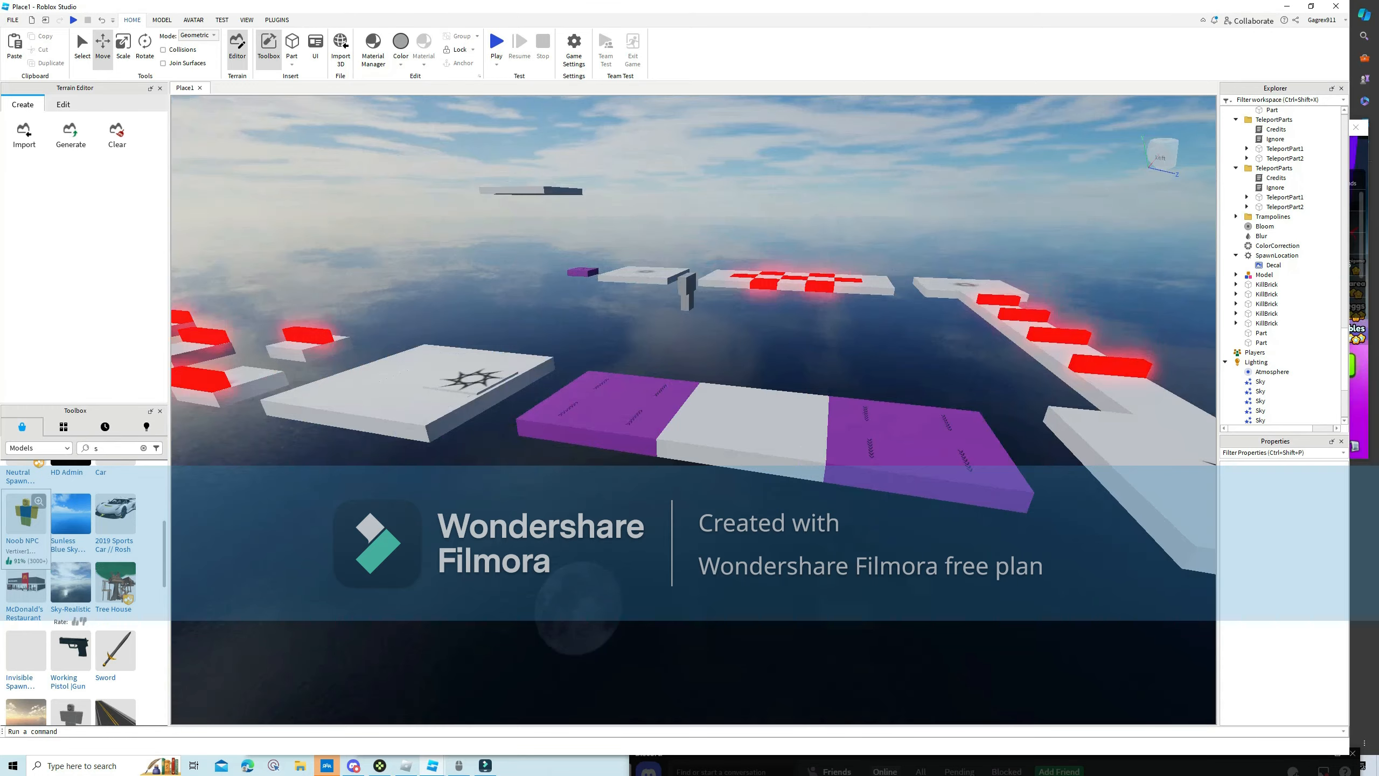
Insert the Noob NPC and stand it on the white section between the purple conveyors.
{"action": "left_click", "coordinate": [26, 513]}
{"action": "left_click_drag", "start_coordinate": [489, 179], "coordinate": [482, 98]}
{"action": "right_click_drag", "start_coordinate": [554, 348], "coordinate": [649, 565]}
{"action": "key", "text": "w"}
{"action": "key", "text": "s"}
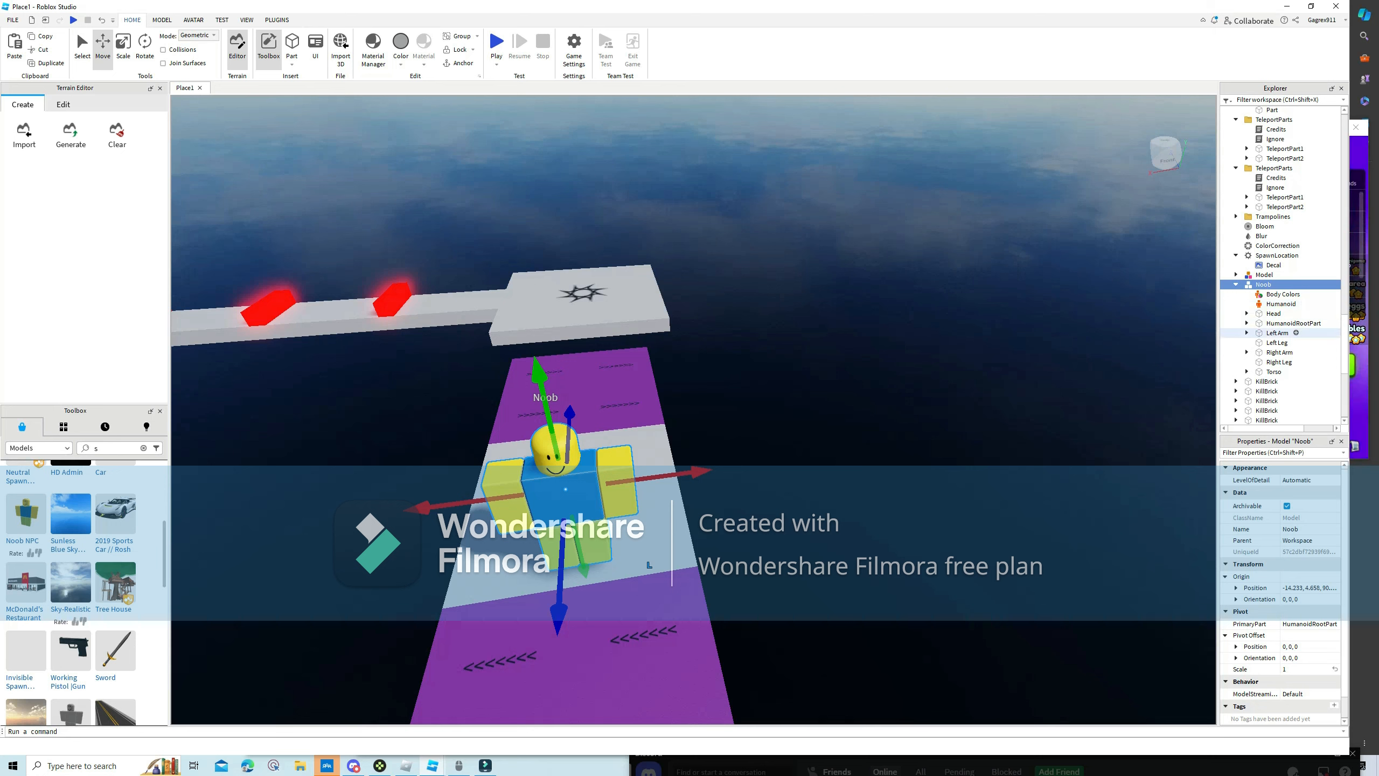
{"action": "scroll", "coordinate": [1282, 364], "scroll_direction": "down", "scroll_amount": 1}
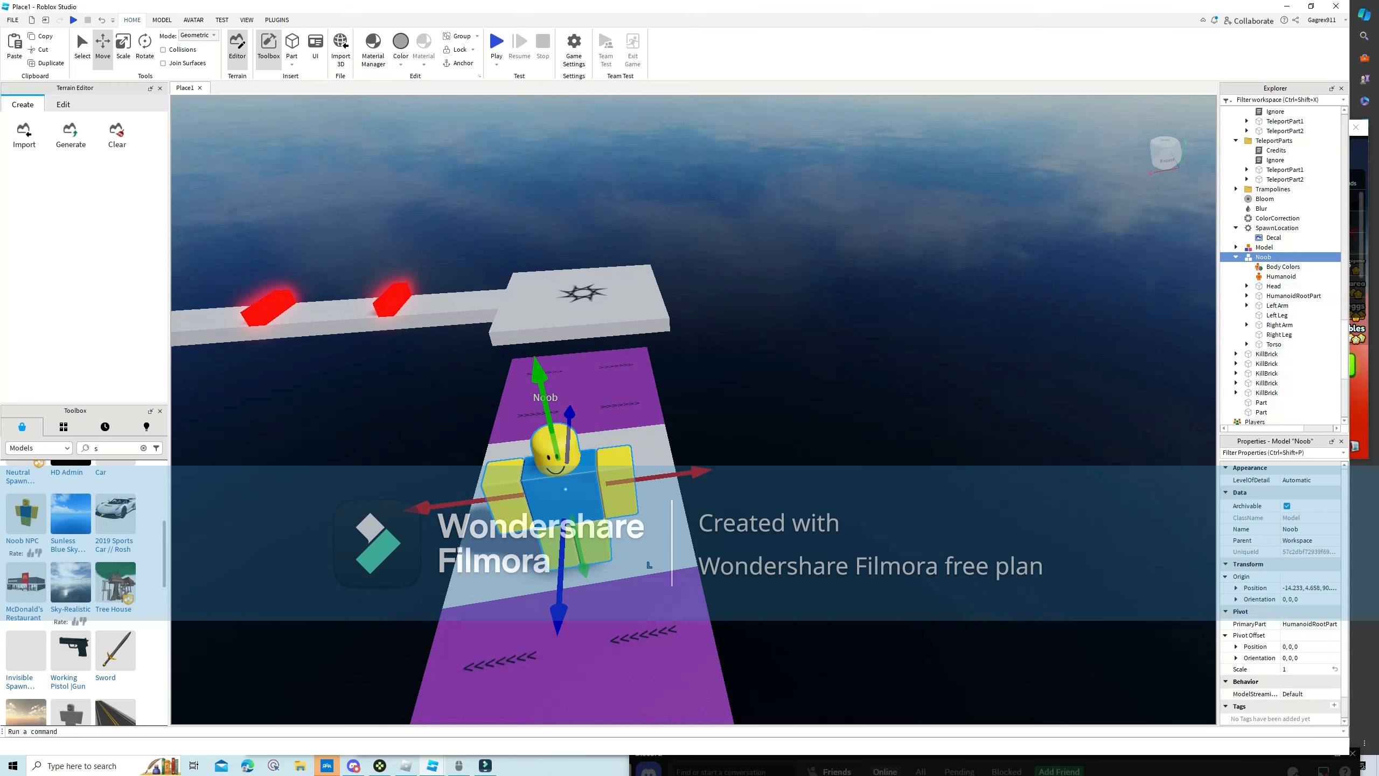
Move the Noob onto the checkpoint platform by the kill-brick beam and ungroup its model.
{"action": "left_click", "coordinate": [815, 380]}
{"action": "right_click_drag", "start_coordinate": [815, 381], "coordinate": [801, 387]}
{"action": "left_click_drag", "start_coordinate": [577, 480], "coordinate": [705, 332]}
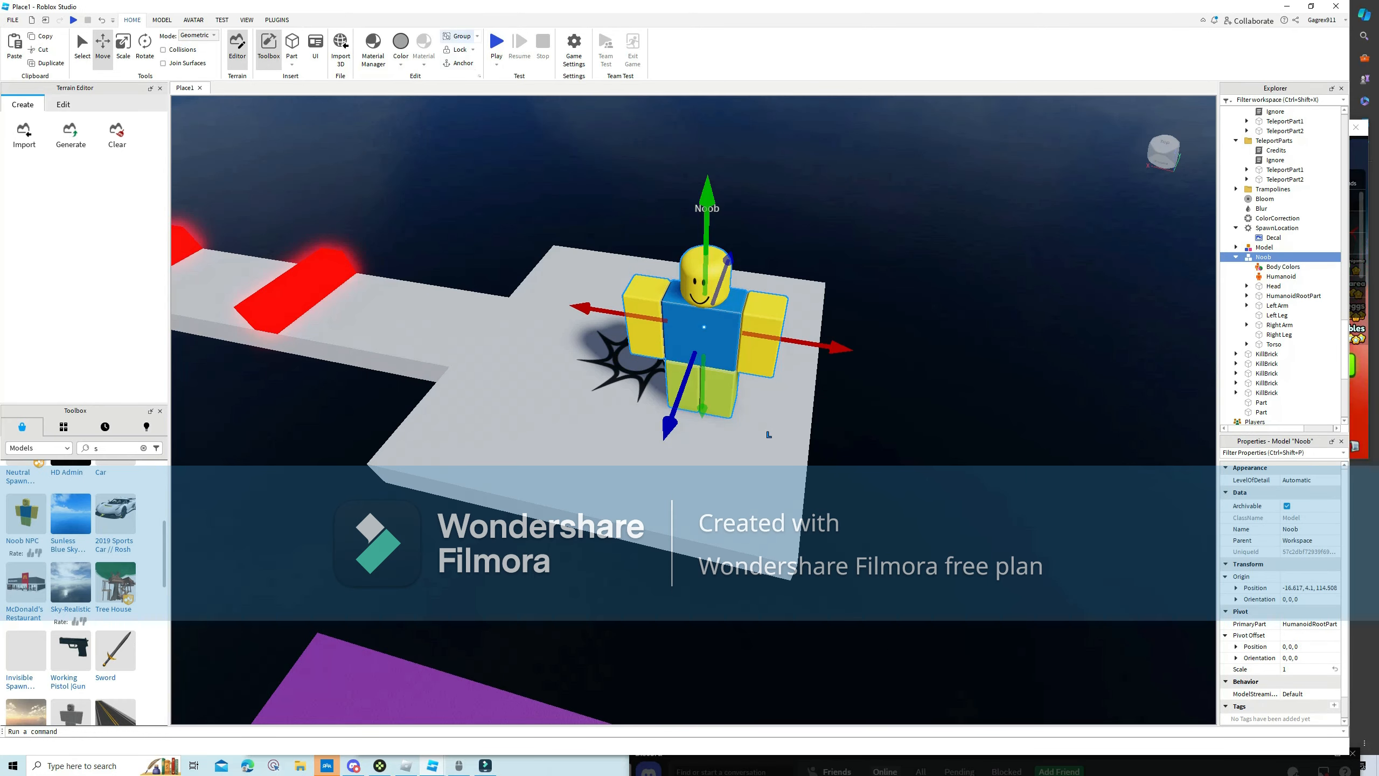
{"action": "left_click", "coordinate": [468, 72]}
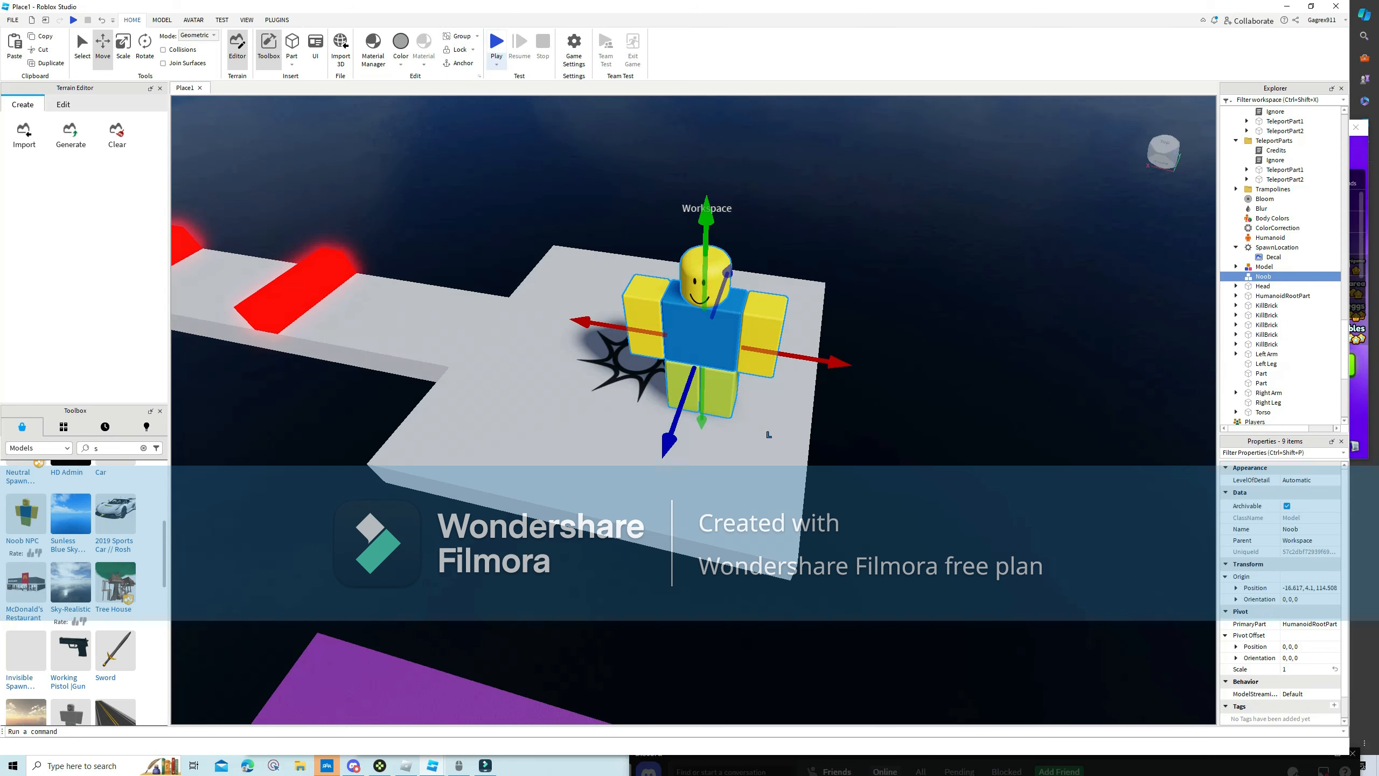
Select the ungrouped Noob's head and delete it.
{"action": "right_click_drag", "start_coordinate": [705, 277], "coordinate": [691, 277]}
{"action": "left_click_drag", "start_coordinate": [753, 272], "coordinate": [744, 302]}
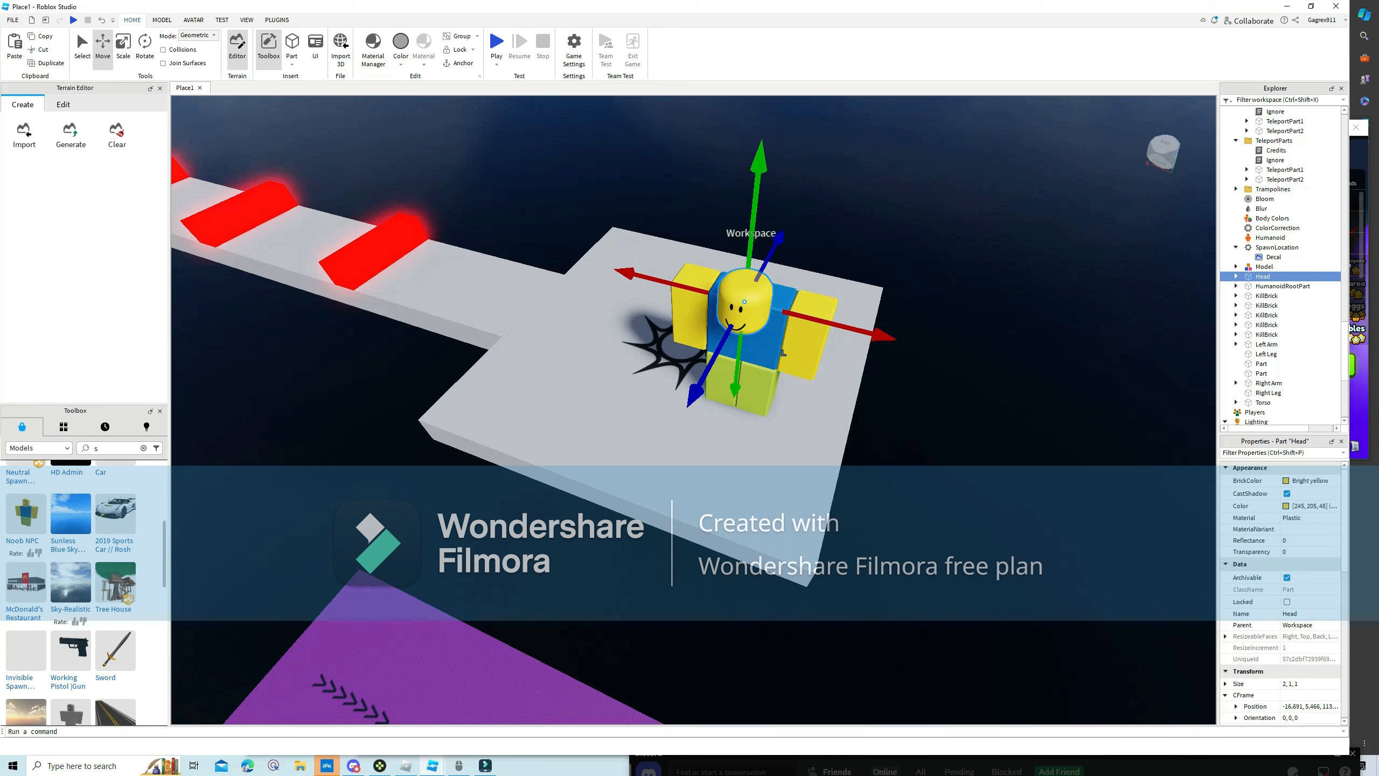
{"action": "left_click", "coordinate": [1303, 625]}
{"action": "key", "text": "Delete"}
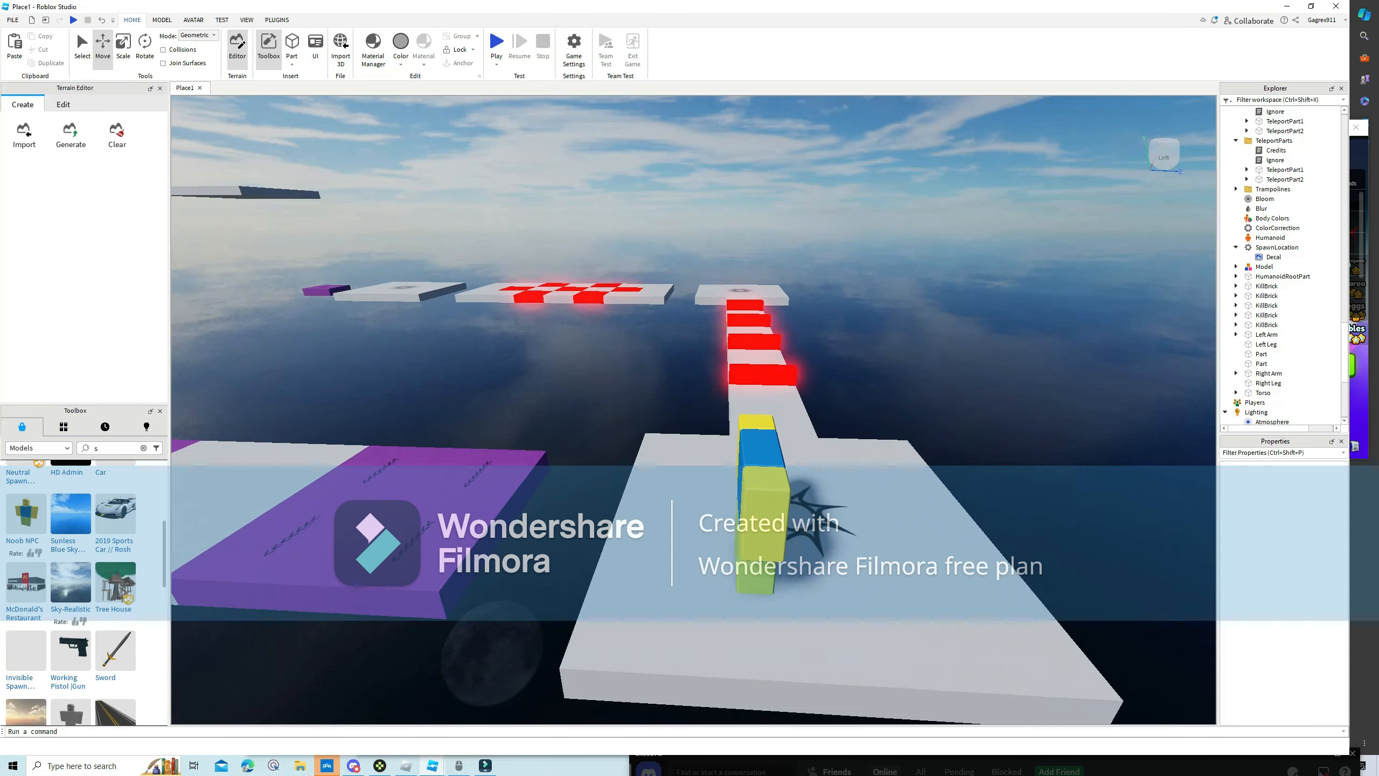
Move the Noob's left arm to the edge of the white conveyor section and tilt it to 35 degrees.
{"action": "left_click", "coordinate": [712, 476]}
{"action": "left_click_drag", "start_coordinate": [713, 477], "coordinate": [1030, 530]}
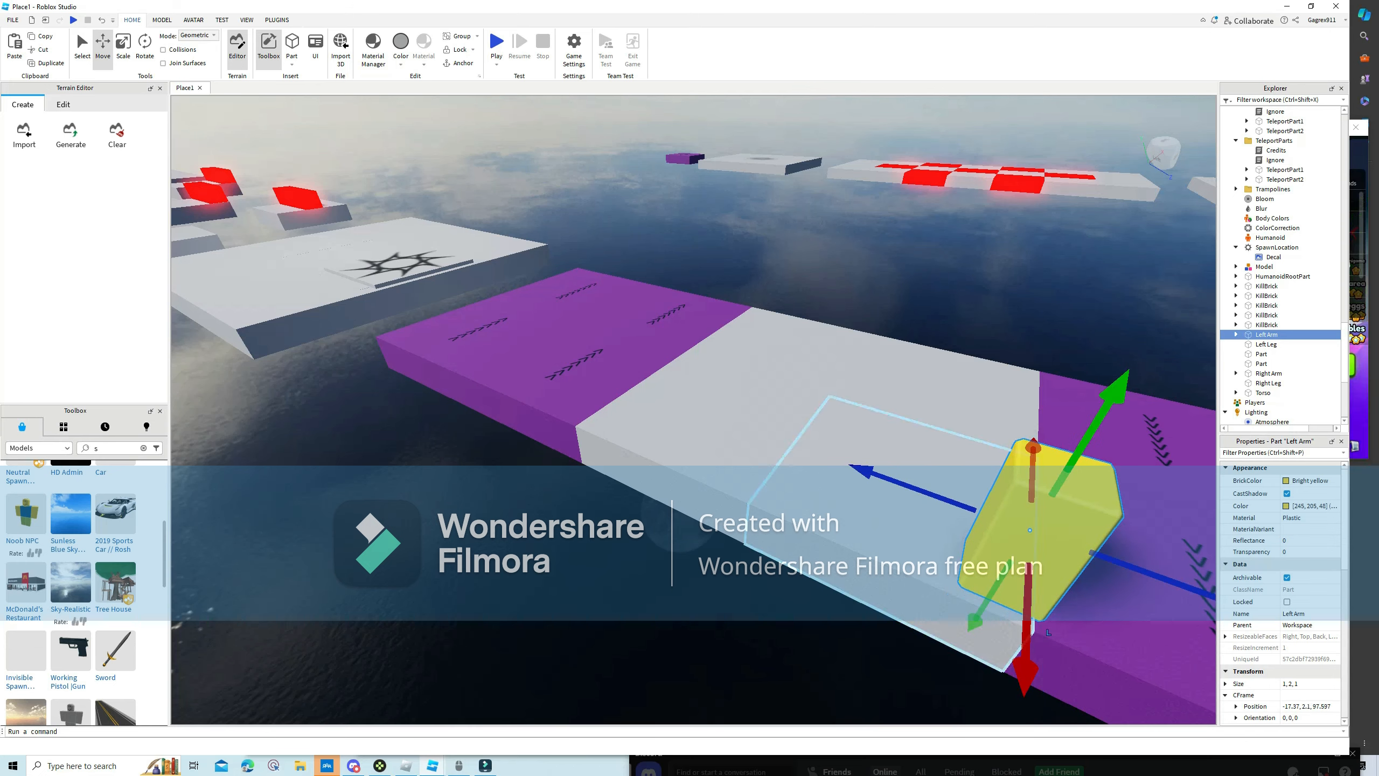
{"action": "left_click", "coordinate": [145, 49]}
{"action": "right_click_drag", "start_coordinate": [515, 337], "coordinate": [744, 337]}
{"action": "left_click_drag", "start_coordinate": [589, 468], "coordinate": [555, 463]}
Nudge the tilted left arm into place against the edge of the conveyor section.
{"action": "left_click", "coordinate": [103, 49]}
{"action": "key", "text": "d"}
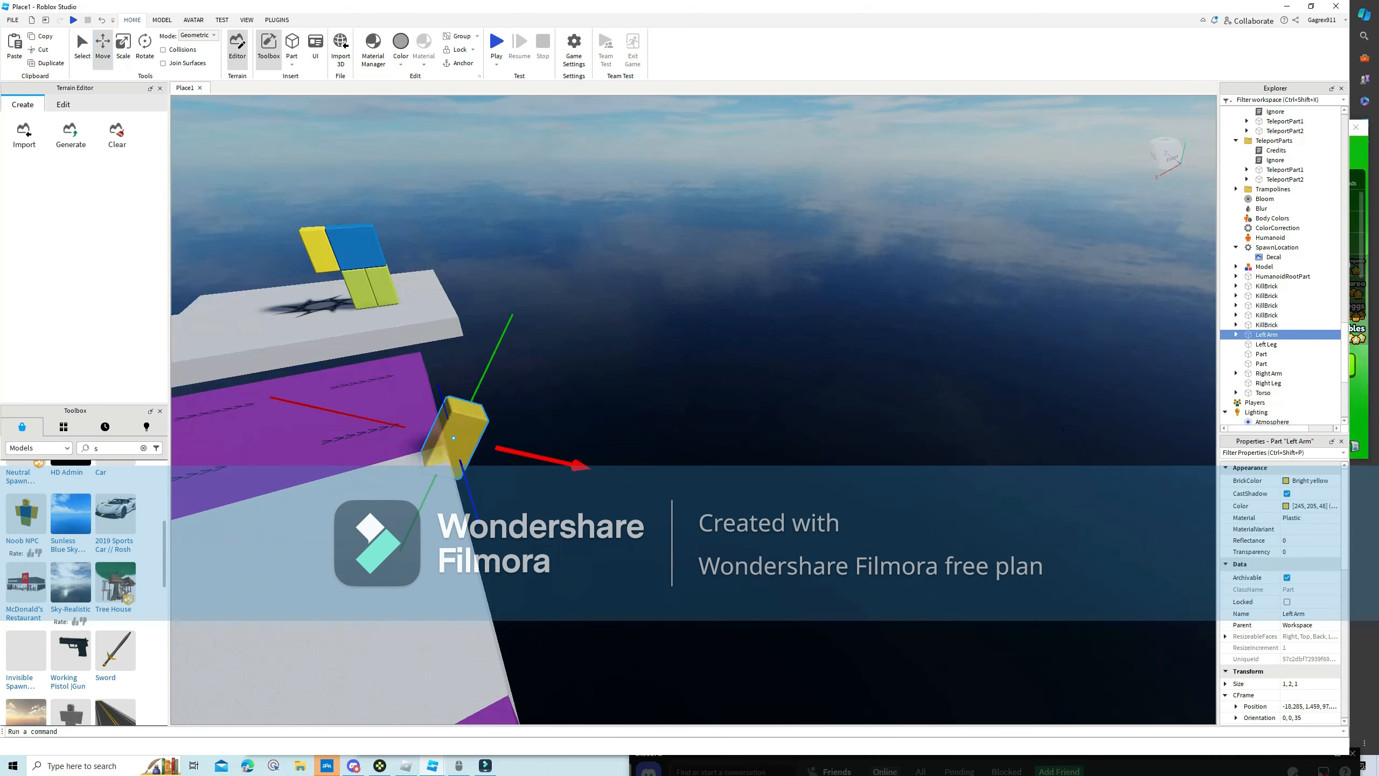
{"action": "left_click_drag", "start_coordinate": [475, 509], "coordinate": [477, 517]}
{"action": "right_click_drag", "start_coordinate": [461, 347], "coordinate": [442, 323]}
{"action": "key", "text": "w"}
{"action": "key", "text": "a"}
Move the invisible HumanoidRootPart away from the Noob's body on the checkpoint platform.
{"action": "left_click", "coordinate": [461, 326]}
{"action": "key", "text": "d"}
{"action": "left_click_drag", "start_coordinate": [473, 310], "coordinate": [465, 318]}
{"action": "mouse_move", "coordinate": [467, 317]}
{"action": "right_mouse_down"}
{"action": "mouse_move", "coordinate": [454, 297]}
{"action": "mouse_move", "coordinate": [445, 315]}
{"action": "right_mouse_up"}
{"action": "key", "text": "w"}
{"action": "key", "text": "s"}
{"action": "left_click_drag", "start_coordinate": [598, 288], "coordinate": [634, 277]}
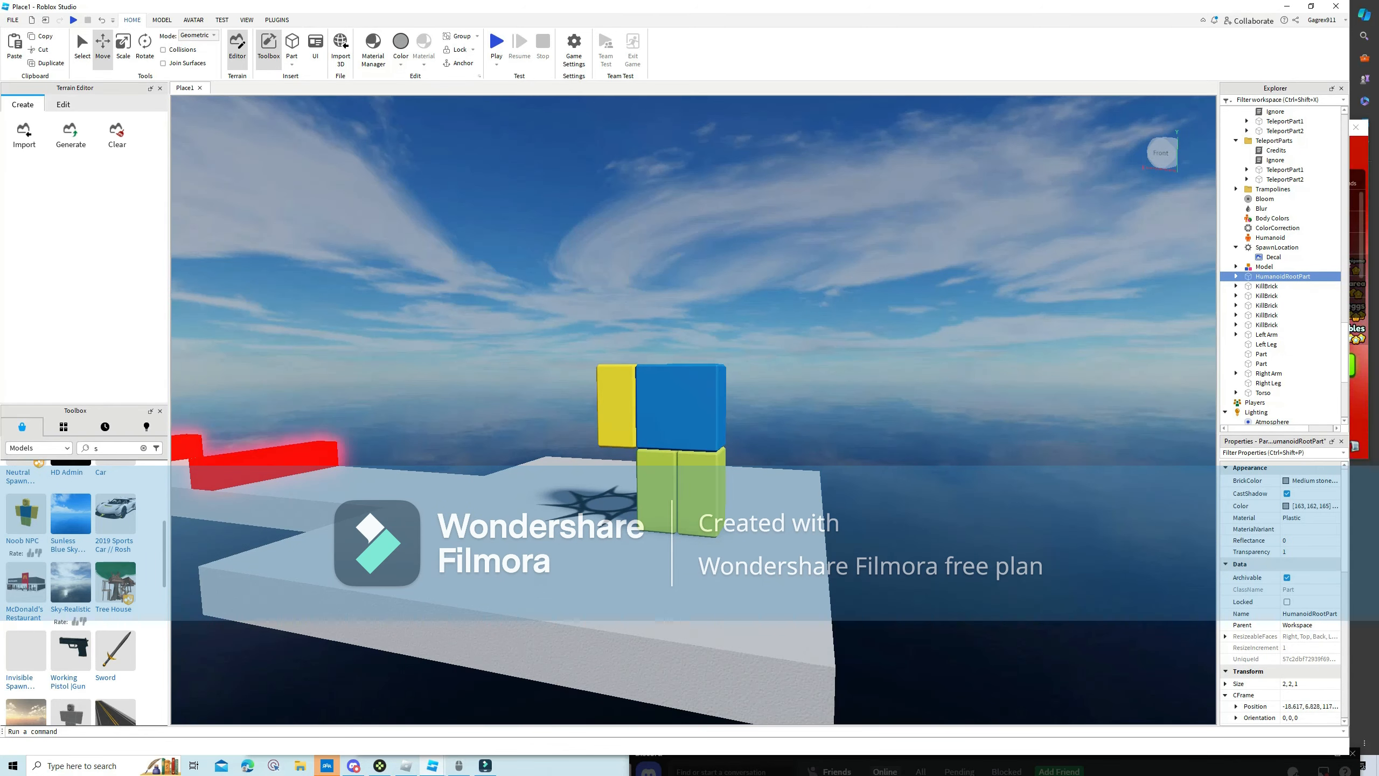
{"action": "right_click_drag", "start_coordinate": [635, 276], "coordinate": [600, 302]}
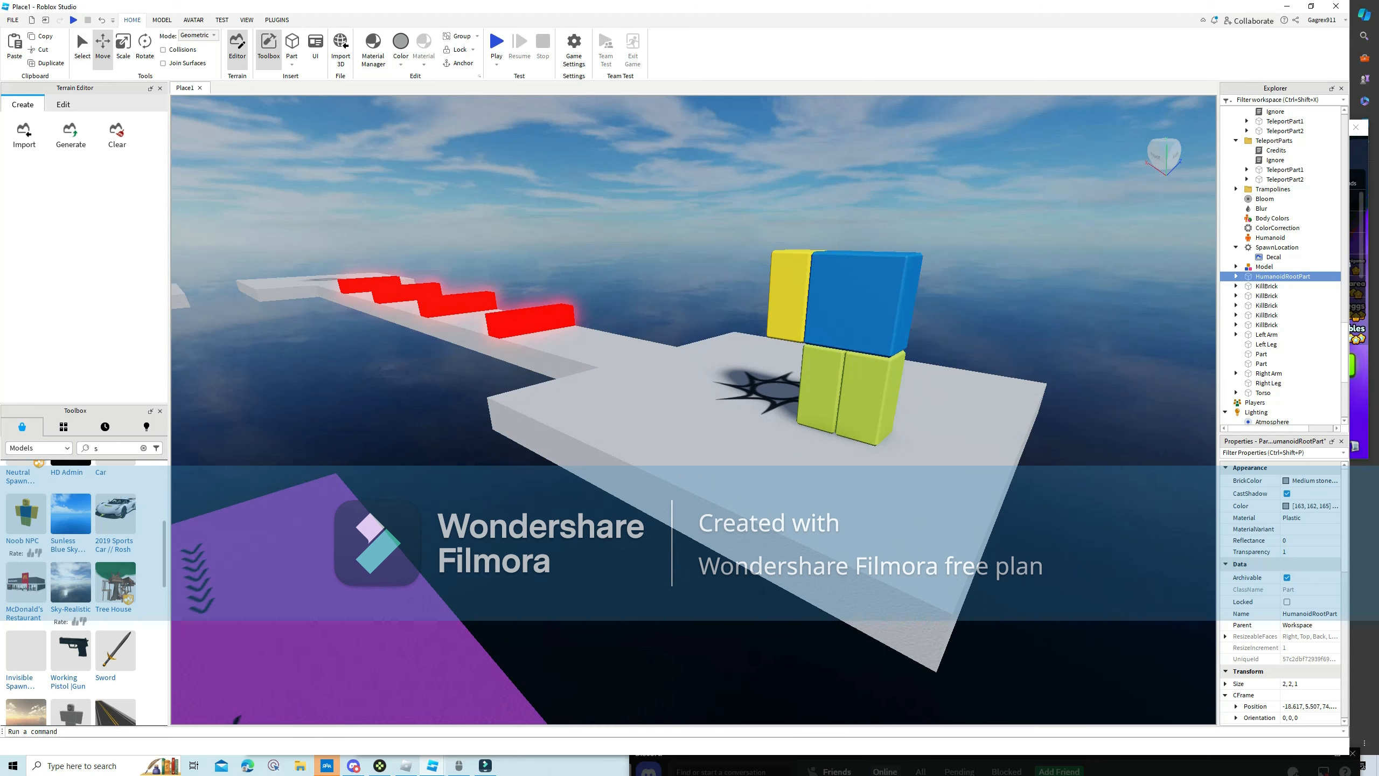
Pull the Noob's right arm off the body and out past the side of the kill-brick beam.
{"action": "left_click", "coordinate": [859, 301]}
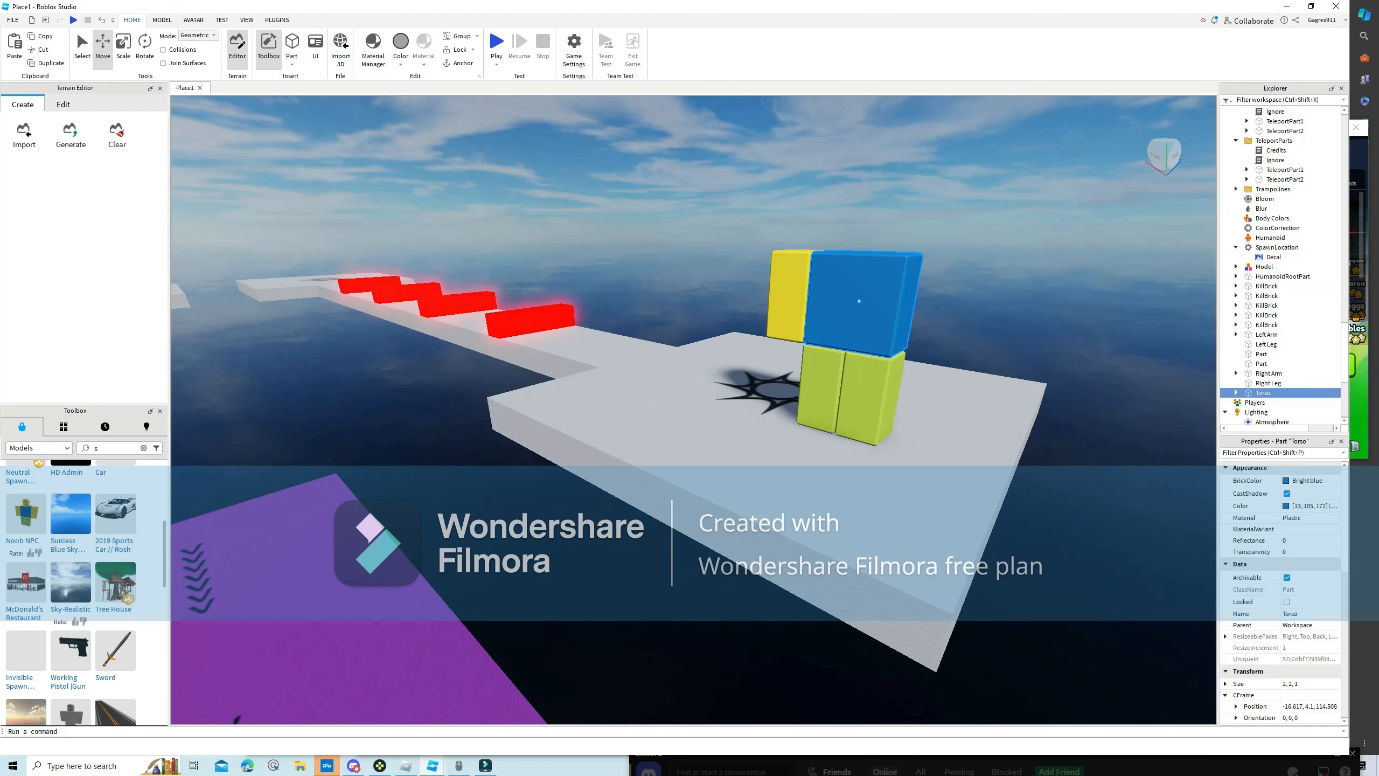
{"action": "left_click", "coordinate": [797, 295]}
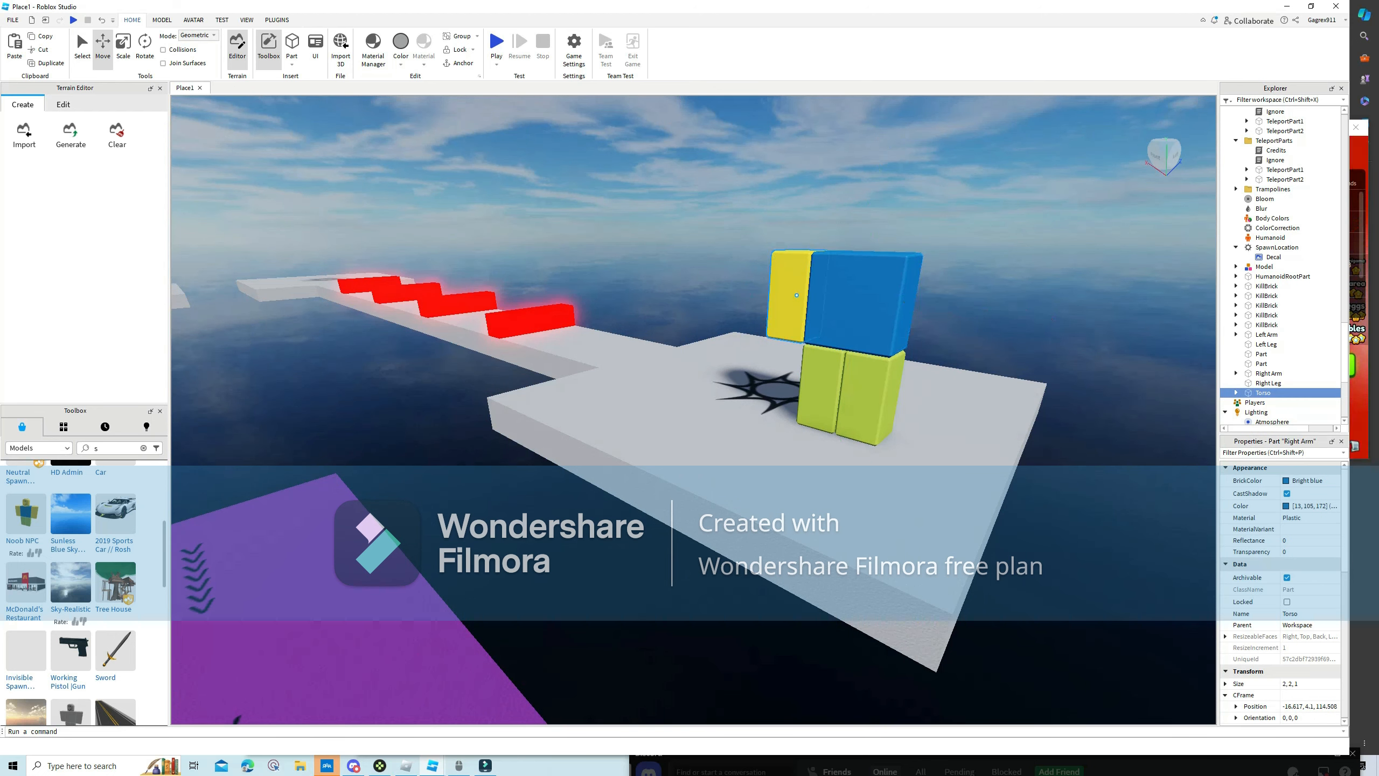
{"action": "right_click_drag", "start_coordinate": [796, 295], "coordinate": [847, 347]}
{"action": "left_click_drag", "start_coordinate": [745, 266], "coordinate": [759, 152]}
{"action": "right_click_drag", "start_coordinate": [759, 151], "coordinate": [717, 144]}
{"action": "left_click_drag", "start_coordinate": [734, 362], "coordinate": [434, 427]}
{"action": "right_click_drag", "start_coordinate": [434, 427], "coordinate": [640, 402]}
{"action": "left_click_drag", "start_coordinate": [665, 482], "coordinate": [402, 504]}
{"action": "right_click_drag", "start_coordinate": [402, 504], "coordinate": [630, 500]}
{"action": "scroll", "coordinate": [630, 413], "scroll_direction": "up", "scroll_amount": 4}
{"action": "scroll", "coordinate": [630, 413], "scroll_direction": "down", "scroll_amount": 3}
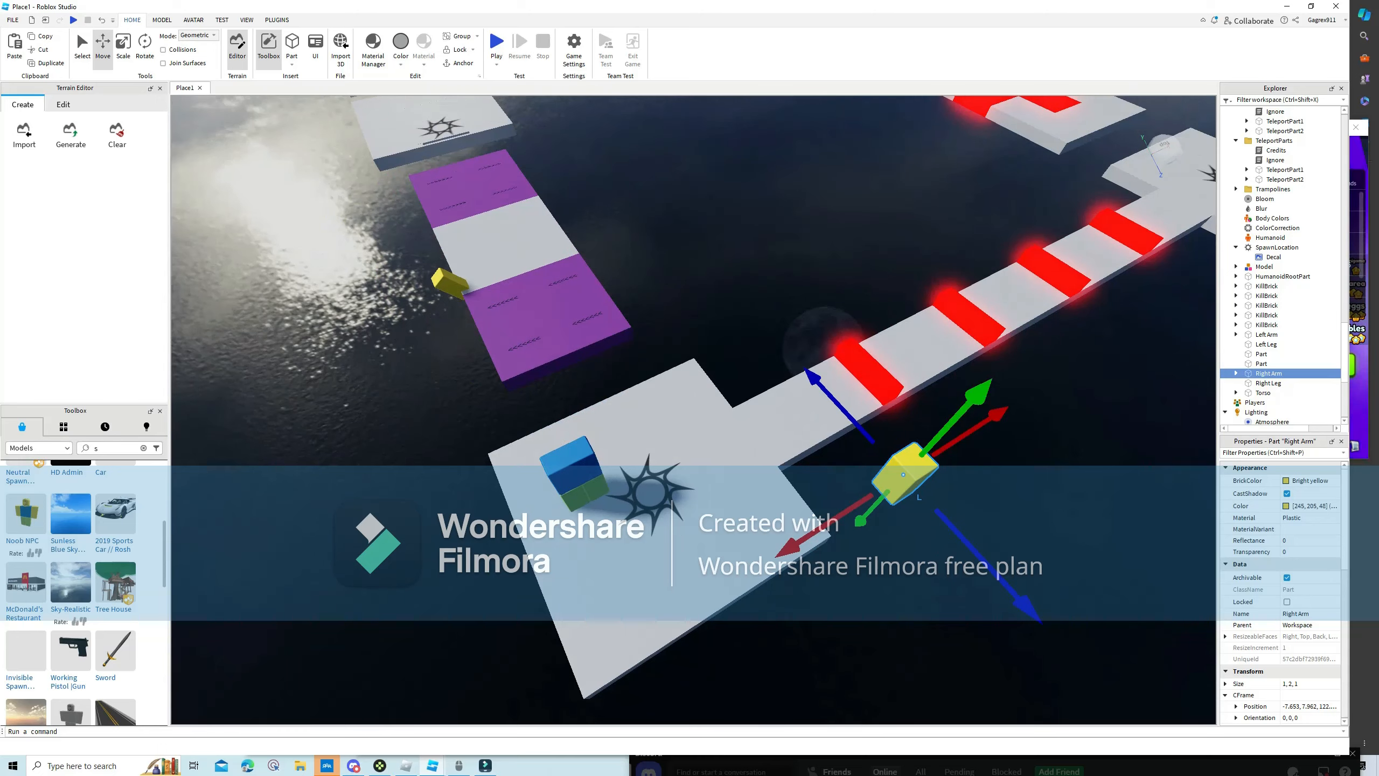
Bring the right arm back toward the kill-brick beam and rotate it to an orientation of -38, 0, 0.
{"action": "left_click_drag", "start_coordinate": [810, 376], "coordinate": [706, 256]}
{"action": "key", "text": "a"}
{"action": "right_click_drag", "start_coordinate": [705, 255], "coordinate": [869, 222]}
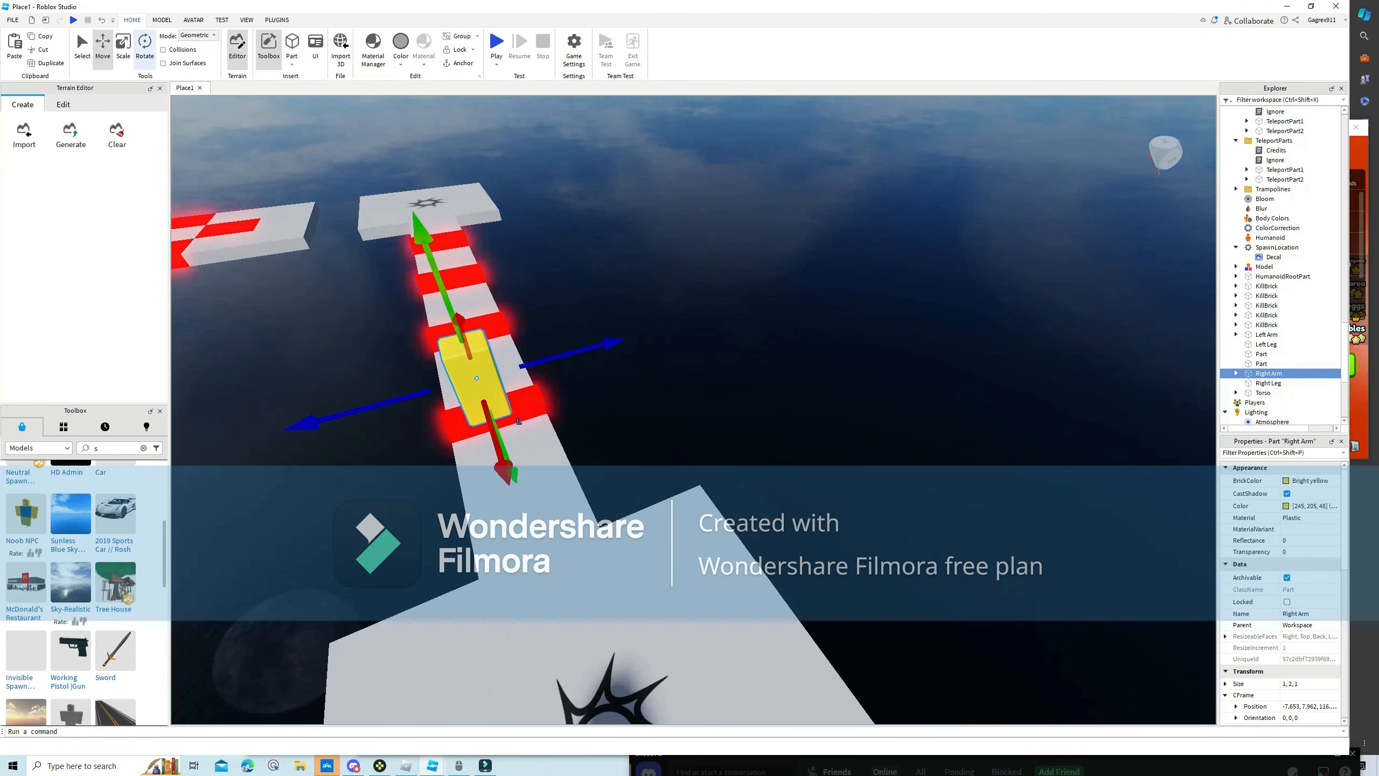
{"action": "left_click", "coordinate": [144, 48]}
{"action": "left_click_drag", "start_coordinate": [487, 277], "coordinate": [391, 283]}
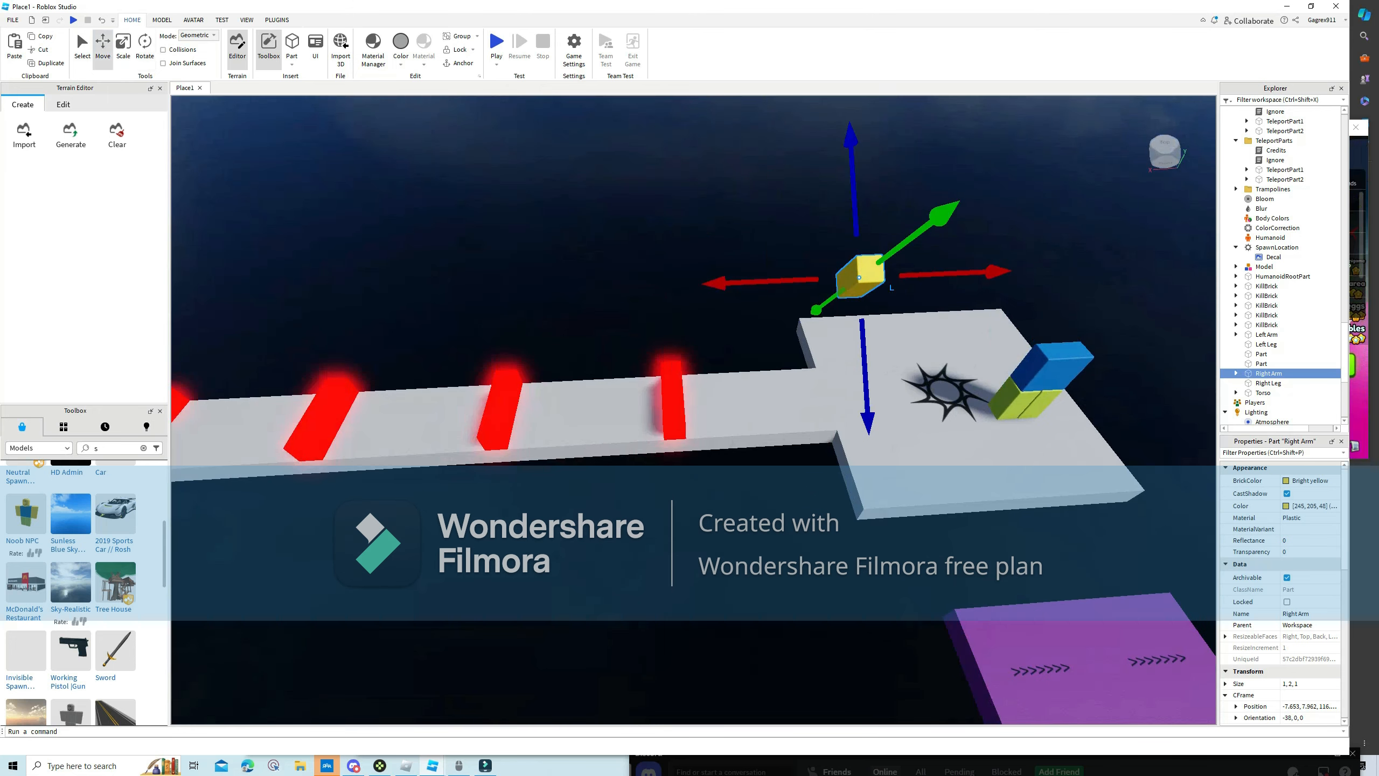
Set the tilted right arm on the beam's edge between two kill bricks and deselect it.
{"action": "left_click_drag", "start_coordinate": [895, 297], "coordinate": [577, 477]}
{"action": "right_click_drag", "start_coordinate": [577, 476], "coordinate": [646, 467]}
{"action": "left_click_drag", "start_coordinate": [646, 467], "coordinate": [691, 497]}
{"action": "left_click", "coordinate": [691, 499]}
{"action": "right_click_drag", "start_coordinate": [691, 499], "coordinate": [880, 473]}
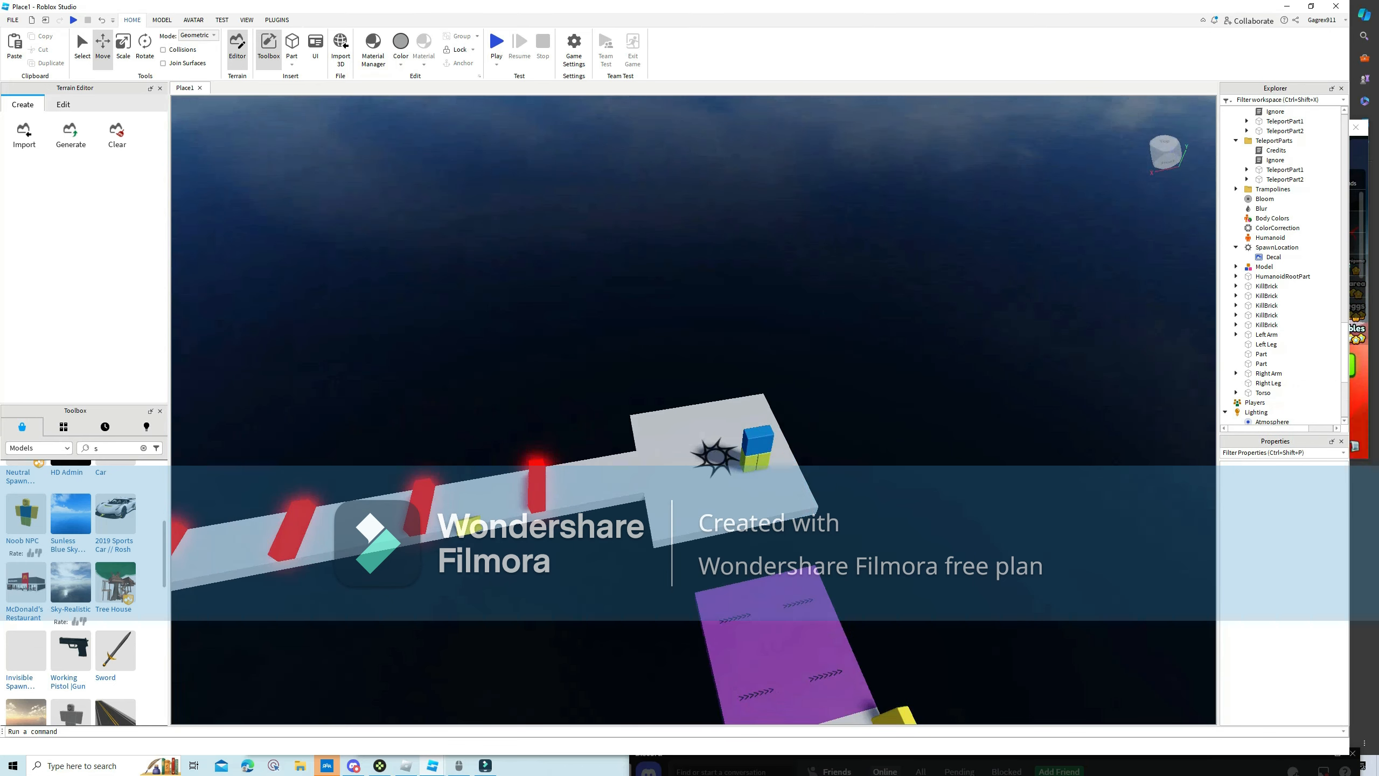
Move the Noob's blue torso to the corner of the checkpoint platform and rotate it to an orientation of -19, 150, 0.
{"action": "left_click_drag", "start_coordinate": [758, 441], "coordinate": [611, 487]}
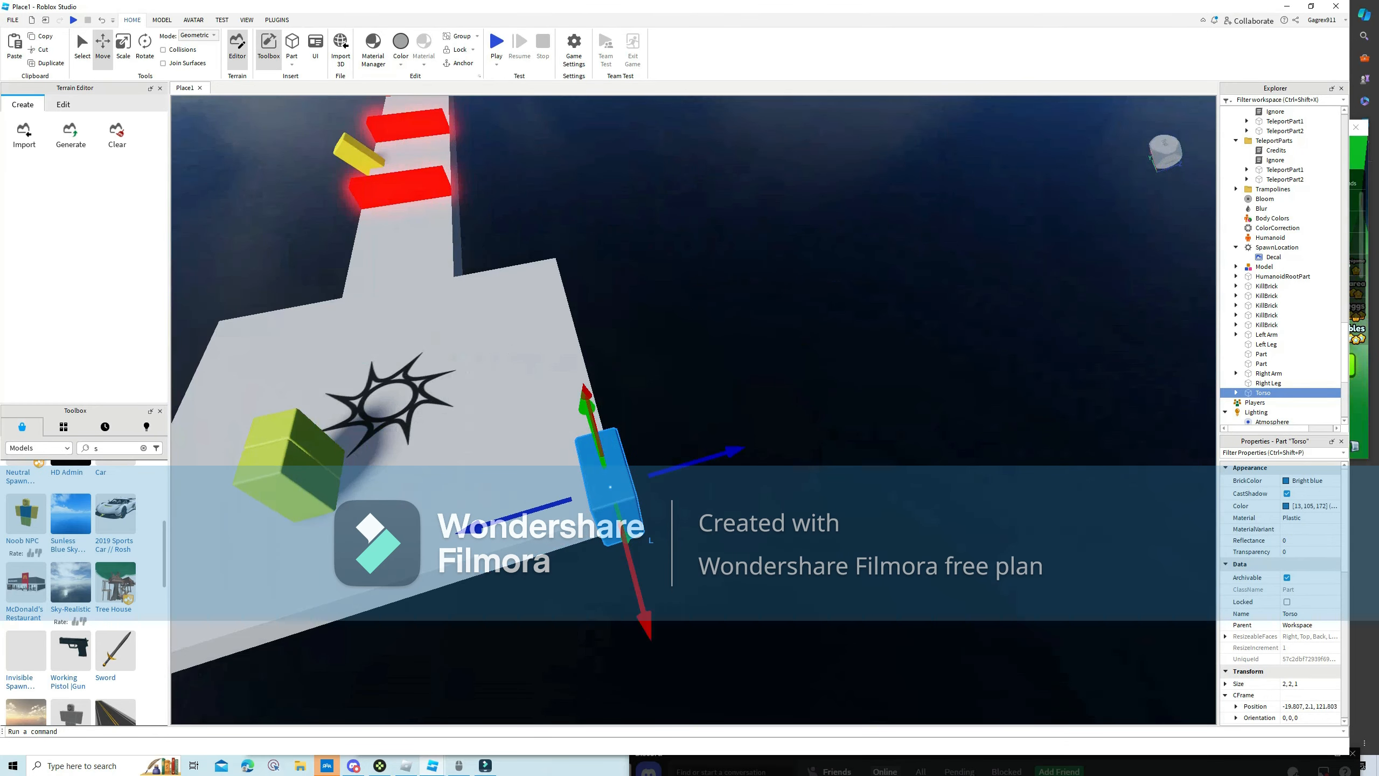
{"action": "left_click", "coordinate": [145, 49]}
{"action": "right_click_drag", "start_coordinate": [722, 412], "coordinate": [825, 416]}
{"action": "left_click_drag", "start_coordinate": [737, 425], "coordinate": [718, 257]}
{"action": "right_click_drag", "start_coordinate": [718, 261], "coordinate": [841, 316]}
Shift the rotated torso down into the checkpoint platform's corner and deselect it.
{"action": "left_click", "coordinate": [103, 49]}
{"action": "right_click_drag", "start_coordinate": [609, 359], "coordinate": [573, 315]}
{"action": "left_click_drag", "start_coordinate": [665, 363], "coordinate": [677, 365]}
{"action": "right_click_drag", "start_coordinate": [678, 365], "coordinate": [630, 391]}
{"action": "key", "text": "w"}
{"action": "left_click_drag", "start_coordinate": [571, 247], "coordinate": [570, 279]}
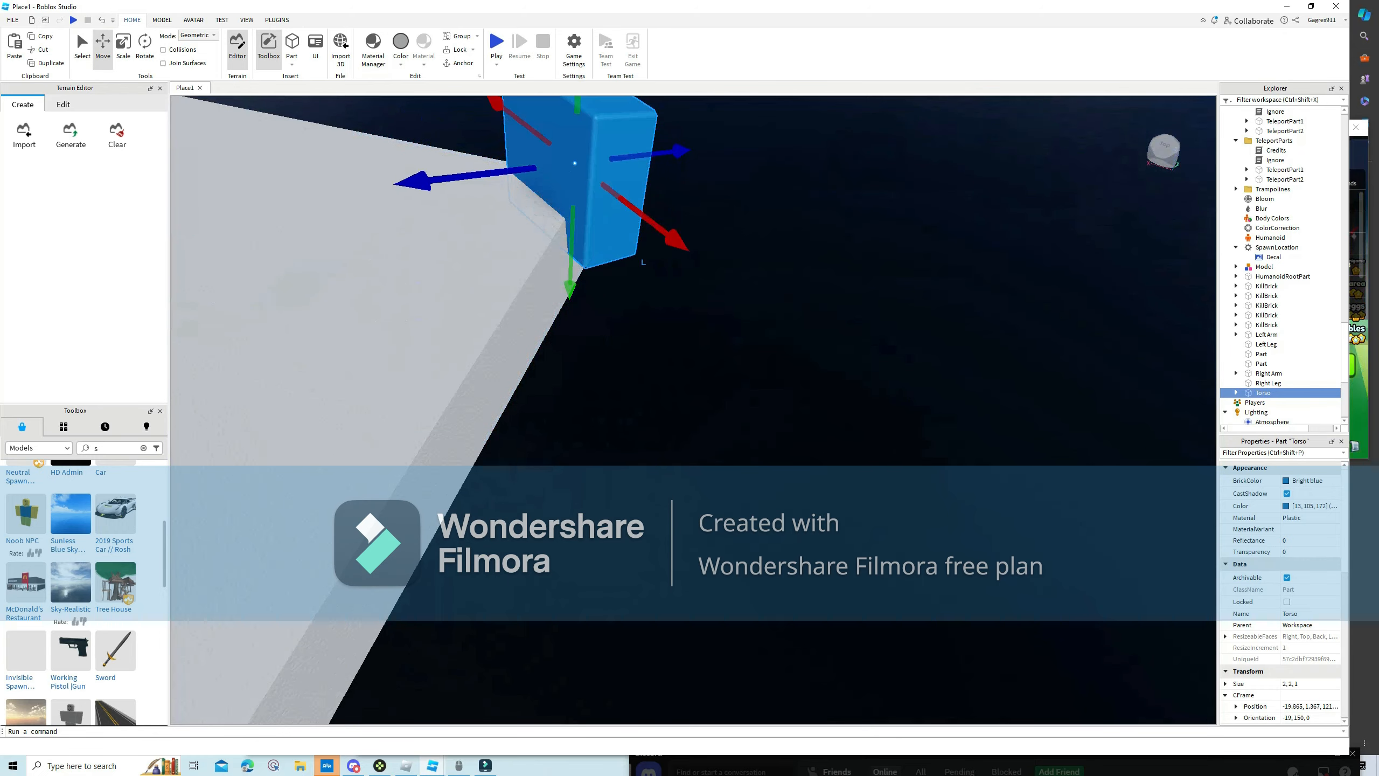
{"action": "left_click", "coordinate": [652, 336]}
Move the Noob's right leg from the checkpoint platform to the side of the kill-brick beam.
{"action": "key", "text": "s"}
{"action": "right_click_drag", "start_coordinate": [651, 336], "coordinate": [700, 348]}
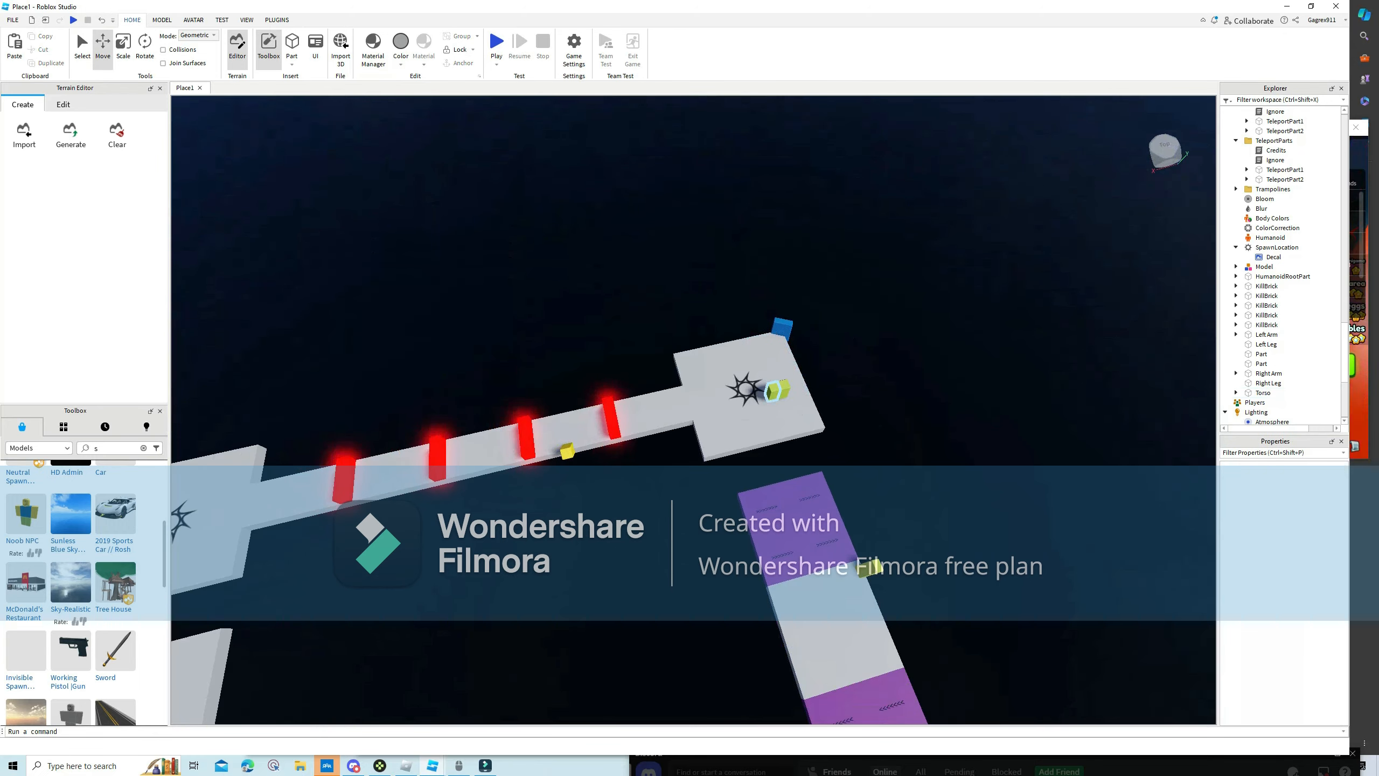
{"action": "left_click_drag", "start_coordinate": [773, 391], "coordinate": [748, 355]}
{"action": "right_click_drag", "start_coordinate": [773, 391], "coordinate": [748, 355]}
{"action": "left_click_drag", "start_coordinate": [748, 355], "coordinate": [739, 351]}
{"action": "right_click_drag", "start_coordinate": [748, 354], "coordinate": [739, 352]}
{"action": "left_click_drag", "start_coordinate": [748, 428], "coordinate": [767, 467]}
{"action": "right_click_drag", "start_coordinate": [747, 428], "coordinate": [632, 531]}
{"action": "key", "text": "d"}
{"action": "key", "text": "w"}
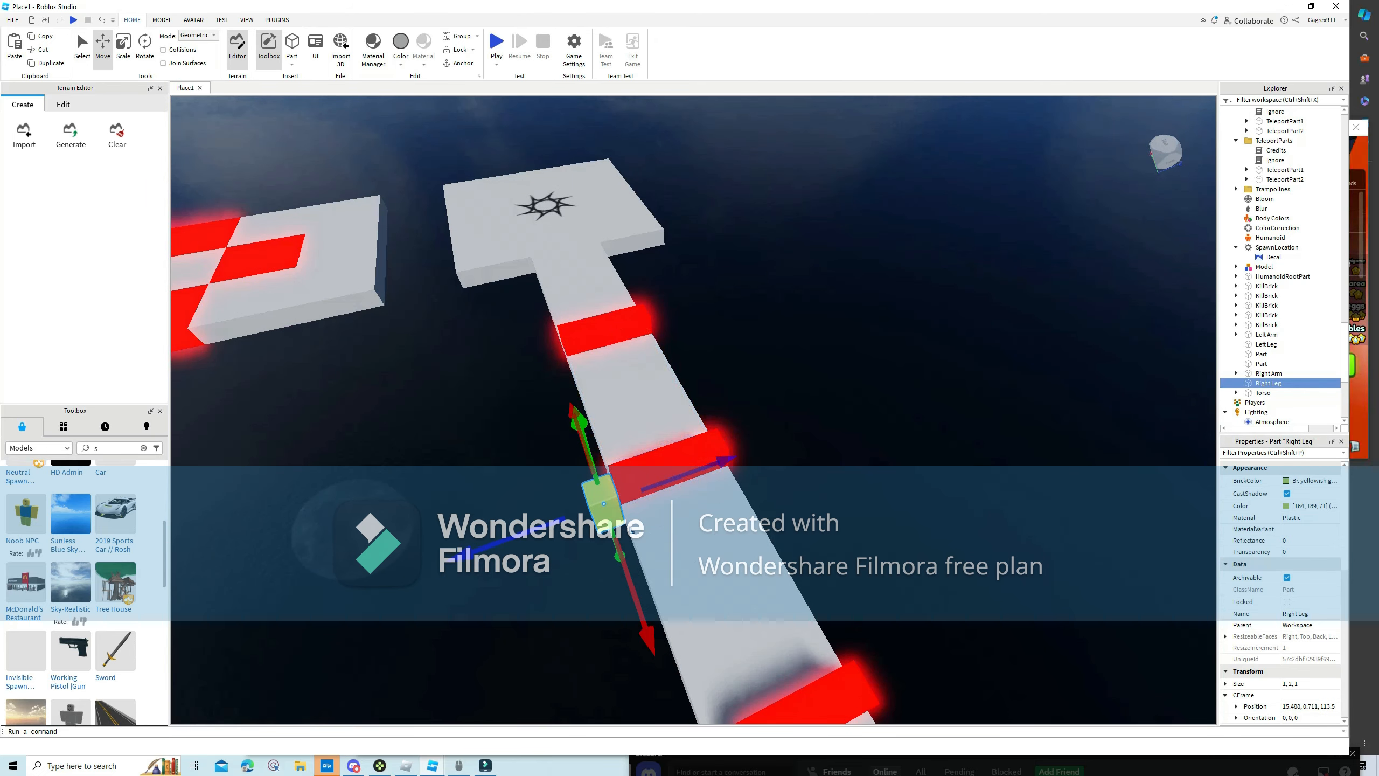
Rotate the right leg beside the beam to an orientation of -52, 0, 0.
{"action": "left_click", "coordinate": [144, 49]}
{"action": "key", "text": "s"}
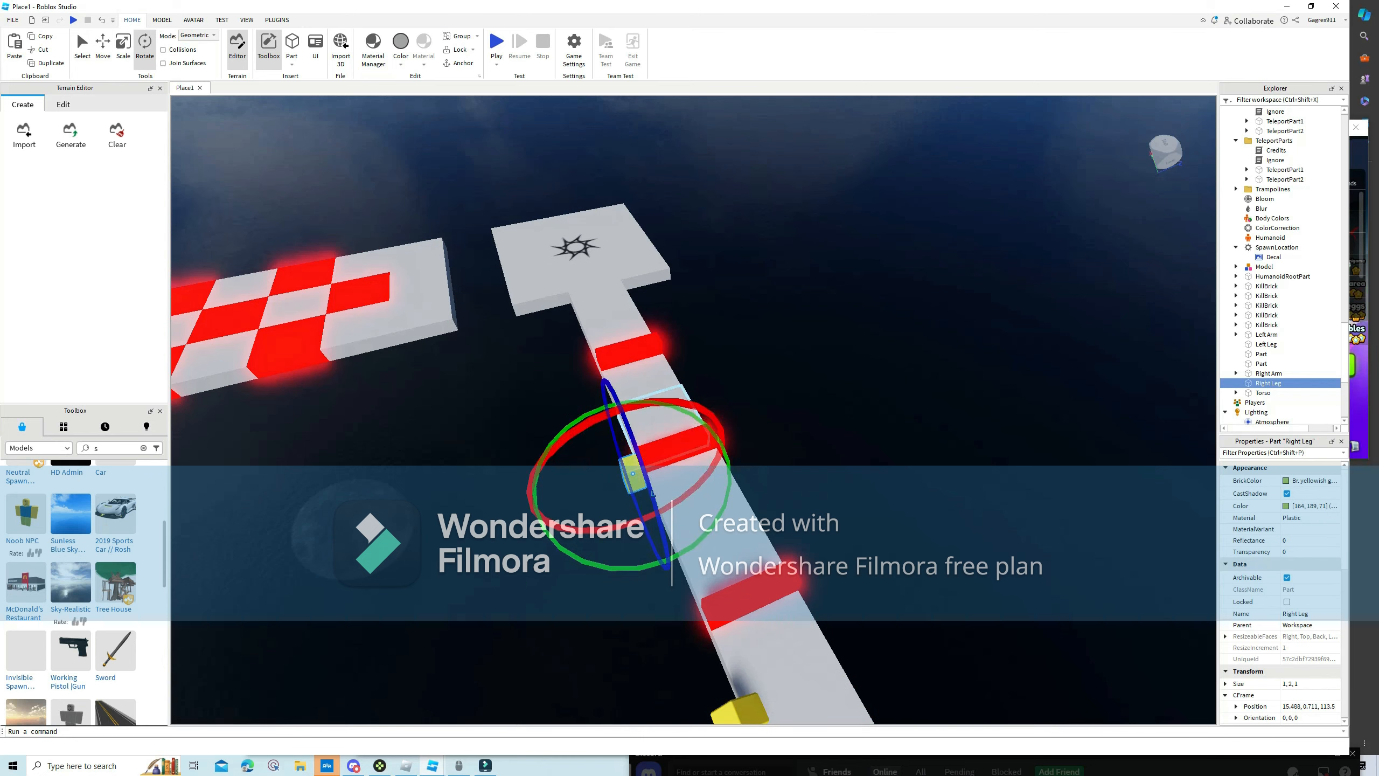
{"action": "left_click_drag", "start_coordinate": [673, 403], "coordinate": [660, 396]}
{"action": "left_click_drag", "start_coordinate": [578, 421], "coordinate": [554, 441]}
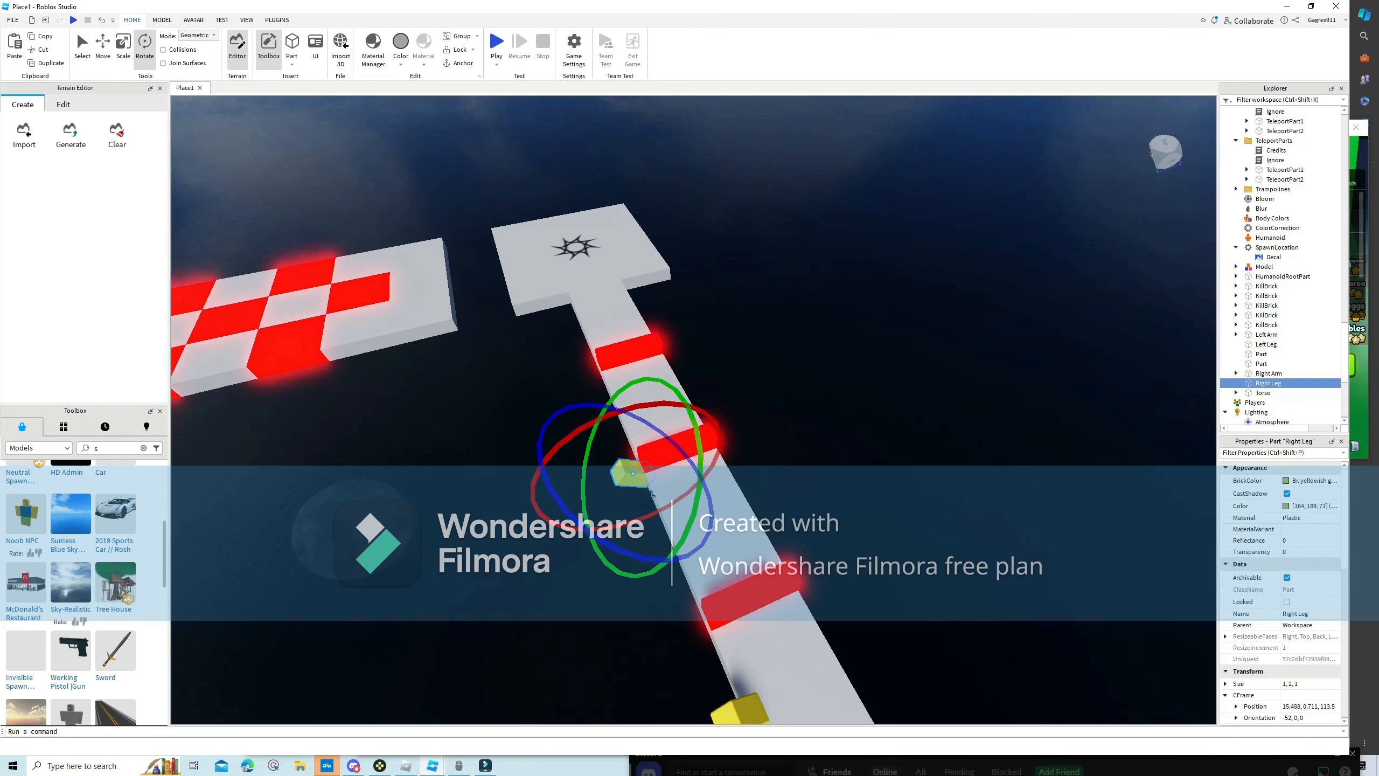
Raise the tilted right leg onto the beam's edge beside the kill brick and check its placement.
{"action": "left_click", "coordinate": [103, 49]}
{"action": "left_click_drag", "start_coordinate": [699, 390], "coordinate": [714, 371]}
{"action": "right_click_drag", "start_coordinate": [714, 371], "coordinate": [700, 383]}
{"action": "key", "text": "a"}
{"action": "left_click_drag", "start_coordinate": [586, 403], "coordinate": [568, 401]}
{"action": "right_click_drag", "start_coordinate": [575, 402], "coordinate": [700, 392]}
{"action": "key", "text": "a"}
{"action": "left_click_drag", "start_coordinate": [742, 395], "coordinate": [743, 396]}
{"action": "right_click_drag", "start_coordinate": [747, 396], "coordinate": [792, 396]}
{"action": "key", "text": "a"}
{"action": "left_click_drag", "start_coordinate": [816, 344], "coordinate": [803, 345]}
{"action": "left_click", "coordinate": [754, 274]}
{"action": "left_click", "coordinate": [905, 341]}
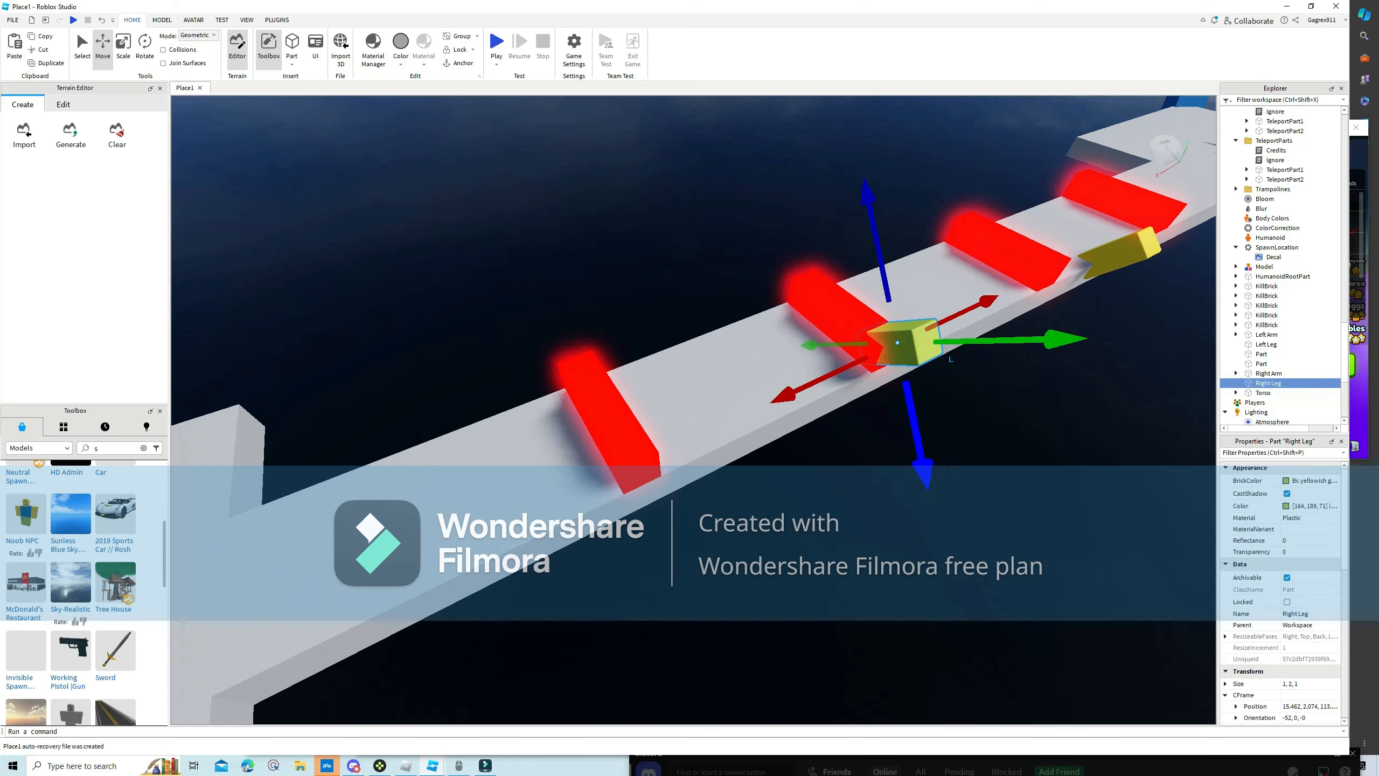
{"action": "left_click", "coordinate": [754, 274]}
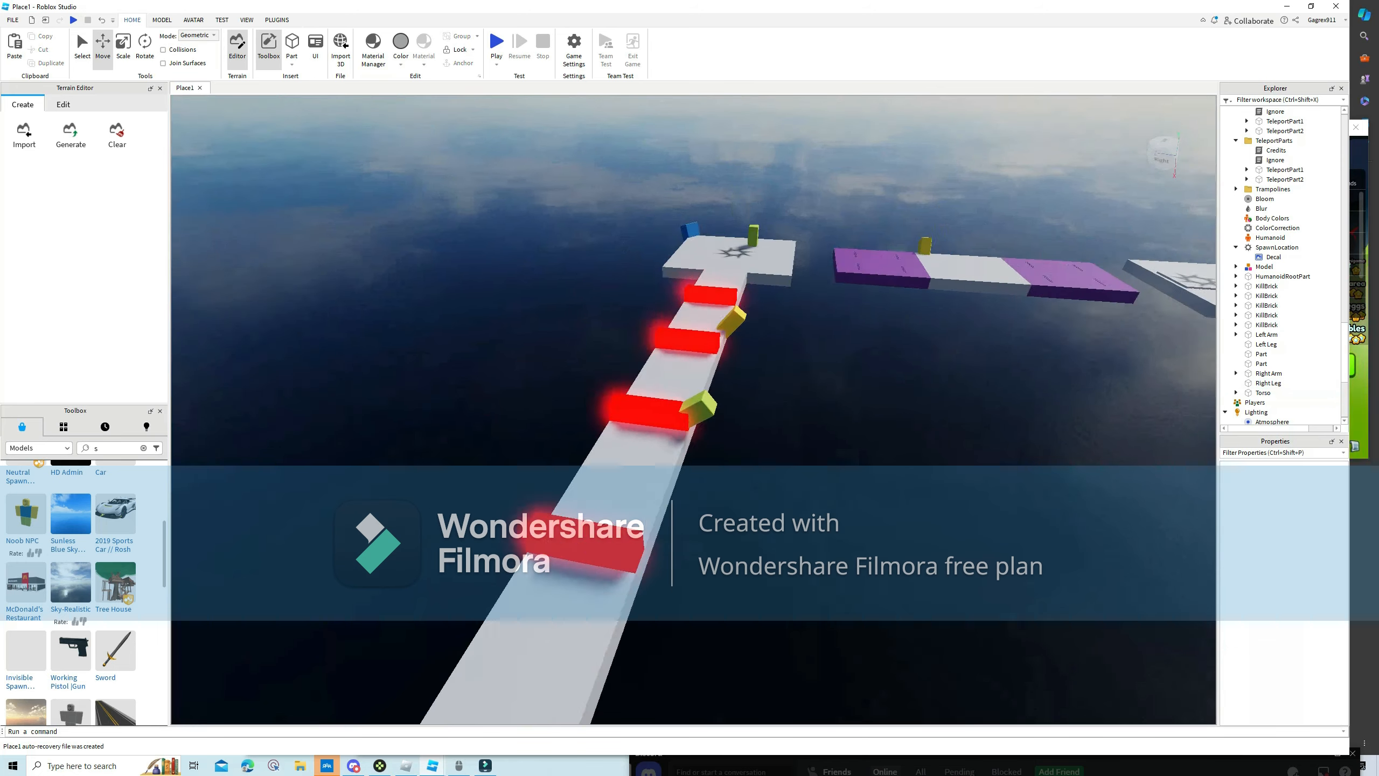
Reselect the right leg and rotate it to an orientation of 14, 0, 0.
{"action": "key", "text": "a"}
{"action": "left_click", "coordinate": [842, 416]}
{"action": "key", "text": "ctrl+4"}
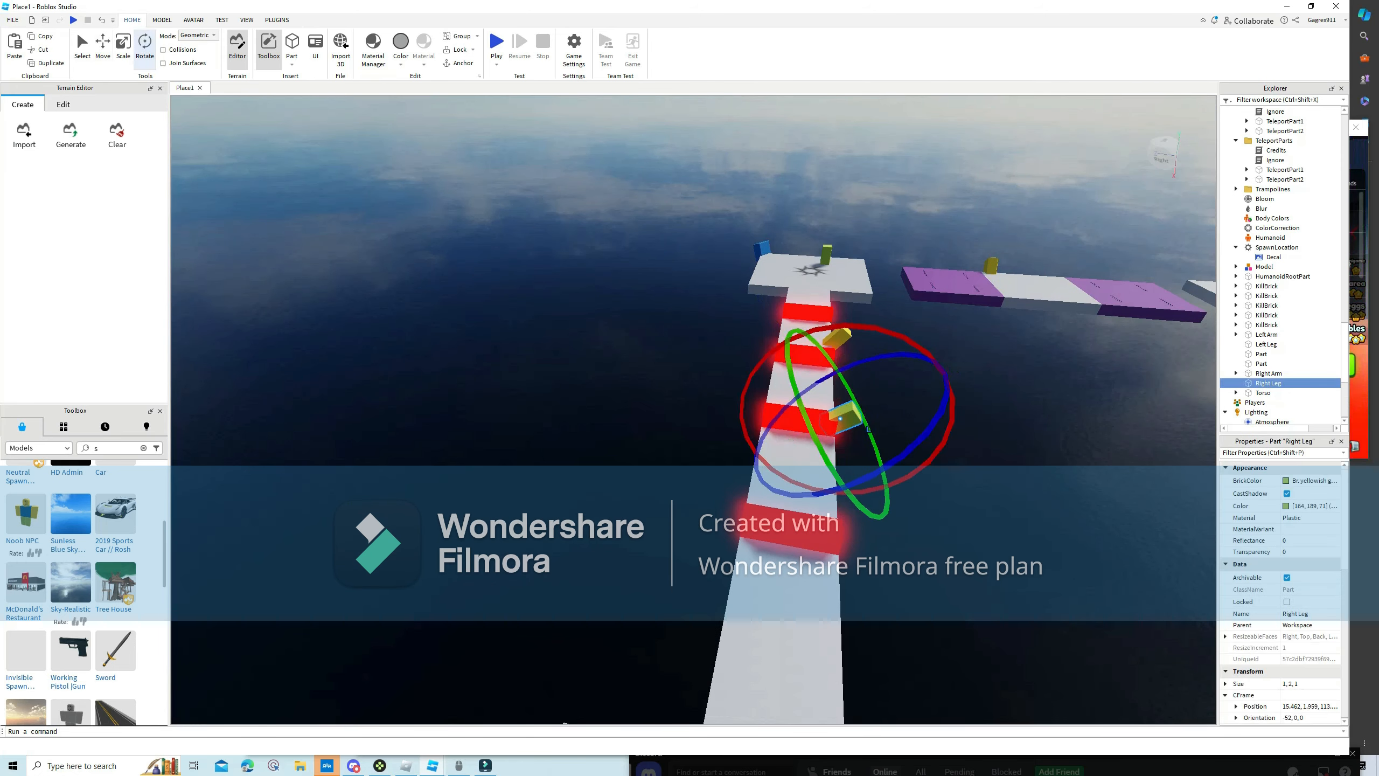
{"action": "left_click_drag", "start_coordinate": [880, 330], "coordinate": [792, 327]}
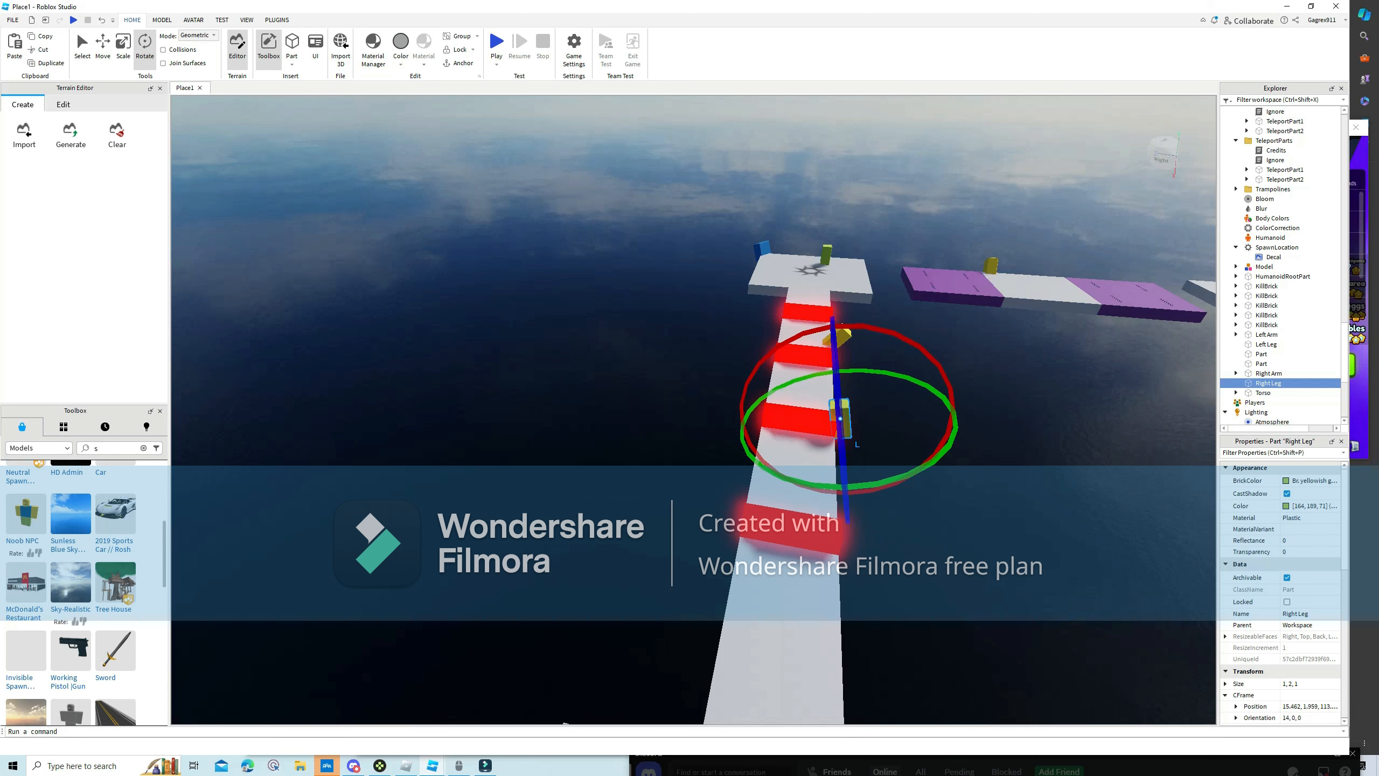
Move the right leg across the beam to its opposite edge beside the same kill brick.
{"action": "left_click", "coordinate": [102, 47]}
{"action": "scroll", "coordinate": [847, 326], "scroll_direction": "up", "scroll_amount": 1}
{"action": "left_click_drag", "start_coordinate": [860, 278], "coordinate": [857, 226]}
{"action": "left_click_drag", "start_coordinate": [730, 382], "coordinate": [658, 389]}
{"action": "left_click_drag", "start_coordinate": [794, 477], "coordinate": [796, 487]}
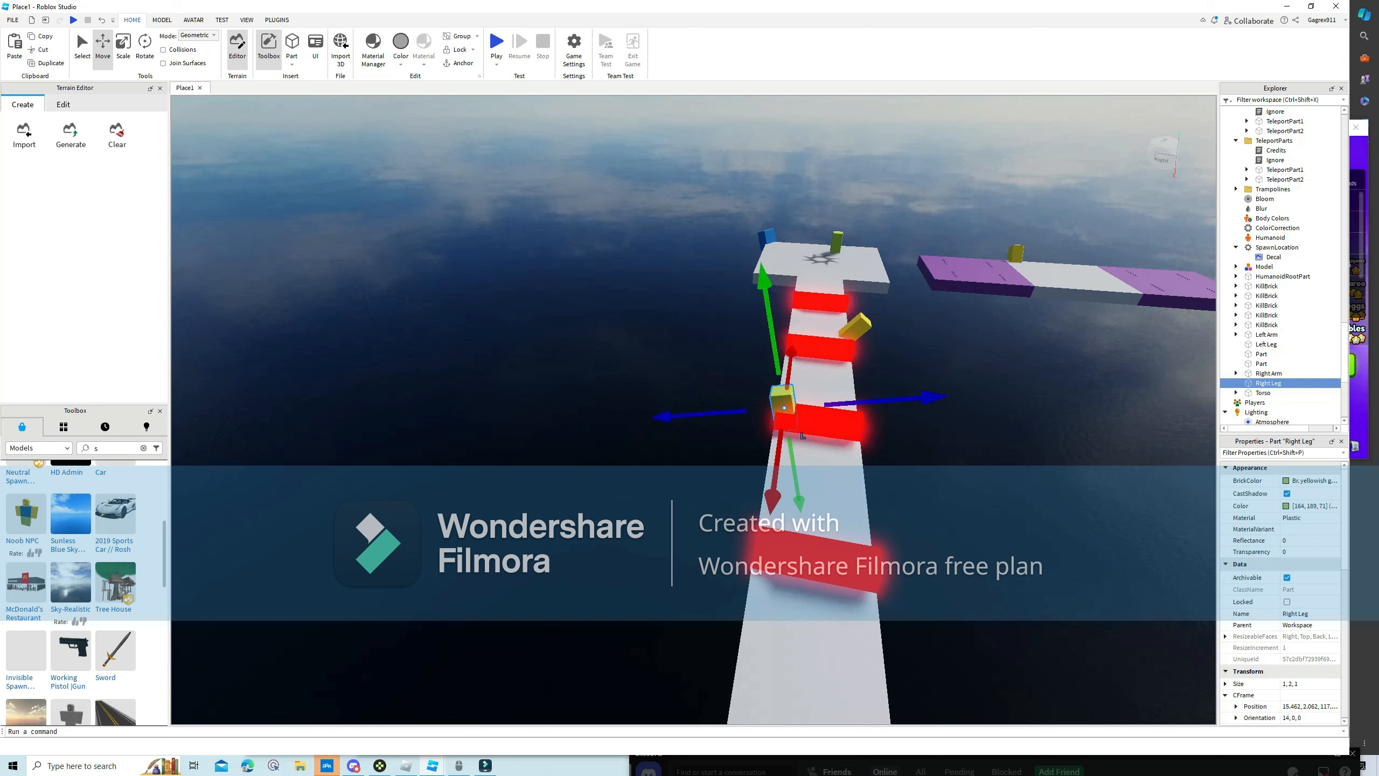
Slide the right leg along the beam past the last kill brick before the next checkpoint.
{"action": "right_click_drag", "start_coordinate": [694, 409], "coordinate": [890, 402]}
{"action": "scroll", "coordinate": [693, 409], "scroll_direction": "down", "scroll_amount": 3}
{"action": "scroll", "coordinate": [693, 409], "scroll_direction": "up", "scroll_amount": 1}
{"action": "left_click", "coordinate": [797, 428]}
{"action": "left_click_drag", "start_coordinate": [950, 442], "coordinate": [1050, 450]}
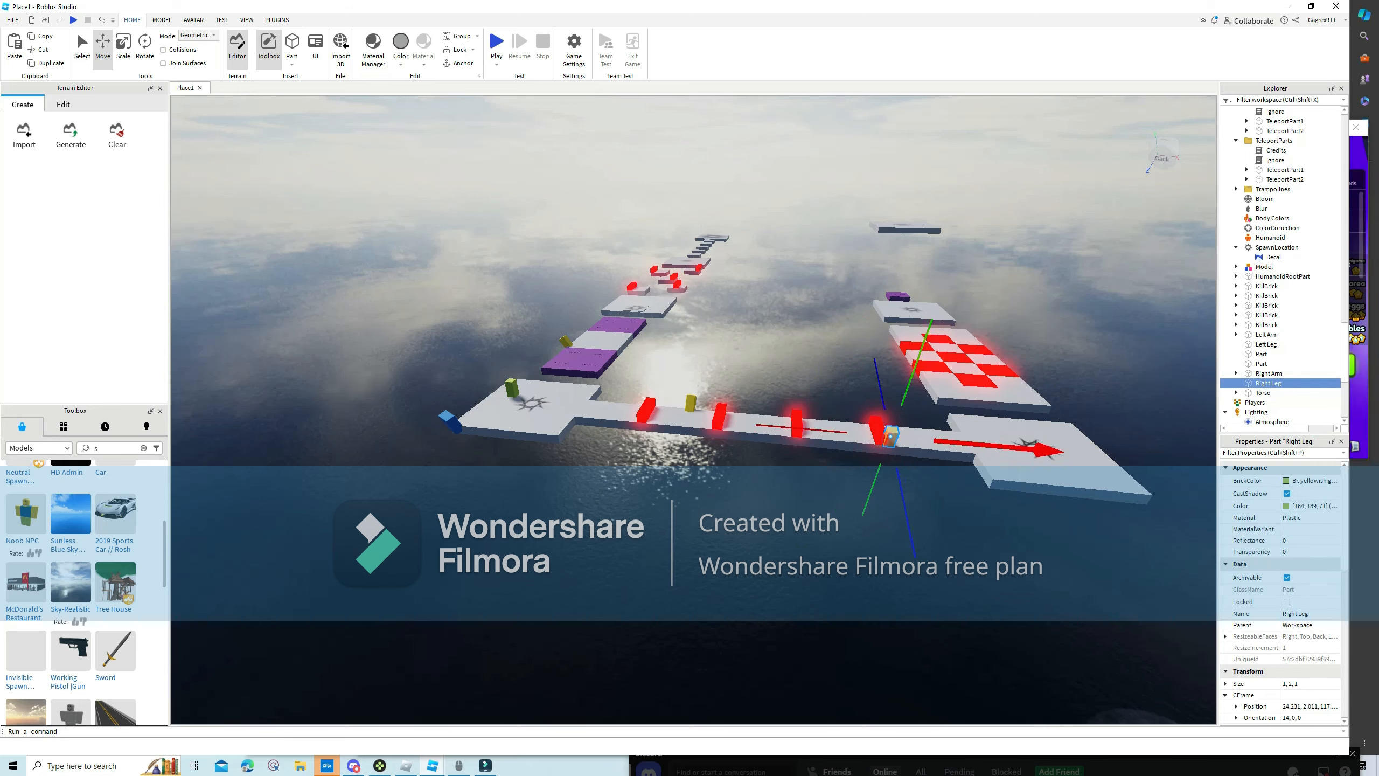
Twist the right leg beside the last kill brick to an orientation of 10.66, 40.653, 9.105.
{"action": "key", "text": "d"}
{"action": "key", "text": "w"}
{"action": "key", "text": "ctrl+4"}
{"action": "scroll", "coordinate": [504, 413], "scroll_direction": "up", "scroll_amount": 2}
{"action": "left_click_drag", "start_coordinate": [630, 555], "coordinate": [696, 516]}
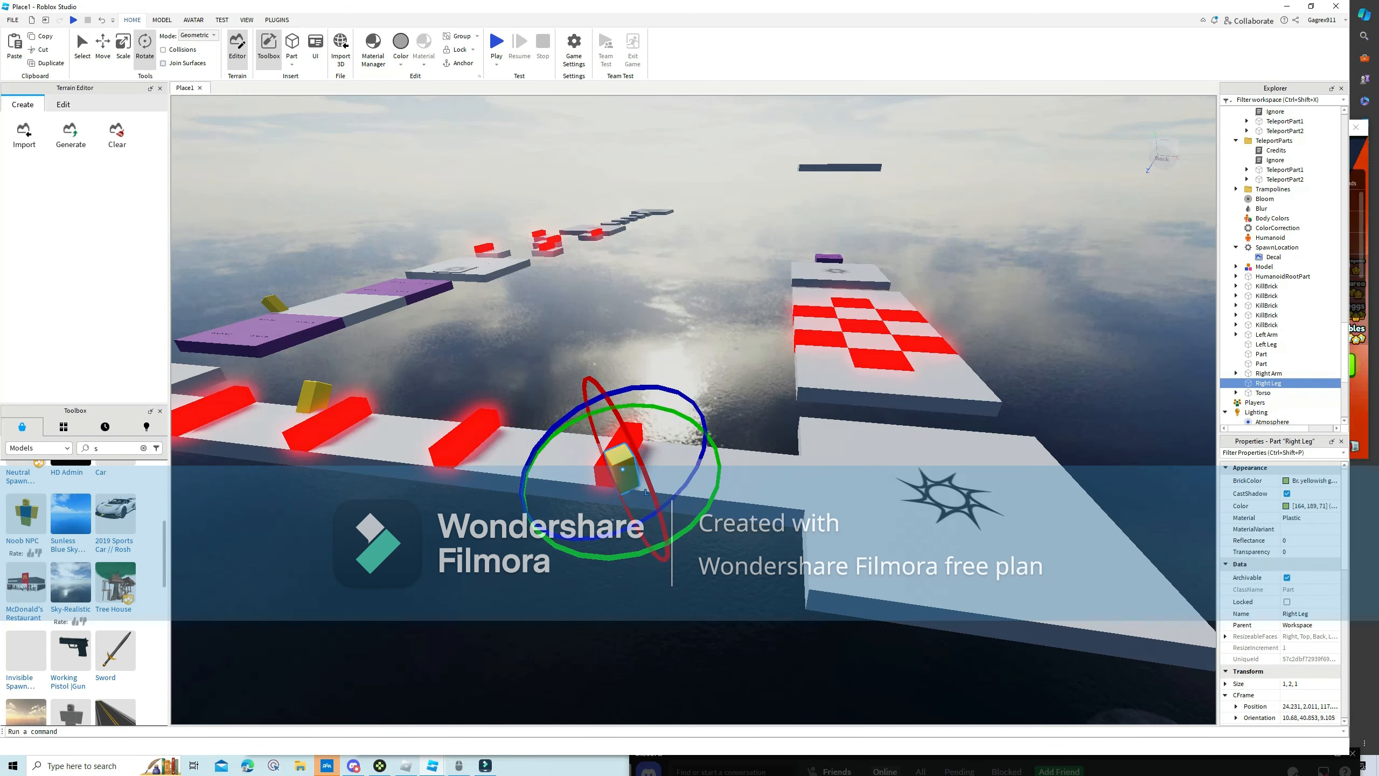
Tilt the right leg further to an orientation of 19.562, 42.358, 9.499 and nudge it slightly along the beam beside the last kill brick.
{"action": "right_click_drag", "start_coordinate": [696, 434], "coordinate": [803, 429]}
{"action": "key", "text": "a"}
{"action": "left_click_drag", "start_coordinate": [815, 389], "coordinate": [830, 397]}
{"action": "key", "text": "ctrl+2"}
{"action": "key", "text": "f"}
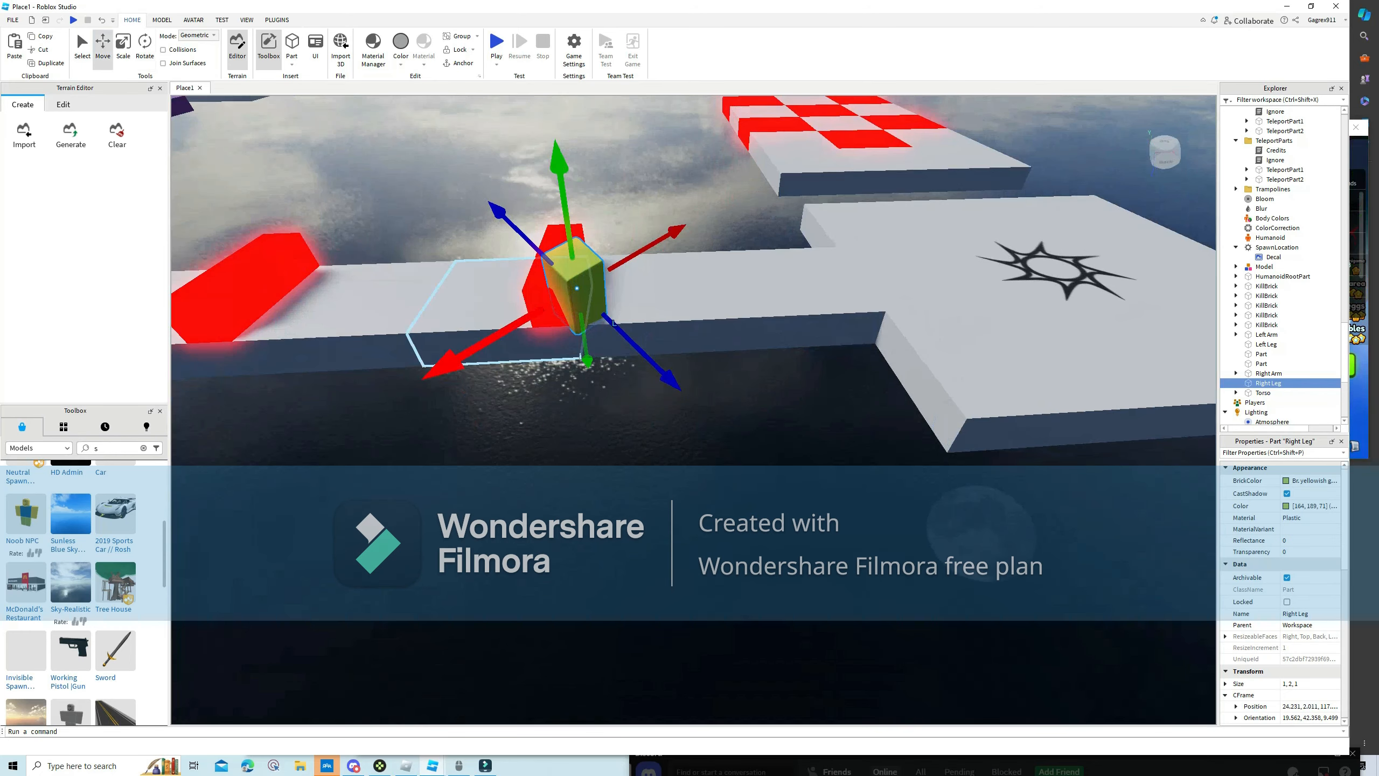
{"action": "left_click_drag", "start_coordinate": [459, 359], "coordinate": [451, 364]}
{"action": "right_click_drag", "start_coordinate": [760, 424], "coordinate": [923, 417]}
{"action": "key", "text": "a"}
{"action": "left_click", "coordinate": [891, 424]}
Move the left leg from its checkpoint to the outer corner of the next checkpoint, at the other end of the kill-brick beam.
{"action": "scroll", "coordinate": [890, 423], "scroll_direction": "down", "scroll_amount": 5}
{"action": "key", "text": "s"}
{"action": "key", "text": "a"}
{"action": "key", "text": "w"}
{"action": "right_click_drag", "start_coordinate": [673, 347], "coordinate": [706, 404]}
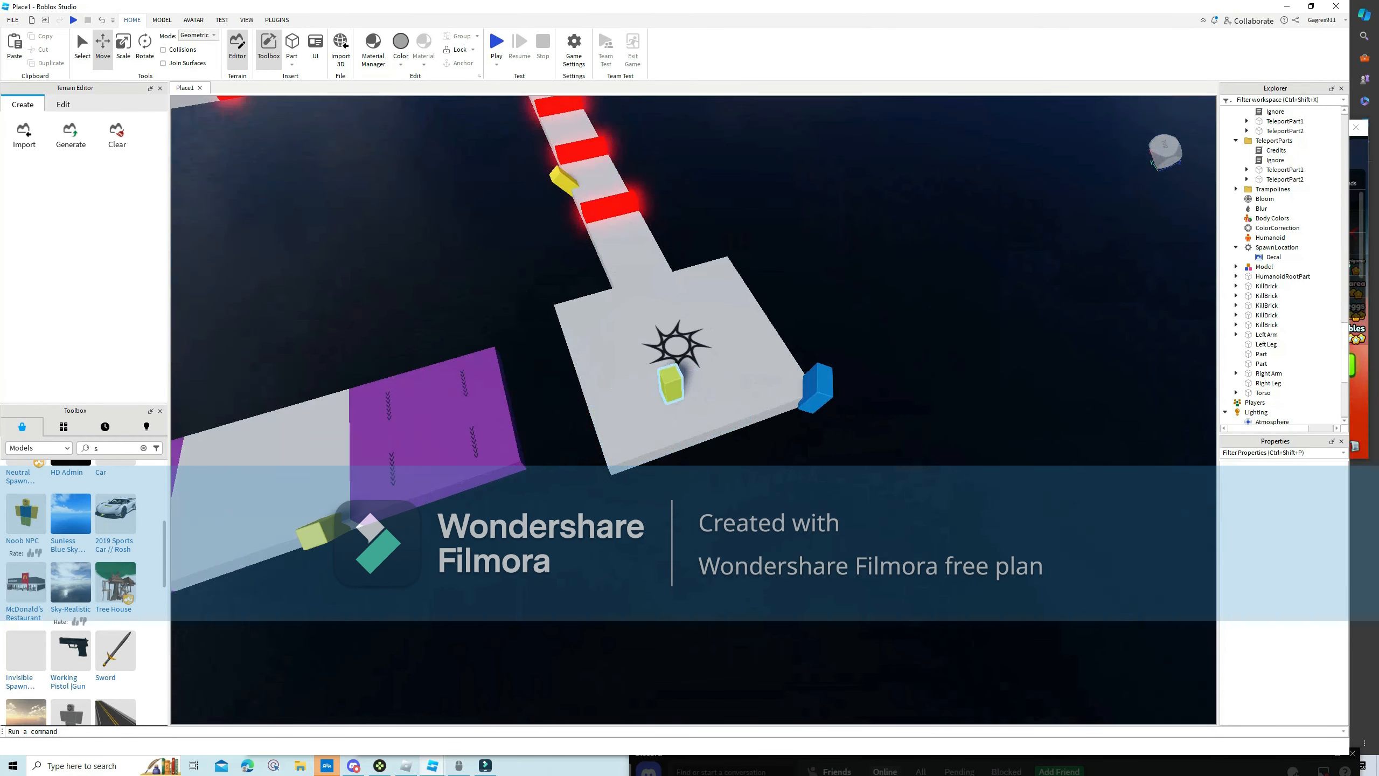
{"action": "left_click_drag", "start_coordinate": [671, 384], "coordinate": [677, 339]}
{"action": "key", "text": "w"}
{"action": "right_click_drag", "start_coordinate": [671, 384], "coordinate": [677, 339]}
{"action": "left_click_drag", "start_coordinate": [677, 339], "coordinate": [676, 320]}
{"action": "right_click_drag", "start_coordinate": [677, 339], "coordinate": [676, 320]}
{"action": "left_click_drag", "start_coordinate": [676, 321], "coordinate": [669, 324]}
{"action": "right_click_drag", "start_coordinate": [673, 318], "coordinate": [670, 324]}
{"action": "left_click_drag", "start_coordinate": [669, 324], "coordinate": [658, 322]}
{"action": "right_click_drag", "start_coordinate": [669, 324], "coordinate": [659, 321]}
{"action": "key", "text": "s"}
{"action": "left_click_drag", "start_coordinate": [659, 321], "coordinate": [677, 344]}
{"action": "right_click_drag", "start_coordinate": [674, 339], "coordinate": [677, 345]}
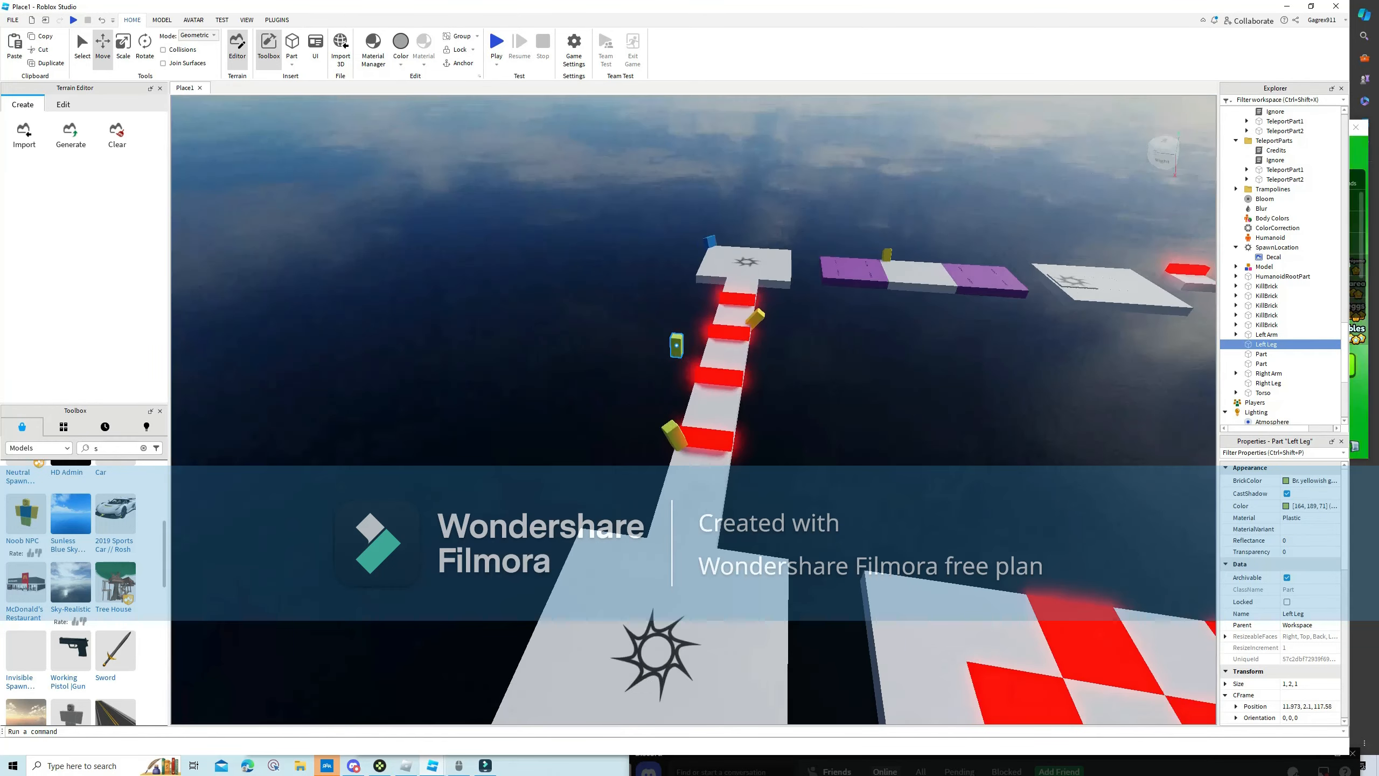
{"action": "left_click_drag", "start_coordinate": [677, 345], "coordinate": [688, 402]}
{"action": "right_click_drag", "start_coordinate": [677, 345], "coordinate": [688, 403]}
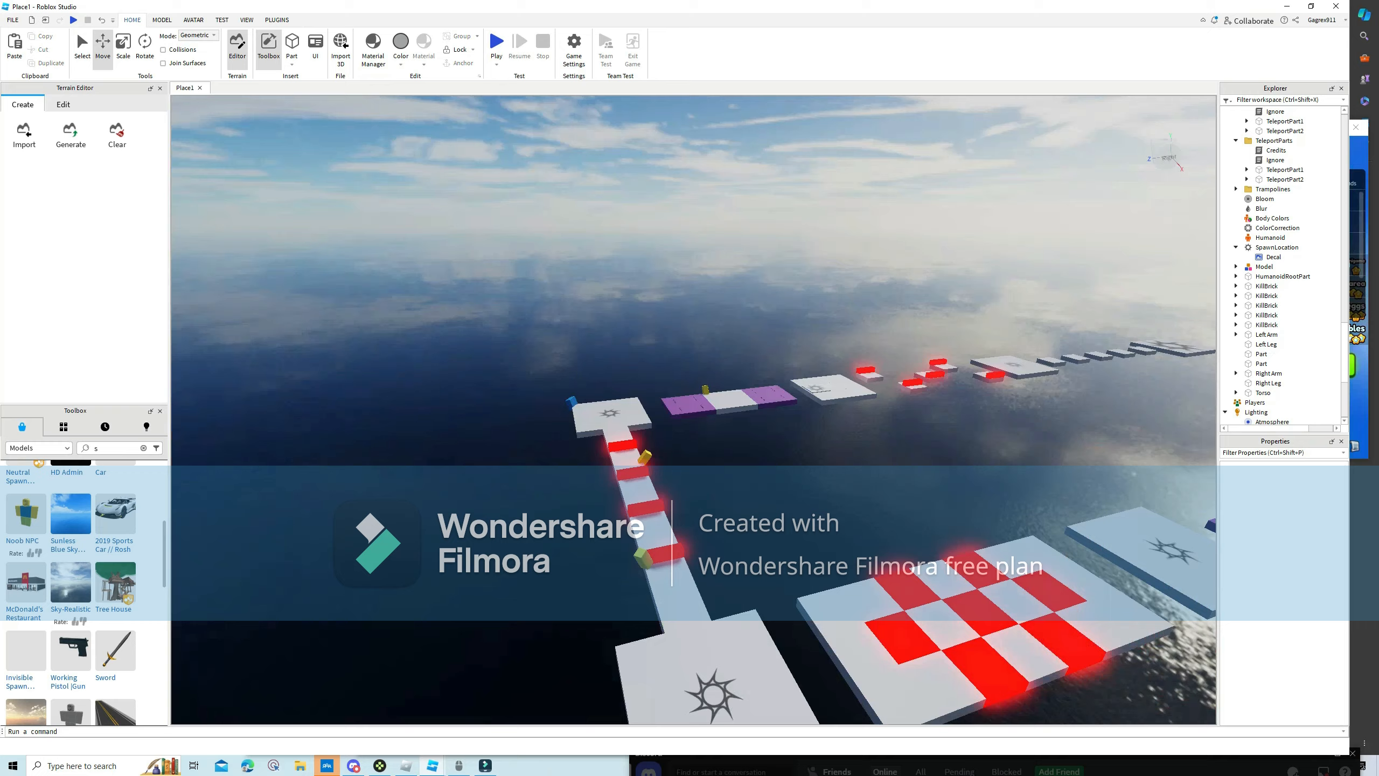
{"action": "right_click_drag", "start_coordinate": [689, 403], "coordinate": [711, 410]}
{"action": "key", "text": "a"}
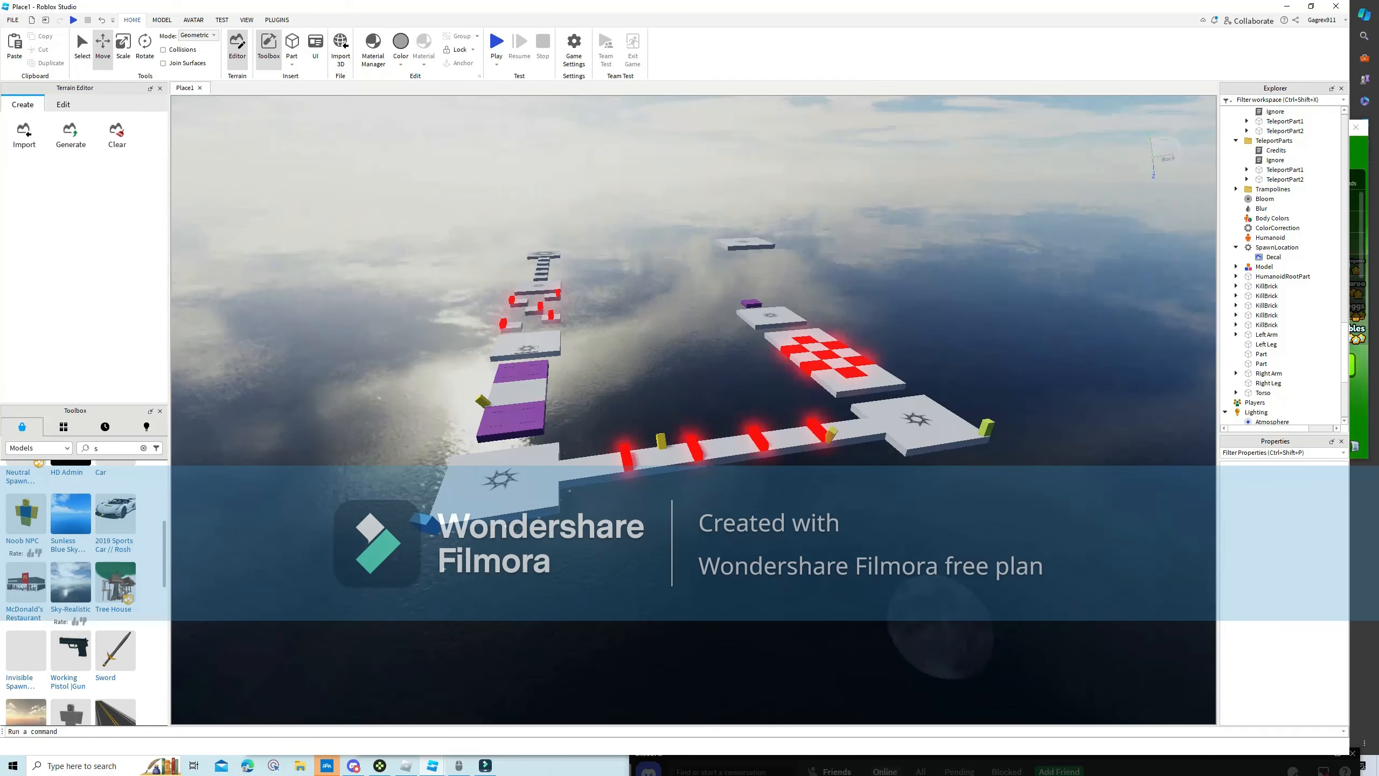
Insert another Noob NPC and place it on the beam between the two middle kill bricks.
{"action": "key", "text": "w"}
{"action": "key", "text": "w"}
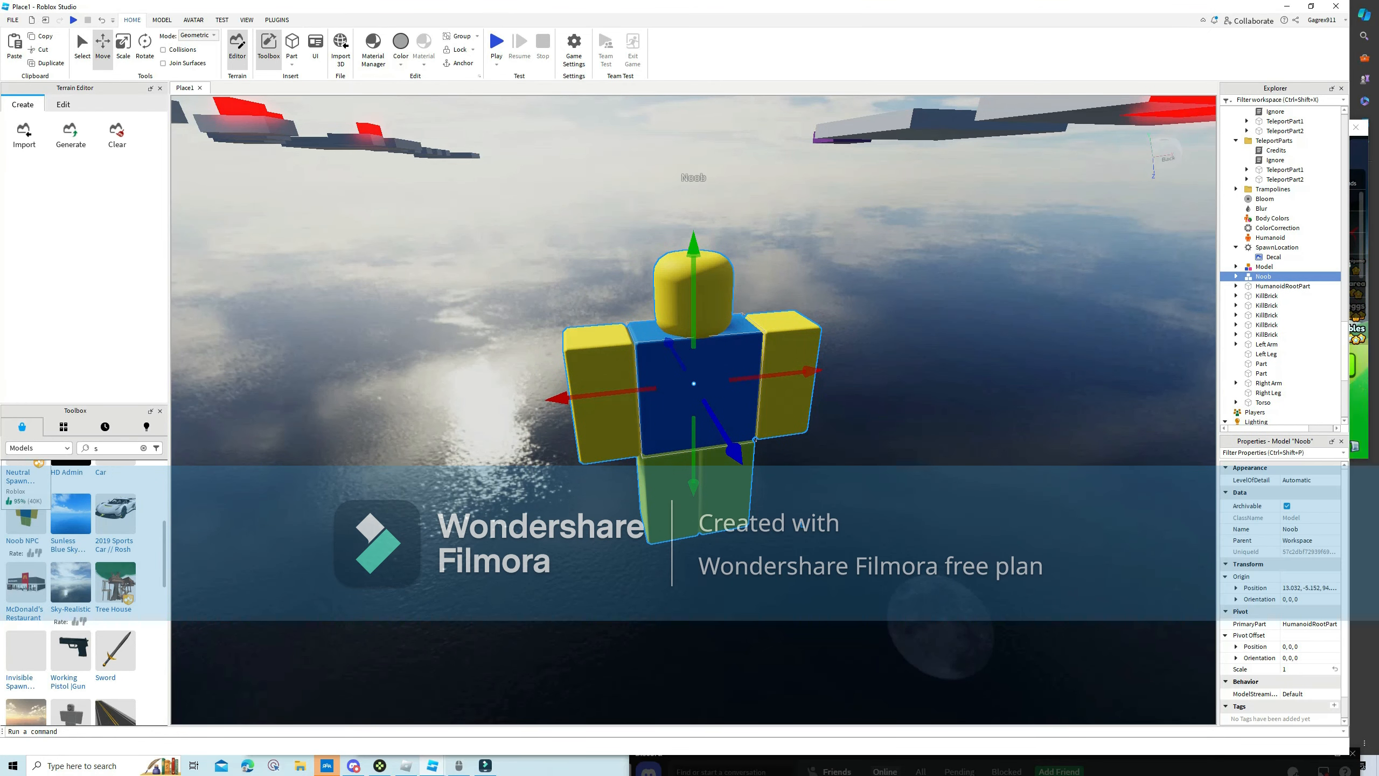
{"action": "mouse_move", "coordinate": [694, 402]}
{"action": "right_mouse_down"}
{"action": "mouse_move", "coordinate": [705, 353]}
{"action": "mouse_move", "coordinate": [706, 406]}
{"action": "right_mouse_up"}
{"action": "key", "text": "s"}
{"action": "left_click_drag", "start_coordinate": [712, 395], "coordinate": [744, 438]}
{"action": "right_click_drag", "start_coordinate": [744, 438], "coordinate": [752, 435]}
{"action": "right_click_drag", "start_coordinate": [781, 272], "coordinate": [753, 234]}
{"action": "left_click", "coordinate": [752, 234]}
{"action": "left_click", "coordinate": [751, 282]}
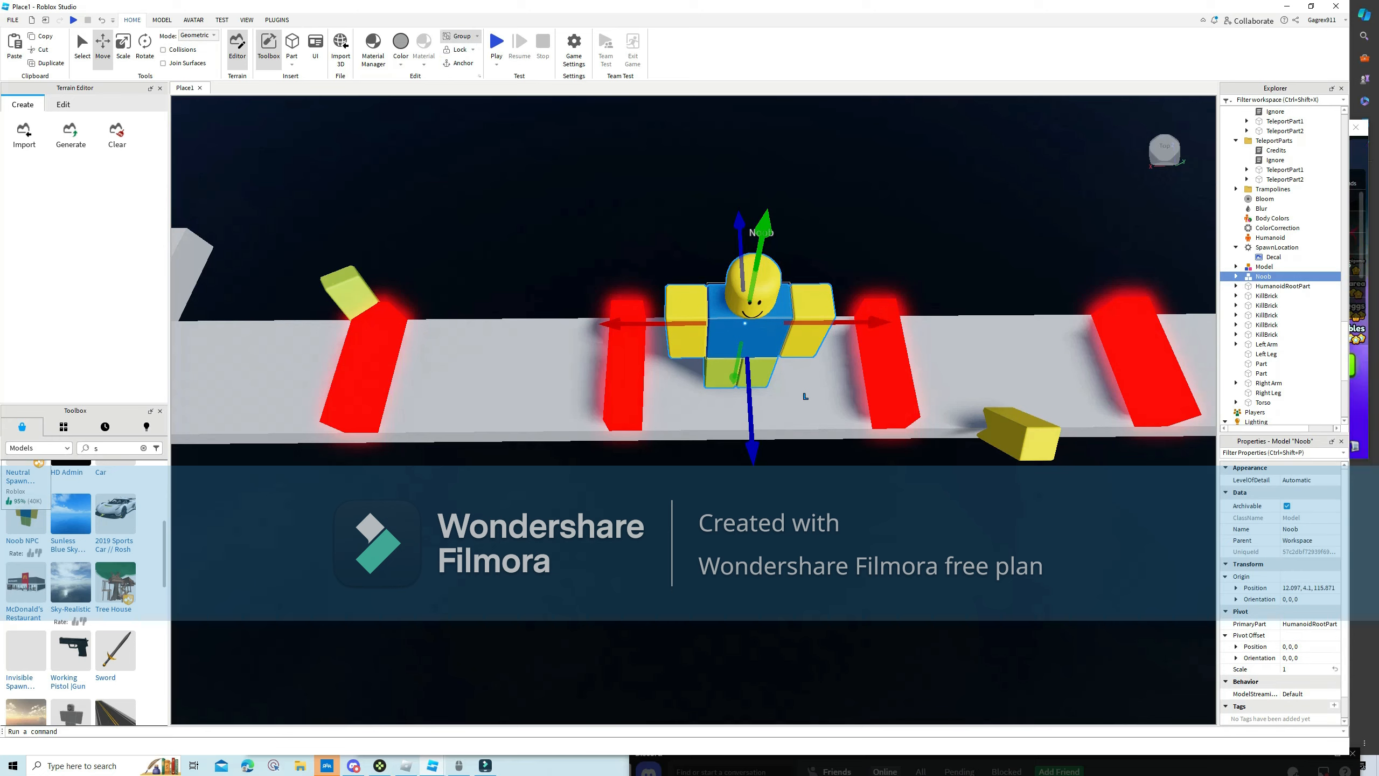
Ungroup the Noob on the beam into separate body parts.
{"action": "left_click", "coordinate": [477, 36]}
{"action": "left_click", "coordinate": [471, 72]}
{"action": "left_click", "coordinate": [597, 191]}
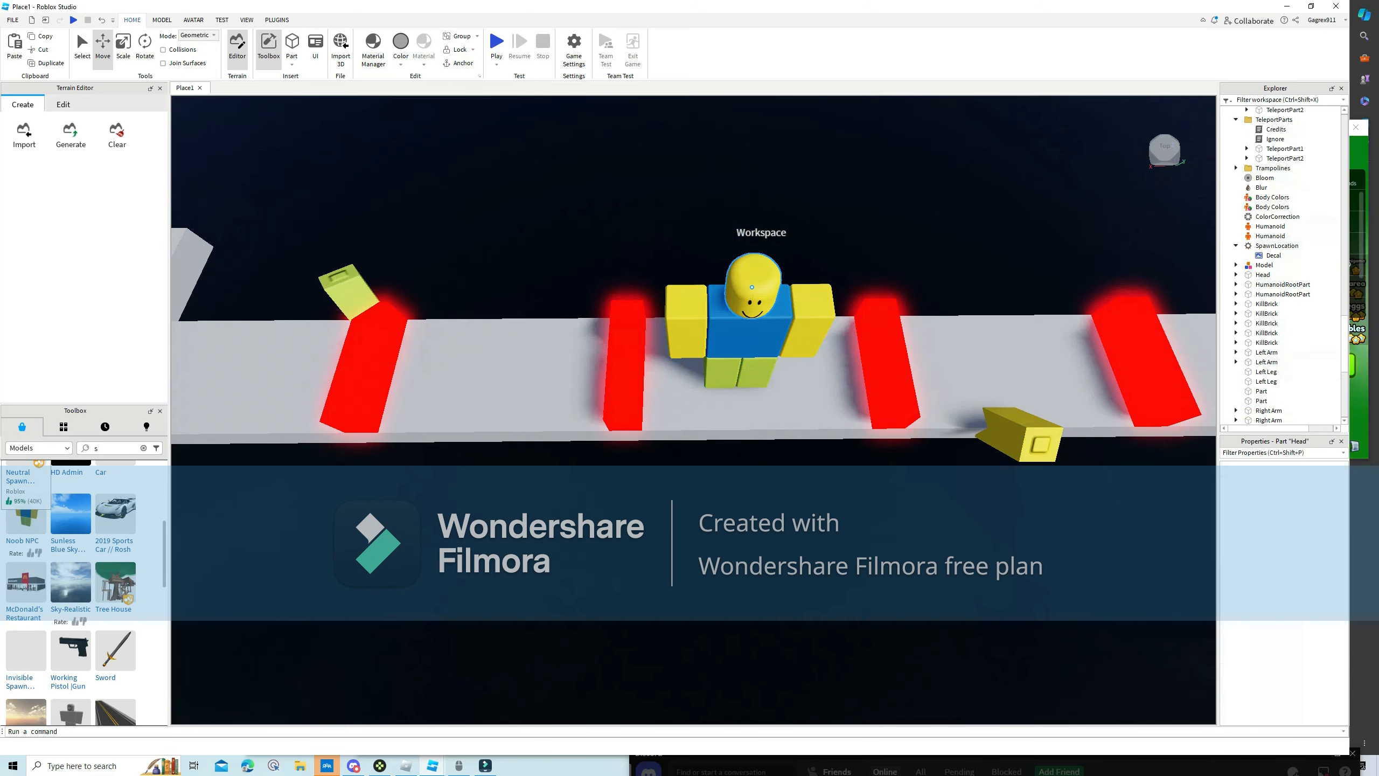
Move the Noob's head from the beam onto the corner of the red-and-white checkered platform nearest the checkpoint.
{"action": "left_click_drag", "start_coordinate": [752, 286], "coordinate": [748, 261]}
{"action": "right_click_drag", "start_coordinate": [752, 286], "coordinate": [748, 260]}
{"action": "left_click_drag", "start_coordinate": [748, 261], "coordinate": [755, 266]}
{"action": "right_click_drag", "start_coordinate": [748, 261], "coordinate": [760, 239]}
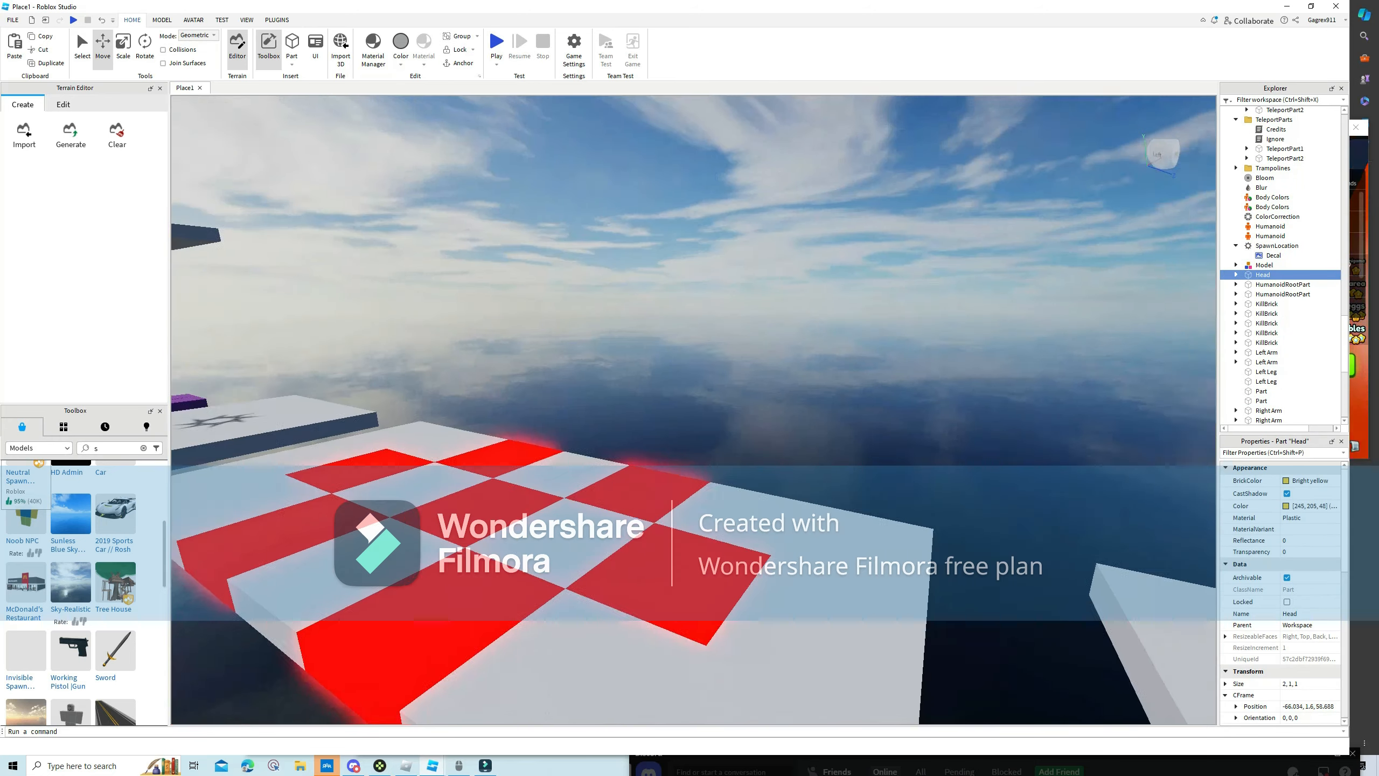
{"action": "left_click_drag", "start_coordinate": [760, 240], "coordinate": [773, 294]}
{"action": "right_click_drag", "start_coordinate": [760, 239], "coordinate": [772, 295]}
{"action": "left_click_drag", "start_coordinate": [773, 295], "coordinate": [762, 351]}
{"action": "right_click_drag", "start_coordinate": [772, 295], "coordinate": [761, 352]}
{"action": "left_click_drag", "start_coordinate": [708, 426], "coordinate": [706, 428]}
{"action": "right_click_drag", "start_coordinate": [706, 428], "coordinate": [755, 415]}
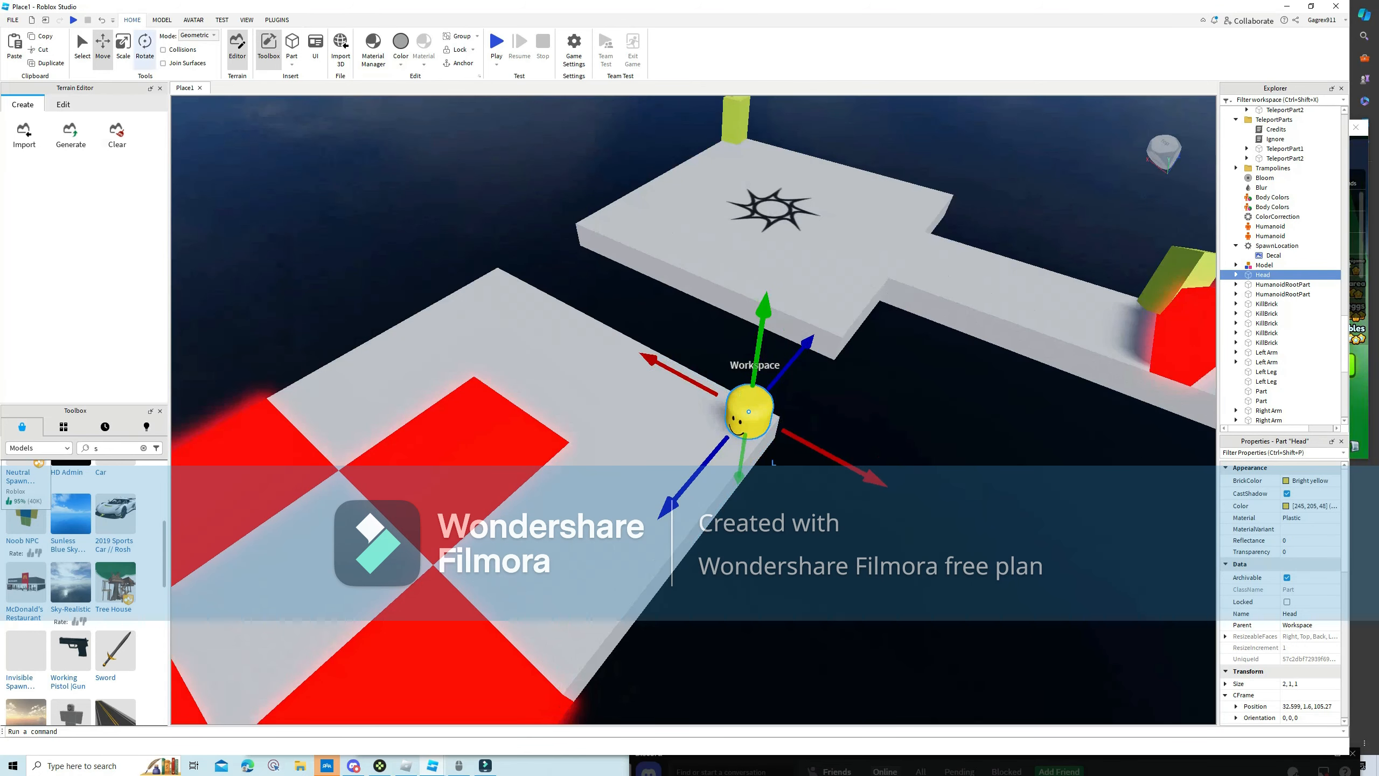
Rotate the head about its vertical axis to an orientation of 0, 125, 0.
{"action": "left_click", "coordinate": [123, 48]}
{"action": "left_click", "coordinate": [143, 49]}
{"action": "left_click_drag", "start_coordinate": [738, 494], "coordinate": [830, 472]}
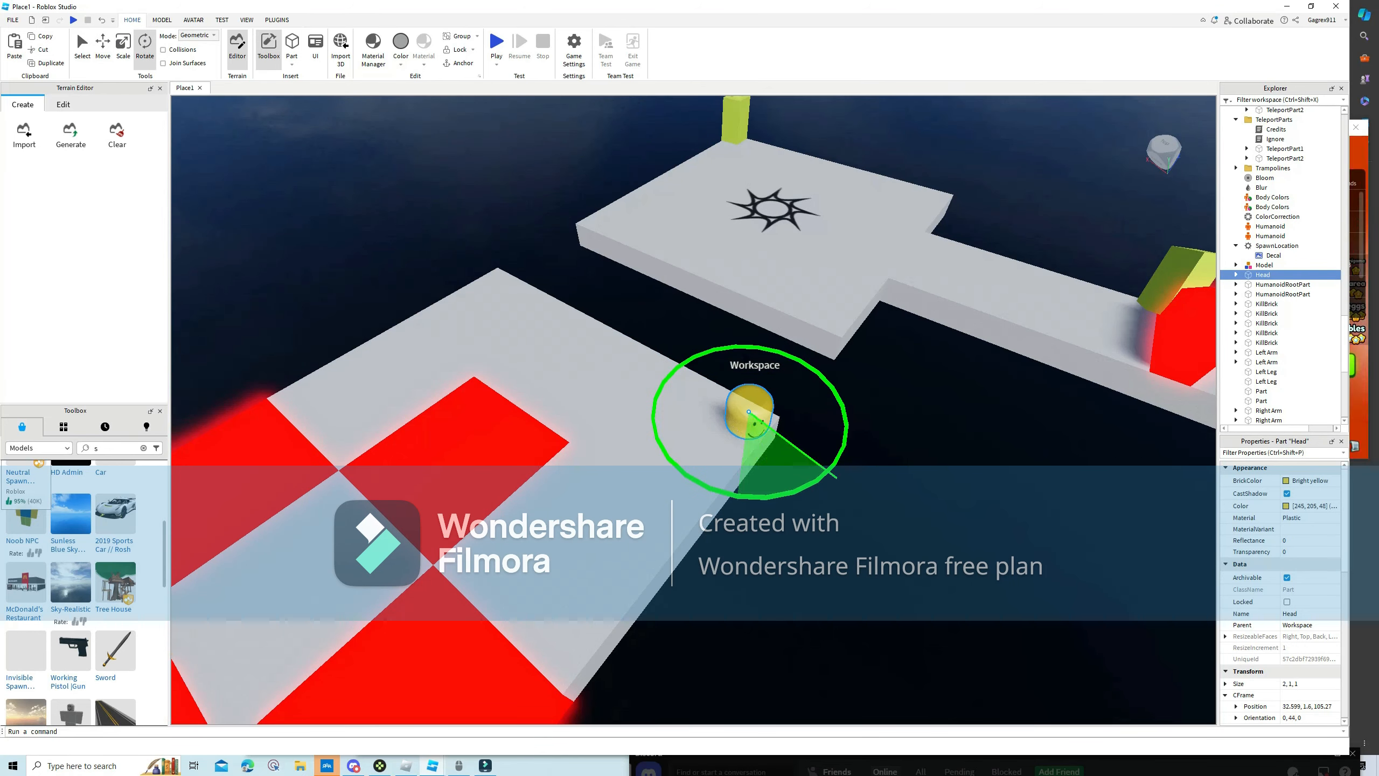
{"action": "left_click_drag", "start_coordinate": [836, 379], "coordinate": [836, 377]}
{"action": "left_click", "coordinate": [839, 375]}
Reselect the head on the checkered platform and reassign its Parent from Workspace to a Part.
{"action": "key", "text": "d"}
{"action": "right_click_drag", "start_coordinate": [839, 375], "coordinate": [657, 321]}
{"action": "key", "text": "s"}
{"action": "key", "text": "w"}
{"action": "key", "text": "a"}
{"action": "left_click", "coordinate": [713, 422]}
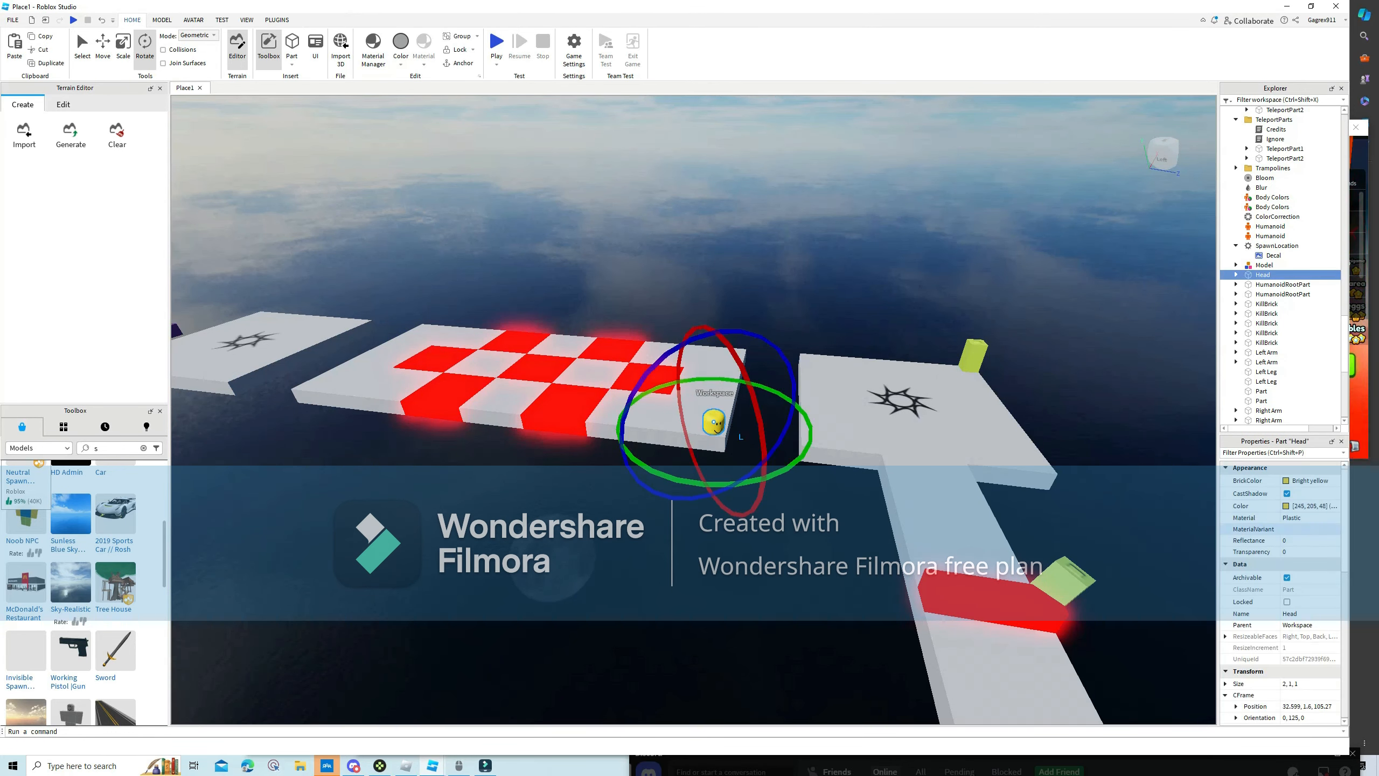
{"action": "left_click", "coordinate": [1300, 625]}
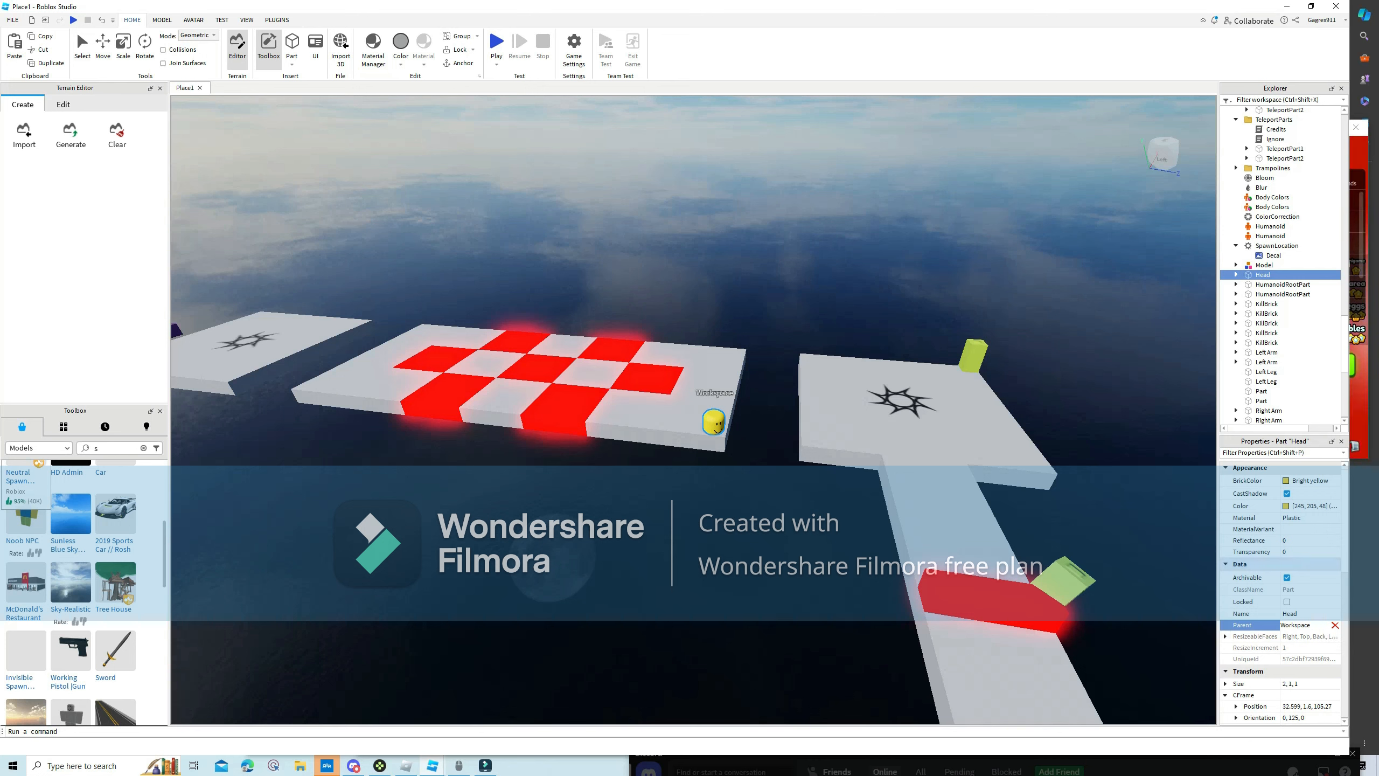
{"action": "left_click", "coordinate": [715, 422]}
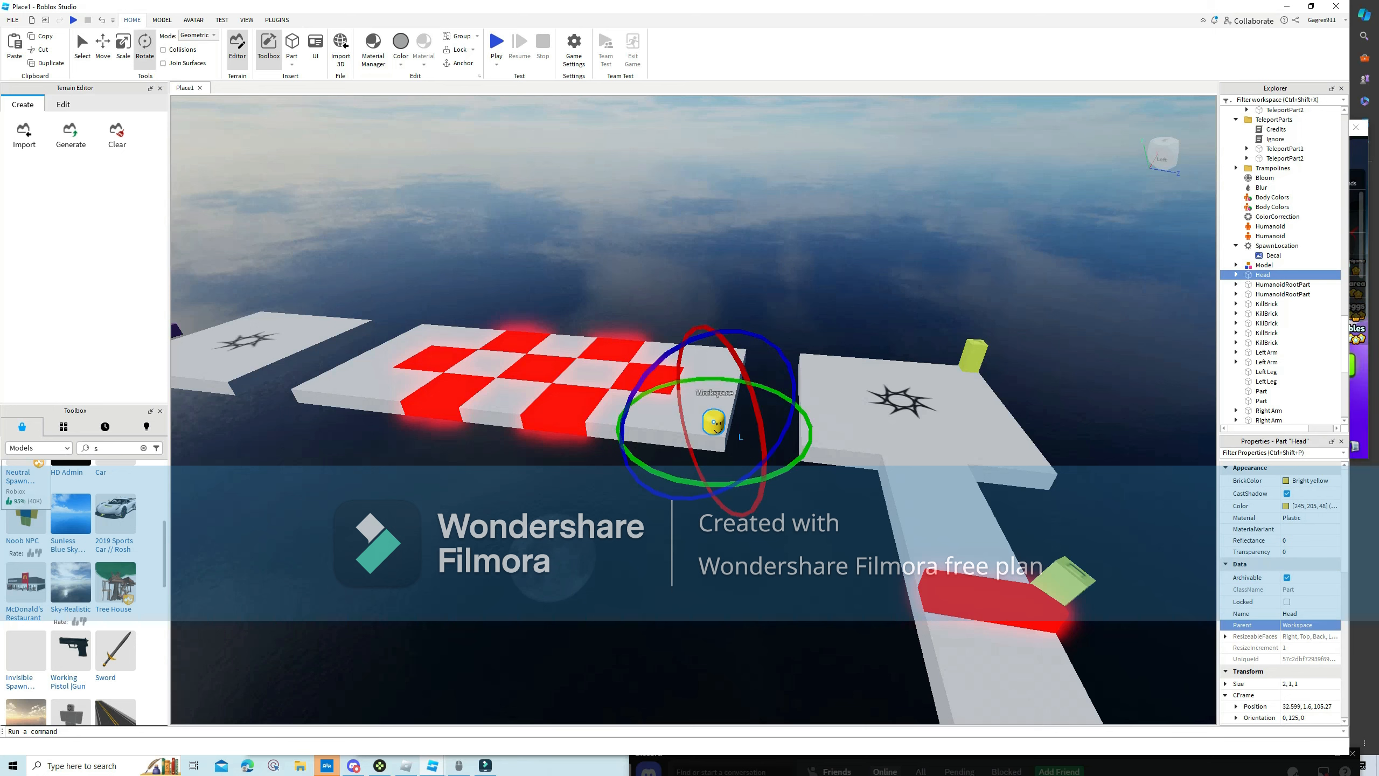
{"action": "left_click", "coordinate": [1300, 625]}
{"action": "left_click", "coordinate": [714, 423]}
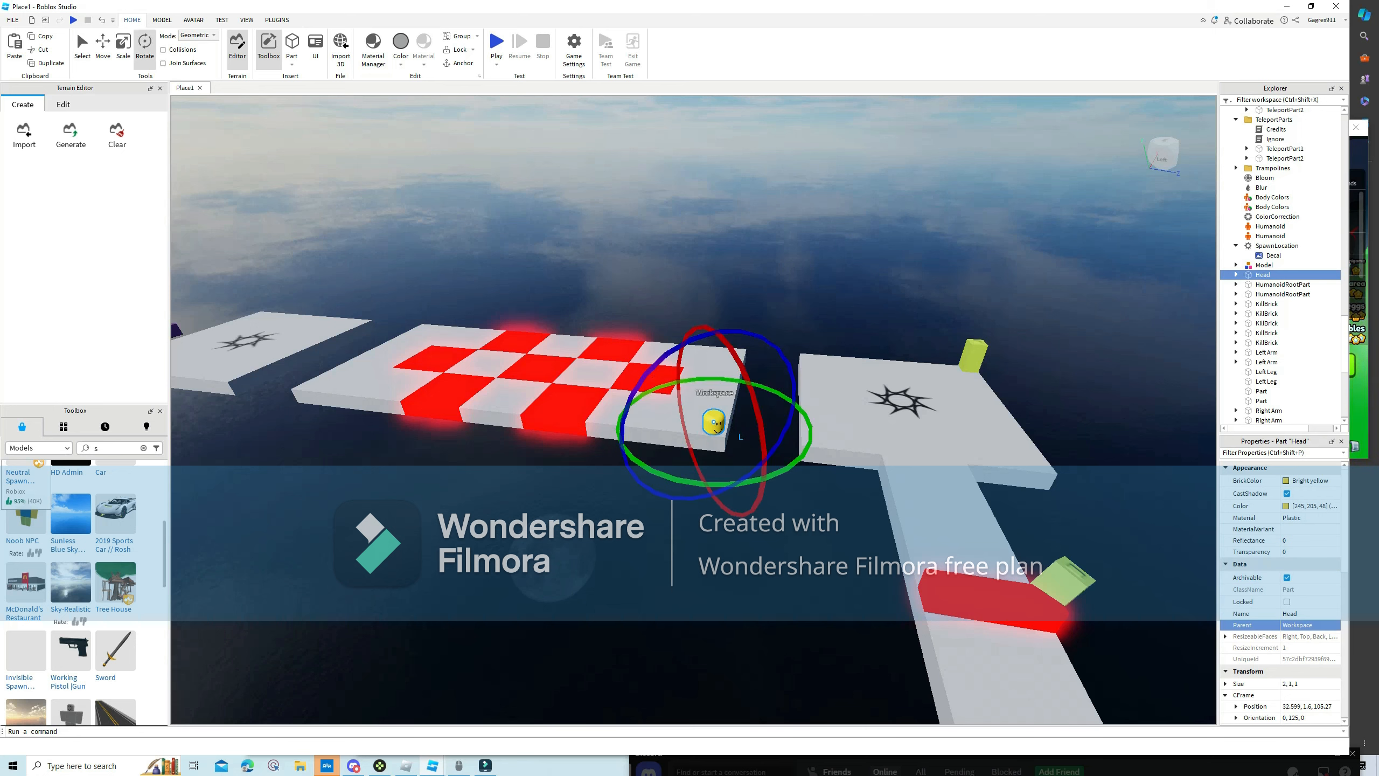
{"action": "left_click", "coordinate": [1301, 626]}
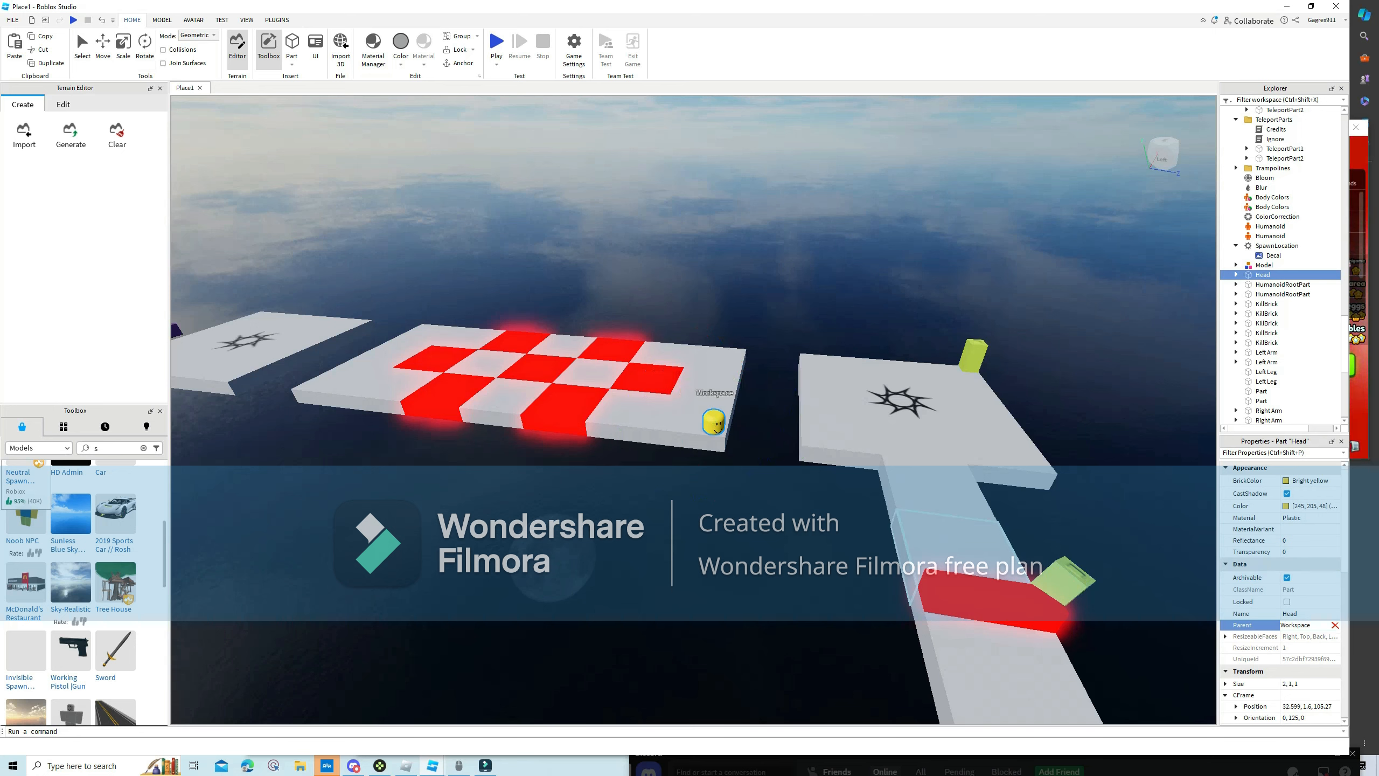
{"action": "left_click", "coordinate": [714, 422]}
{"action": "left_click", "coordinate": [1300, 625]}
{"action": "right_click_drag", "start_coordinate": [714, 422], "coordinate": [917, 336]}
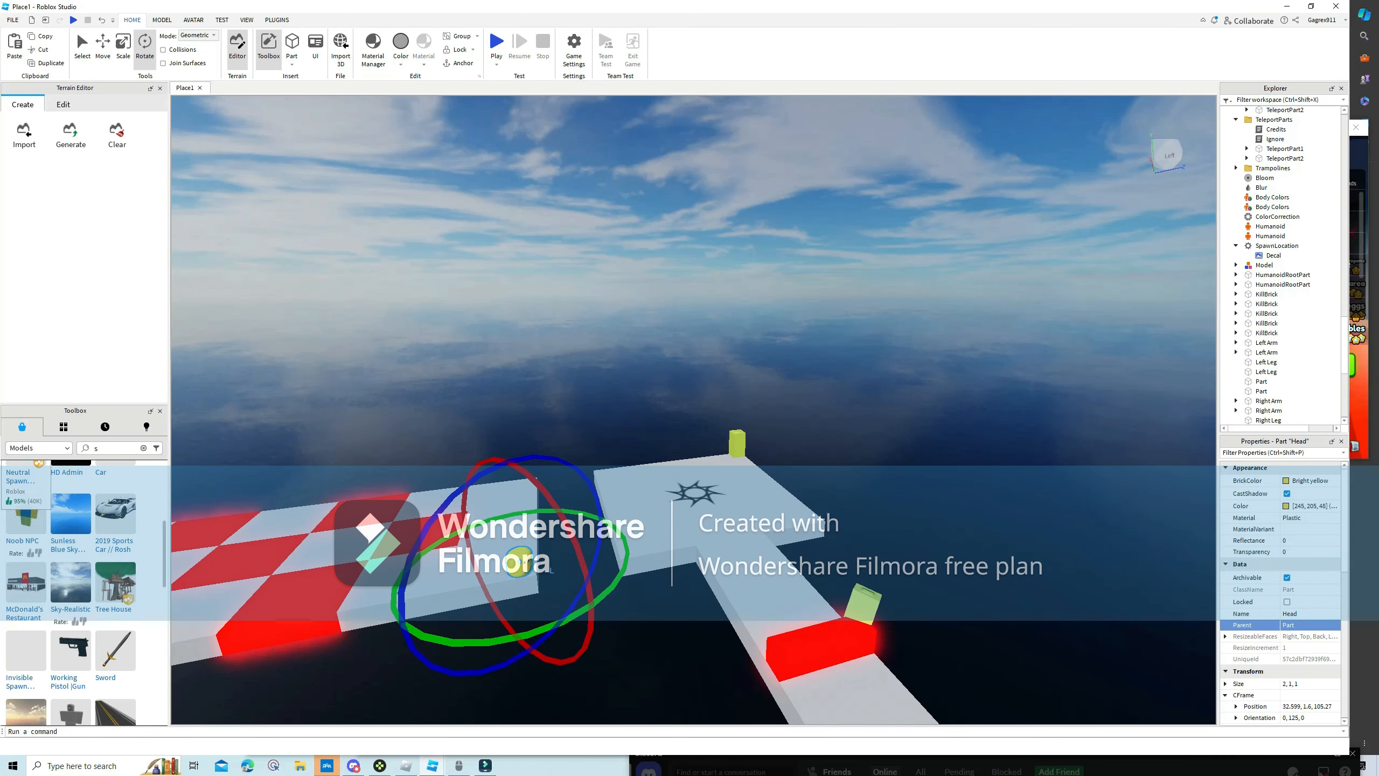
{"action": "right_click_drag", "start_coordinate": [694, 239], "coordinate": [700, 304]}
{"action": "left_click", "coordinate": [701, 305]}
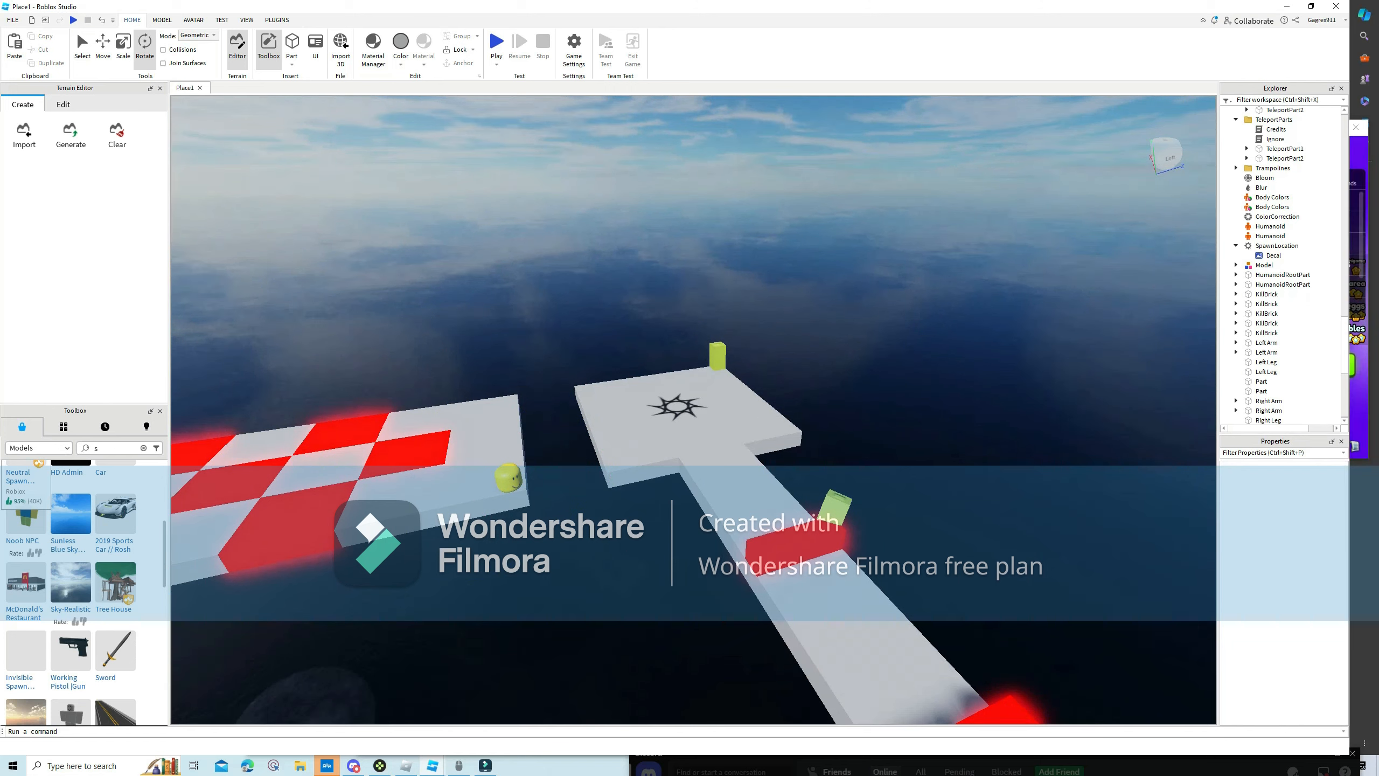
Duplicate the second loose Part, 4 by 0.989 by 4, on the checkpoint and drag the copy far out beyond the course.
{"action": "scroll", "coordinate": [1280, 265], "scroll_direction": "down", "scroll_amount": 5}
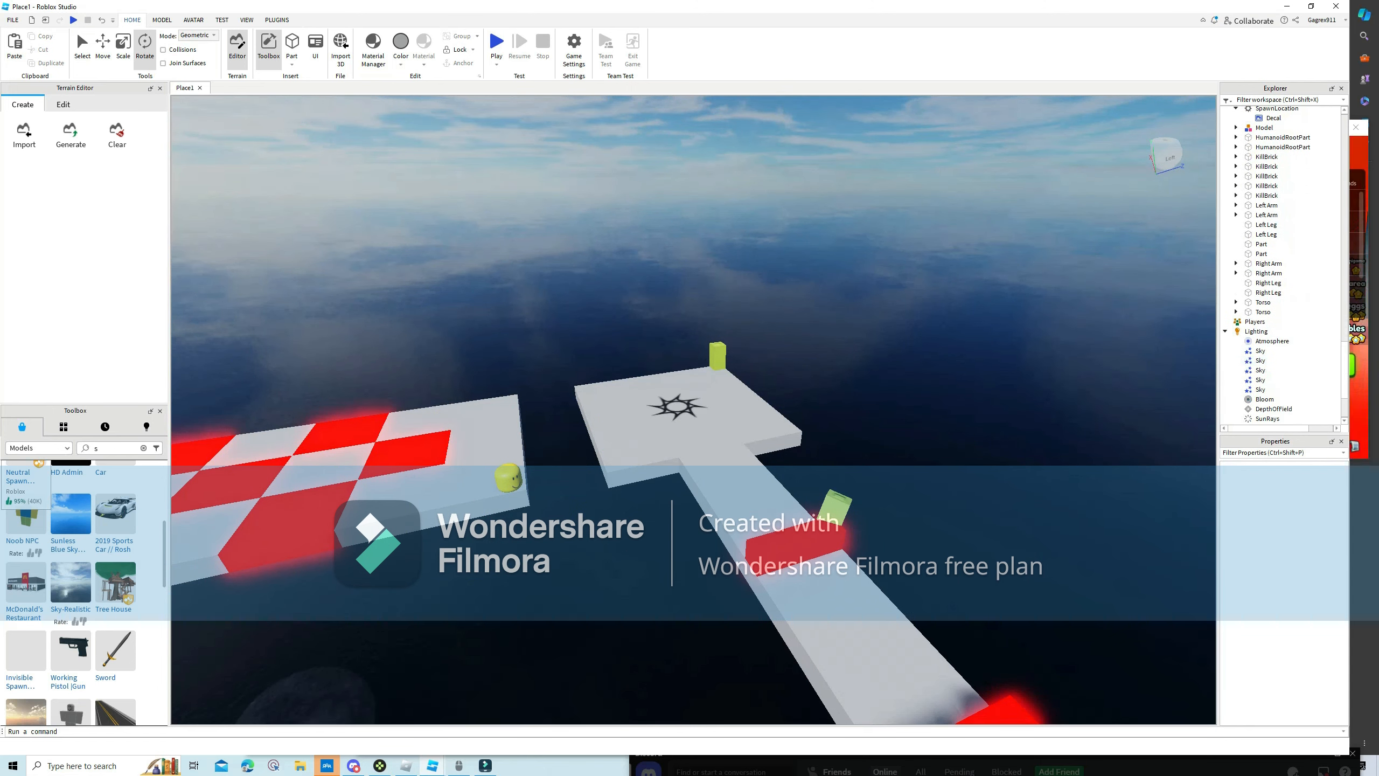
{"action": "left_click", "coordinate": [1261, 244]}
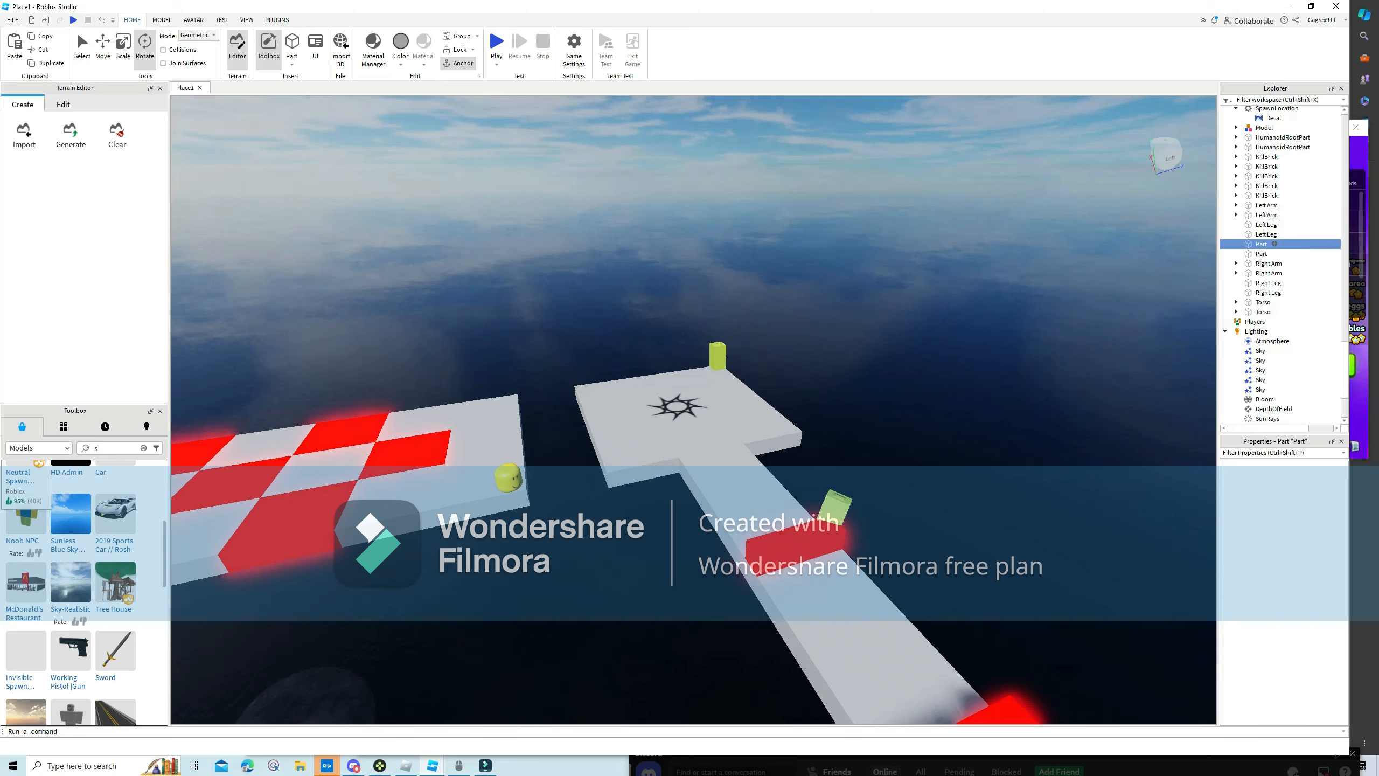
{"action": "key", "text": "f"}
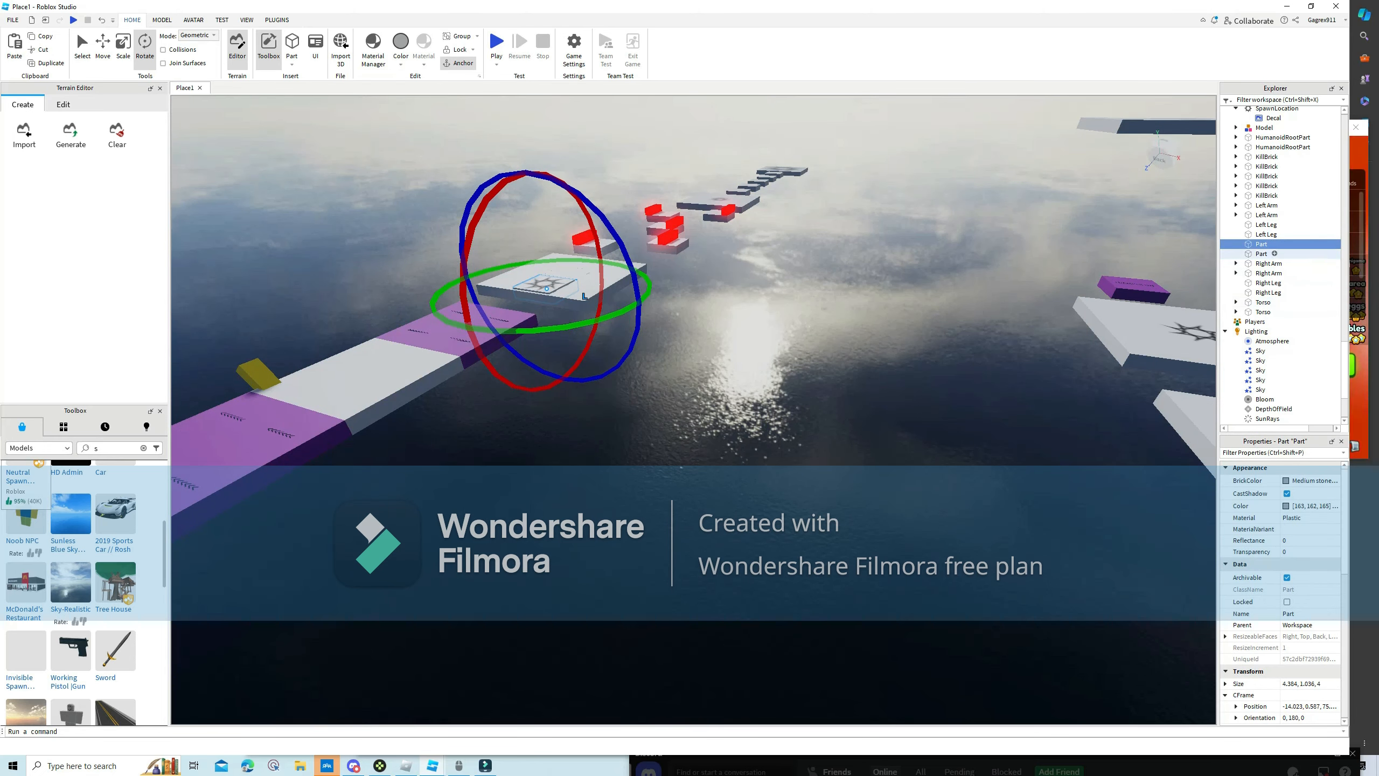
{"action": "left_click", "coordinate": [1270, 254]}
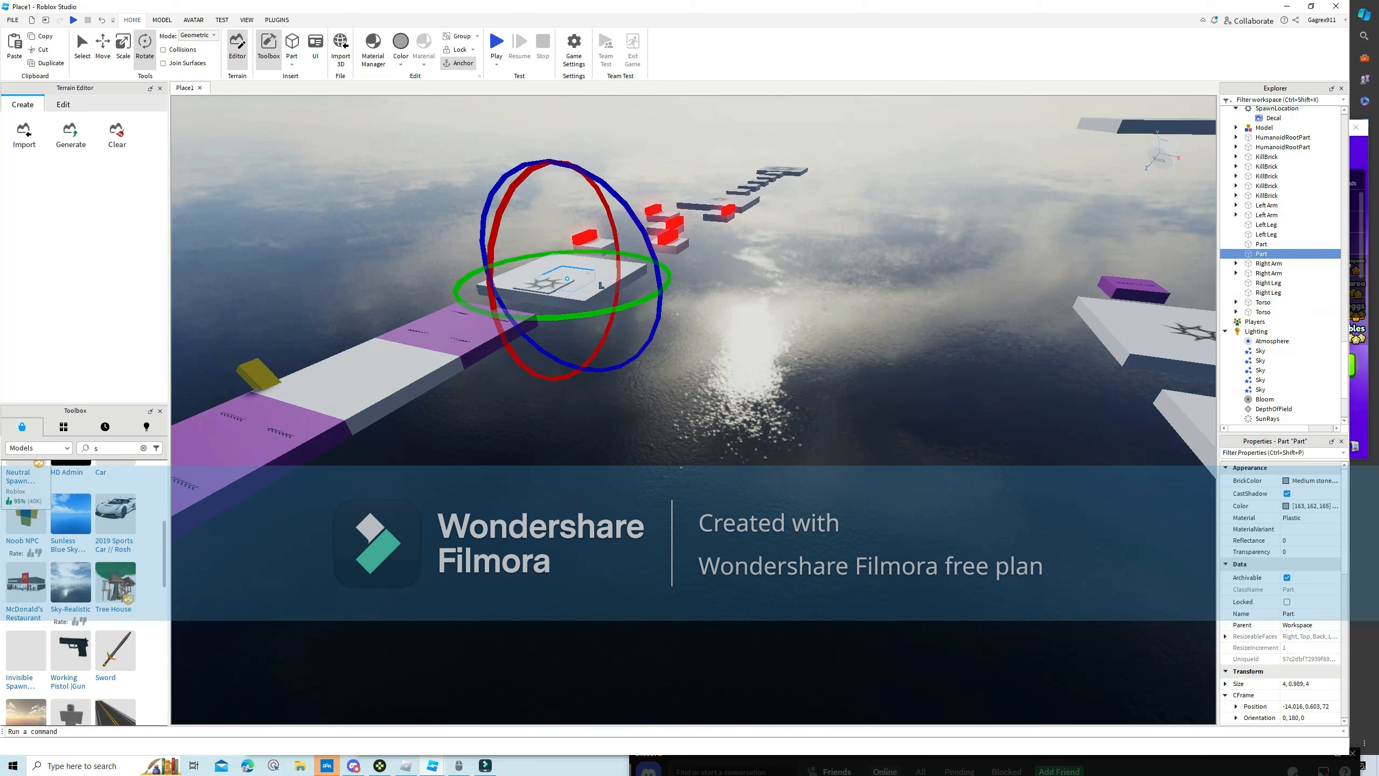
{"action": "key", "text": "ctrl+d"}
{"action": "left_click_drag", "start_coordinate": [565, 267], "coordinate": [725, 325]}
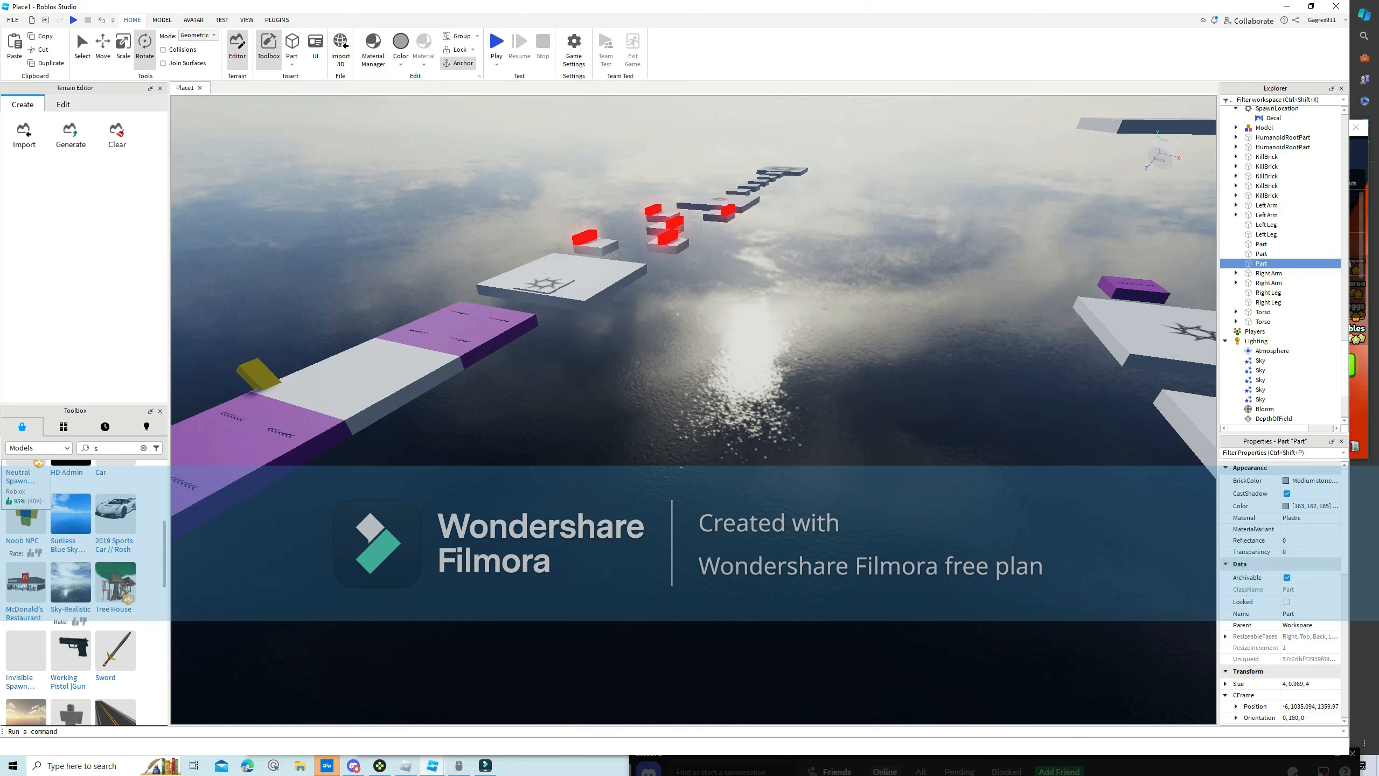
{"action": "left_click_drag", "start_coordinate": [849, 429], "coordinate": [835, 410]}
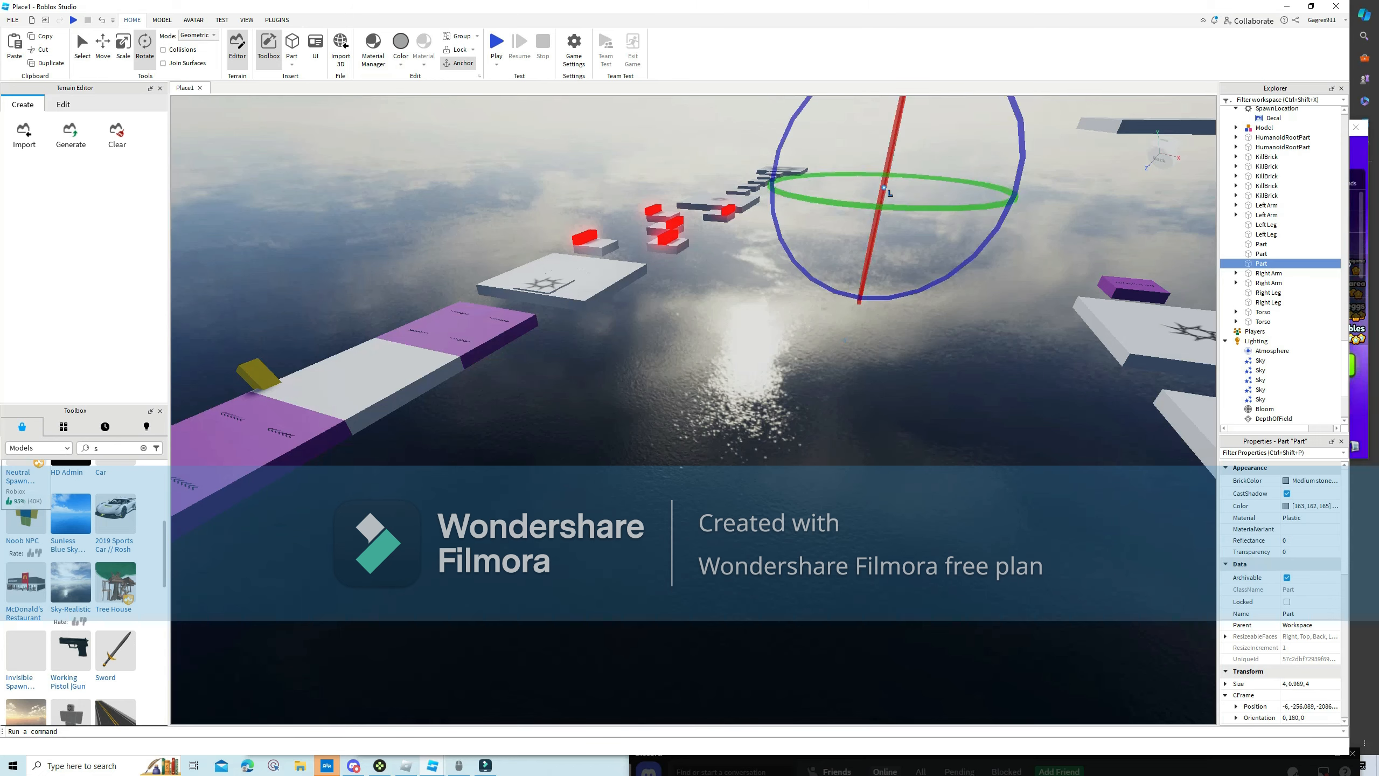
Rename the duplicated part to "Run!".
{"action": "key", "text": "w"}
{"action": "key", "text": "d"}
{"action": "key", "text": "s"}
{"action": "key", "text": "a"}
{"action": "key", "text": "s"}
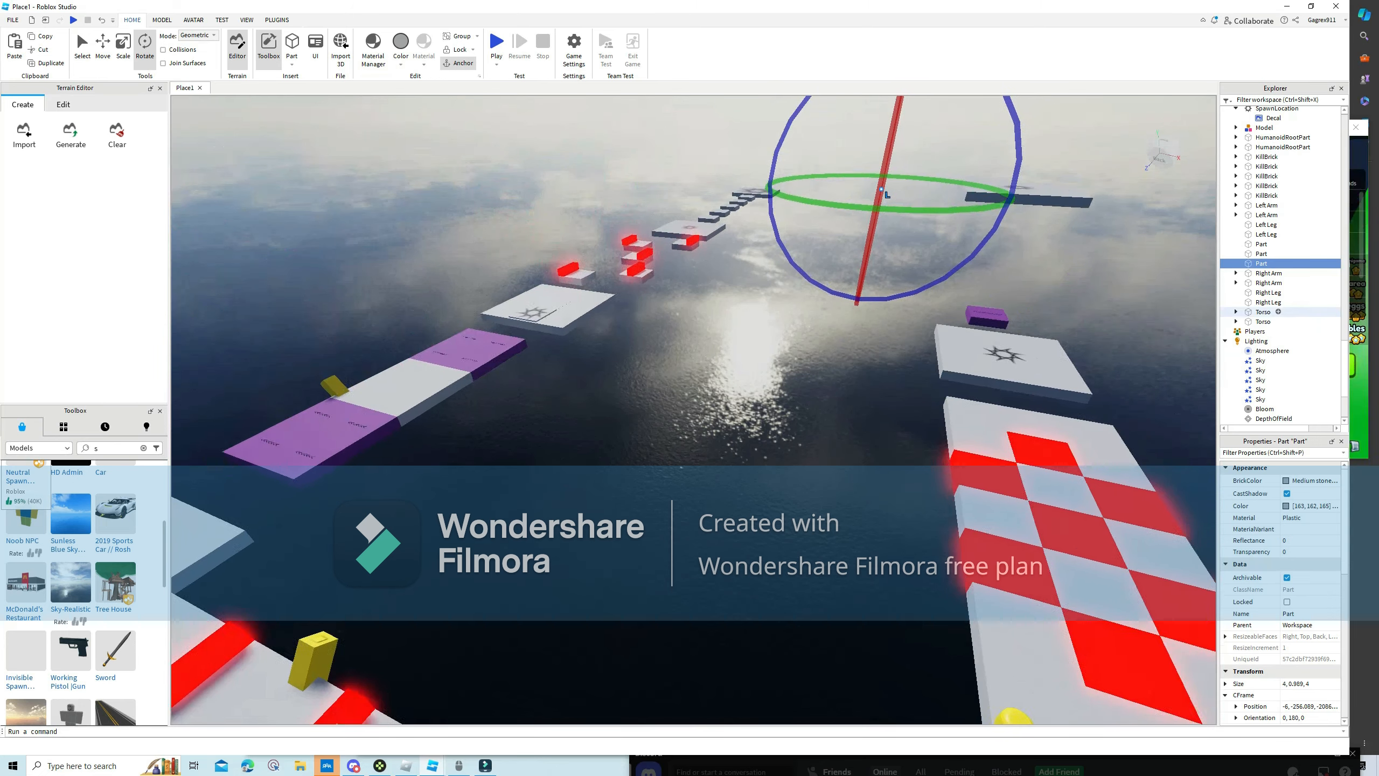
{"action": "key", "text": "w"}
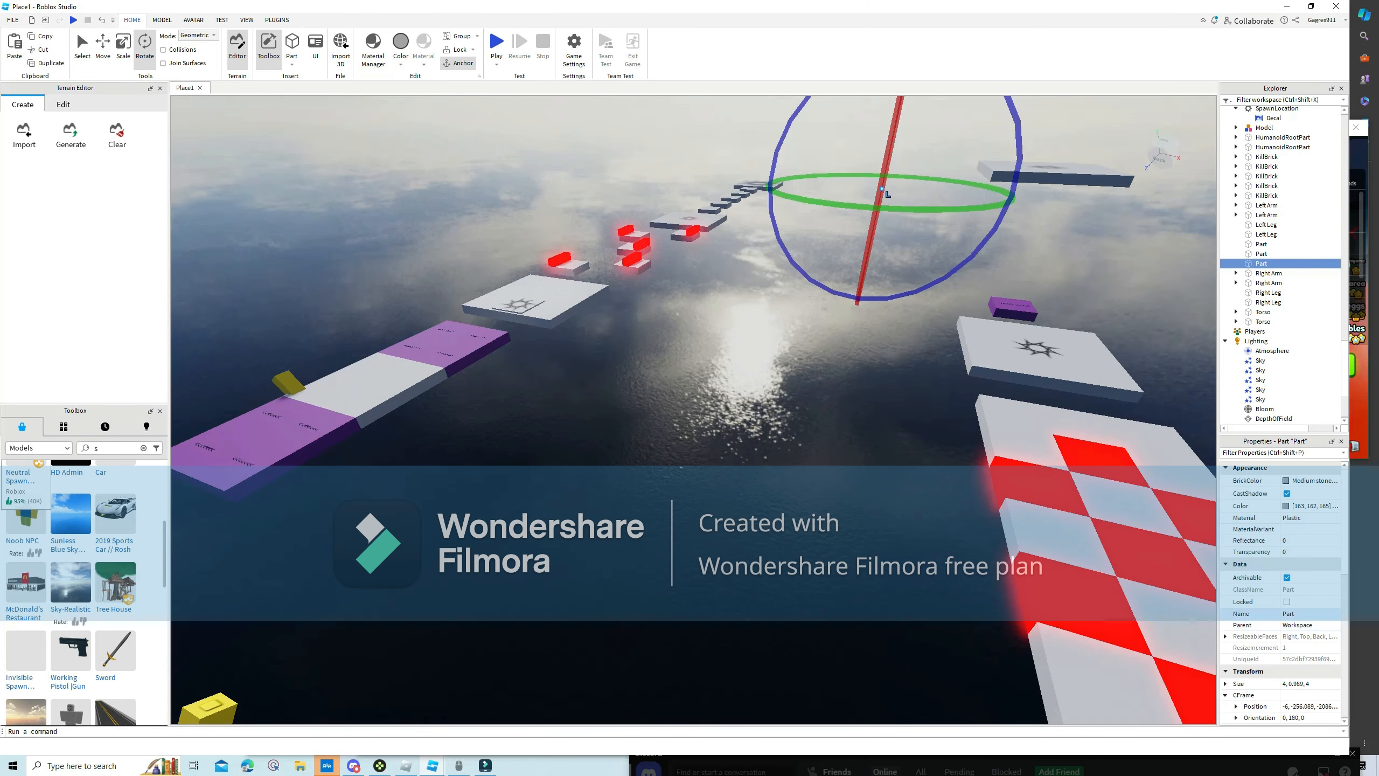
{"action": "left_click", "coordinate": [1303, 613]}
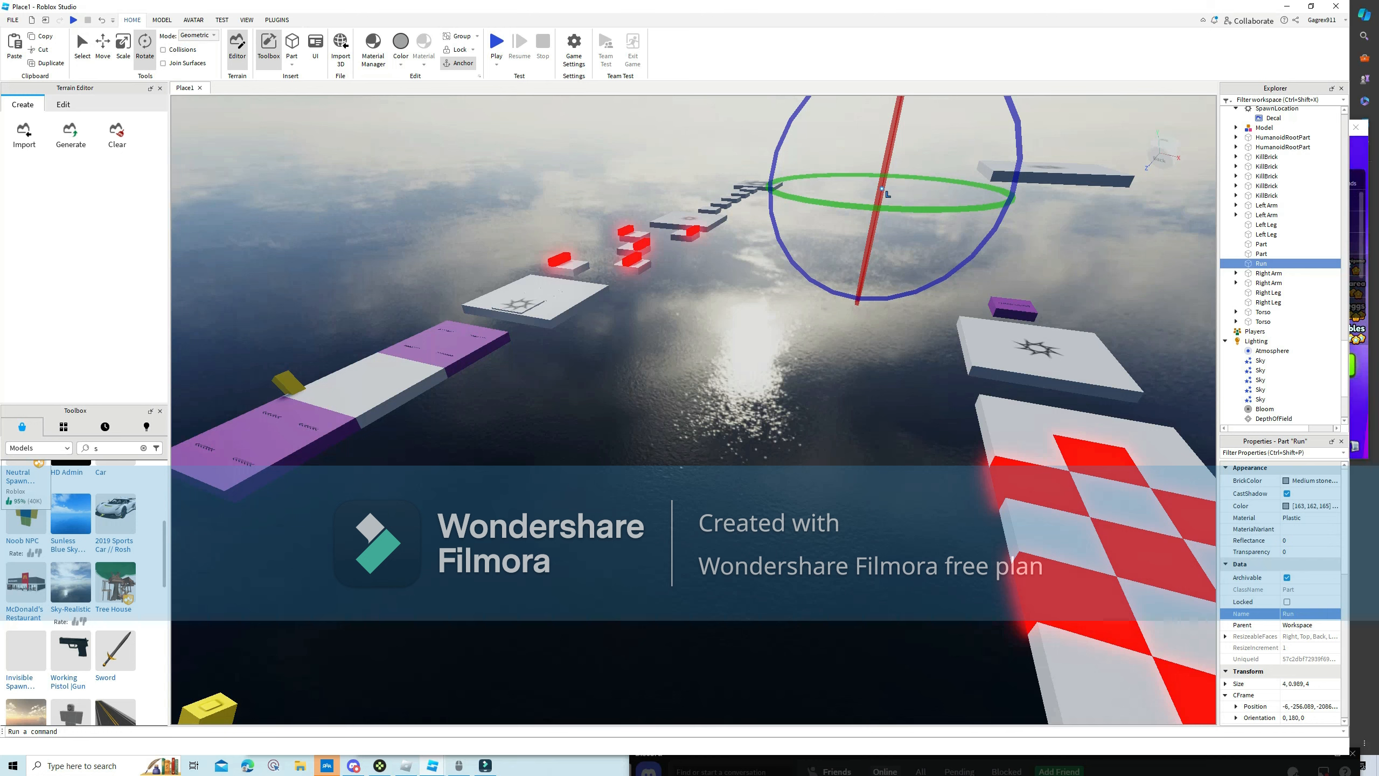
{"action": "left_click", "coordinate": [1305, 613]}
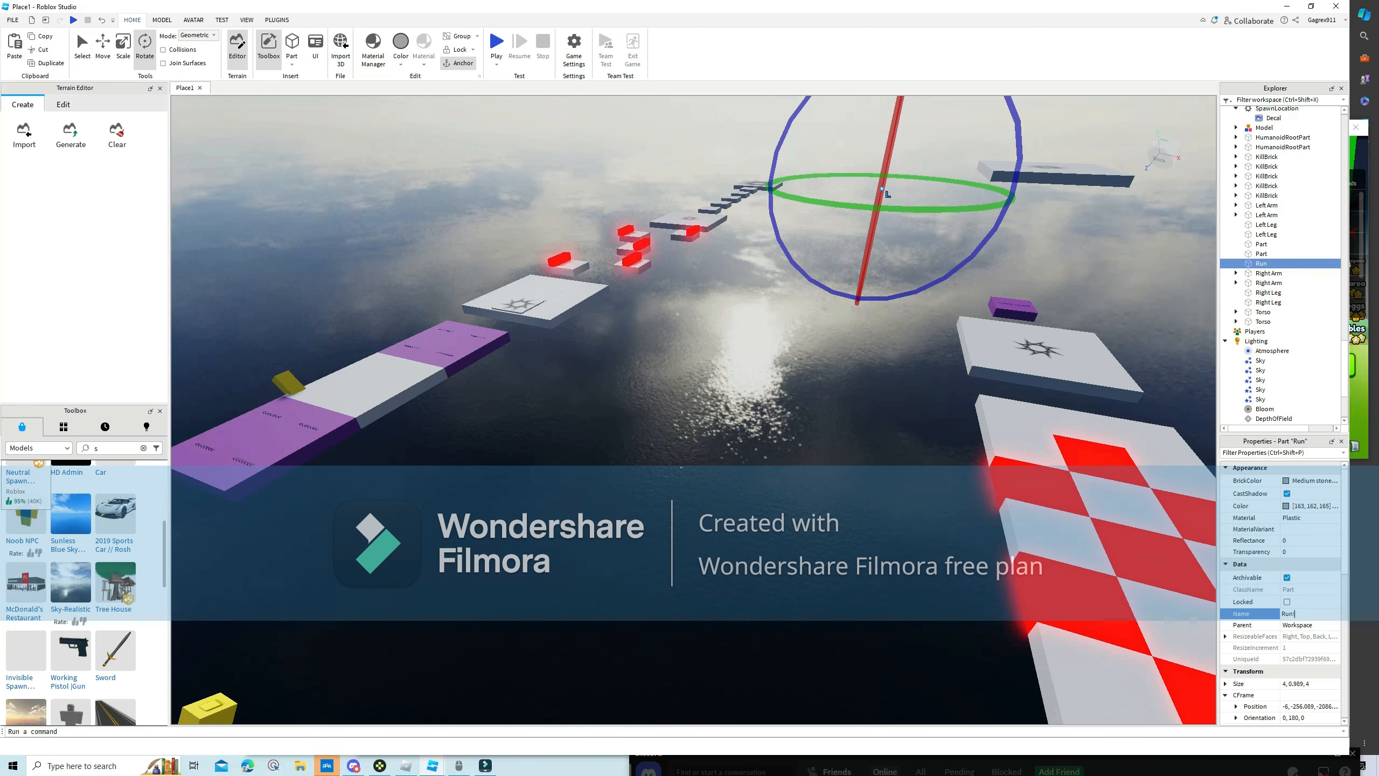
{"action": "type", "text": "!"}
{"action": "key", "text": "Return"}
{"action": "left_click", "coordinate": [637, 468]}
Select the head on the checkered platform and set its Parent to the Run! part.
{"action": "right_click_drag", "start_coordinate": [636, 468], "coordinate": [880, 468]}
{"action": "left_click", "coordinate": [557, 554]}
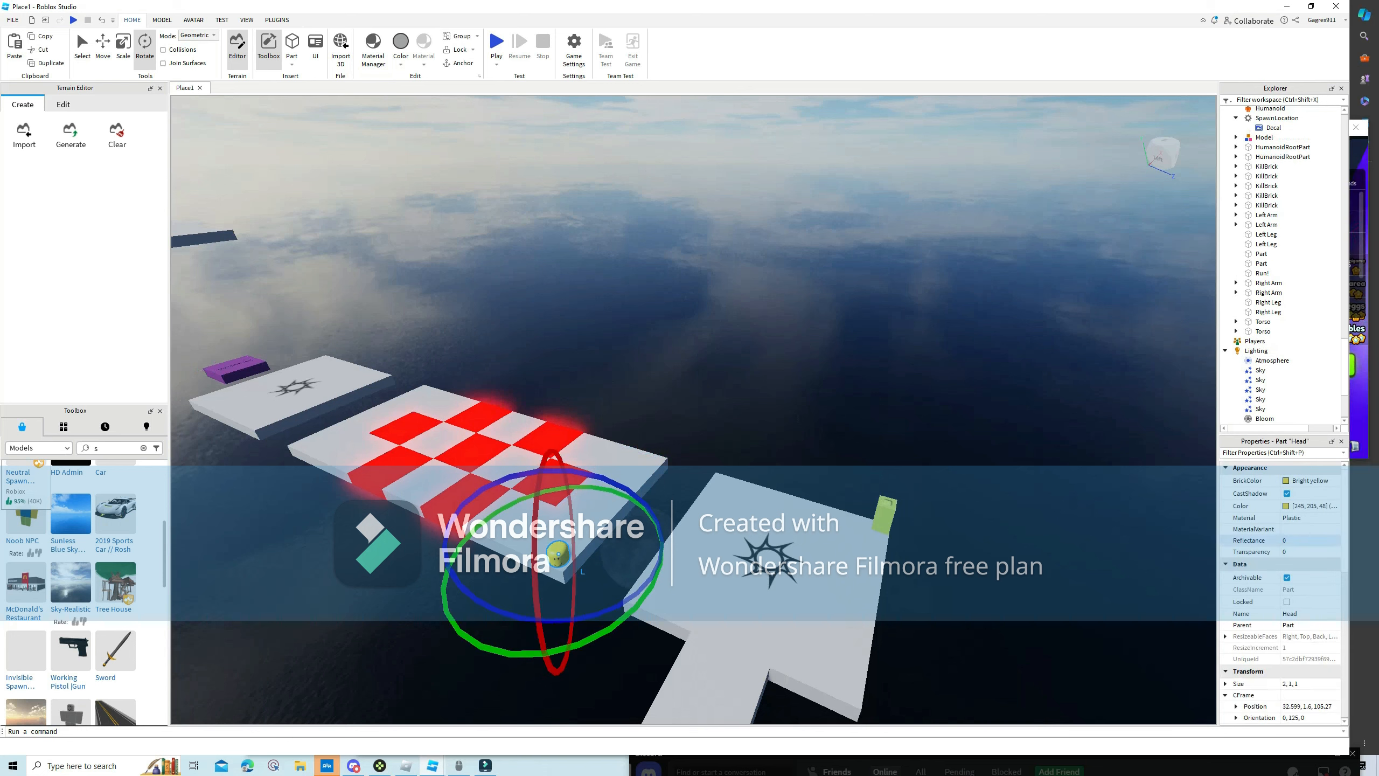
{"action": "key", "text": "w"}
{"action": "key", "text": "a"}
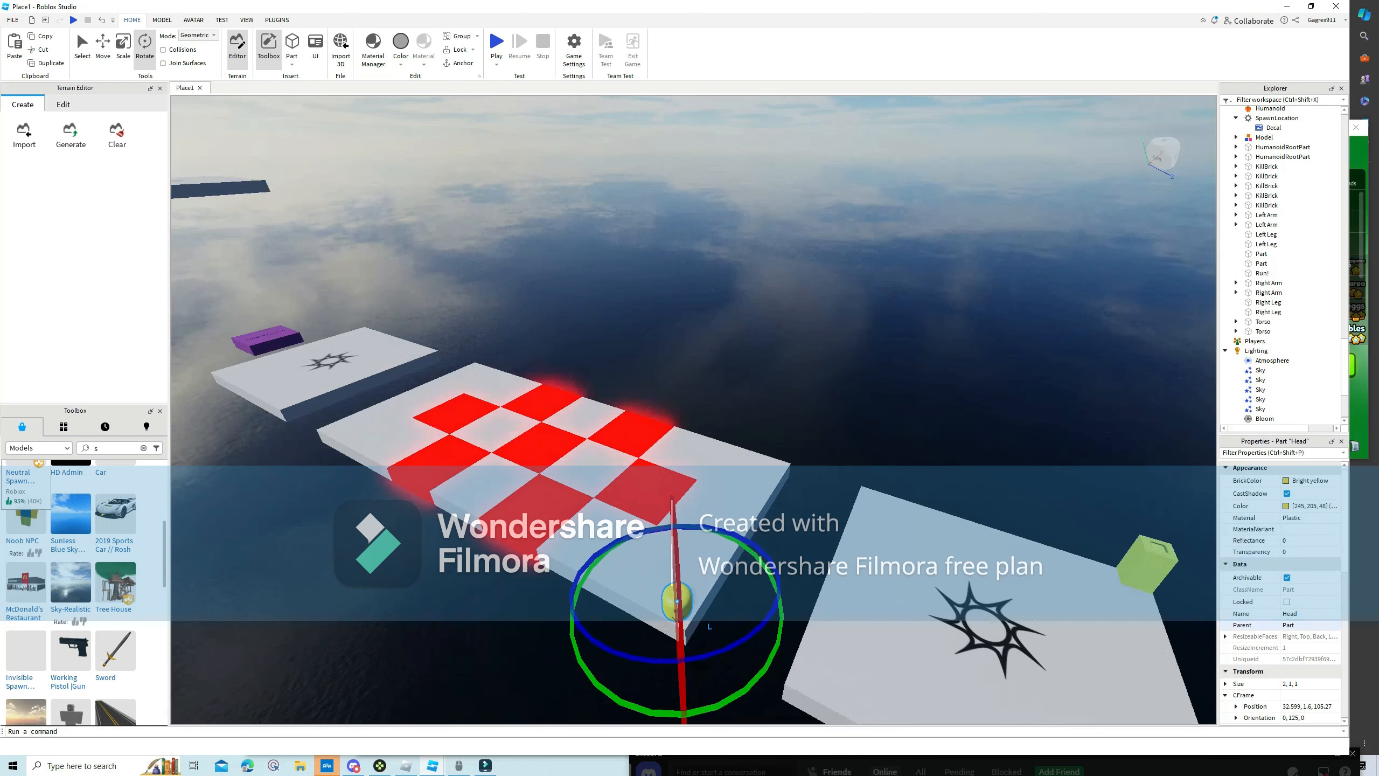
{"action": "left_click", "coordinate": [1303, 625]}
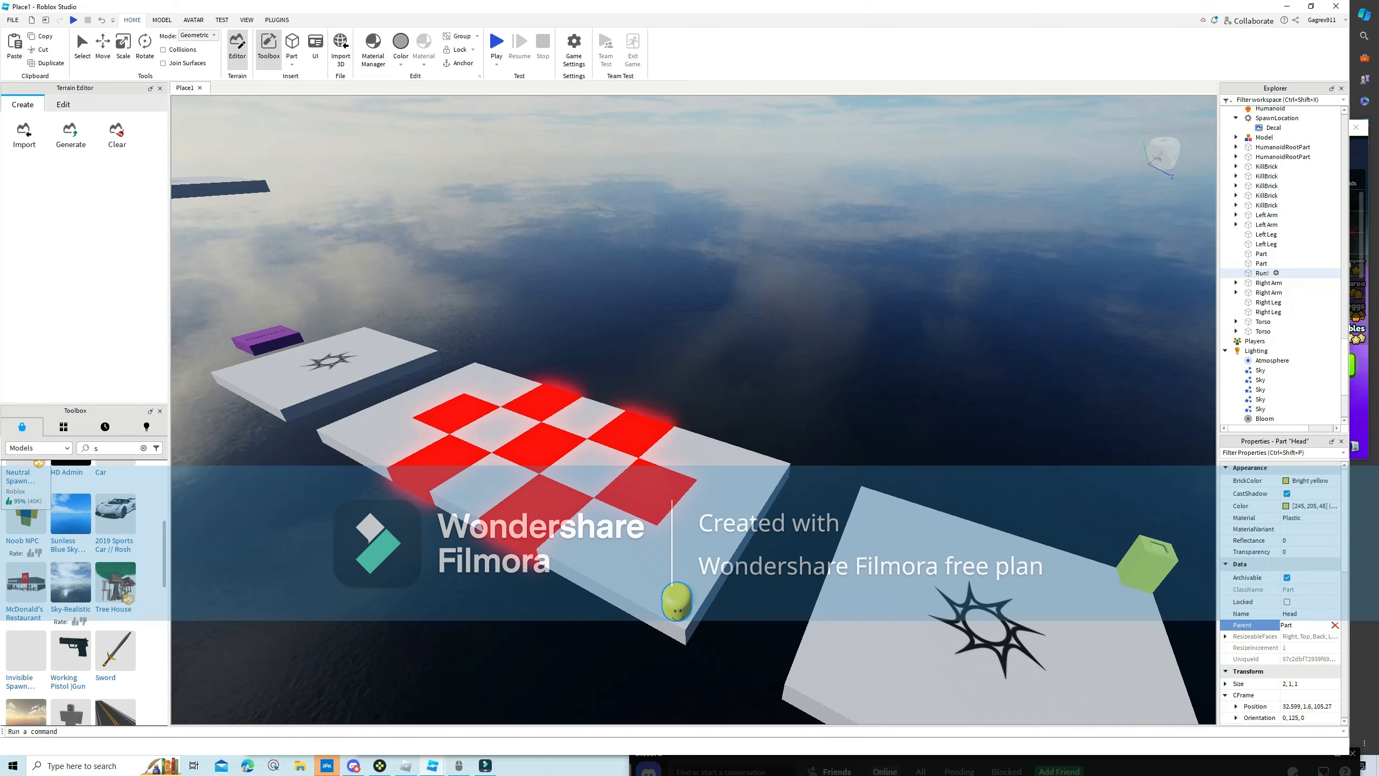
{"action": "left_click", "coordinate": [1262, 273]}
{"action": "left_click", "coordinate": [923, 347]}
Reselect the head on the checkered platform and change its Parent from Run! to the neighboring checkpoint's Part.
{"action": "right_click_drag", "start_coordinate": [923, 347], "coordinate": [917, 375]}
{"action": "key", "text": "w"}
{"action": "key", "text": "w"}
{"action": "key", "text": "s"}
{"action": "left_click", "coordinate": [706, 394]}
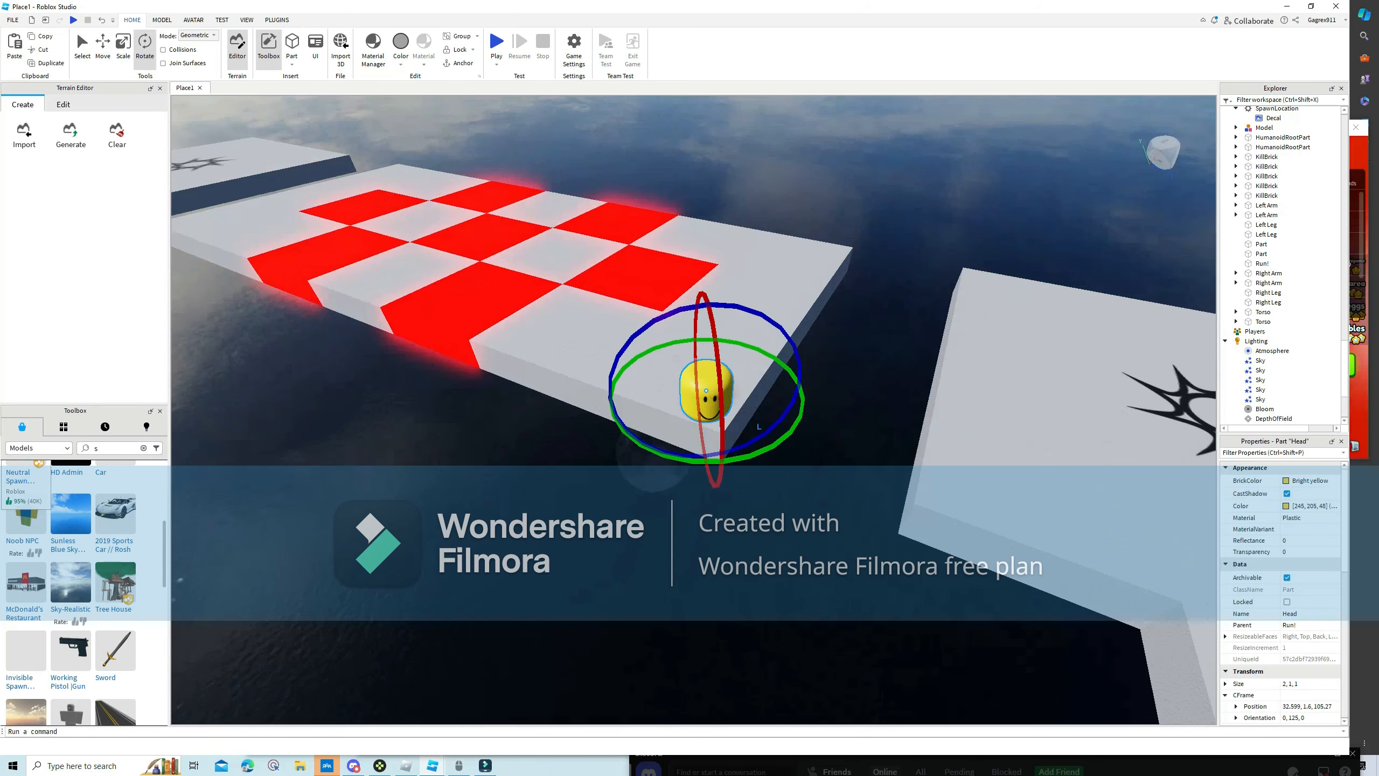
{"action": "left_click", "coordinate": [1303, 625]}
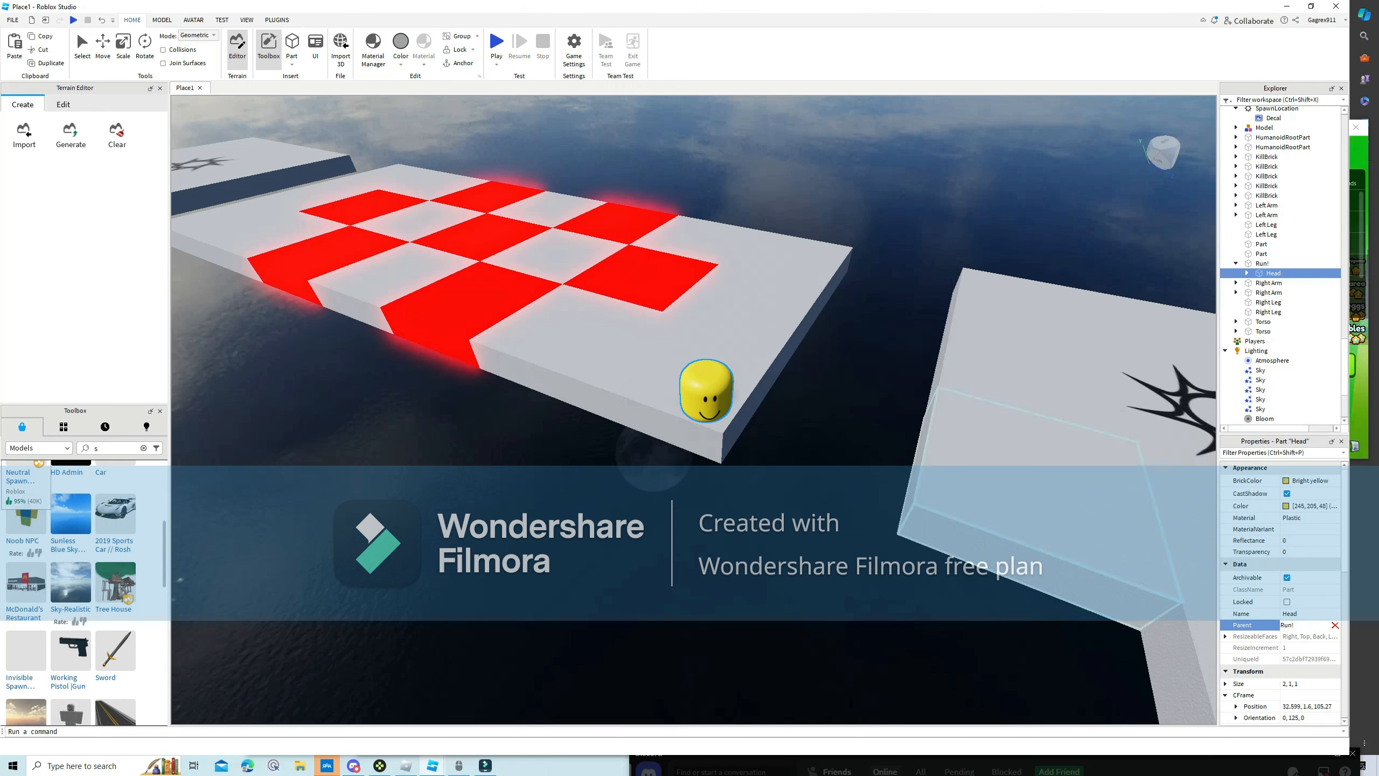
{"action": "left_click", "coordinate": [977, 380]}
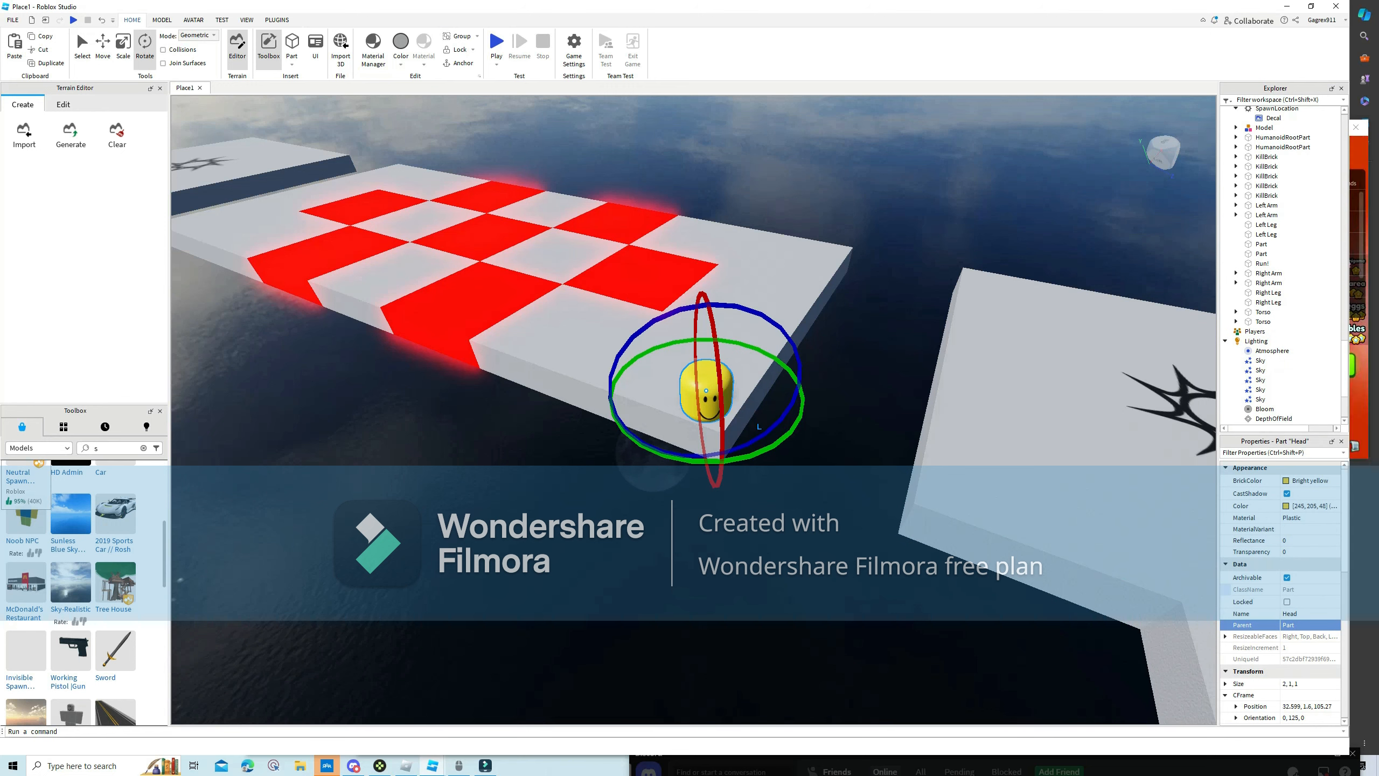
Assign the head's Parent back to the Run! part and select the head again.
{"action": "left_click", "coordinate": [1308, 625]}
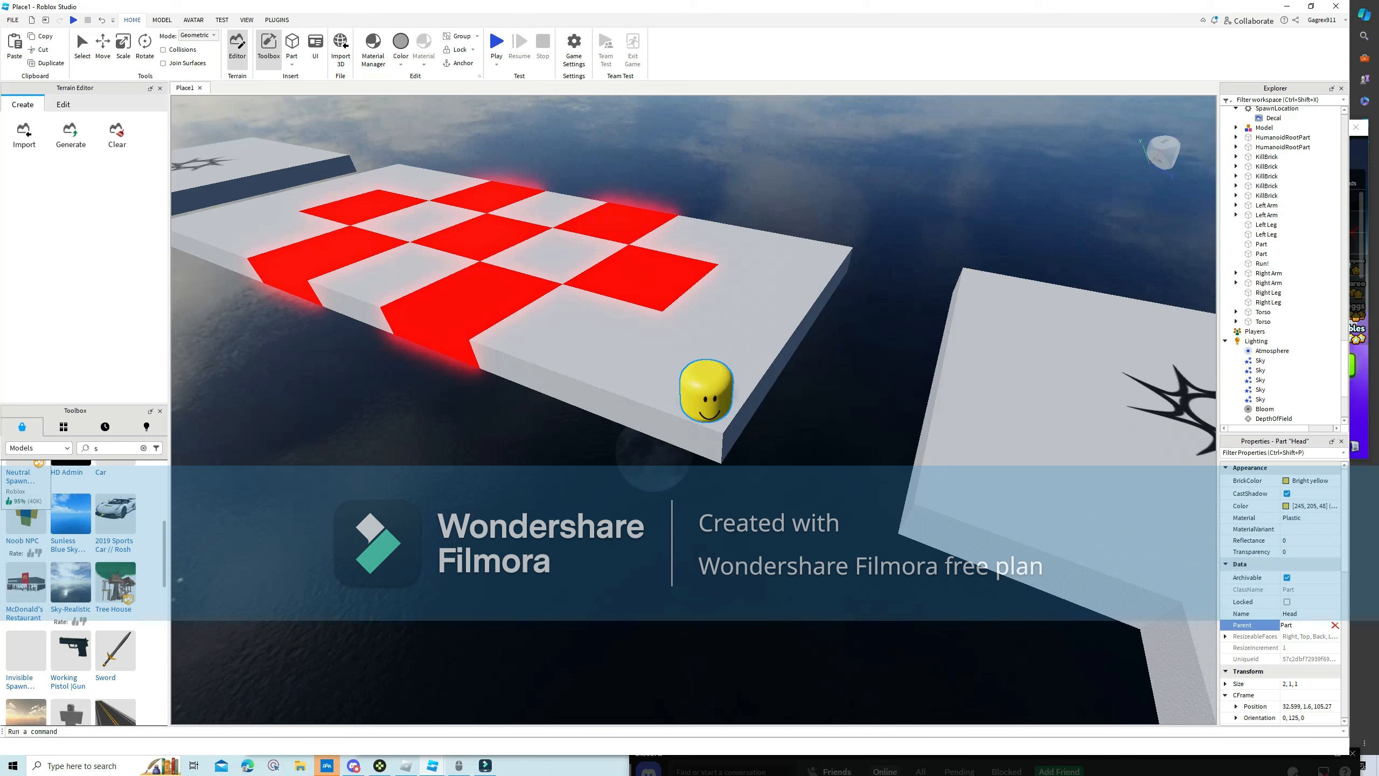
{"action": "left_click", "coordinate": [1262, 263]}
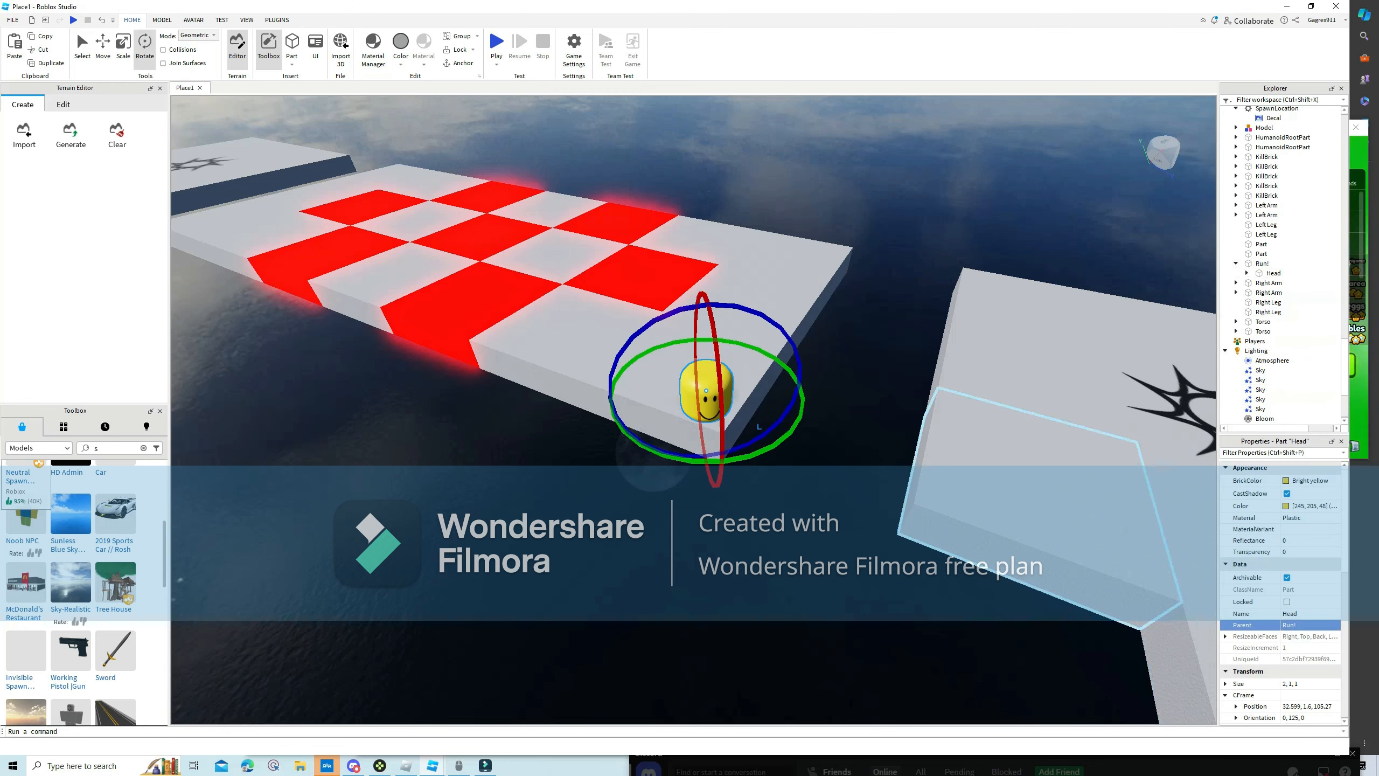
{"action": "left_click", "coordinate": [934, 646]}
{"action": "right_click_drag", "start_coordinate": [814, 412], "coordinate": [869, 402]}
{"action": "left_click", "coordinate": [747, 209]}
{"action": "key", "text": "s"}
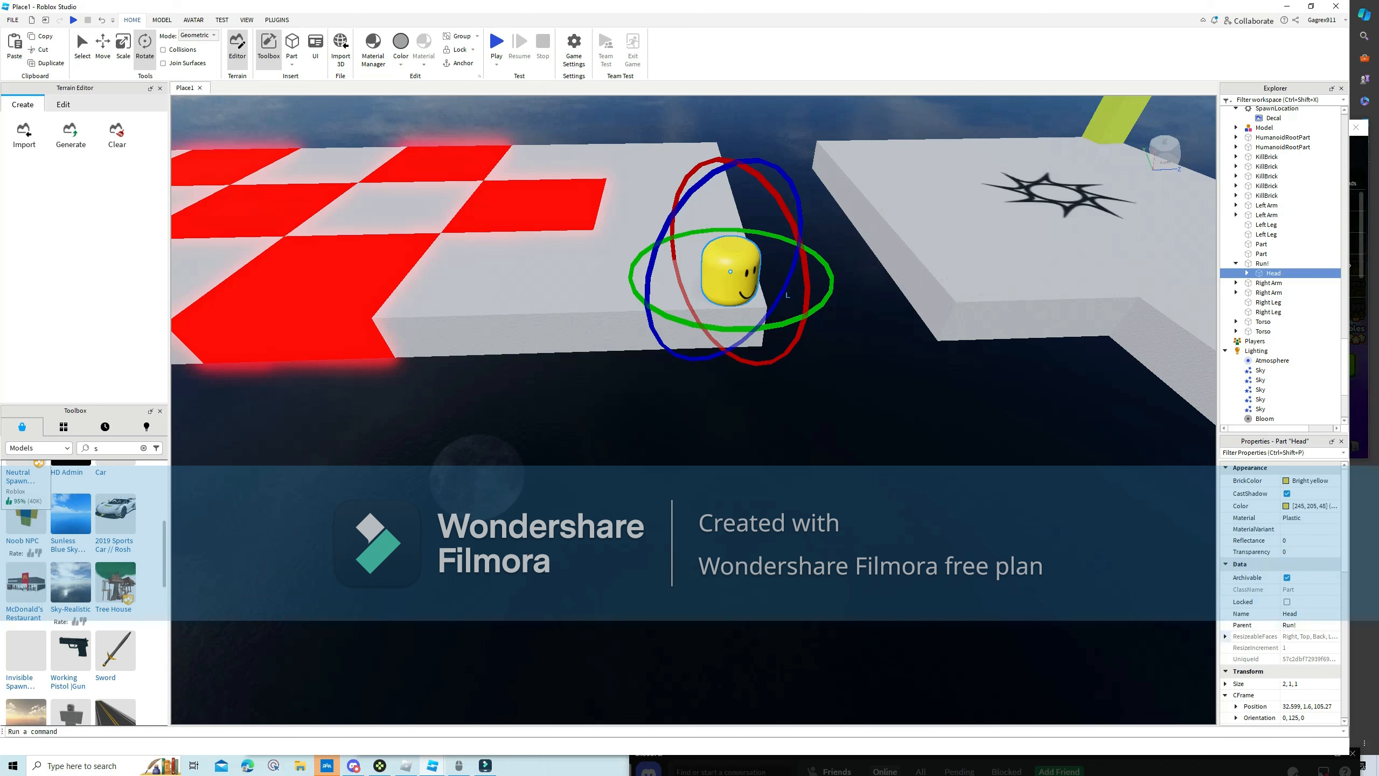
Switch the head's Parent to the checkpoint's Part again, and look through the Explorer objects for another parent.
{"action": "left_click", "coordinate": [1308, 626]}
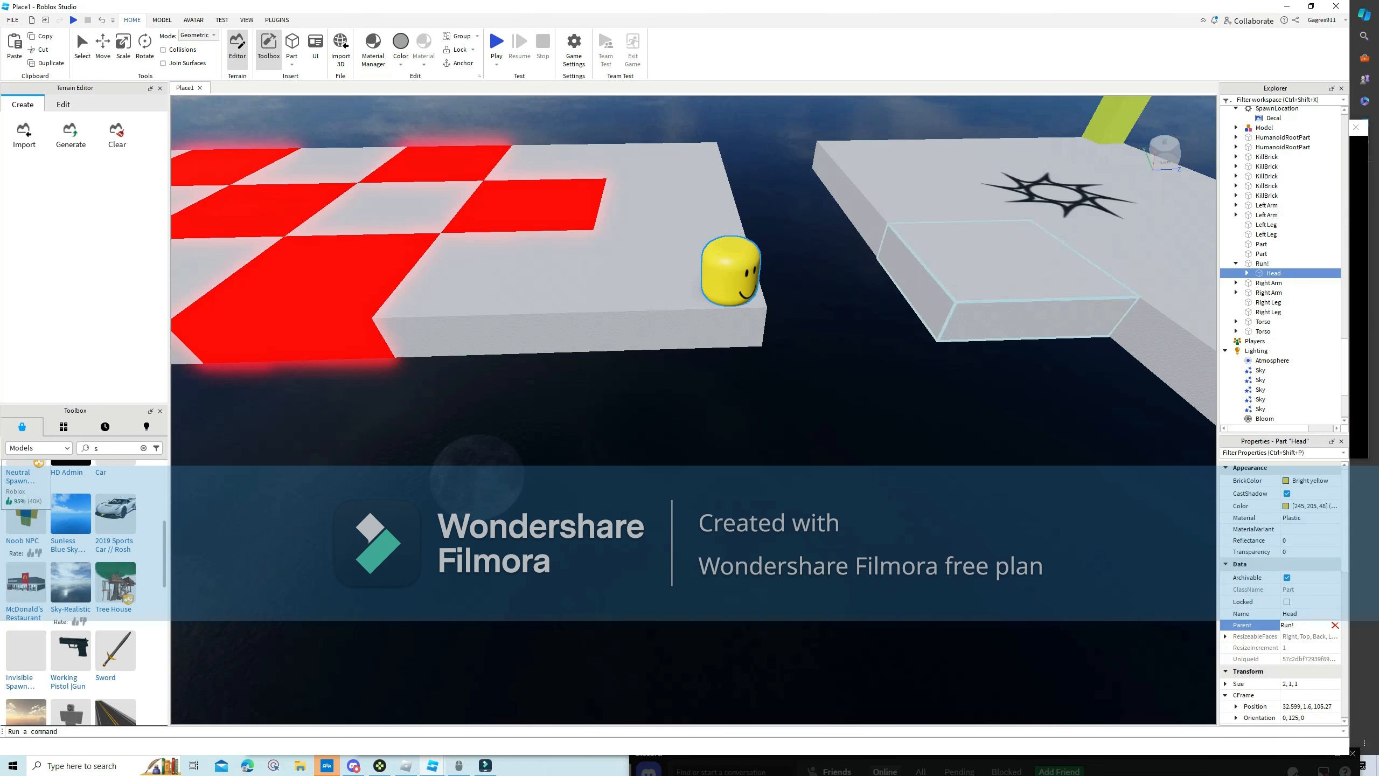
{"action": "left_click", "coordinate": [1004, 276]}
{"action": "left_click", "coordinate": [1307, 625]}
{"action": "right_click_drag", "start_coordinate": [923, 402], "coordinate": [977, 380]}
{"action": "scroll", "coordinate": [1264, 326], "scroll_direction": "up", "scroll_amount": 9}
{"action": "scroll", "coordinate": [1265, 324], "scroll_direction": "down", "scroll_amount": 4}
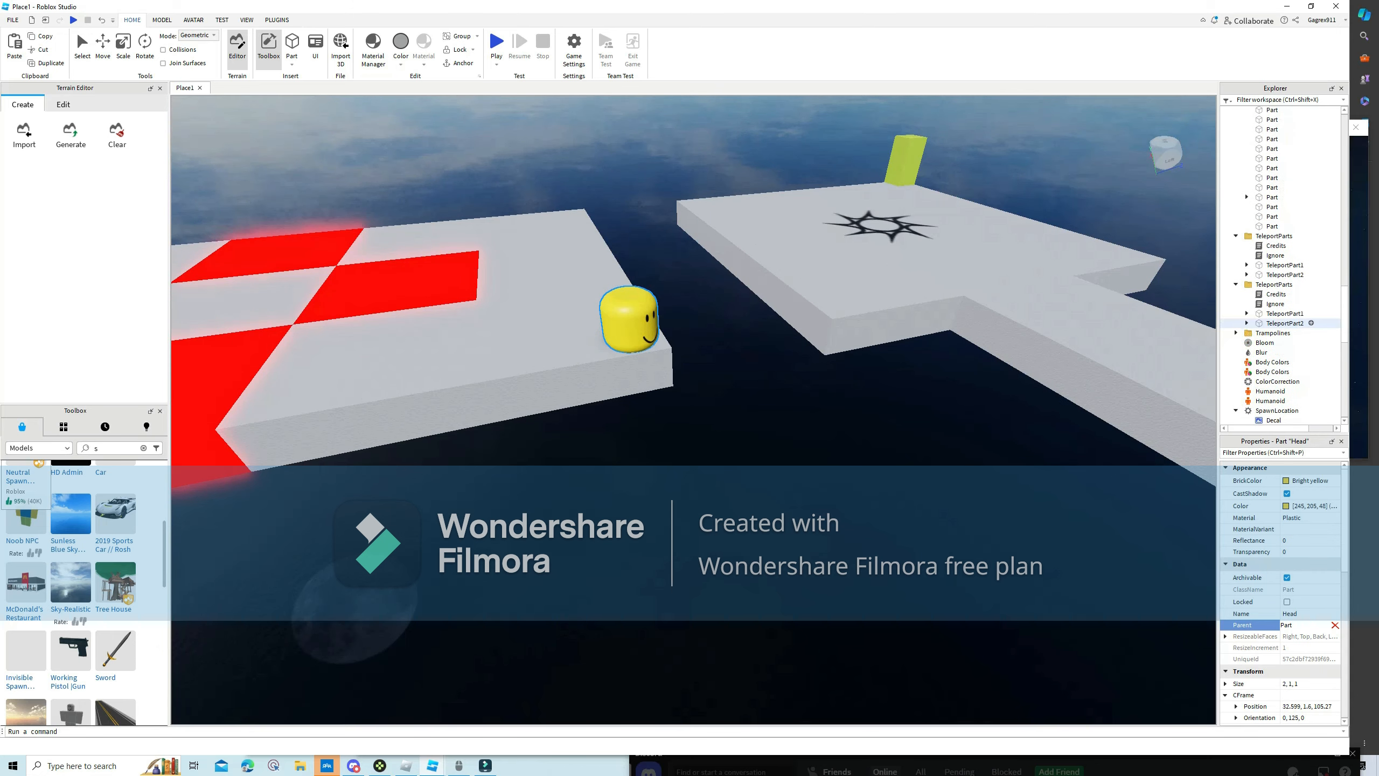
{"action": "scroll", "coordinate": [1265, 324], "scroll_direction": "down", "scroll_amount": 3}
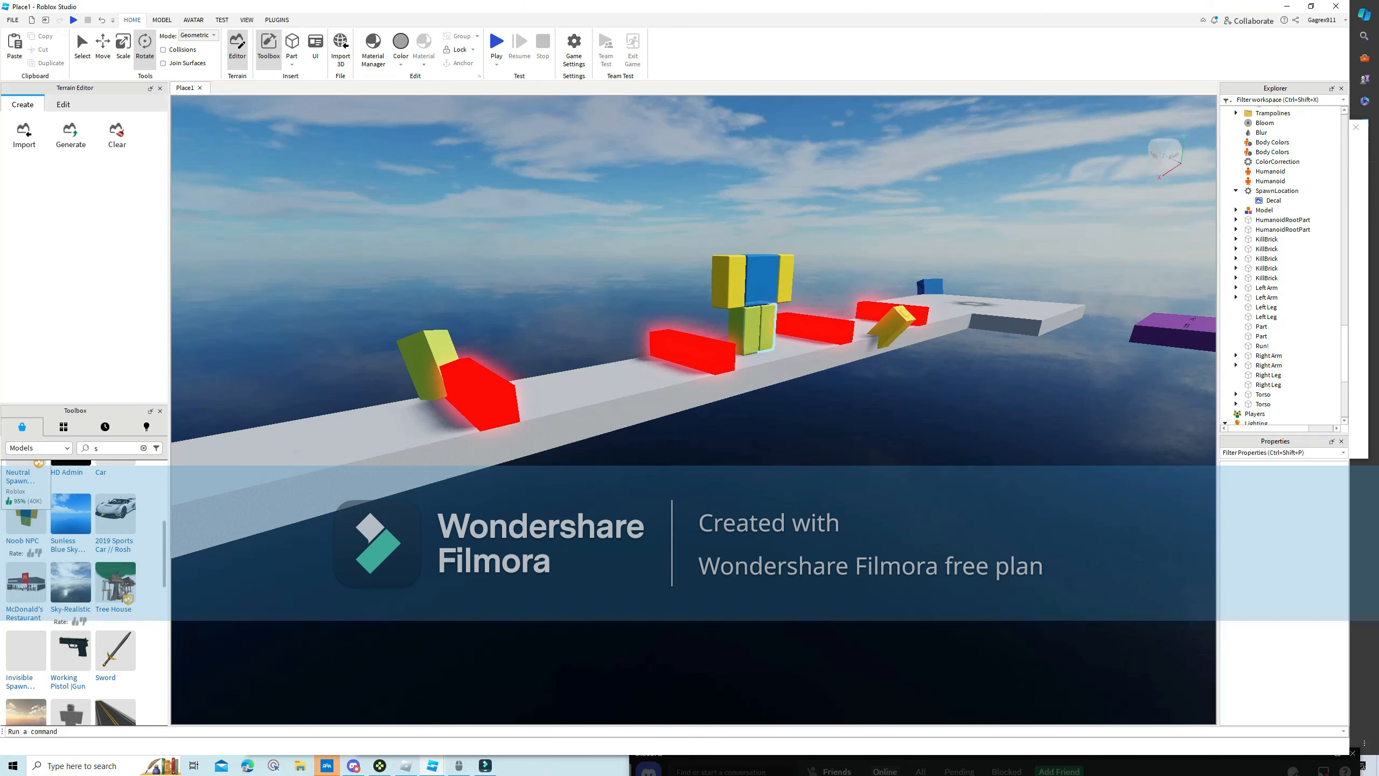
Delete the headless Noob standing among the kill bricks, including its HumanoidRootPart, arms, torso and legs.
{"action": "left_click", "coordinate": [758, 281]}
{"action": "right_click_drag", "start_coordinate": [757, 281], "coordinate": [689, 251]}
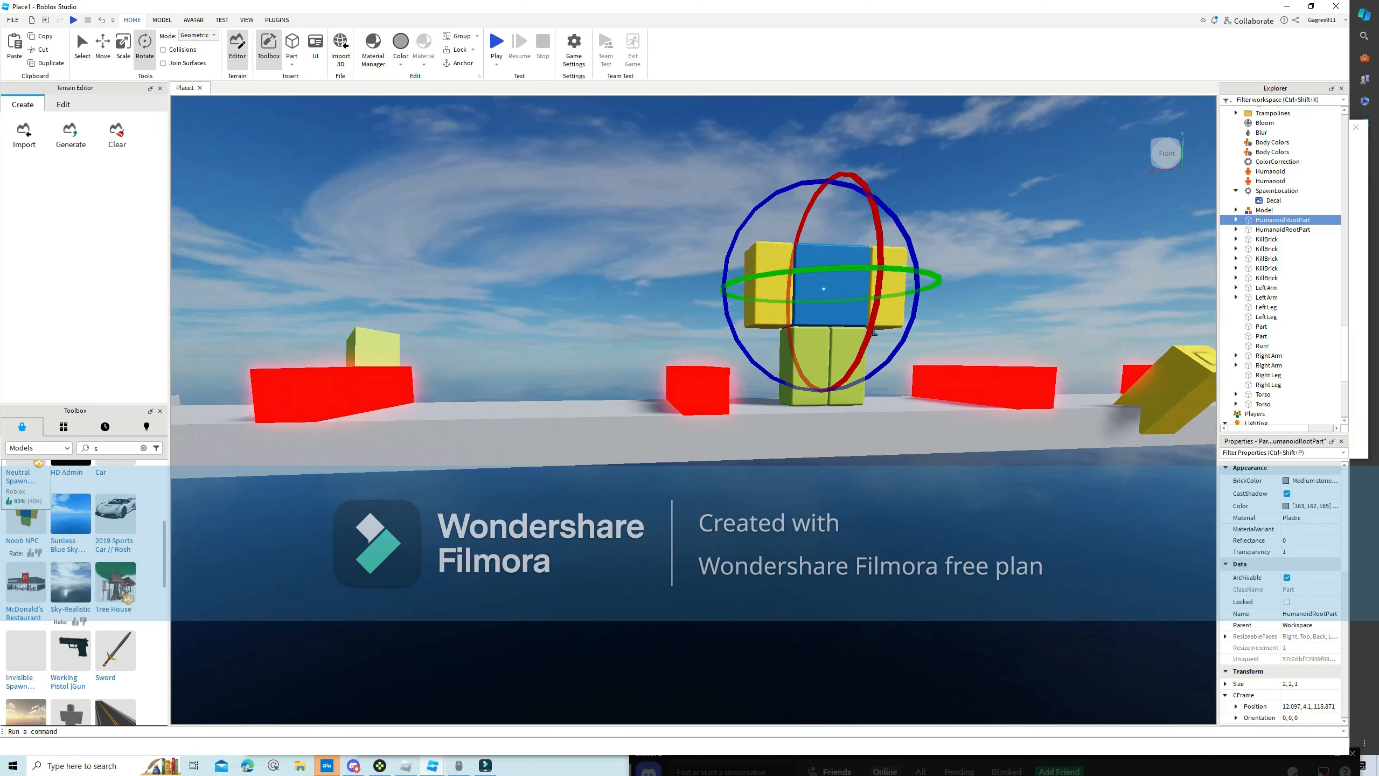
{"action": "key", "text": "Delete"}
{"action": "left_click", "coordinate": [768, 285]}
{"action": "key", "text": "Delete"}
{"action": "left_click", "coordinate": [831, 285]}
{"action": "key", "text": "Delete"}
{"action": "left_click", "coordinate": [889, 290]}
{"action": "key", "text": "Delete"}
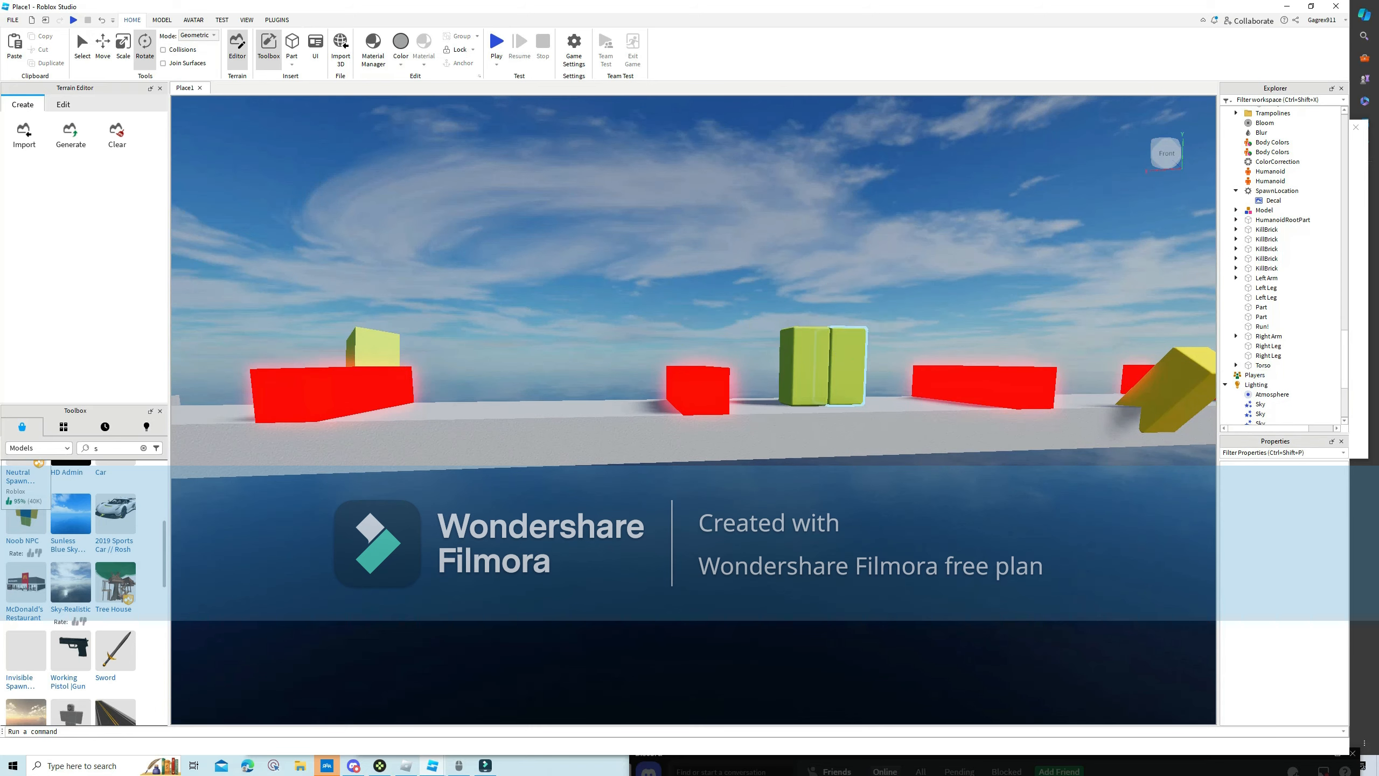
{"action": "left_click", "coordinate": [846, 364]}
Insert a new Noob NPC and place it standing near the outer corner of the checkered platform.
{"action": "left_click", "coordinate": [25, 521]}
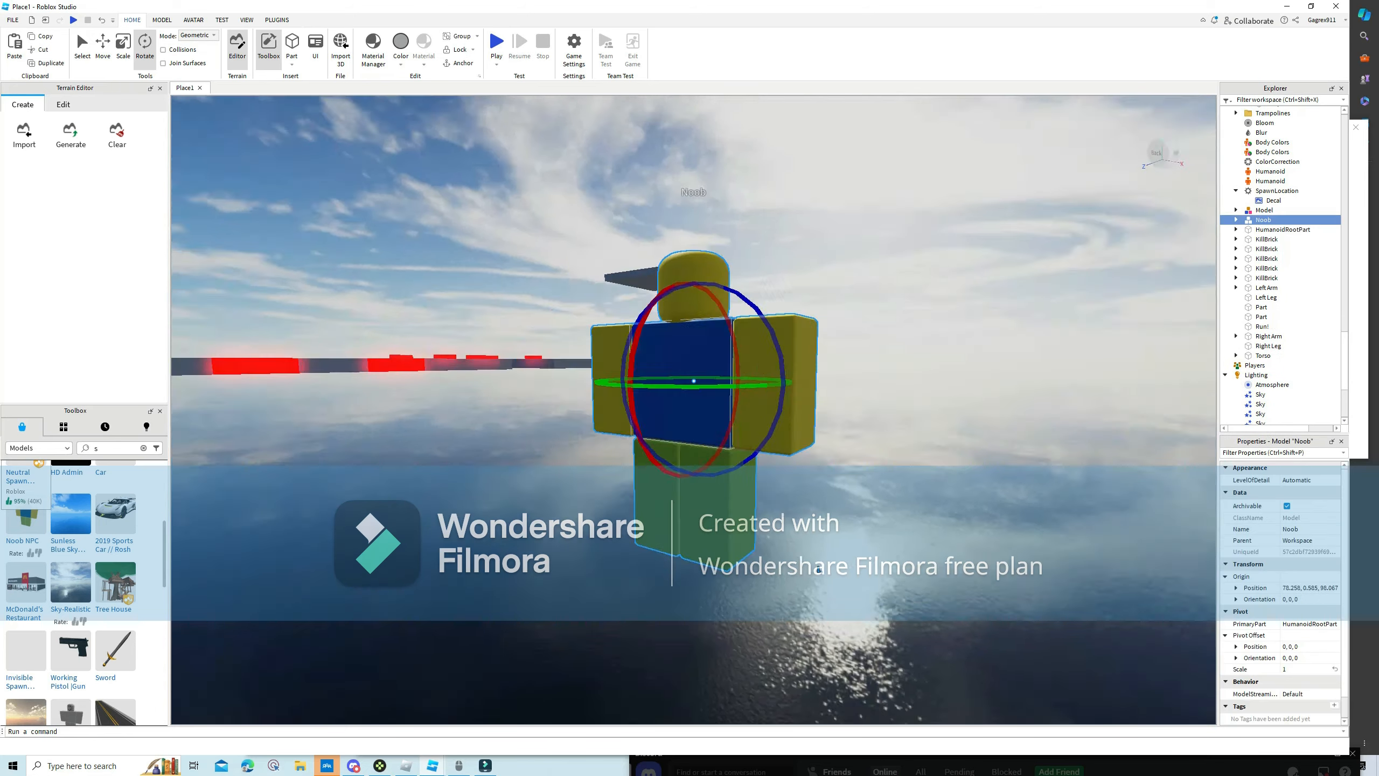
{"action": "right_click_drag", "start_coordinate": [760, 348], "coordinate": [657, 399]}
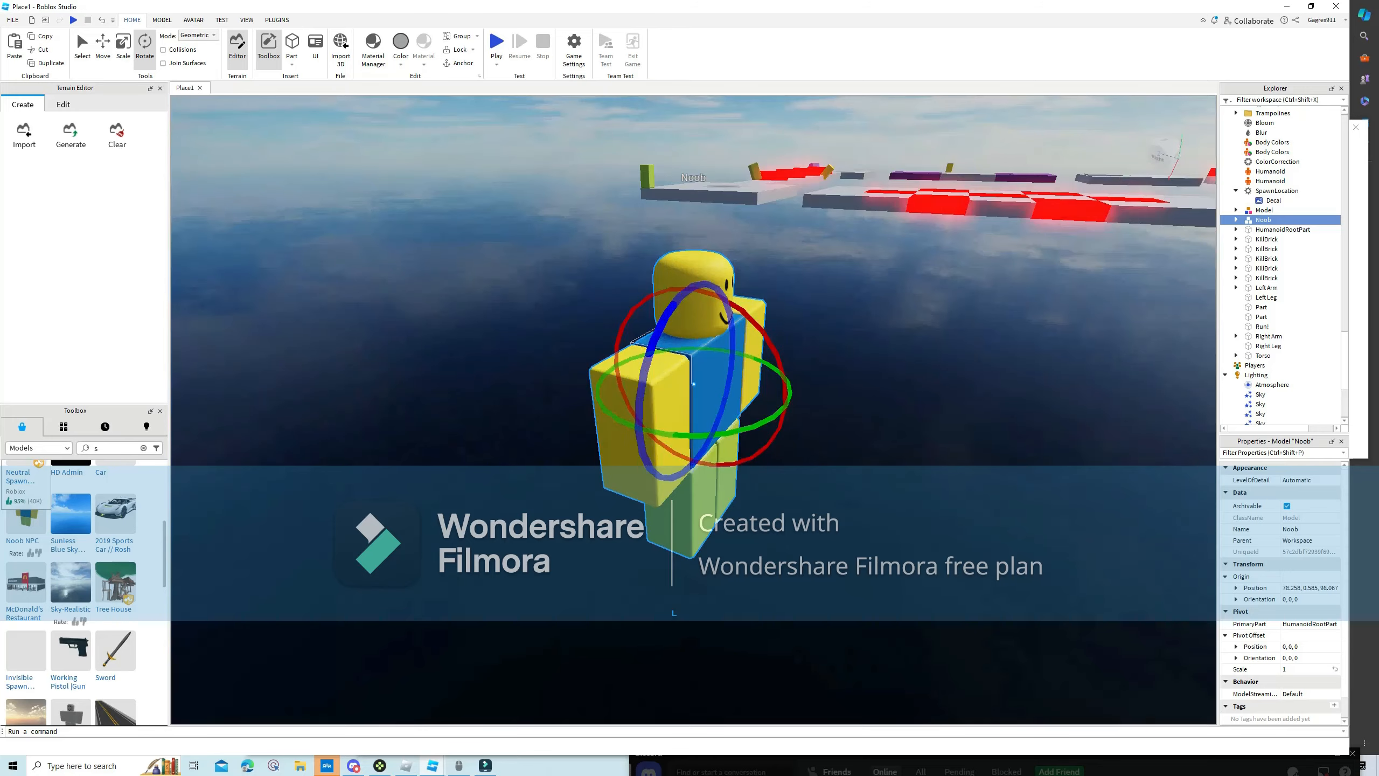
{"action": "left_click_drag", "start_coordinate": [674, 391], "coordinate": [678, 396]}
{"action": "right_click_drag", "start_coordinate": [679, 396], "coordinate": [619, 401]}
{"action": "key", "text": "w"}
{"action": "right_click_drag", "start_coordinate": [761, 326], "coordinate": [597, 413]}
{"action": "key", "text": "s"}
{"action": "left_click_drag", "start_coordinate": [760, 326], "coordinate": [715, 473]}
{"action": "left_click", "coordinate": [1184, 274]}
{"action": "right_click_drag", "start_coordinate": [1183, 274], "coordinate": [1210, 304]}
{"action": "key", "text": "w"}
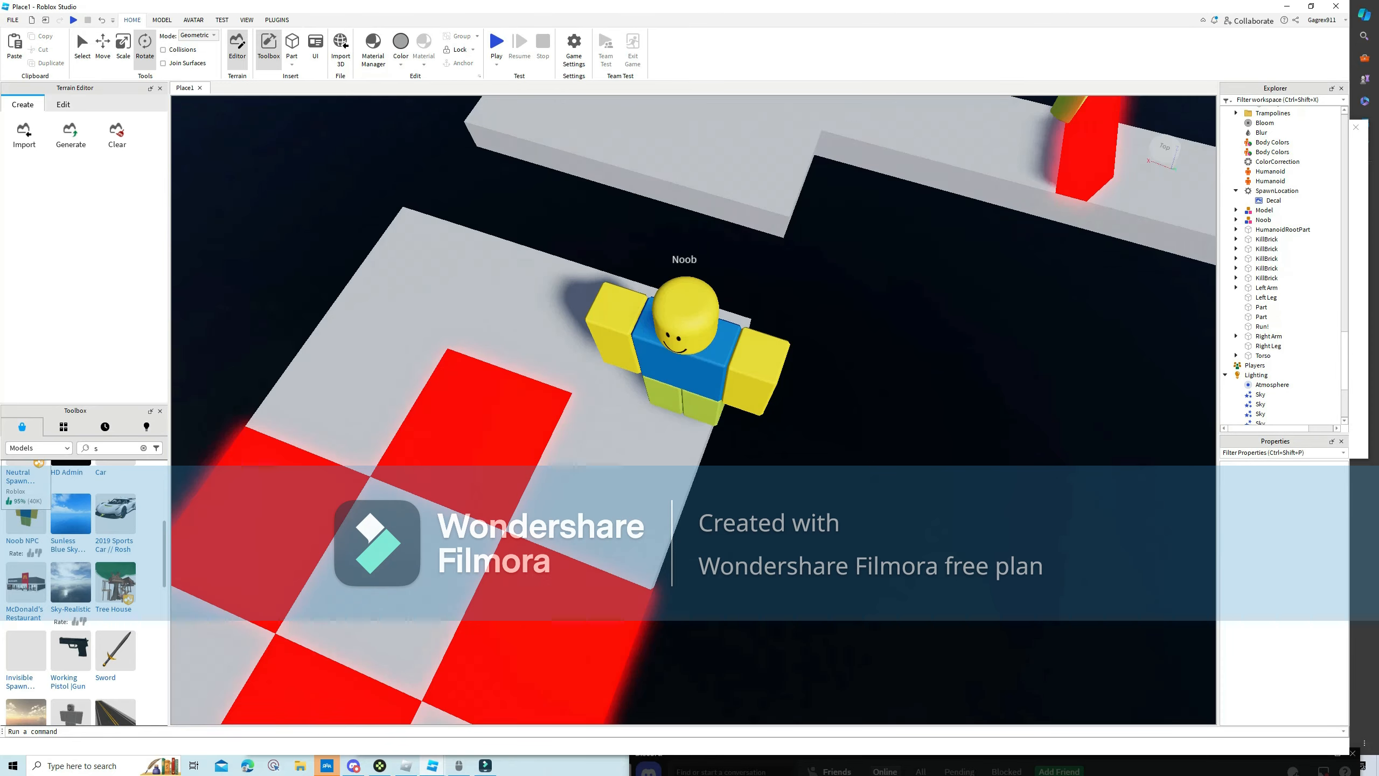
Ungroup the Noob model on the checkered platform.
{"action": "left_click", "coordinate": [762, 391]}
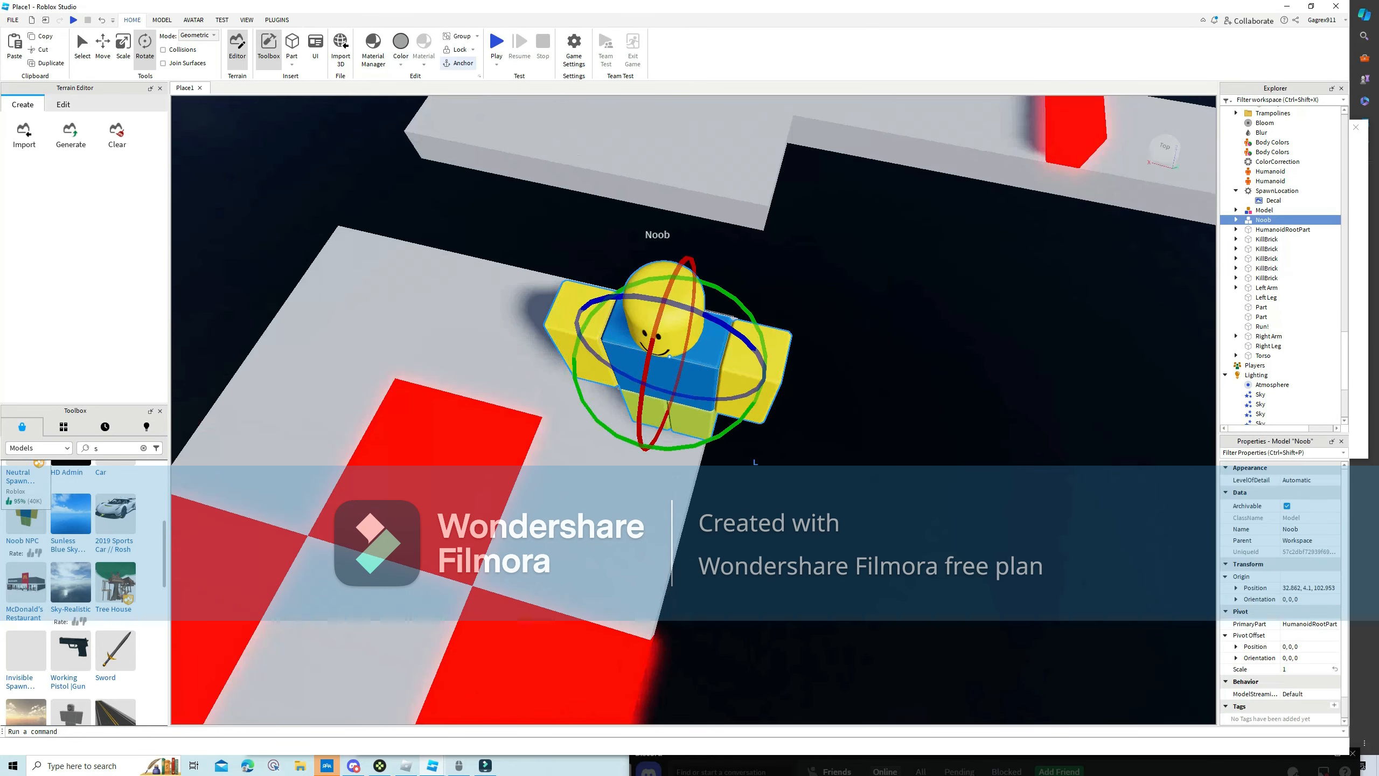
{"action": "left_click", "coordinate": [478, 37]}
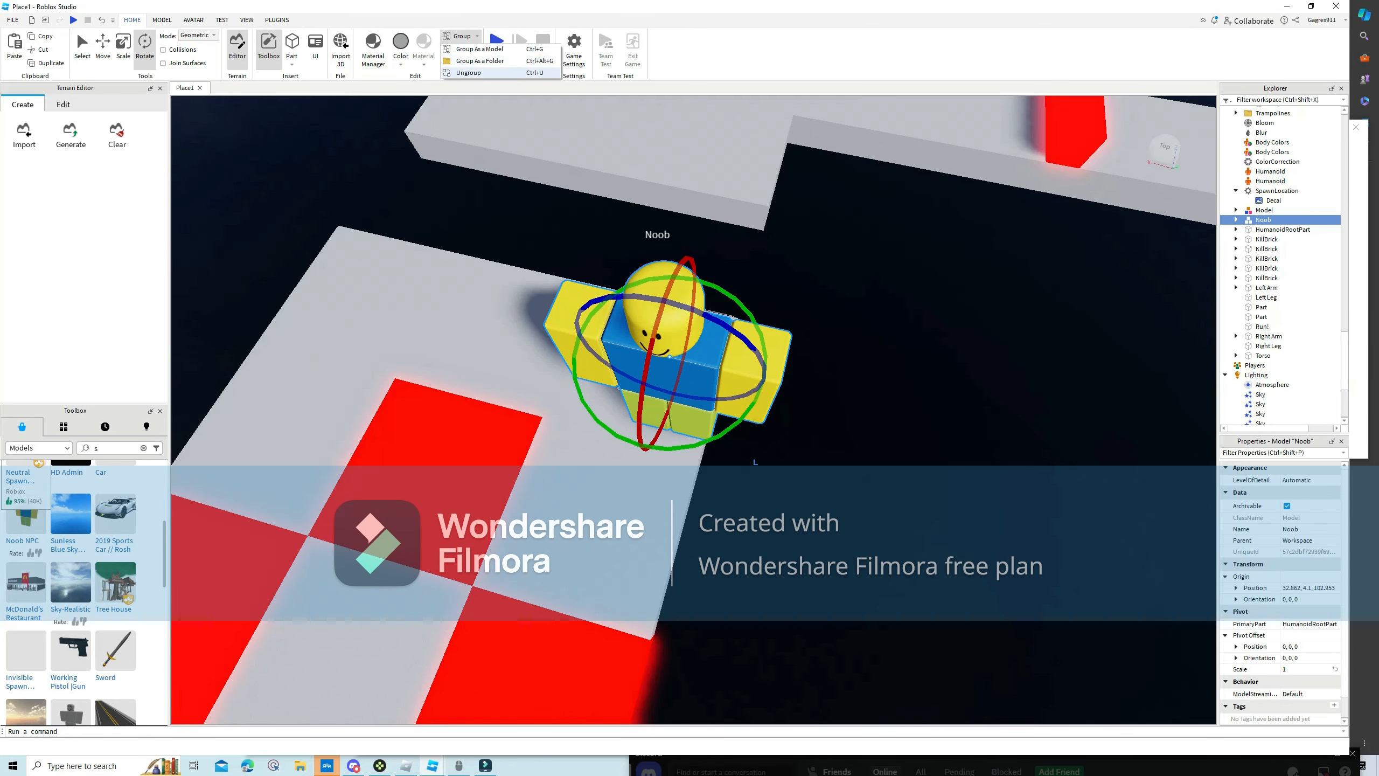
{"action": "left_click", "coordinate": [477, 72]}
Move the Noob's head off its body onto the platform's outer corner and rotate it to 134° about the Y axis.
{"action": "left_click", "coordinate": [641, 244]}
{"action": "left_click_drag", "start_coordinate": [664, 309], "coordinate": [753, 428]}
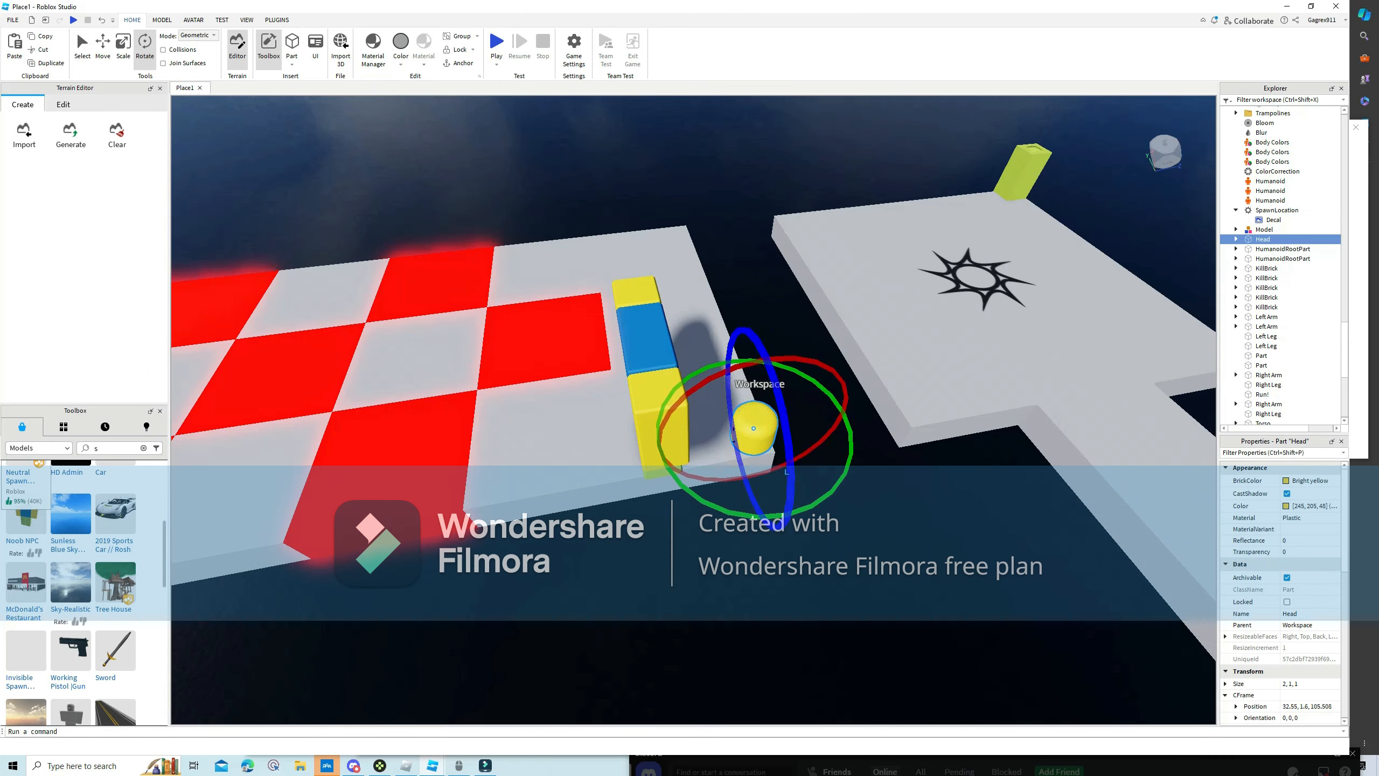
{"action": "left_click_drag", "start_coordinate": [809, 505], "coordinate": [782, 362]}
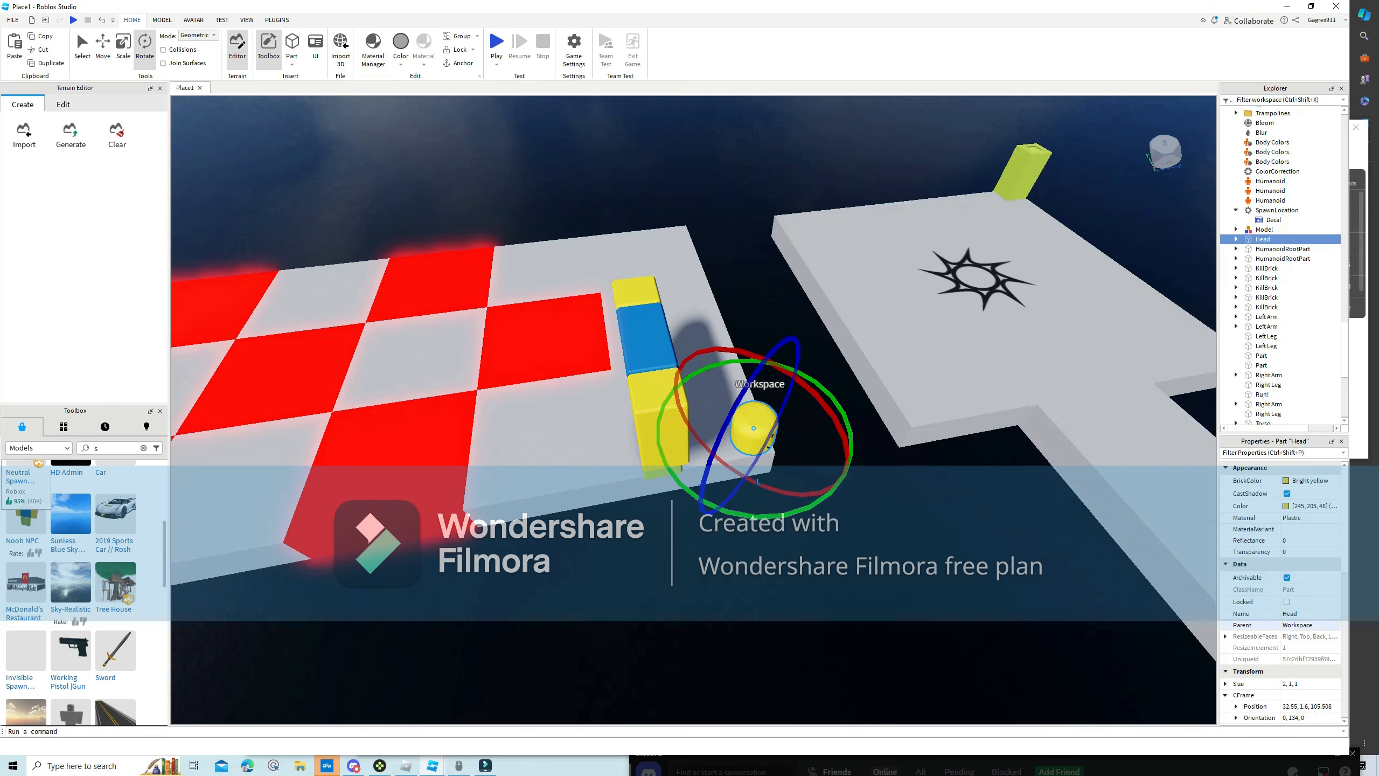
Set the head's Parent to the Noob's HumanoidRootPart.
{"action": "left_click", "coordinate": [1297, 625]}
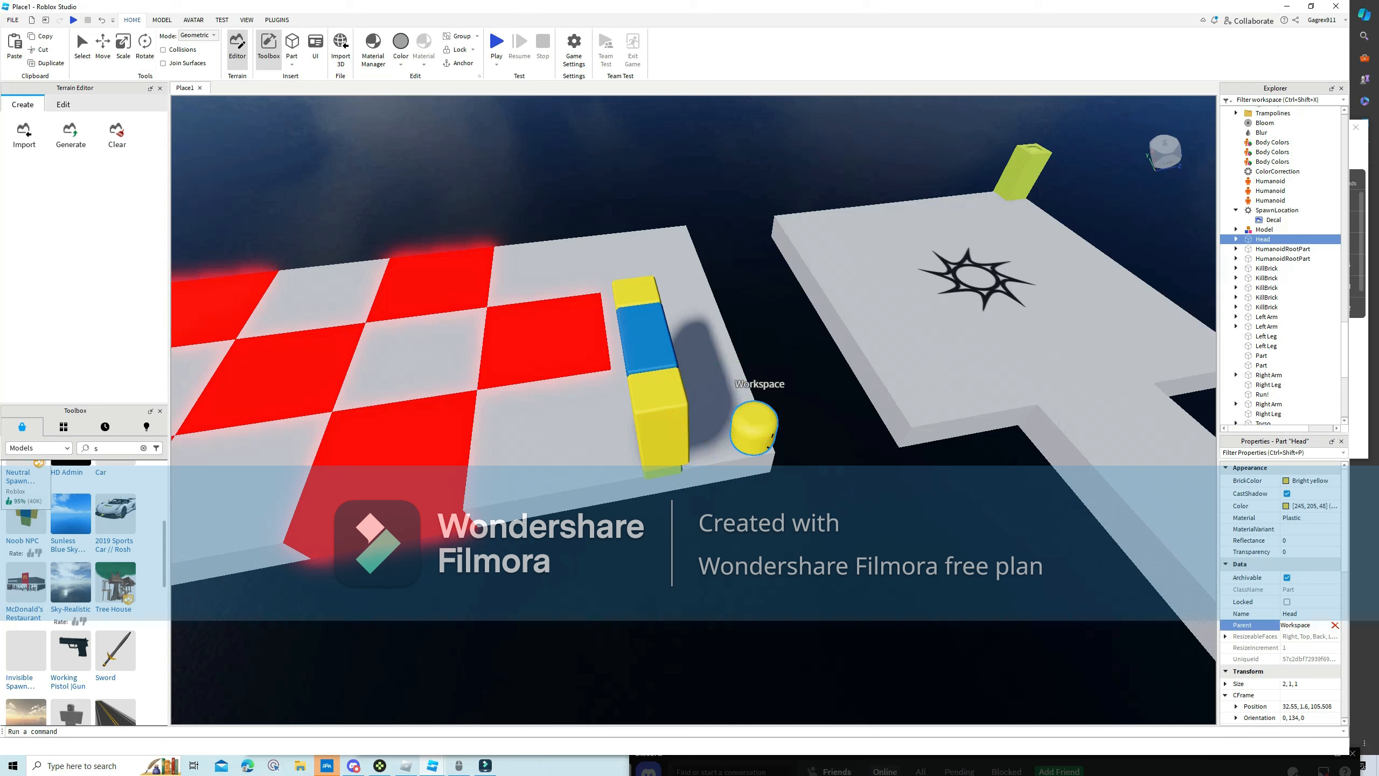
{"action": "left_click", "coordinate": [649, 340]}
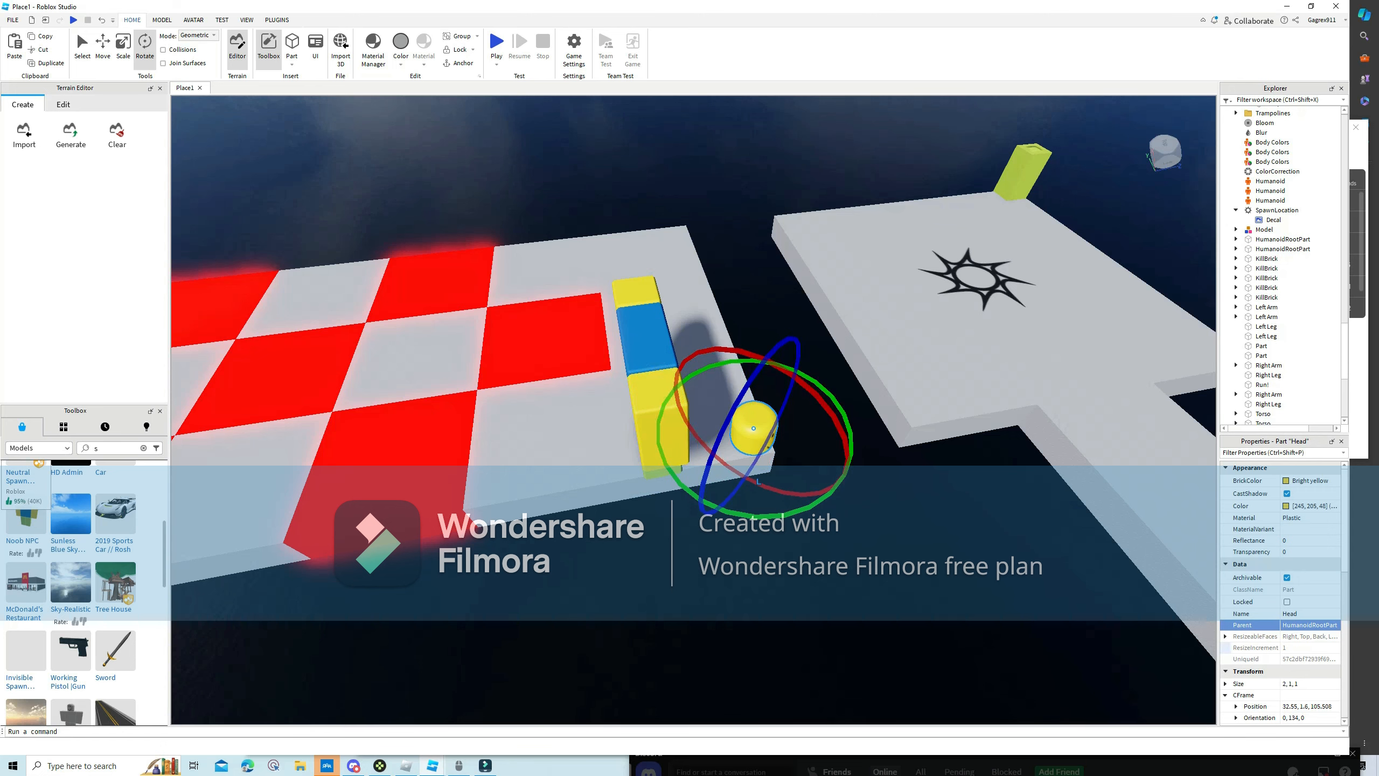
{"action": "left_click", "coordinate": [1306, 625]}
{"action": "left_click", "coordinate": [753, 428]}
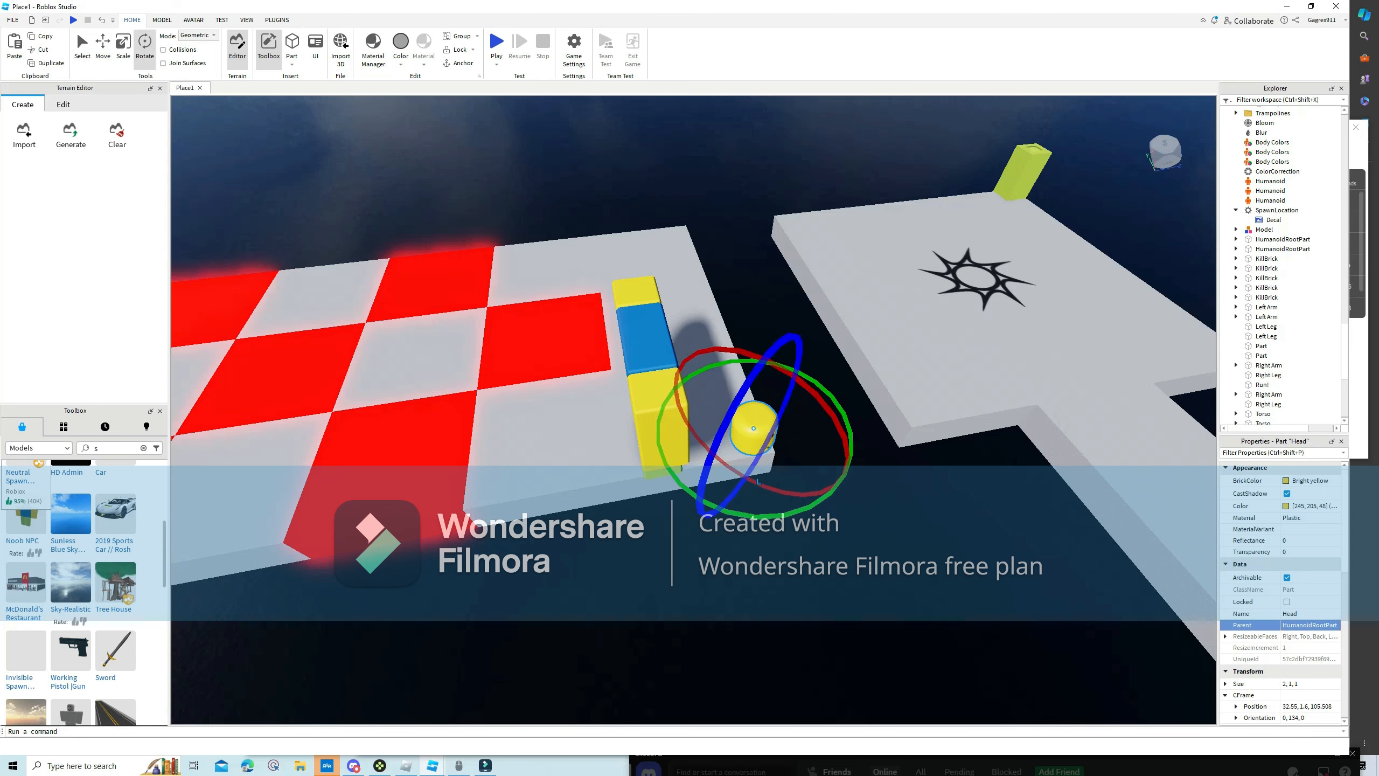
Reassign the head's Parent to the red kill brick on the walkway beyond the checkpoint.
{"action": "left_click", "coordinate": [1305, 625]}
{"action": "right_click_drag", "start_coordinate": [706, 402], "coordinate": [839, 405]}
{"action": "left_click", "coordinate": [1105, 440]}
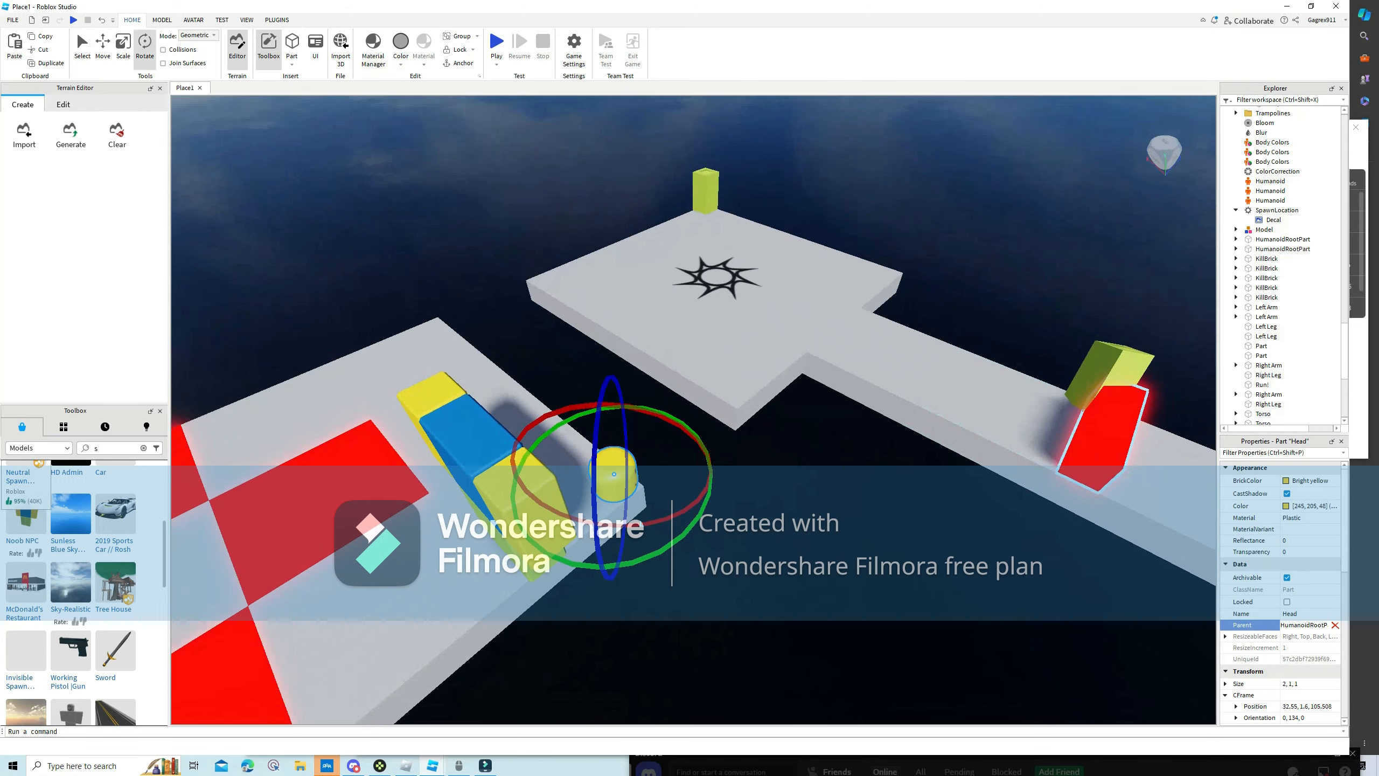